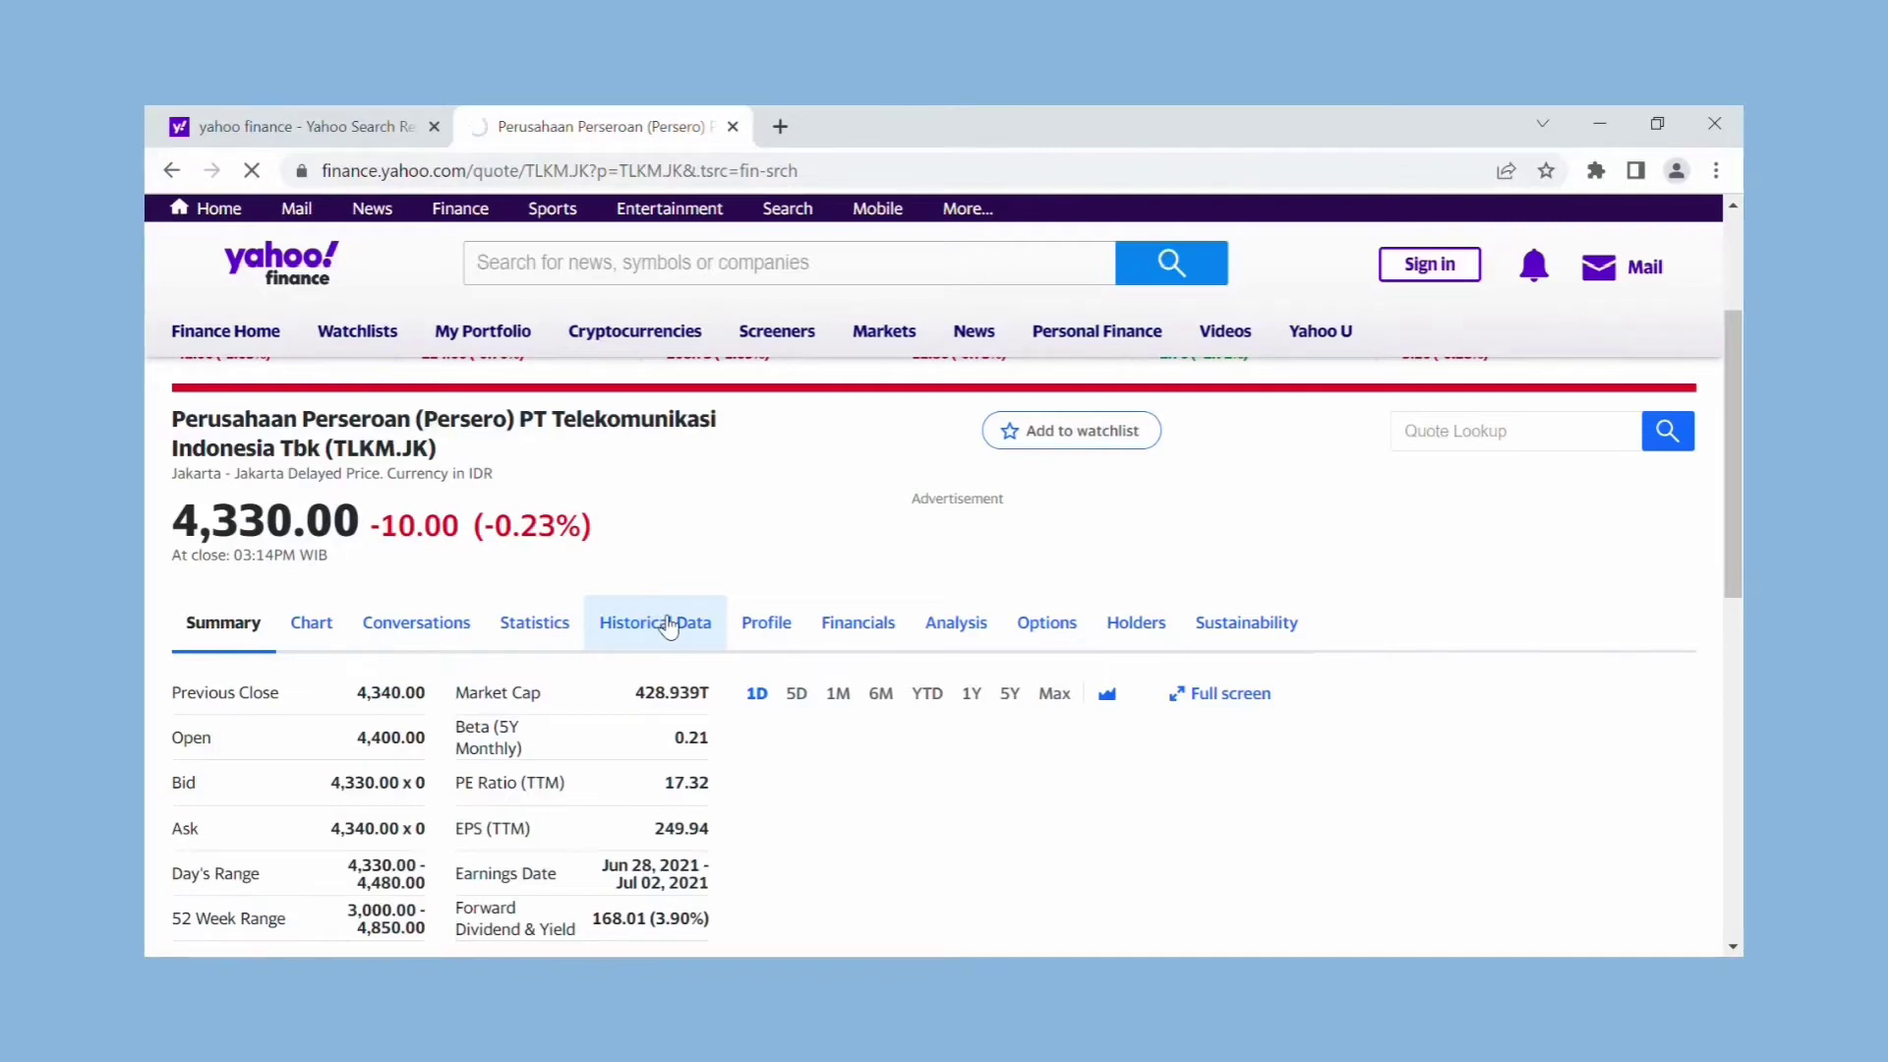
Open the historical data for TLKM.JK and set the price frequency to Monthly.
click(669, 624)
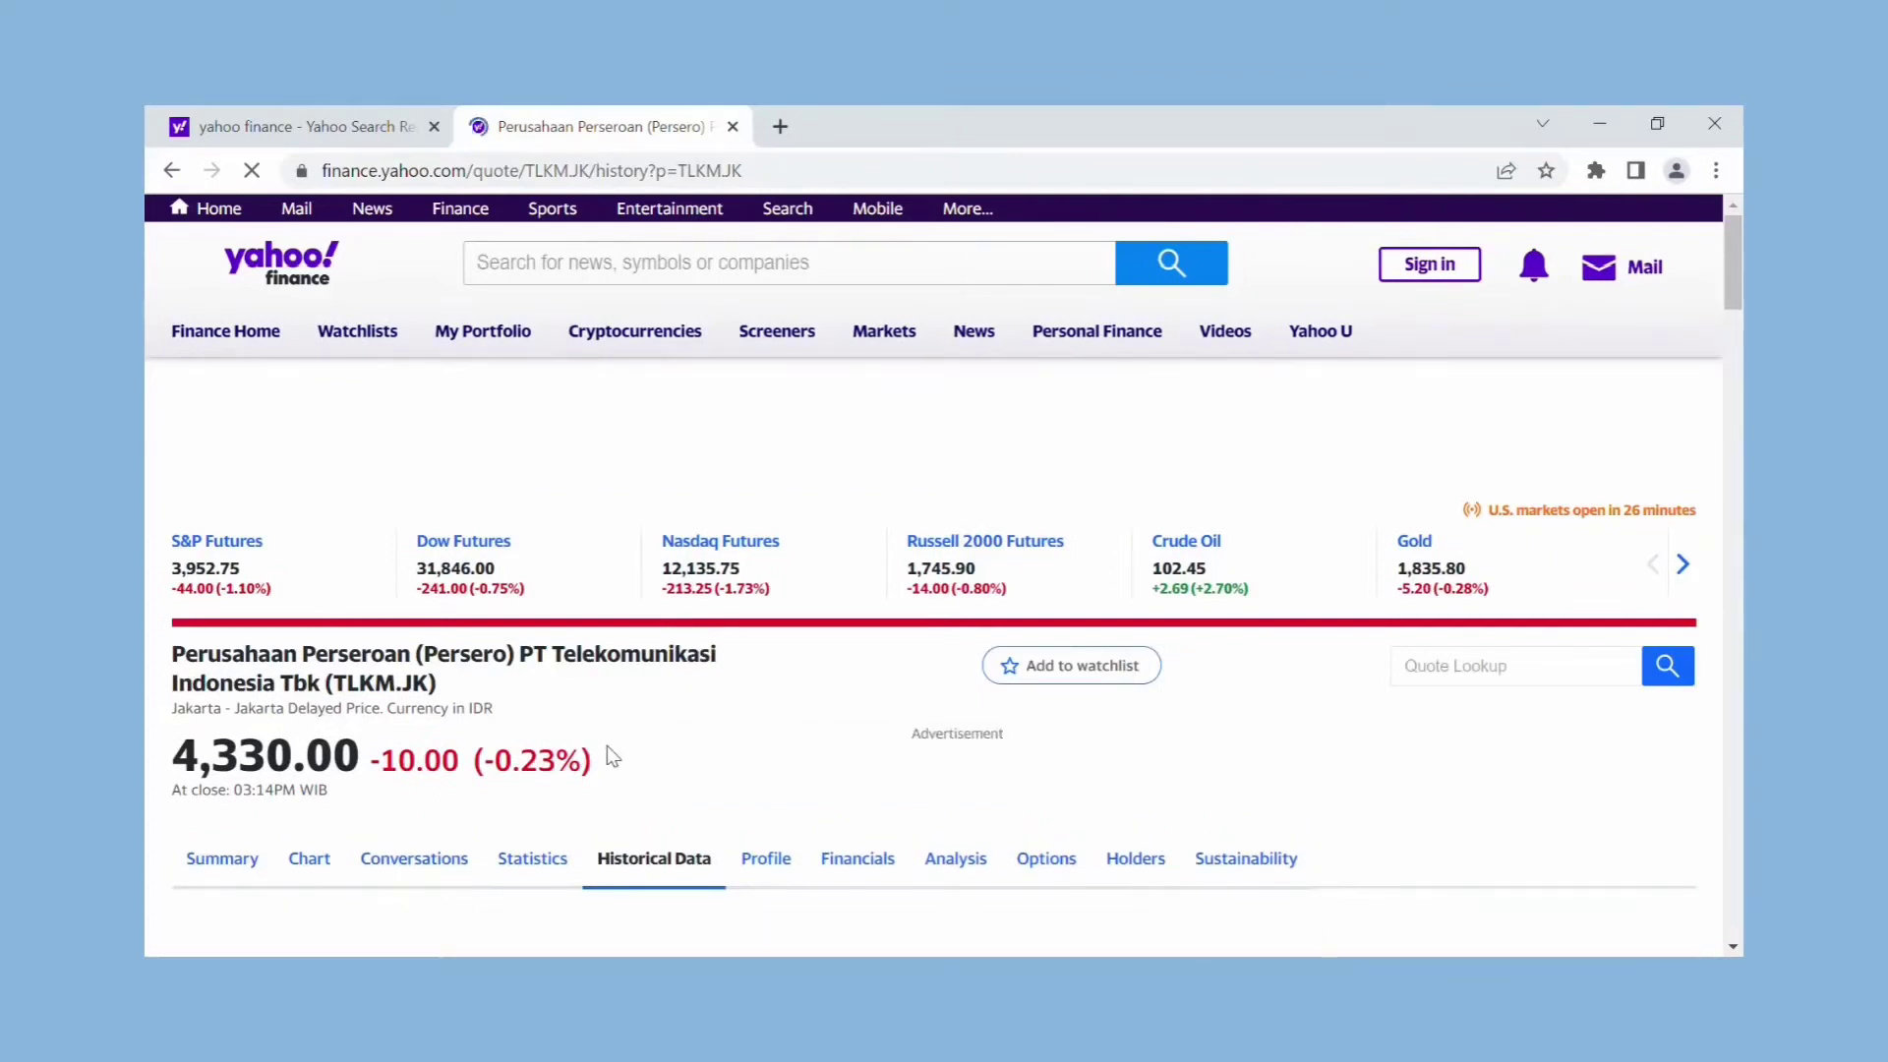
scroll(633, 750, down, 5)
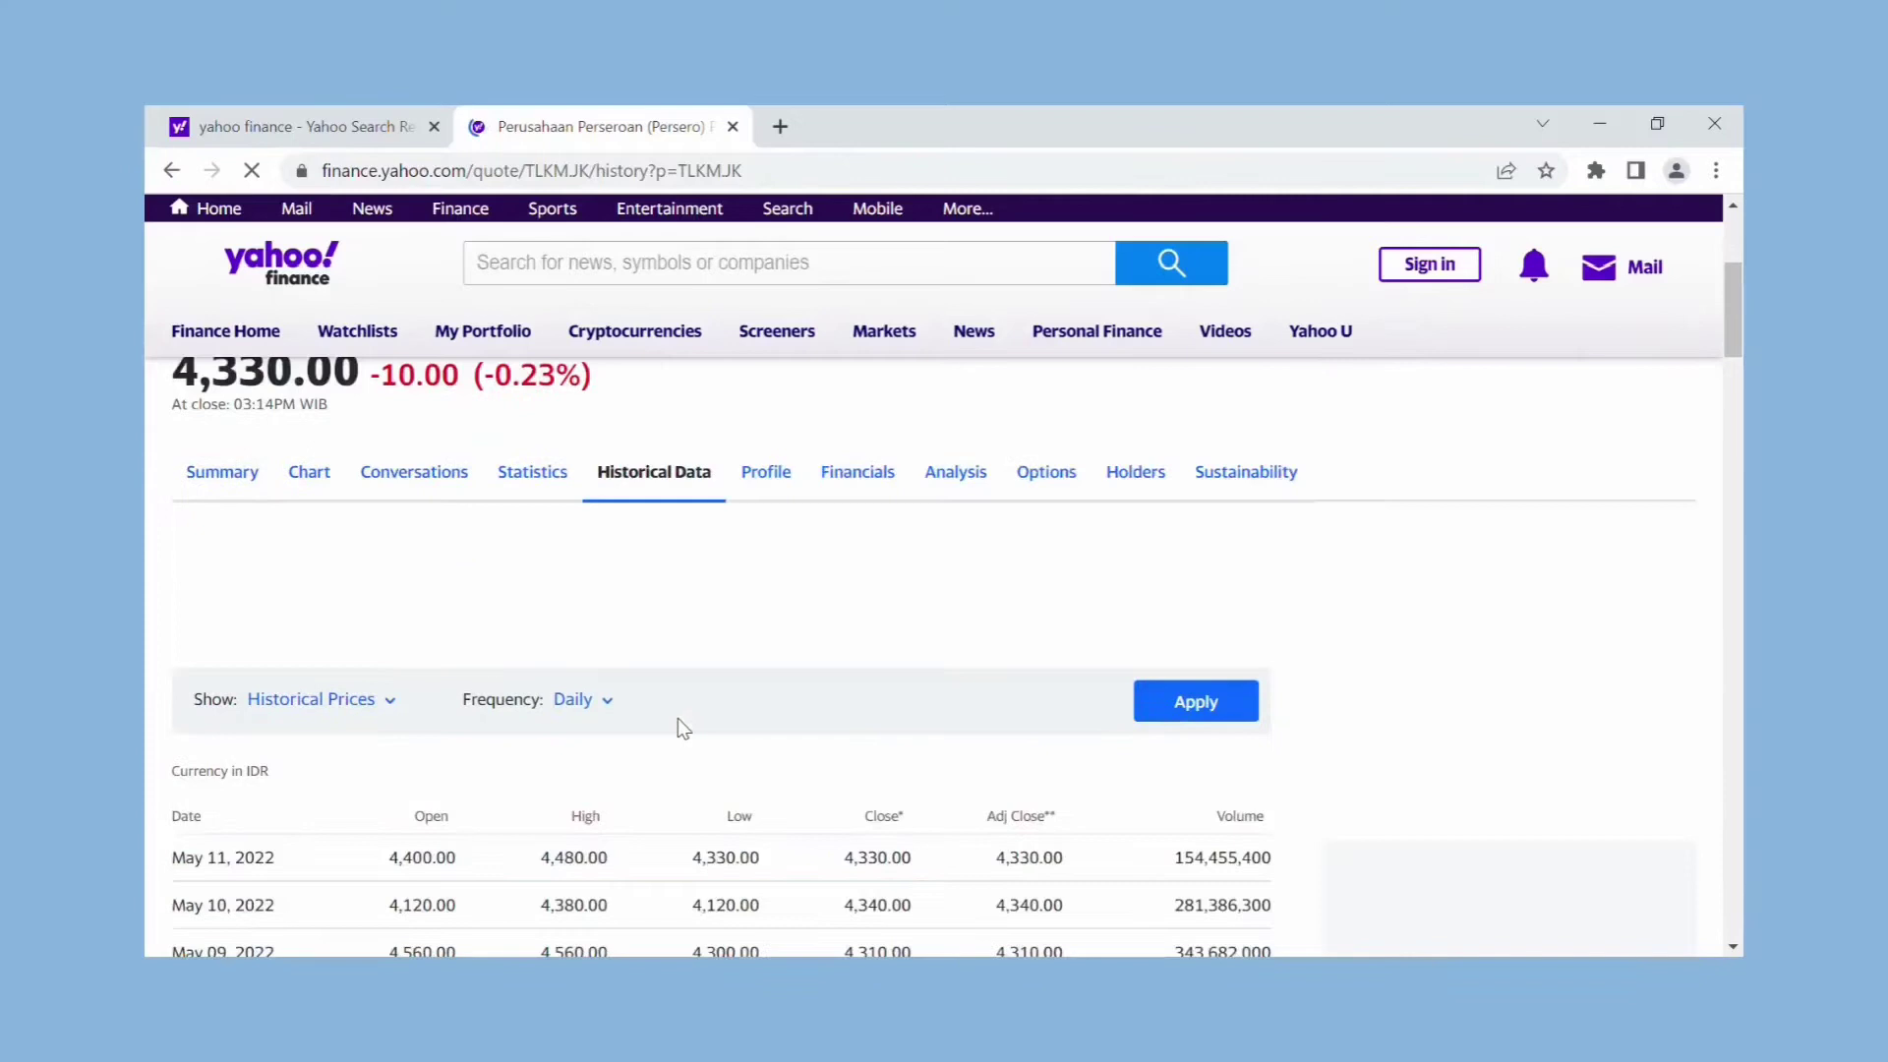
scroll(649, 656, down, 1)
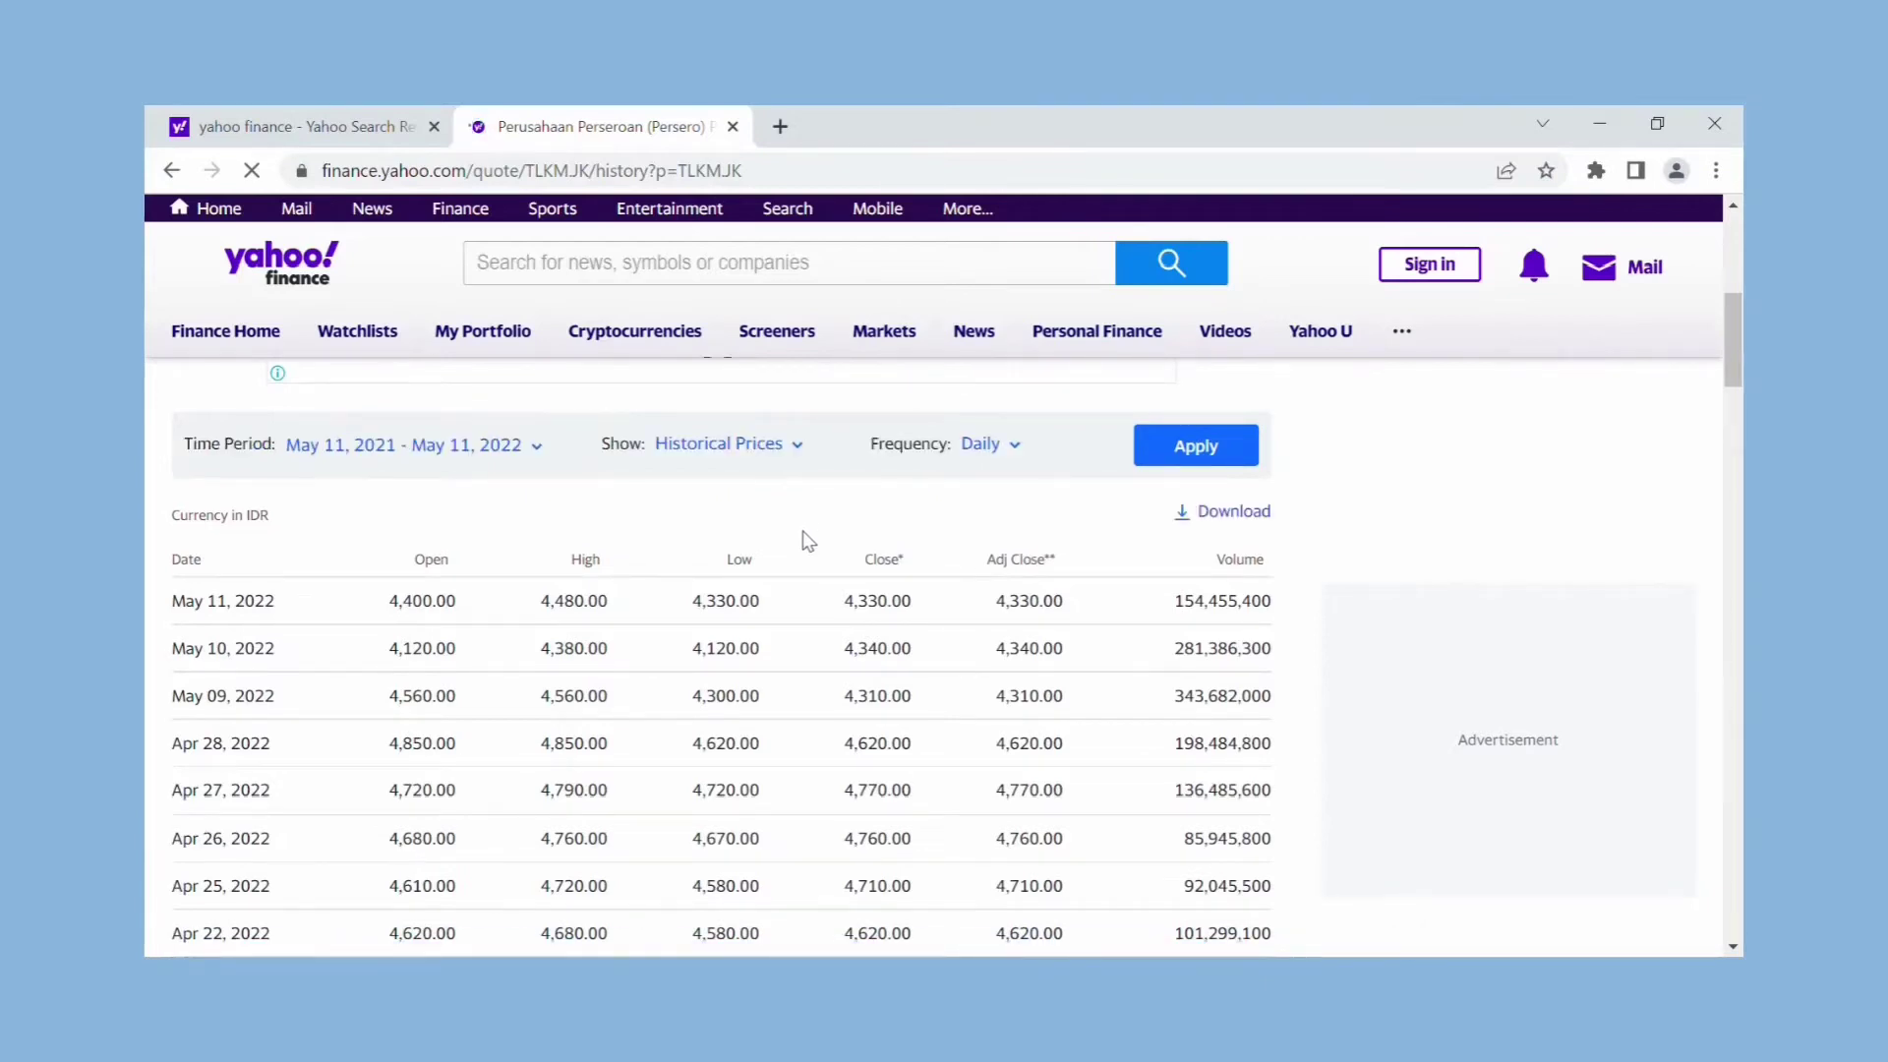
click(1013, 446)
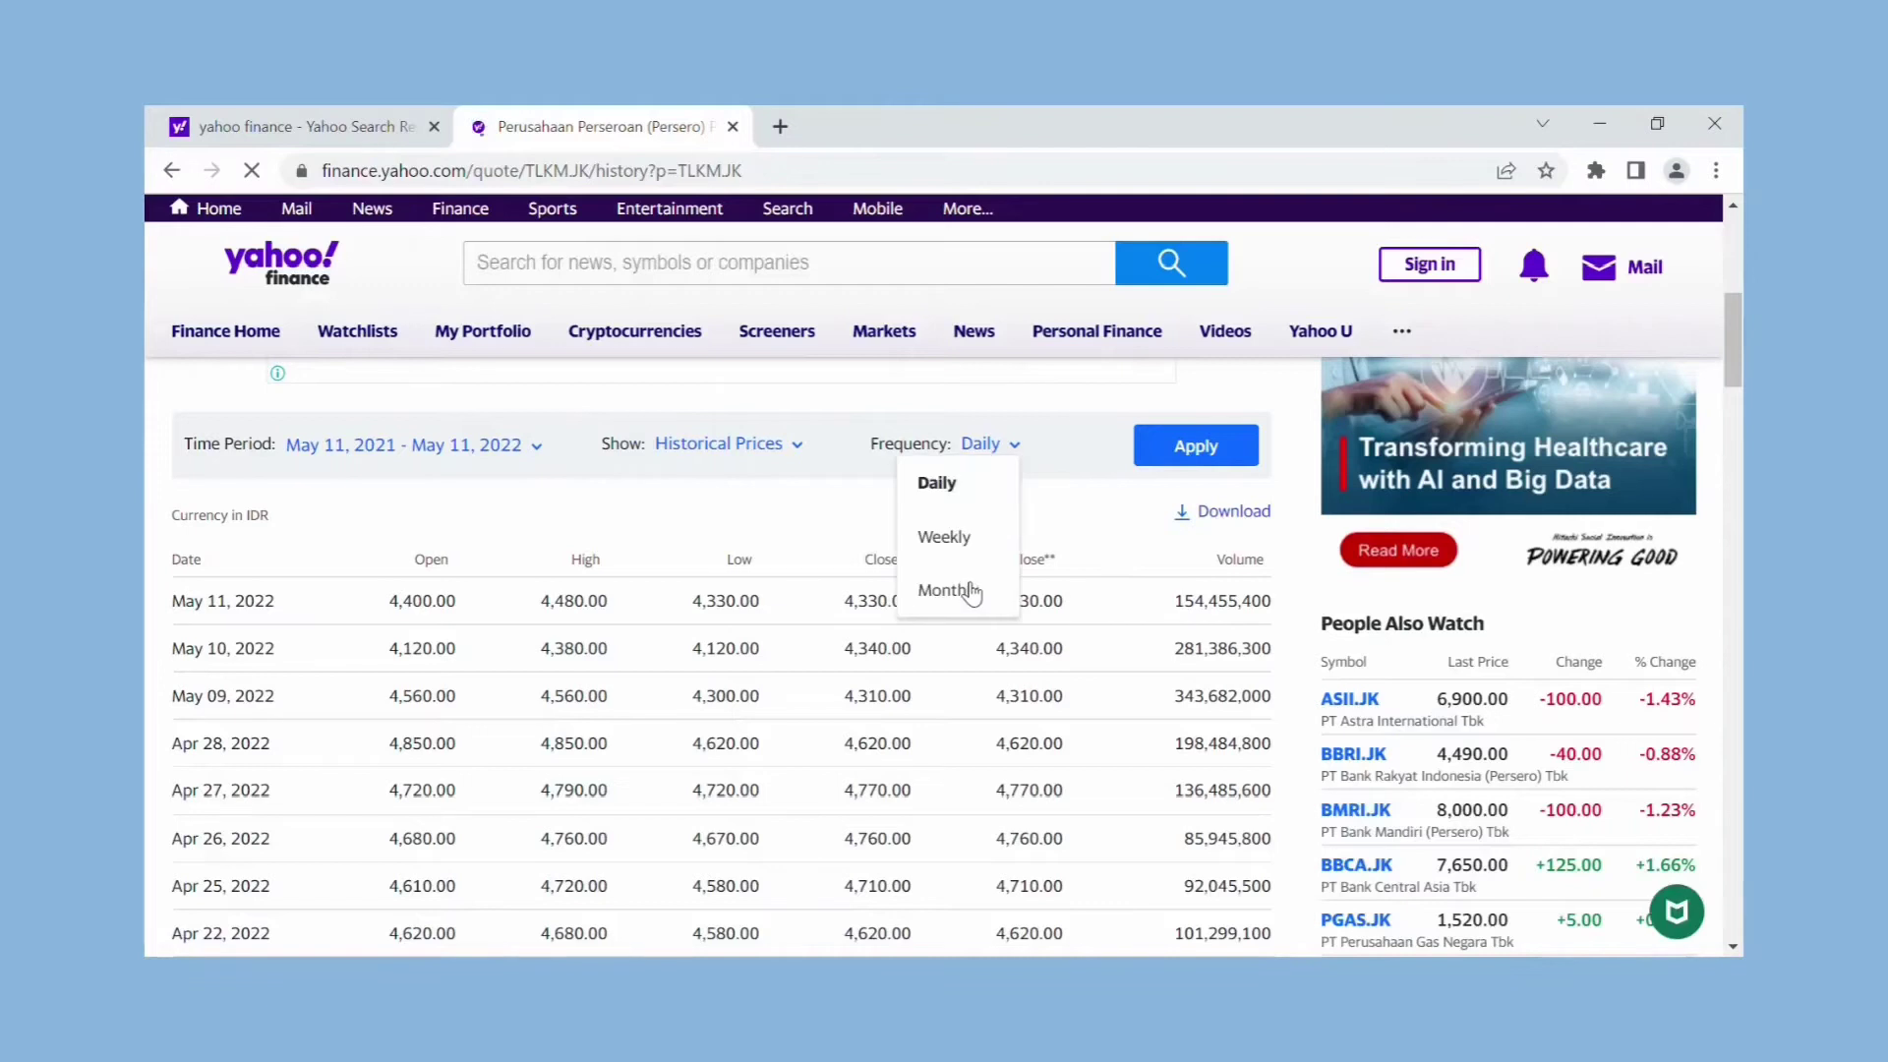
click(967, 590)
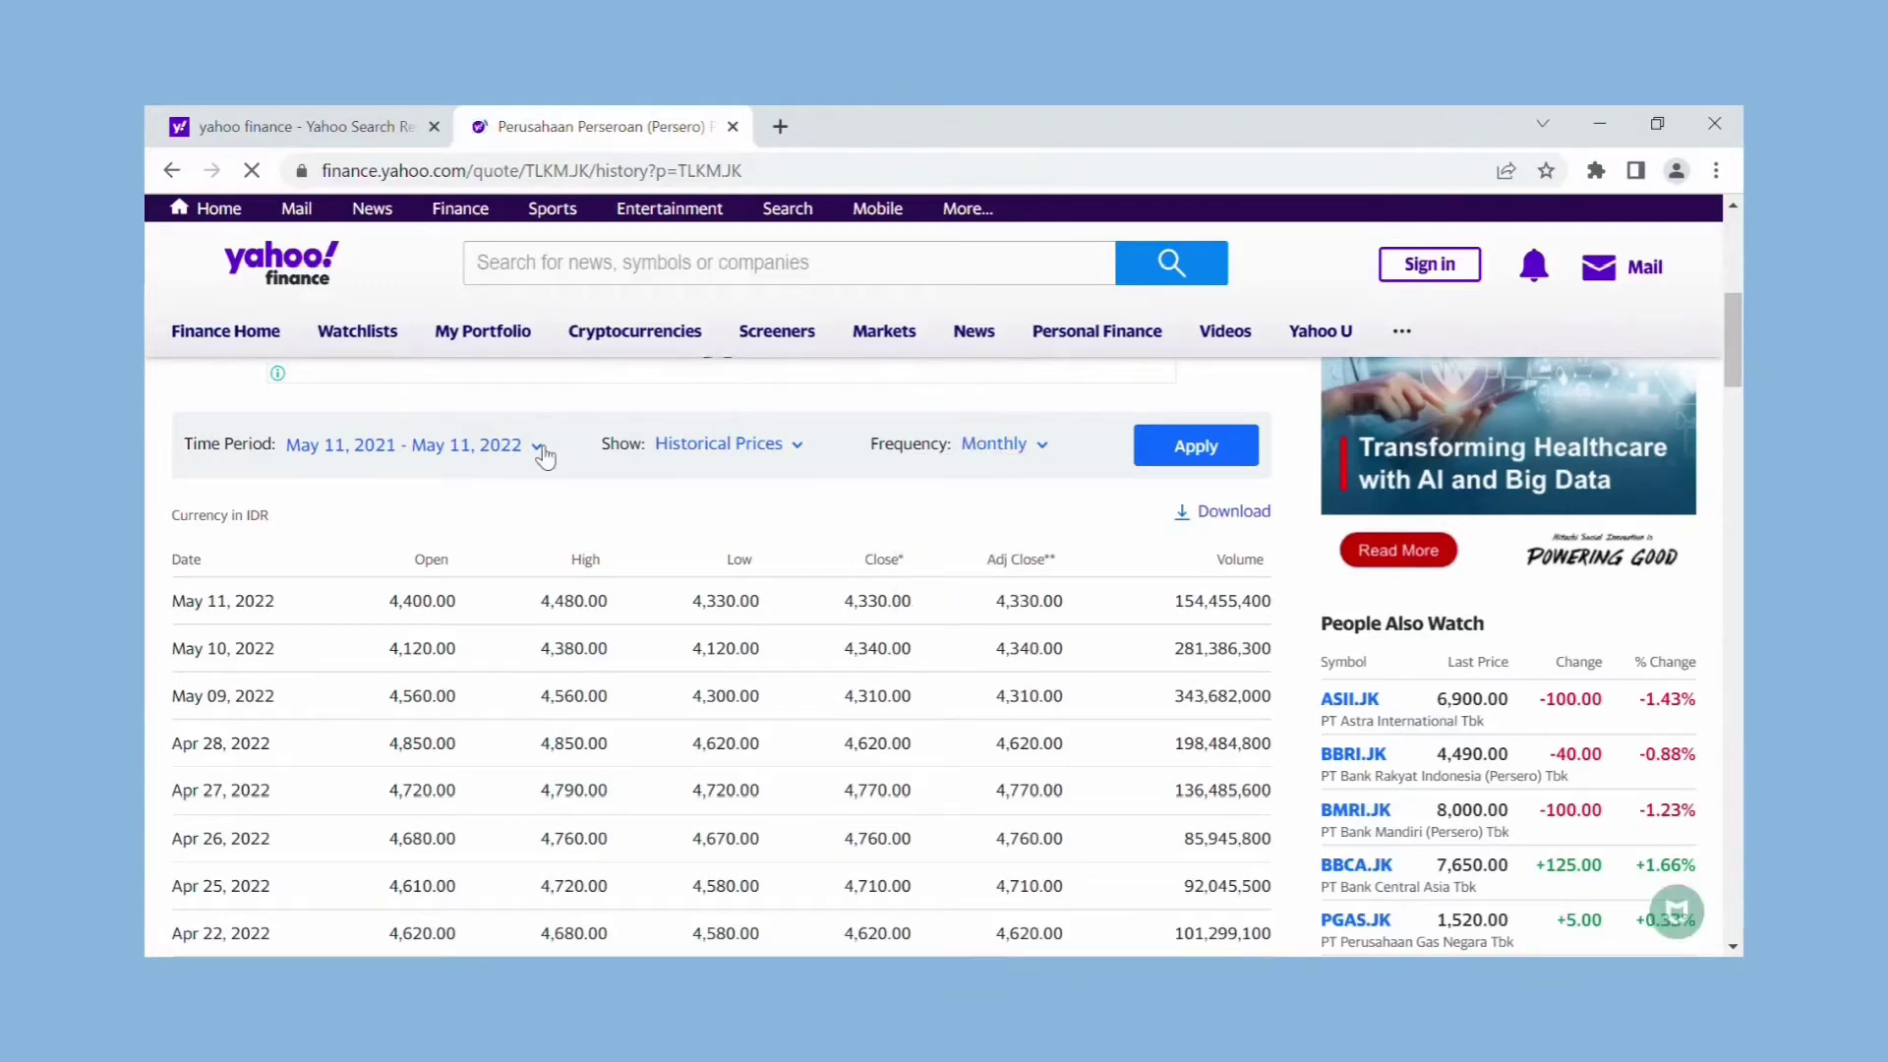
Set the TLKM.JK time period to 01/01/2021 through 01/01/2022 and apply the filters.
click(539, 447)
click(421, 590)
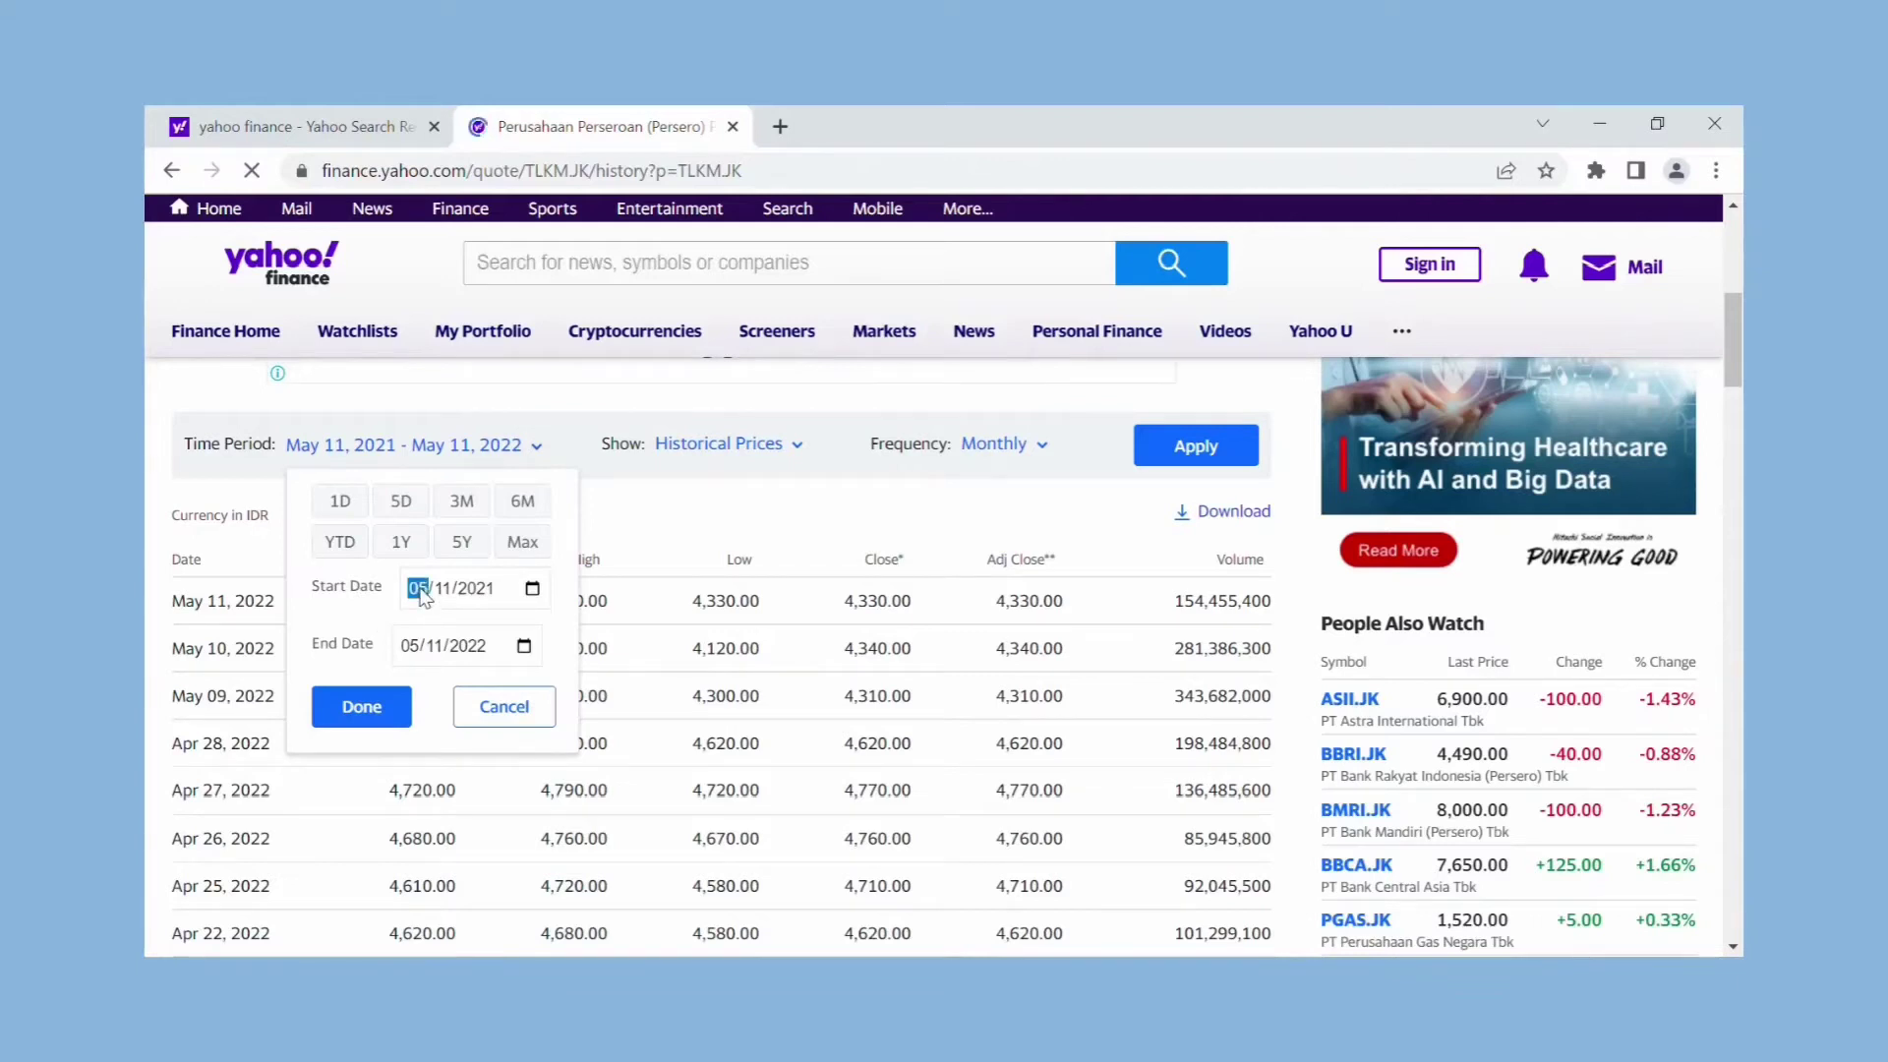
text(0101)
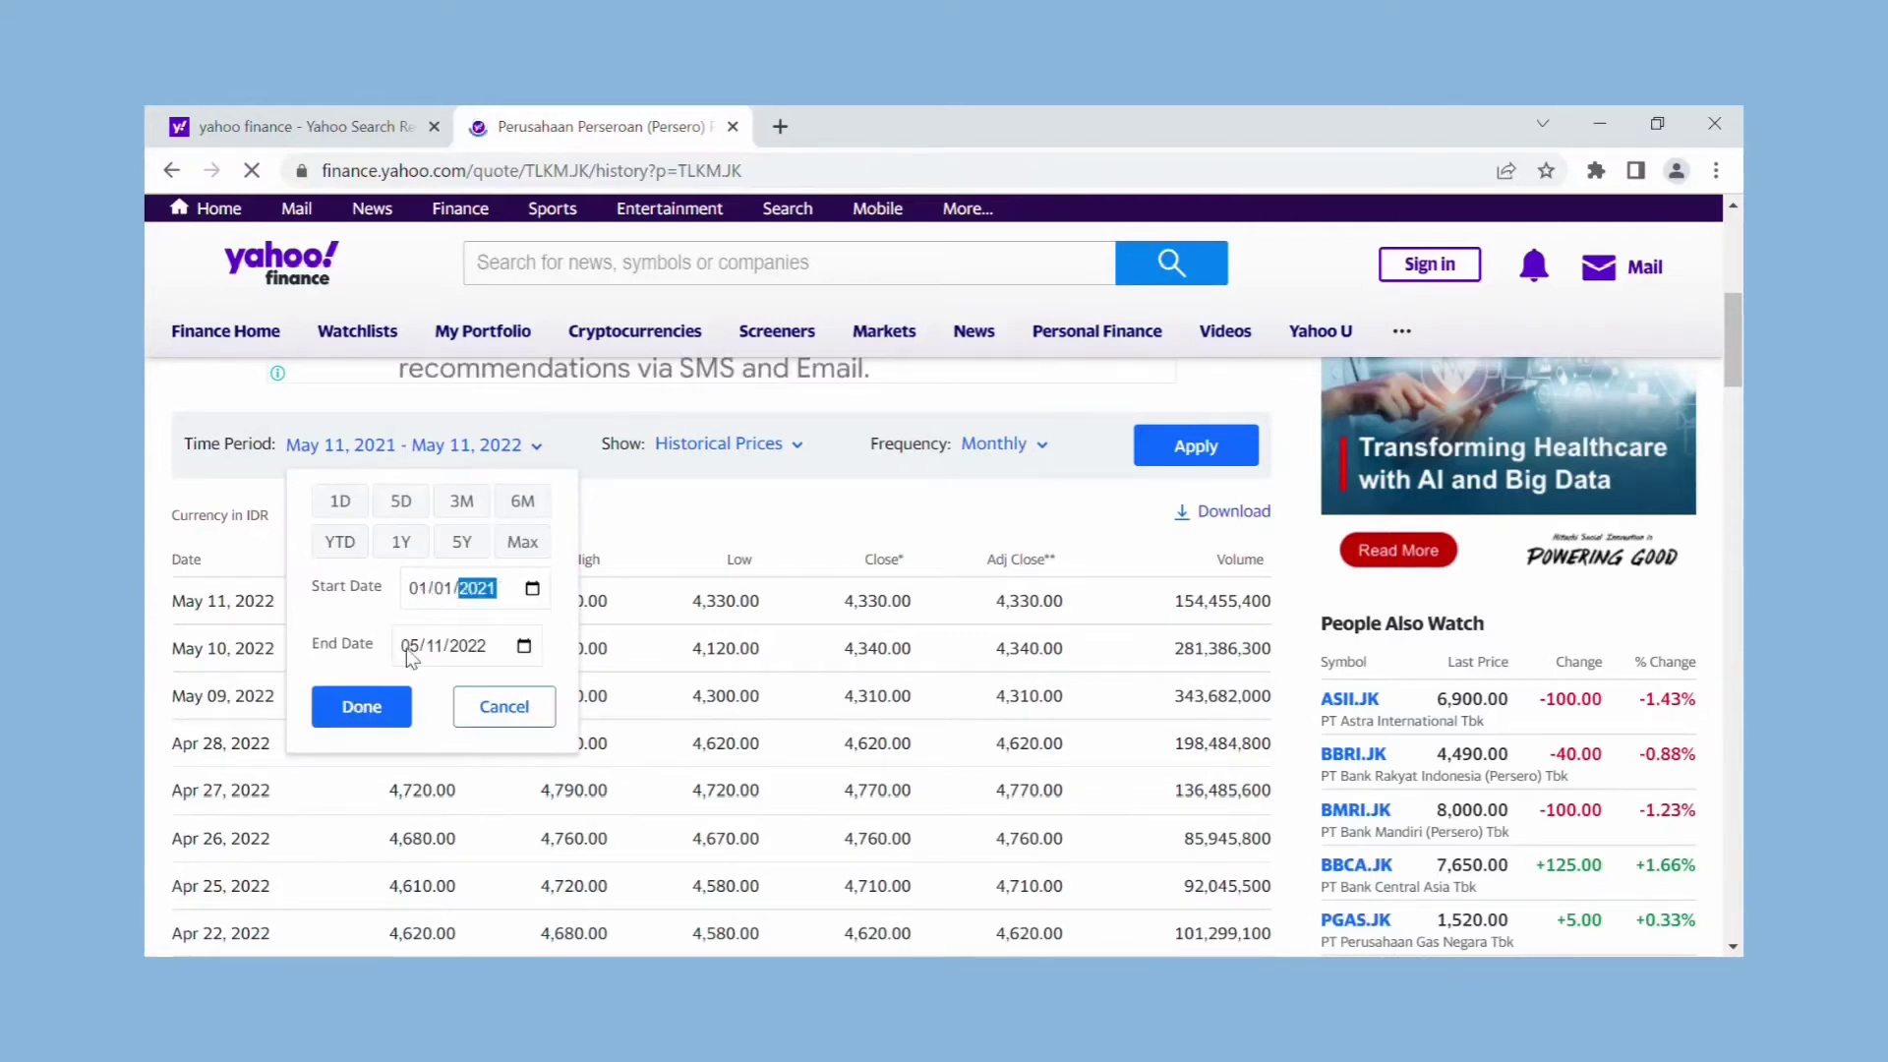
click(407, 649)
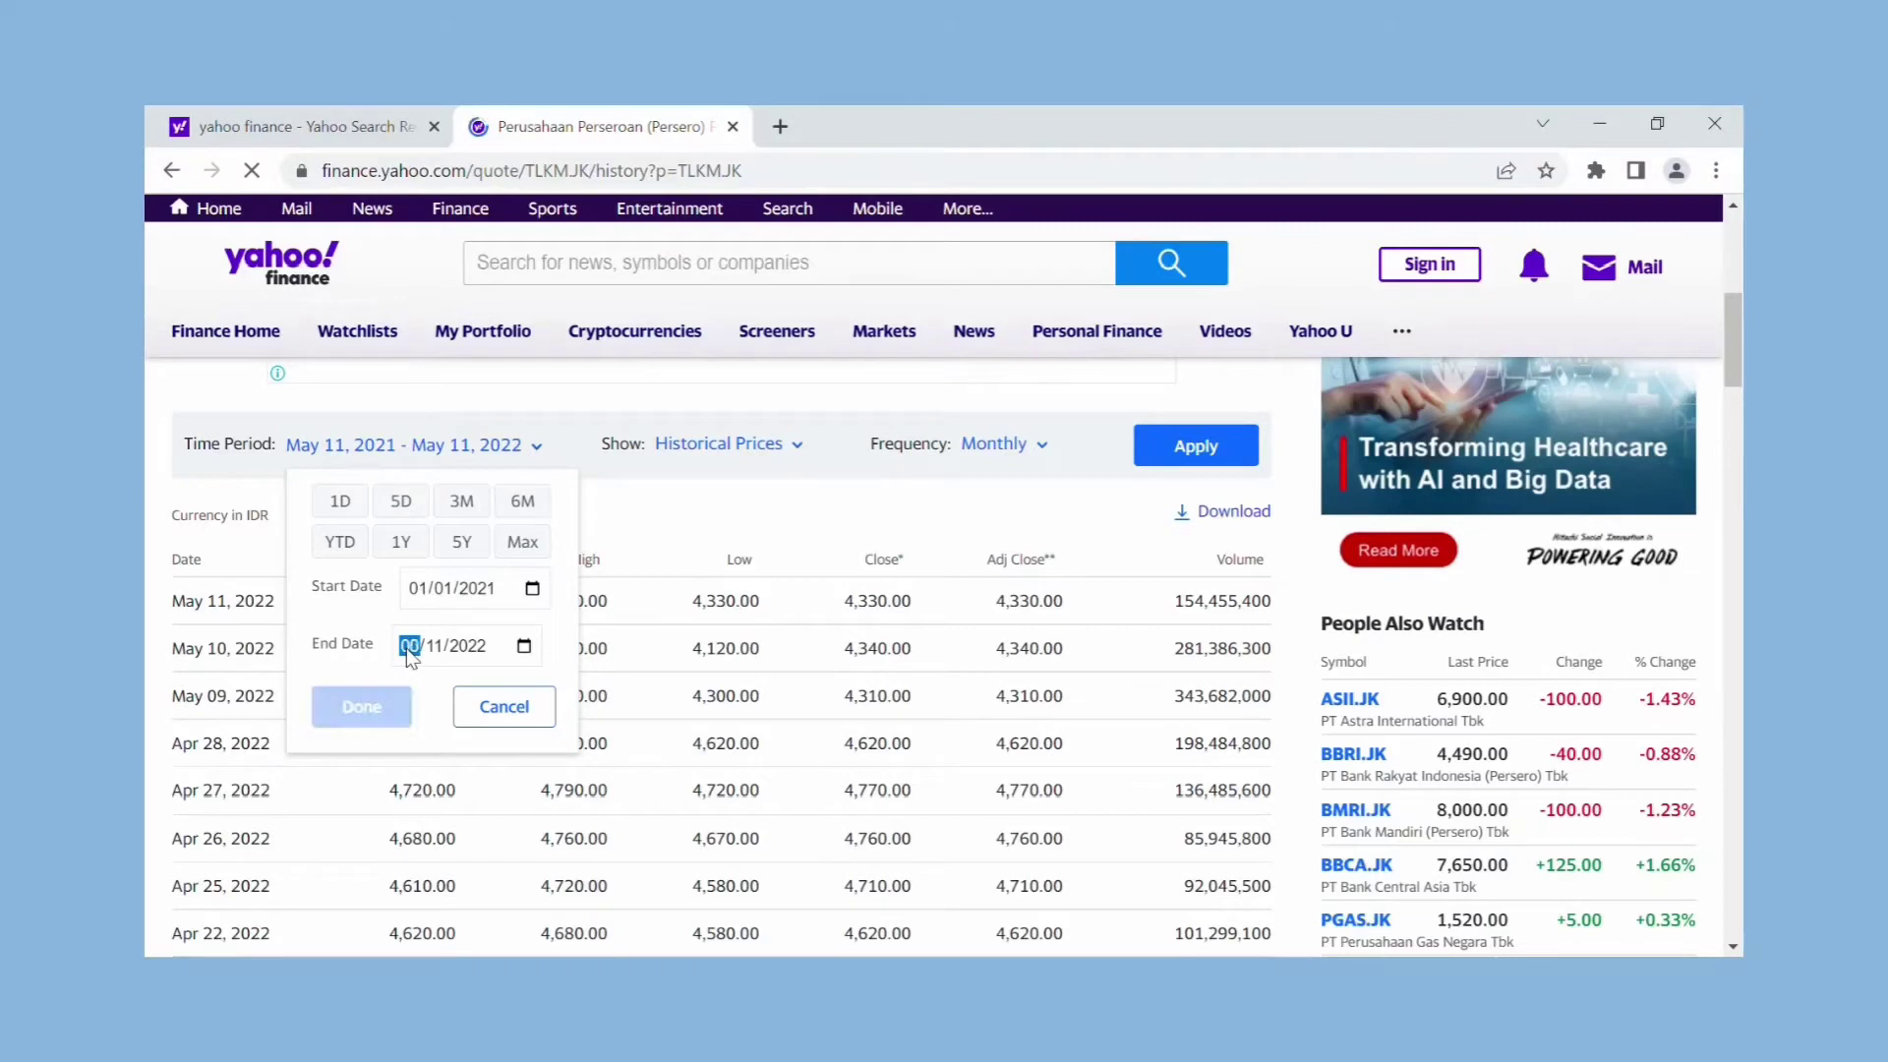
text(0101)
click(395, 706)
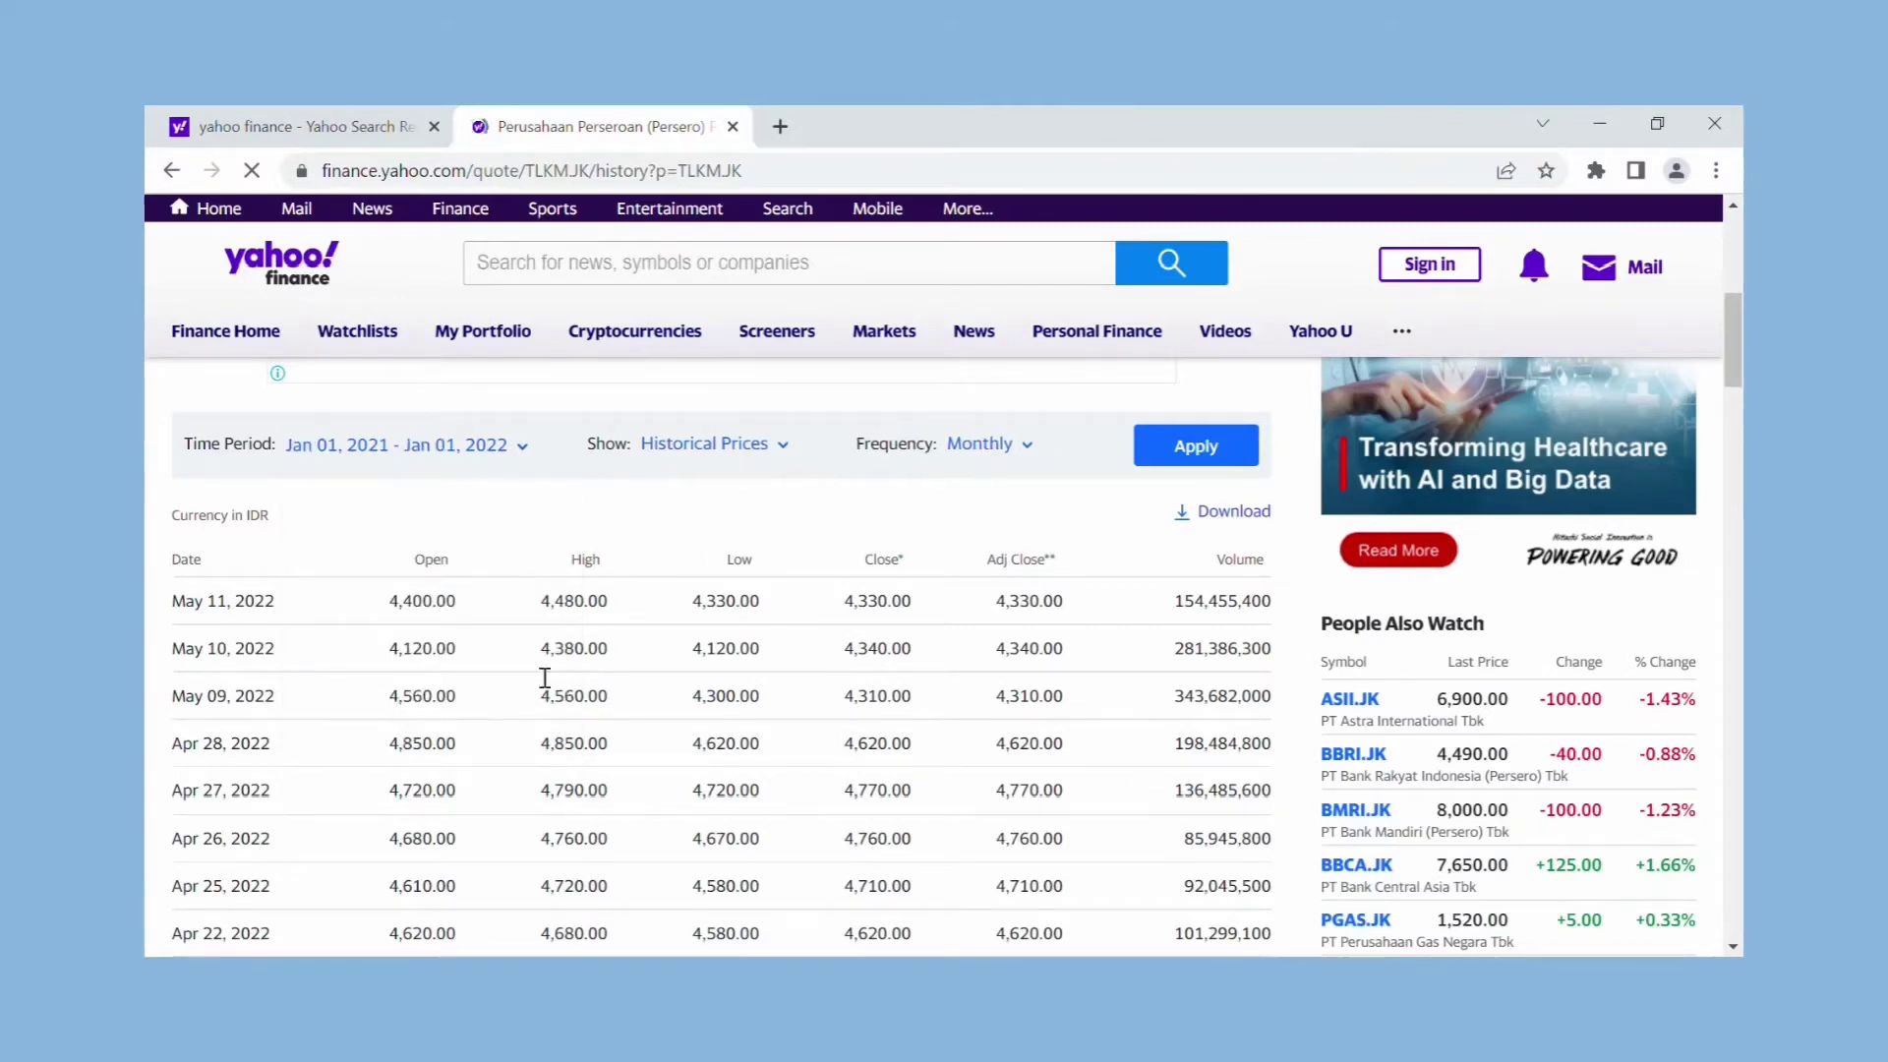
click(1161, 447)
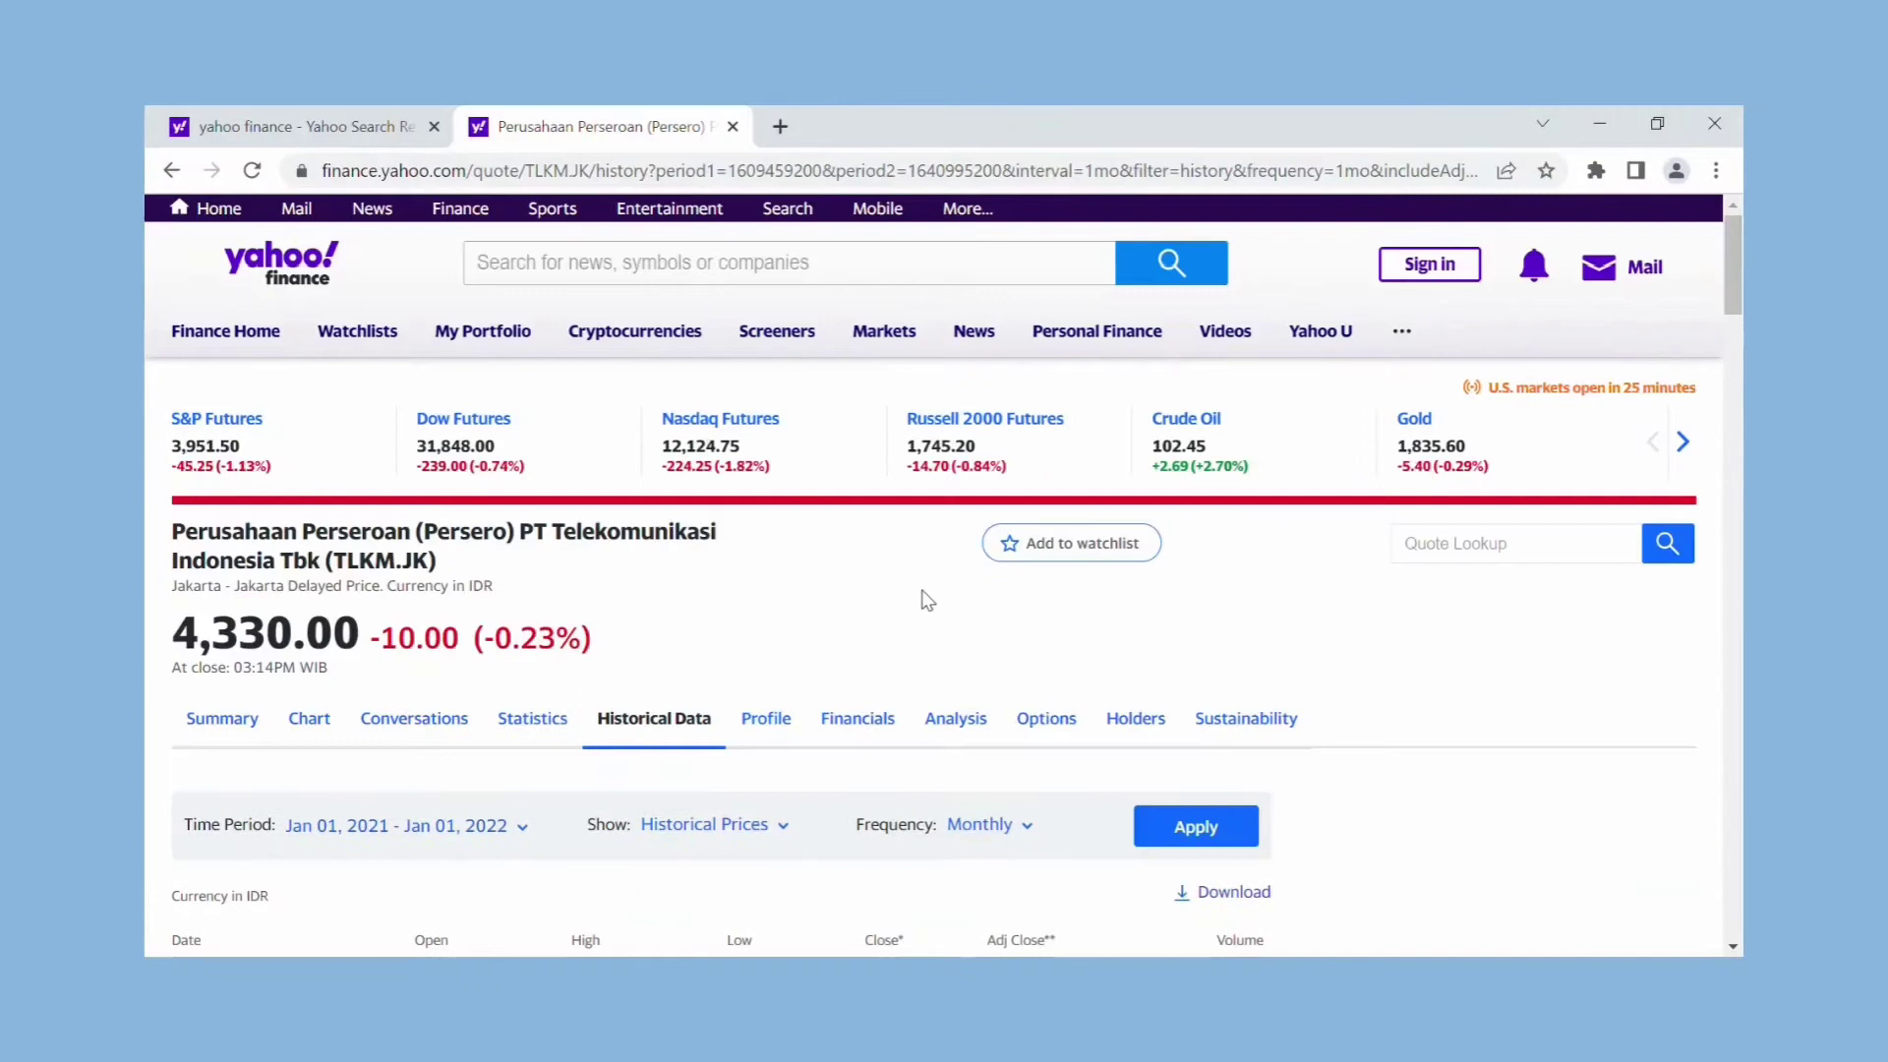
Review the monthly closing prices in the TLKM.JK historical data table.
scroll(927, 600, down, 5)
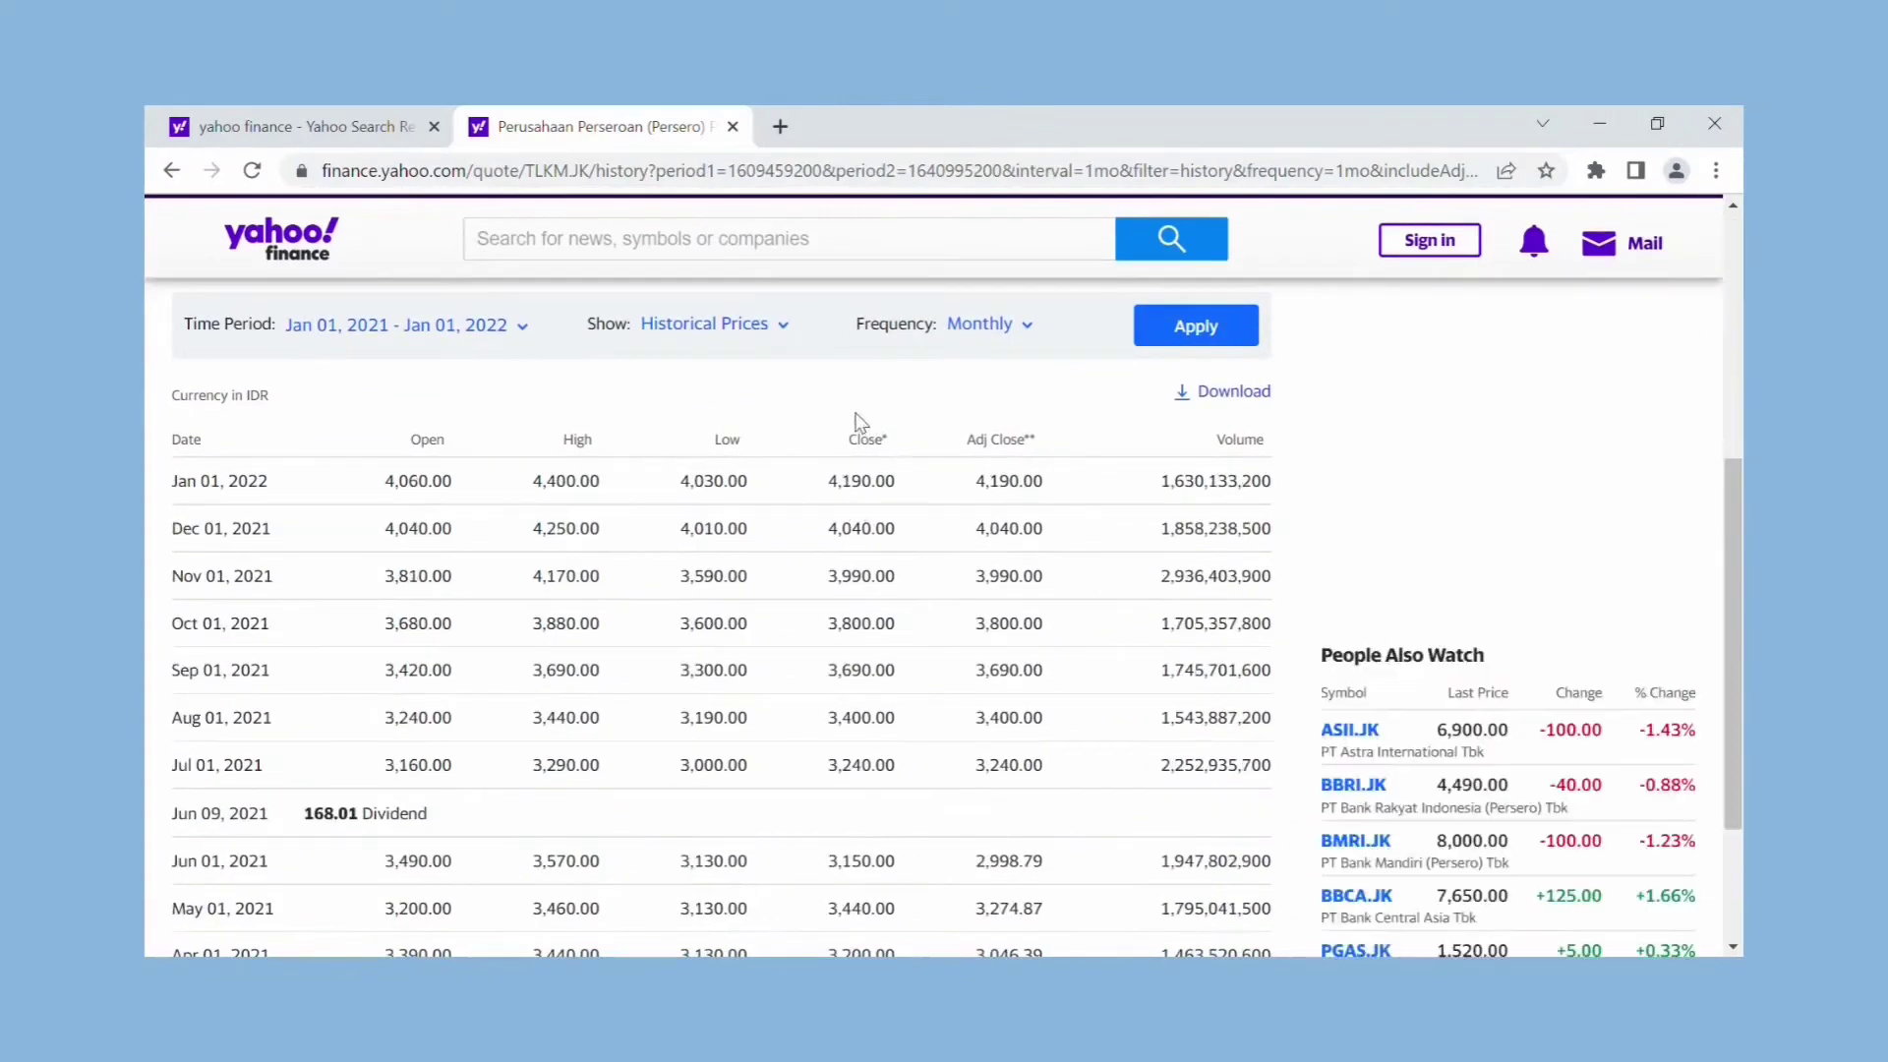
scroll(889, 521, up, 3)
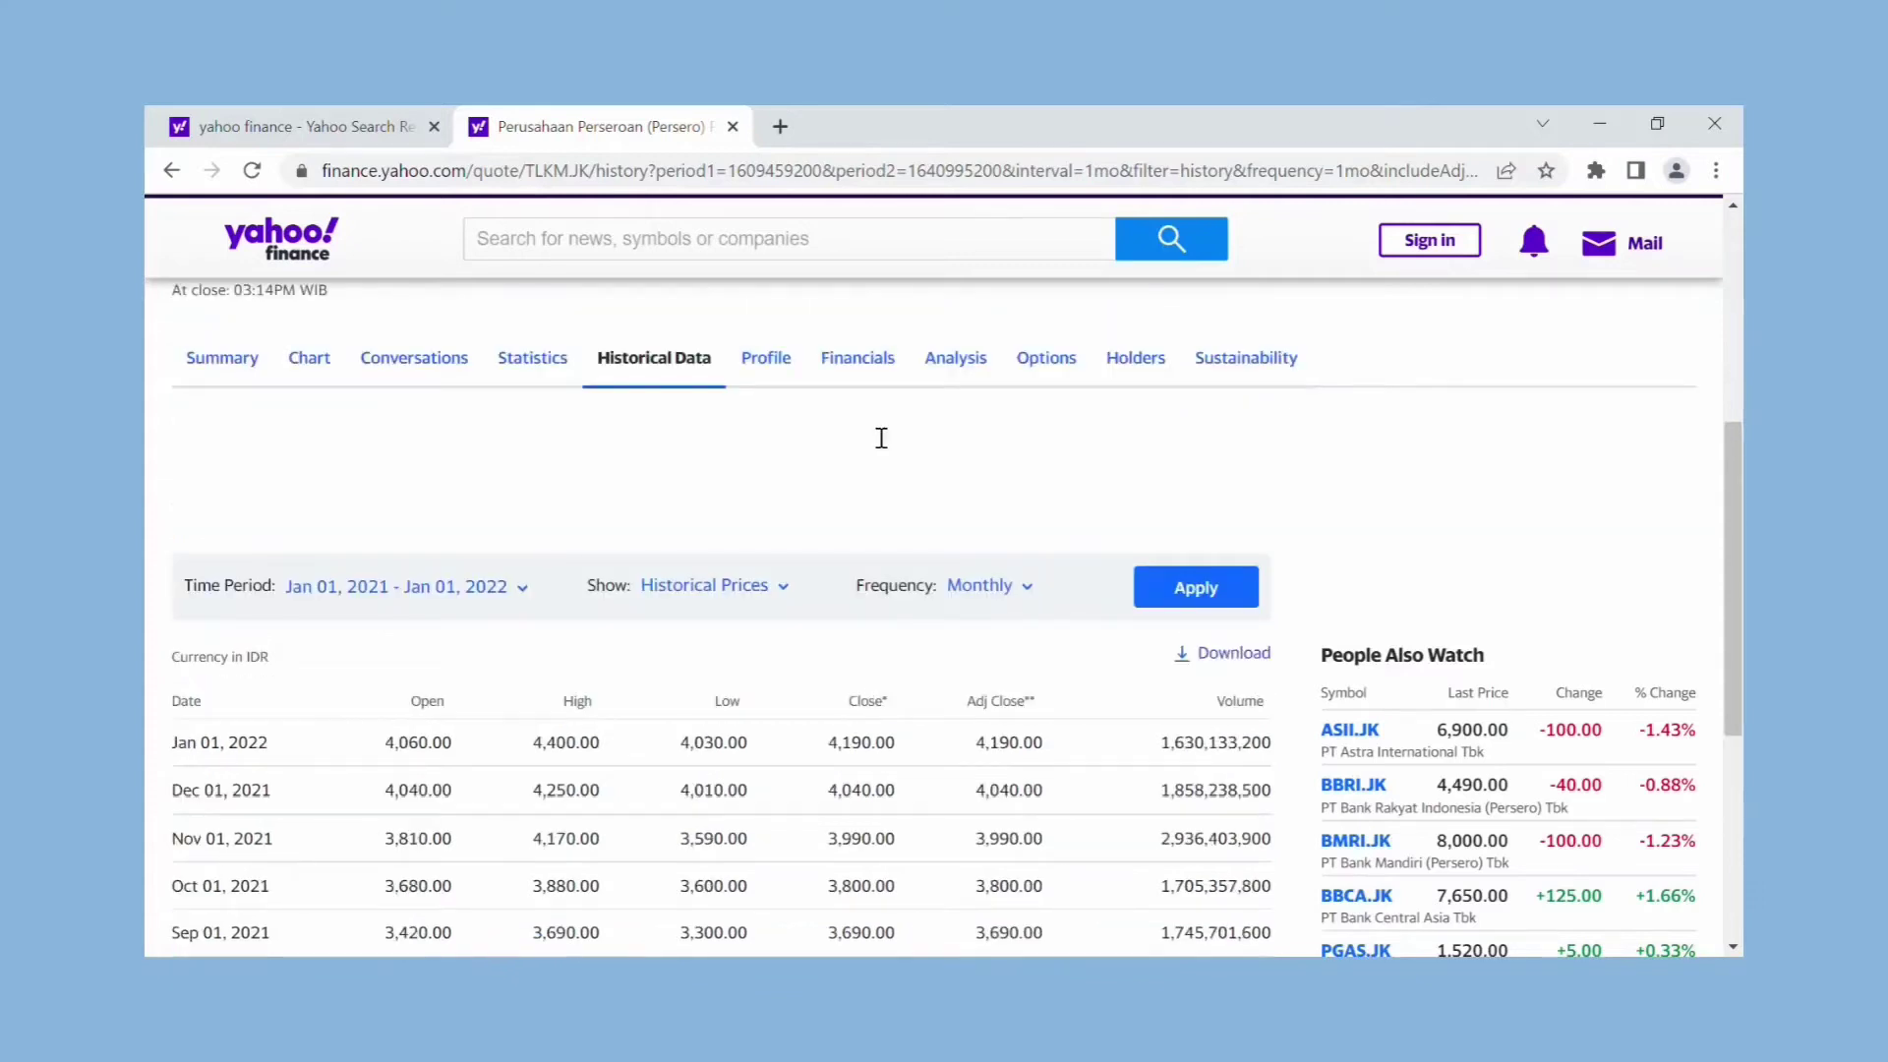
scroll(871, 427, down, 3)
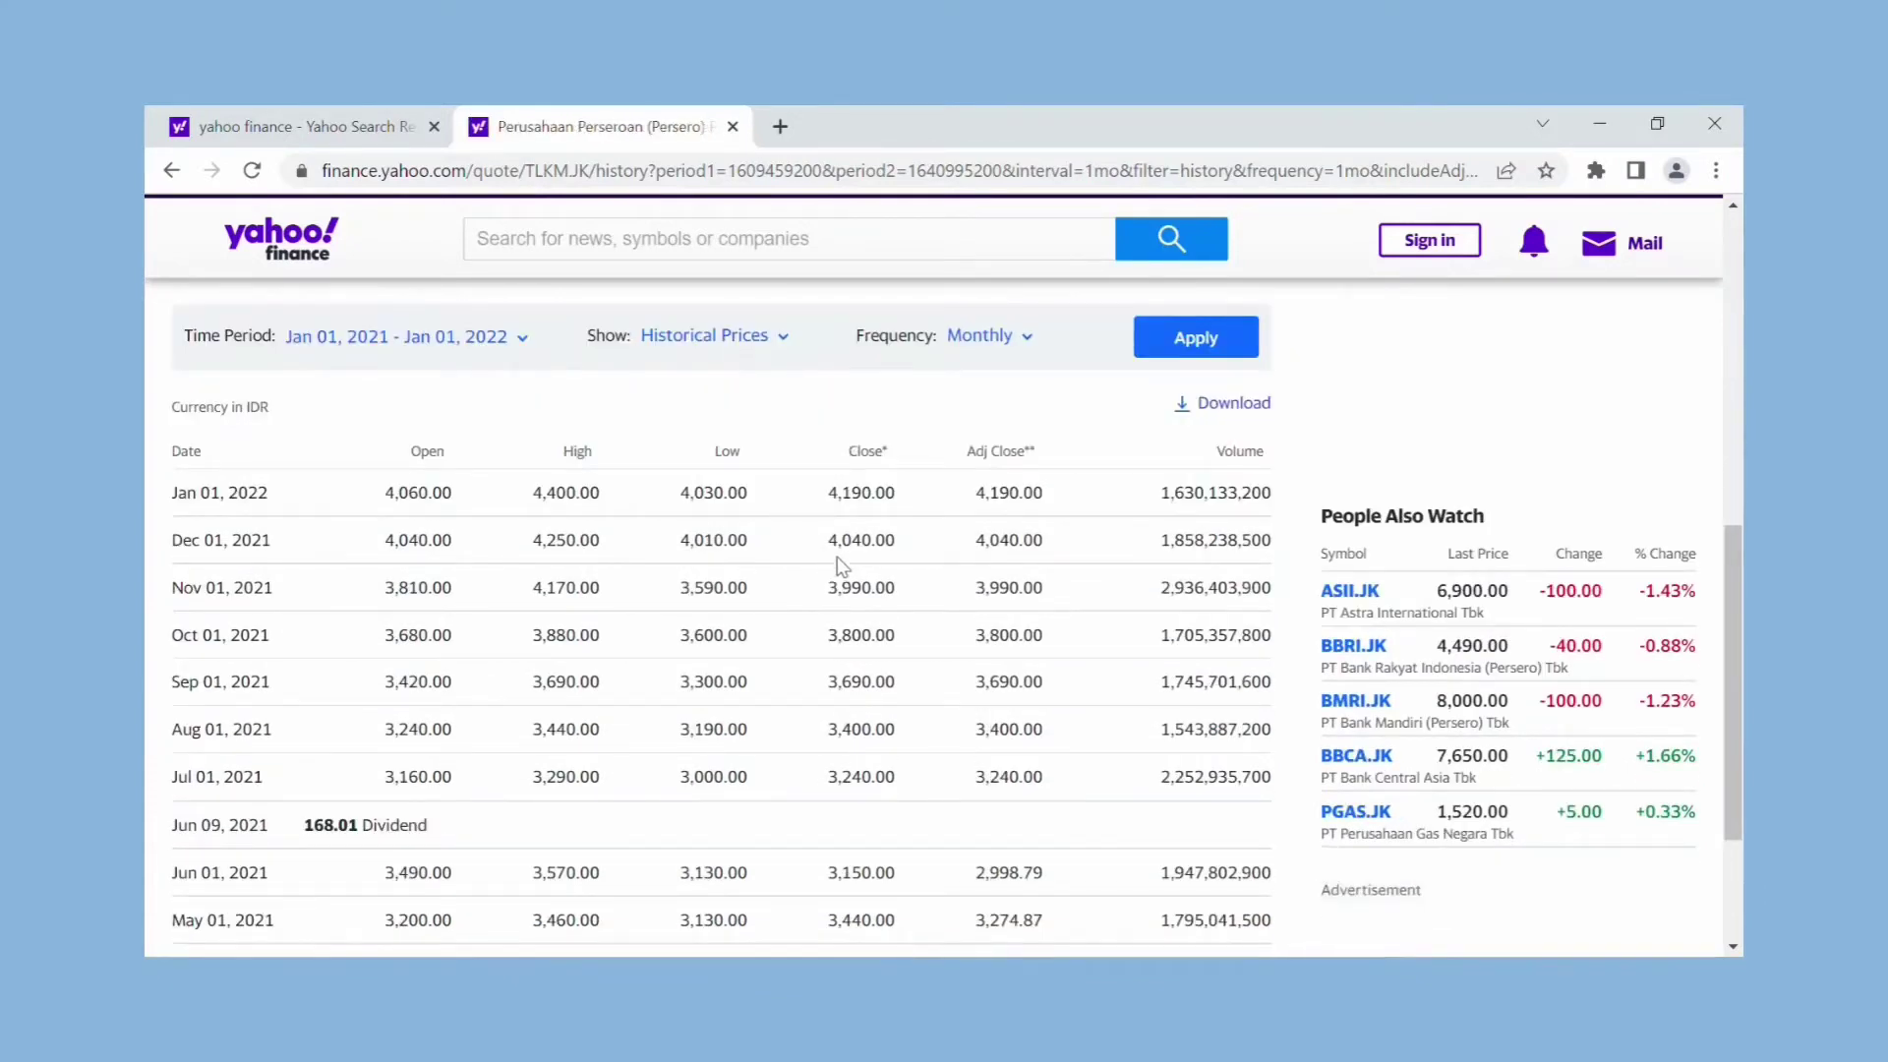
scroll(867, 600, down, 6)
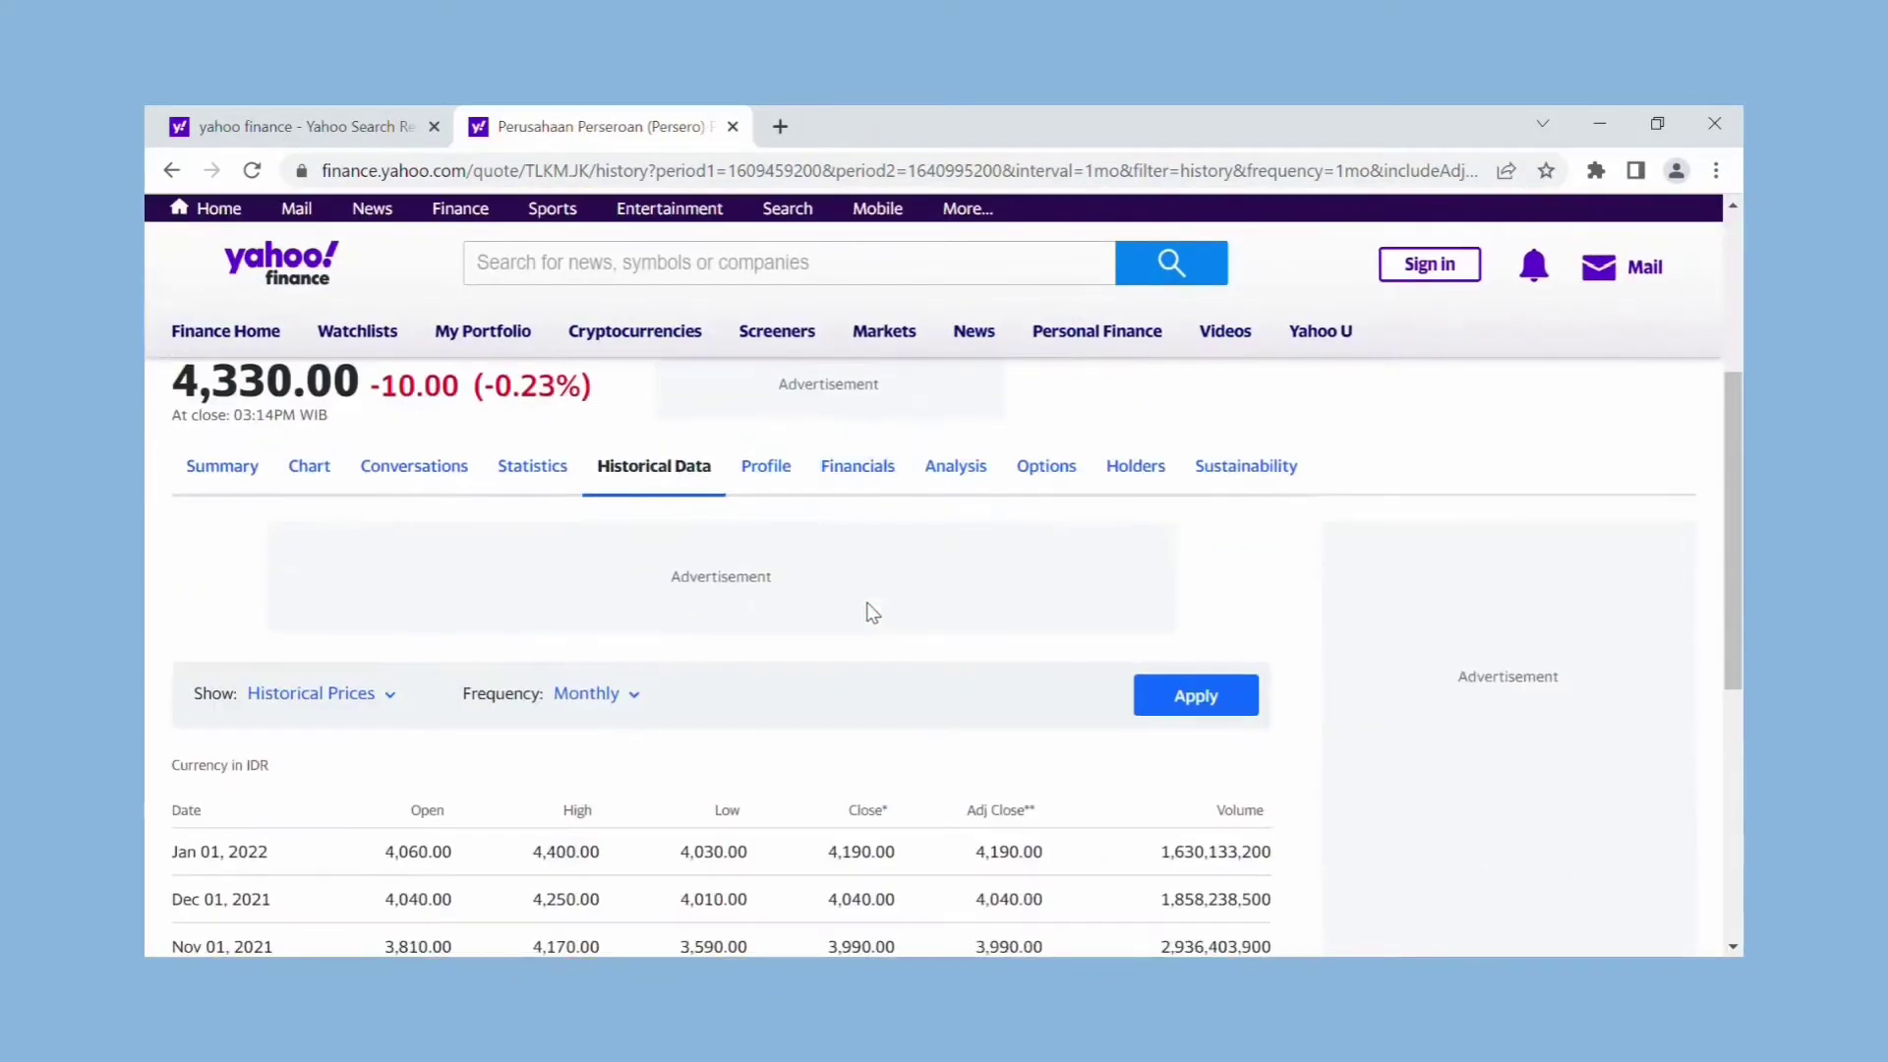
scroll(870, 606, down, 1)
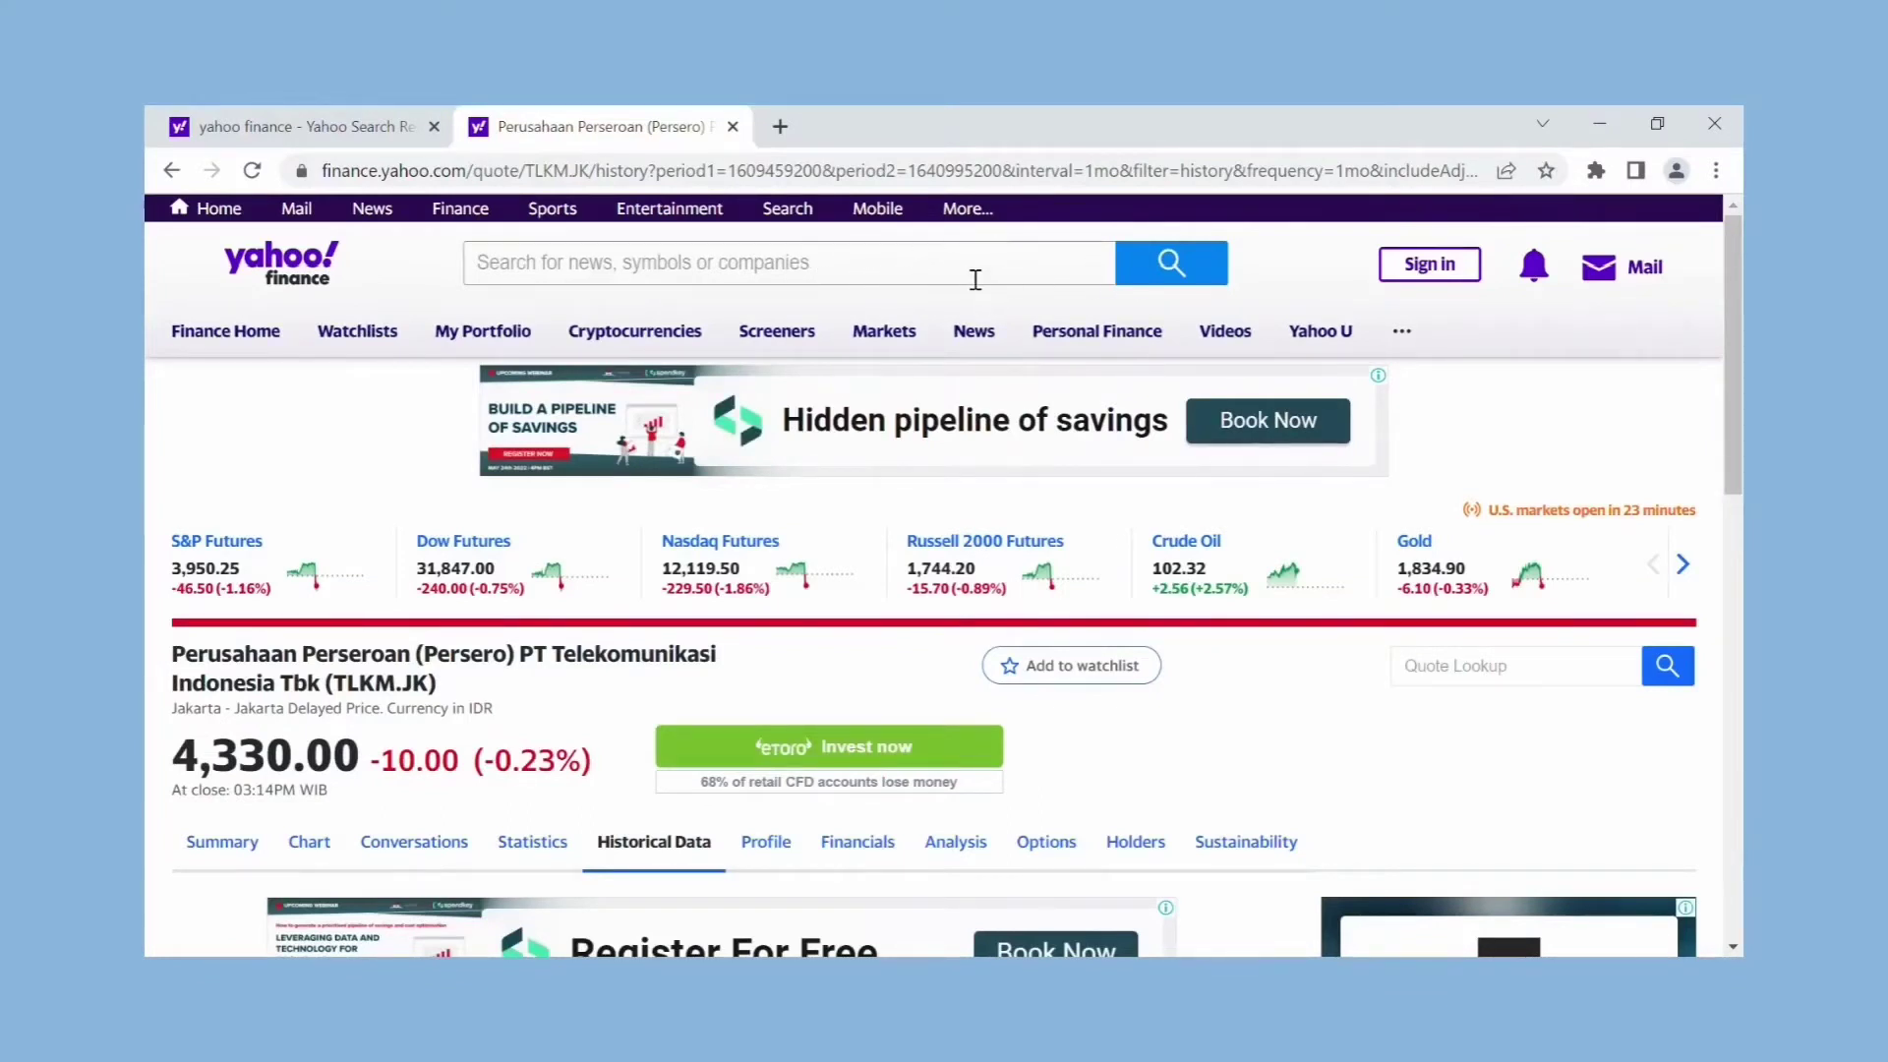
Search for JKSE and open the quote page of the ^JKSE Composite Index.
click(896, 284)
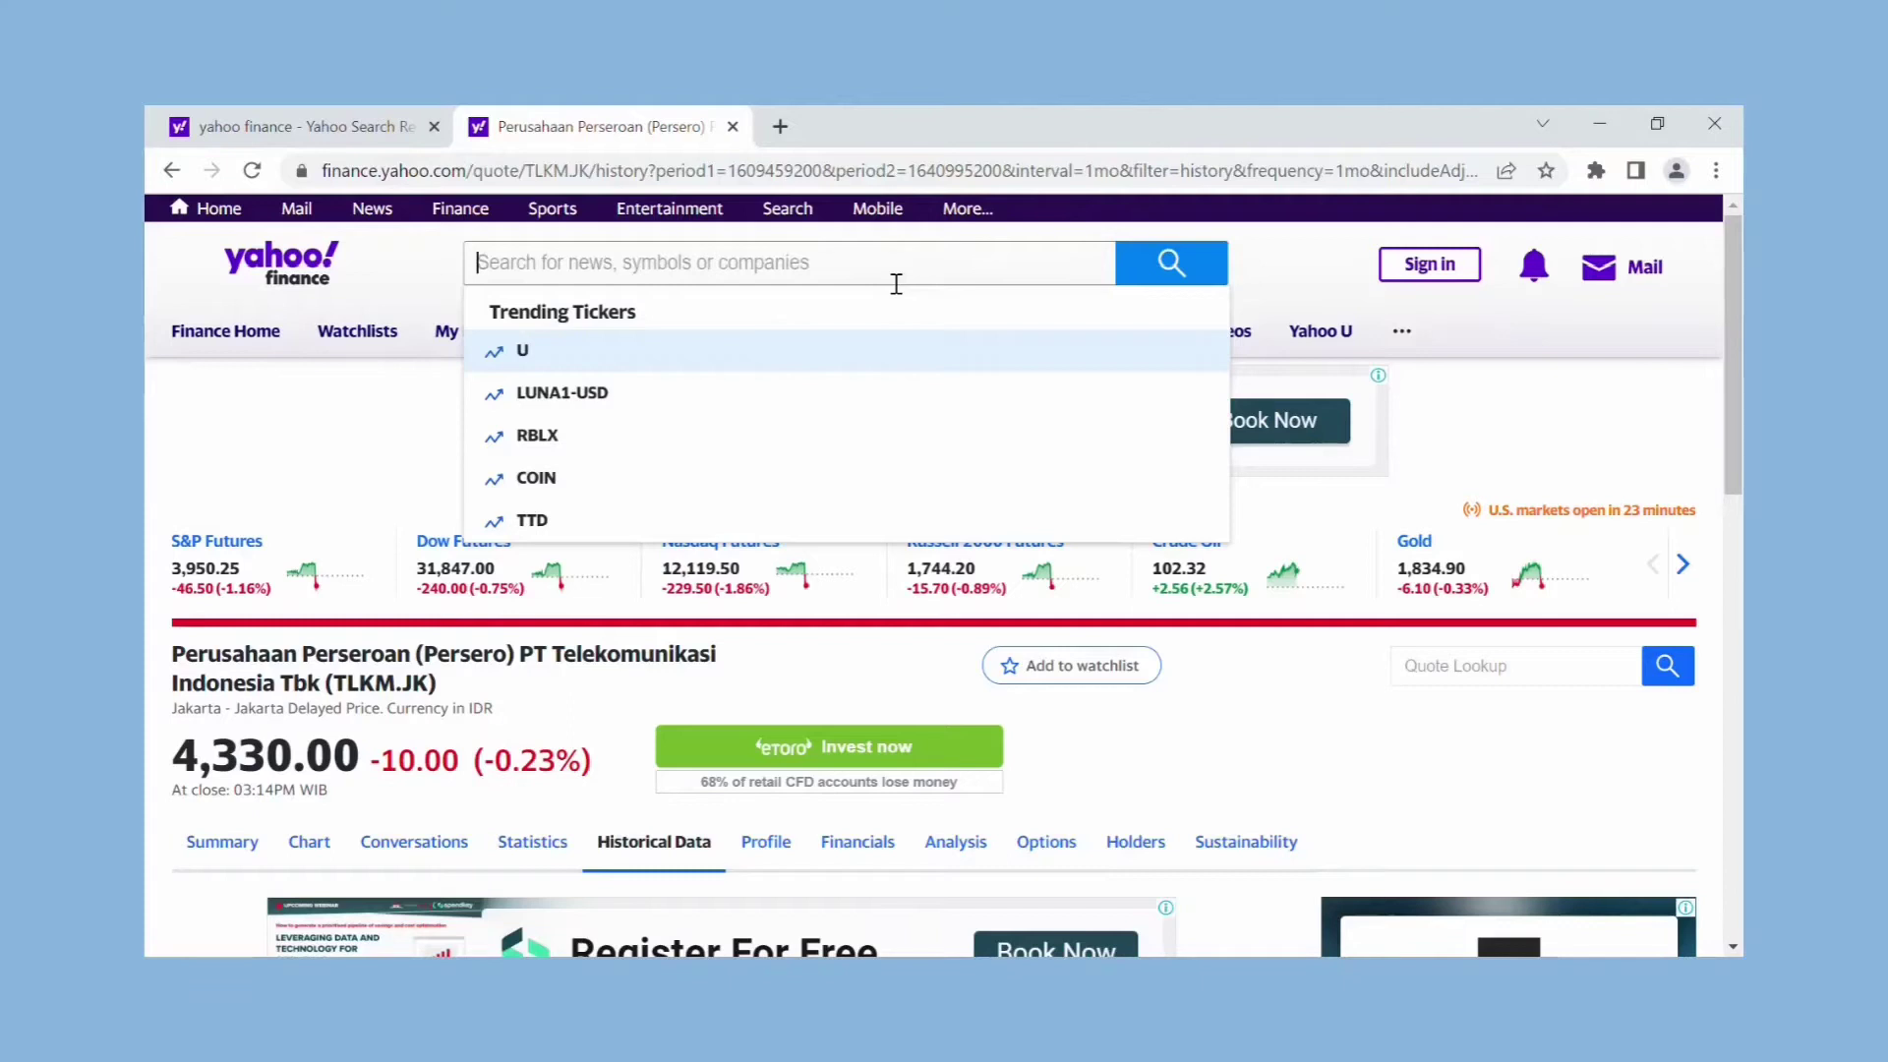
text(JKSE)
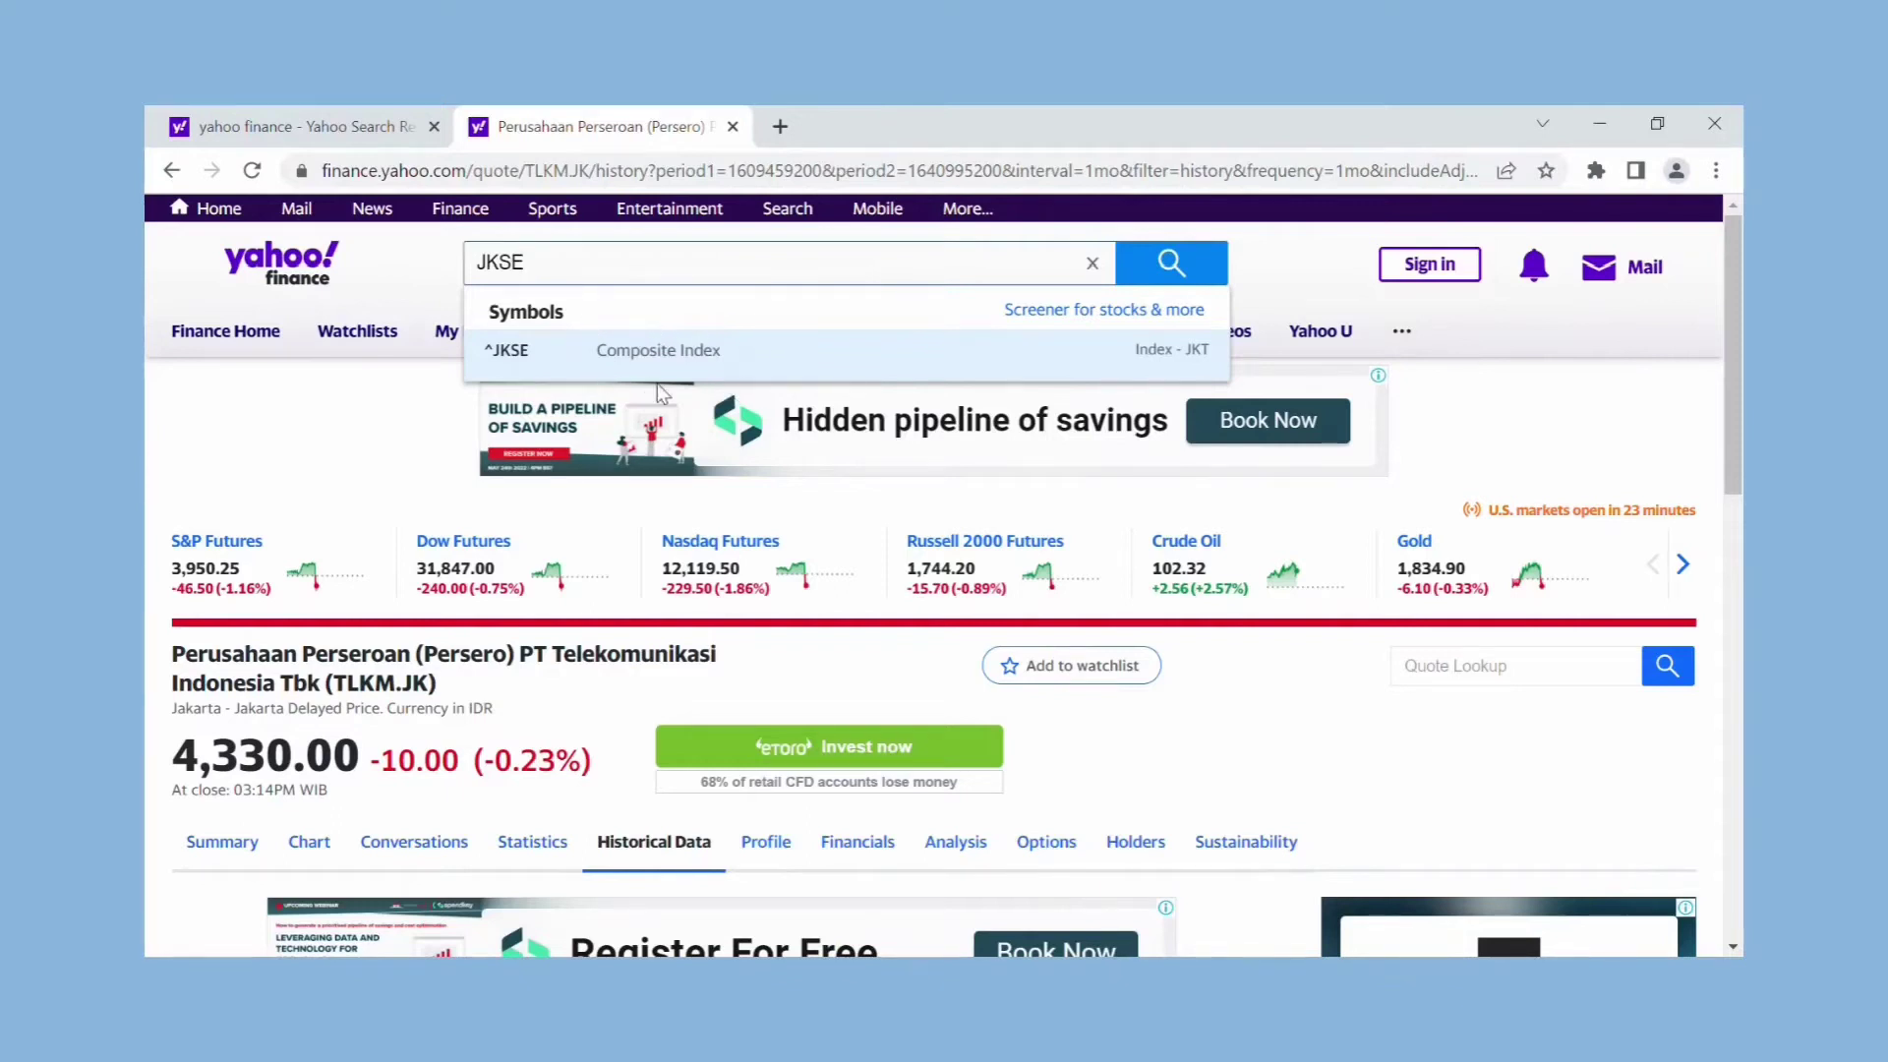
click(786, 366)
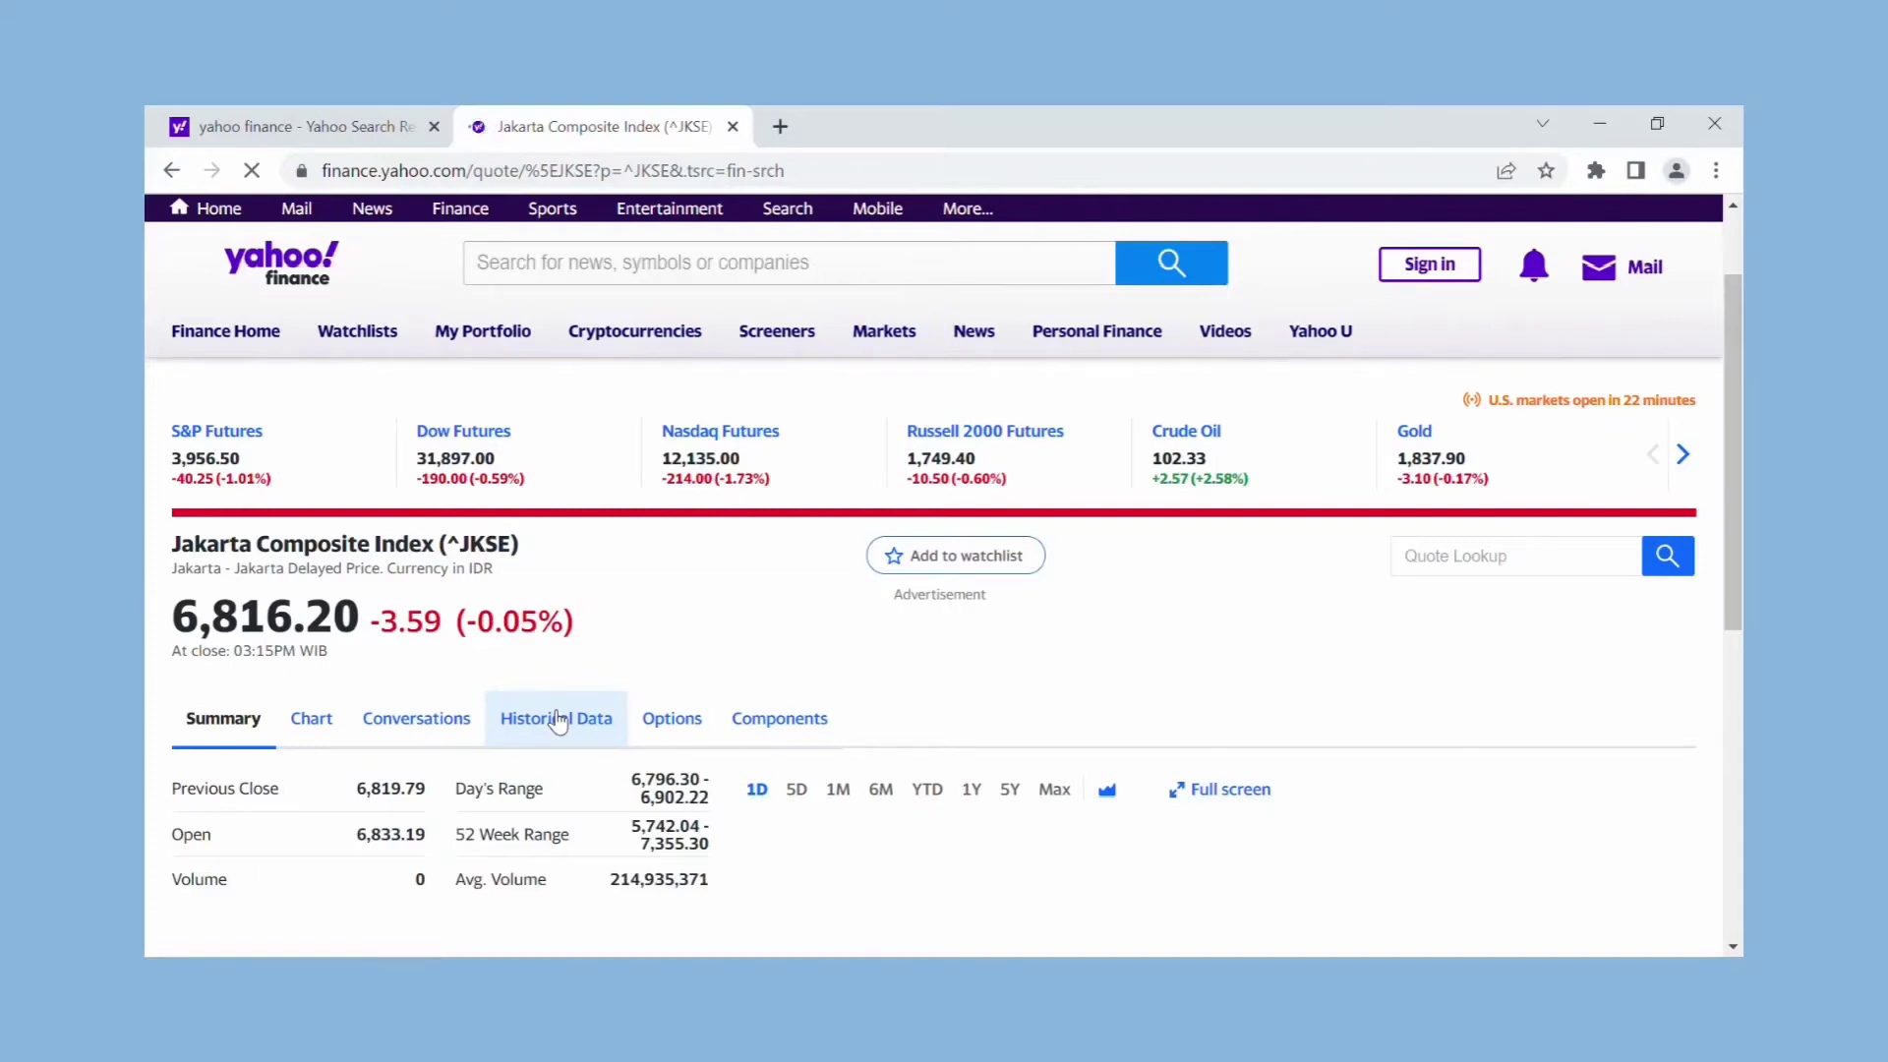
Open the Jakarta Composite Index's historical data and set the price frequency to Monthly.
click(557, 719)
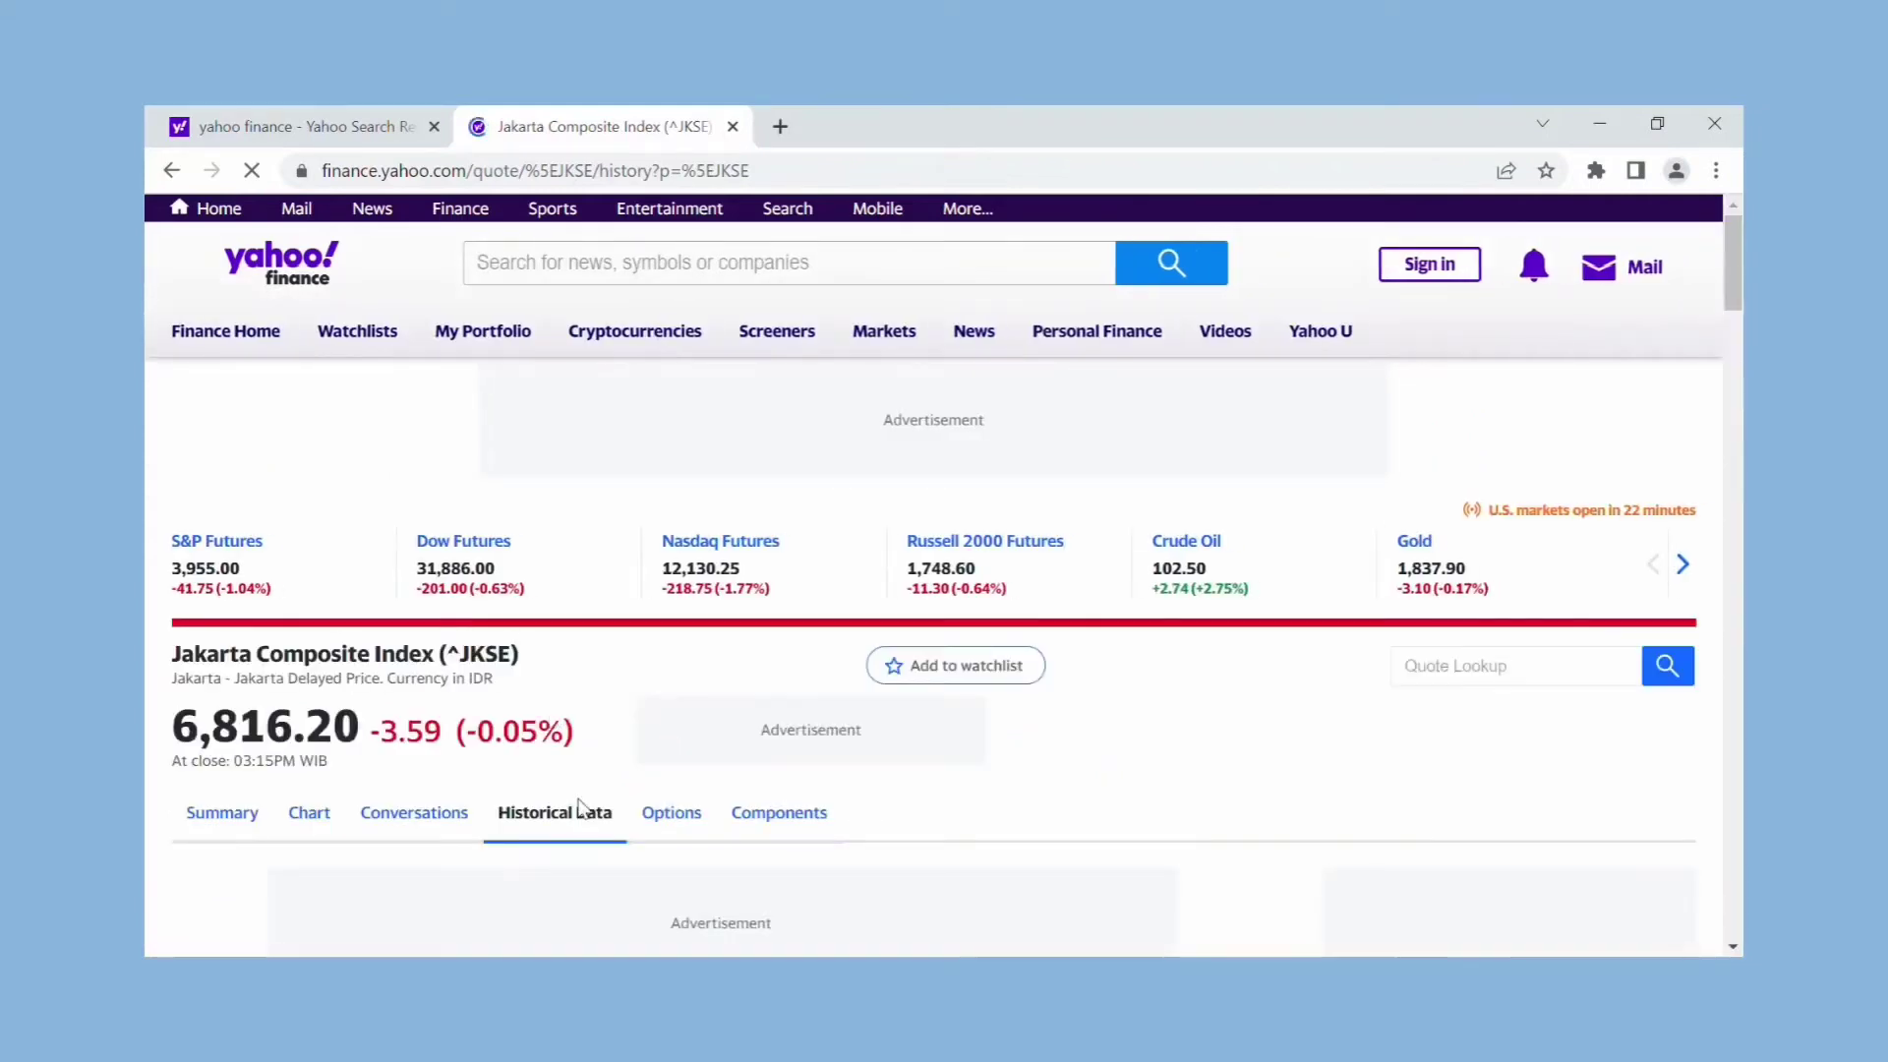
scroll(758, 763, down, 4)
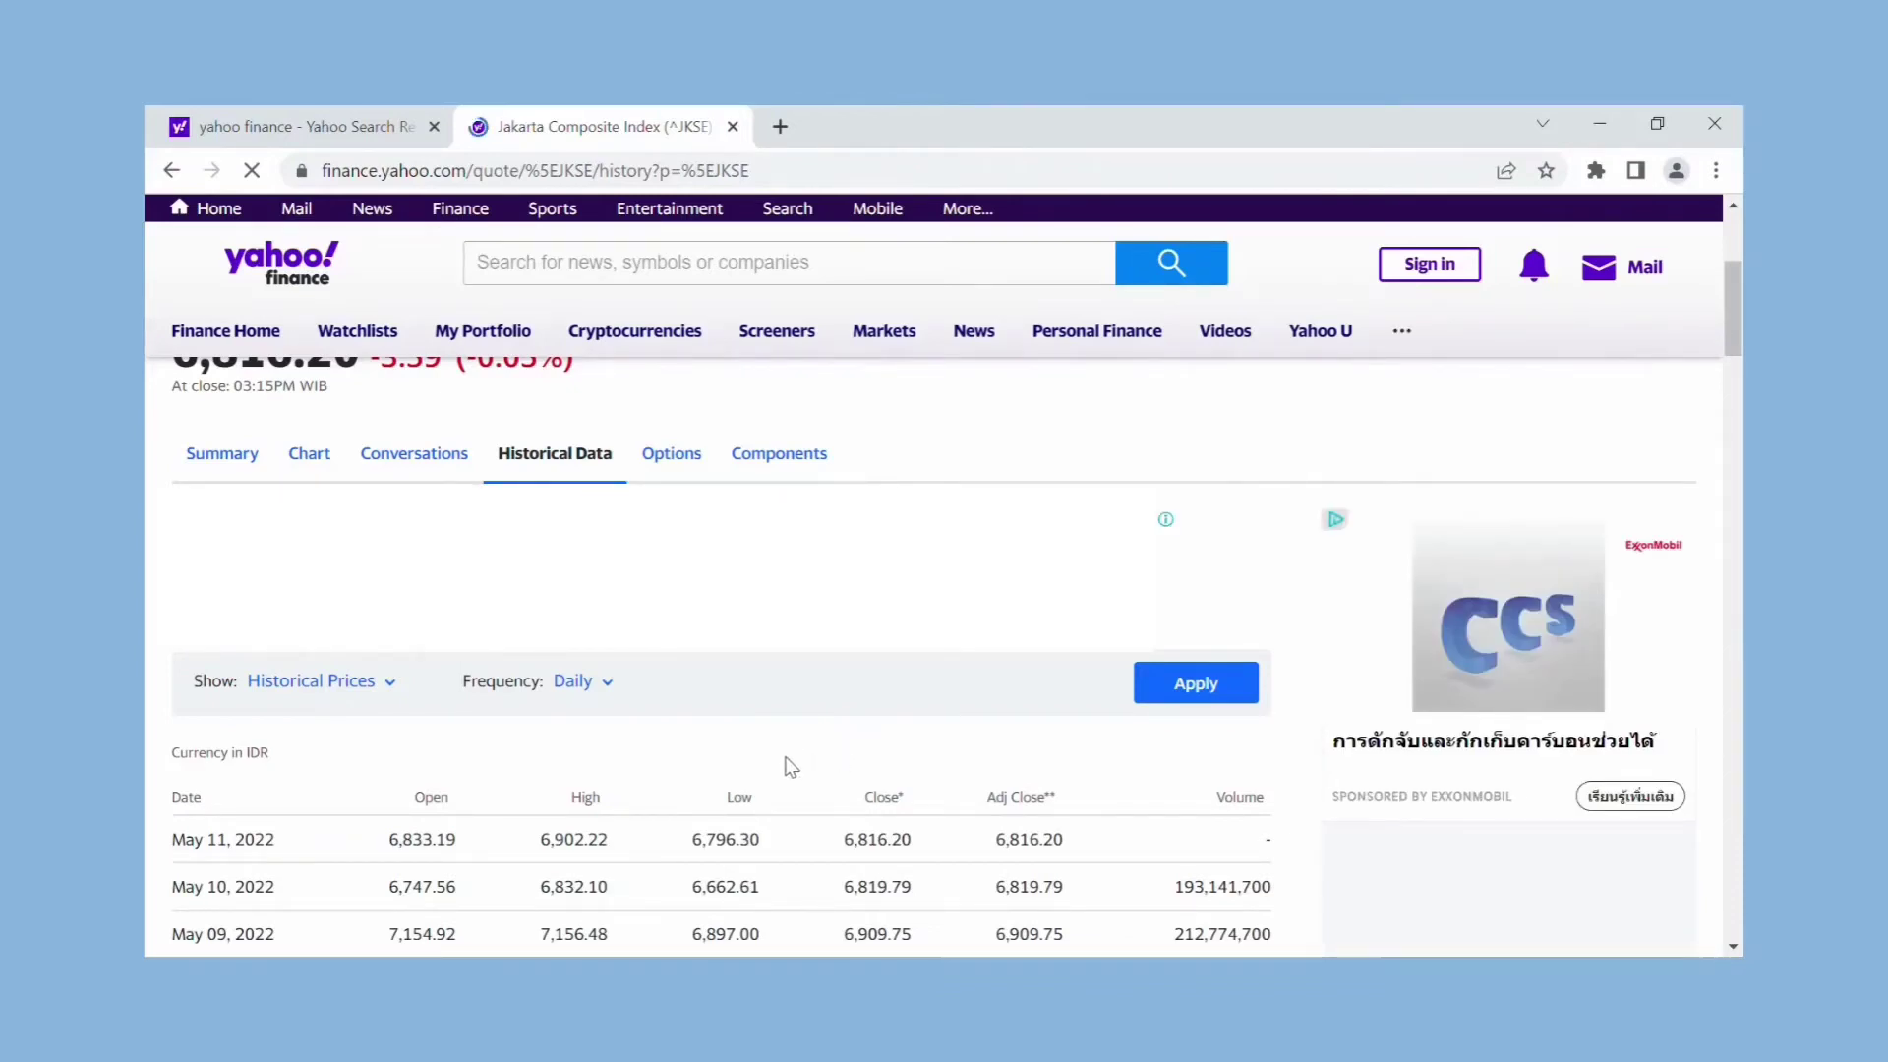
scroll(851, 770, down, 4)
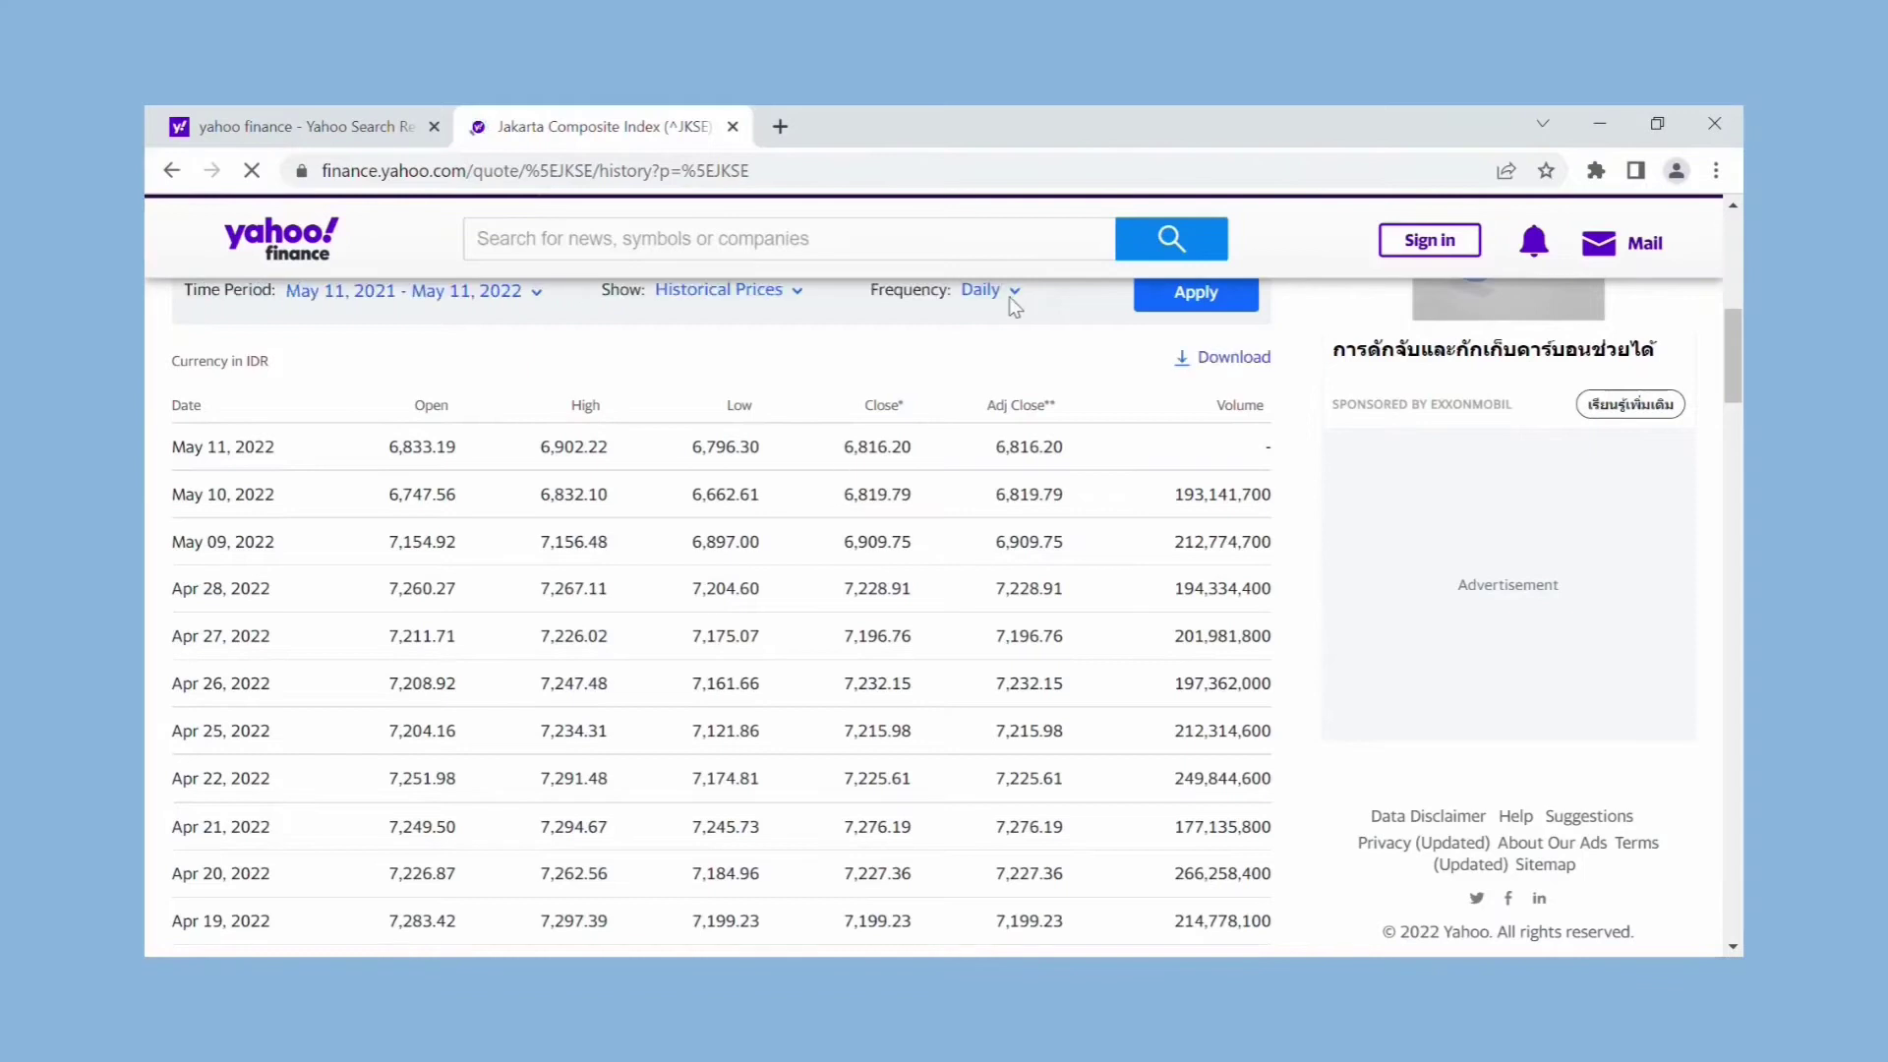
click(1016, 293)
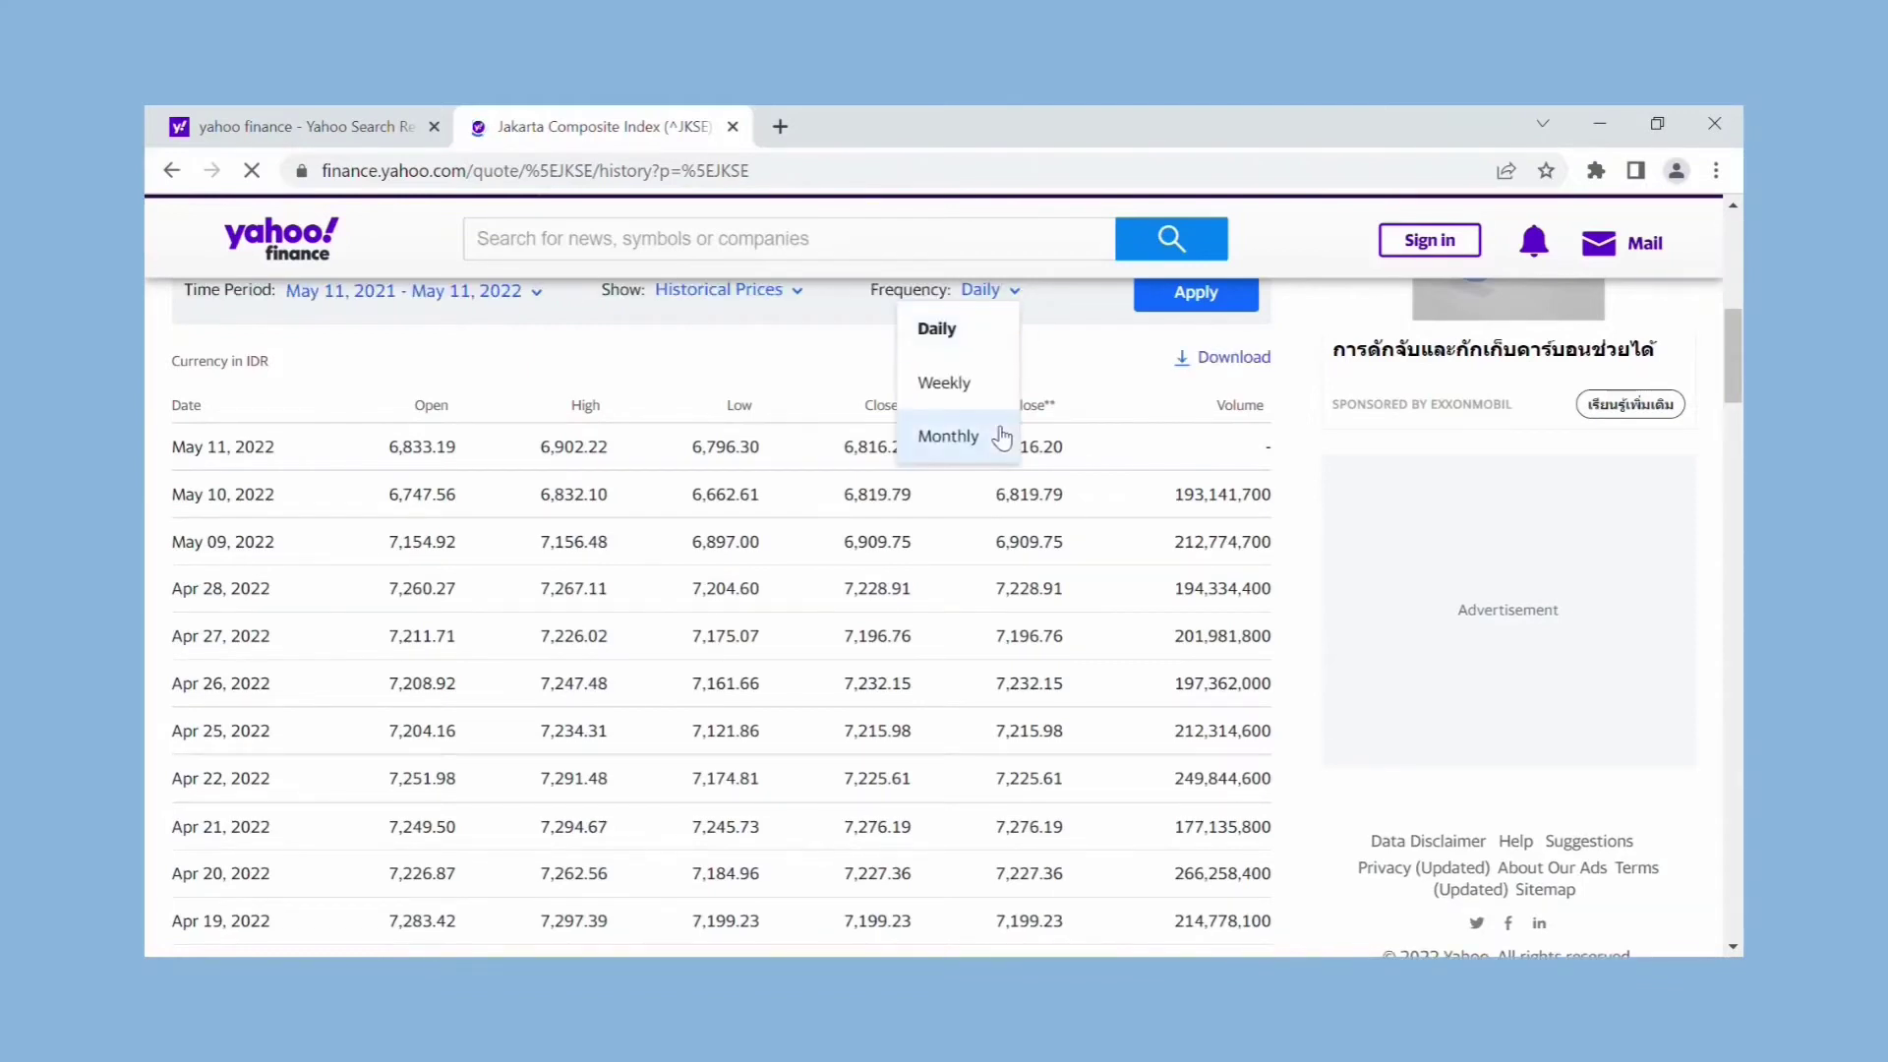
click(1000, 435)
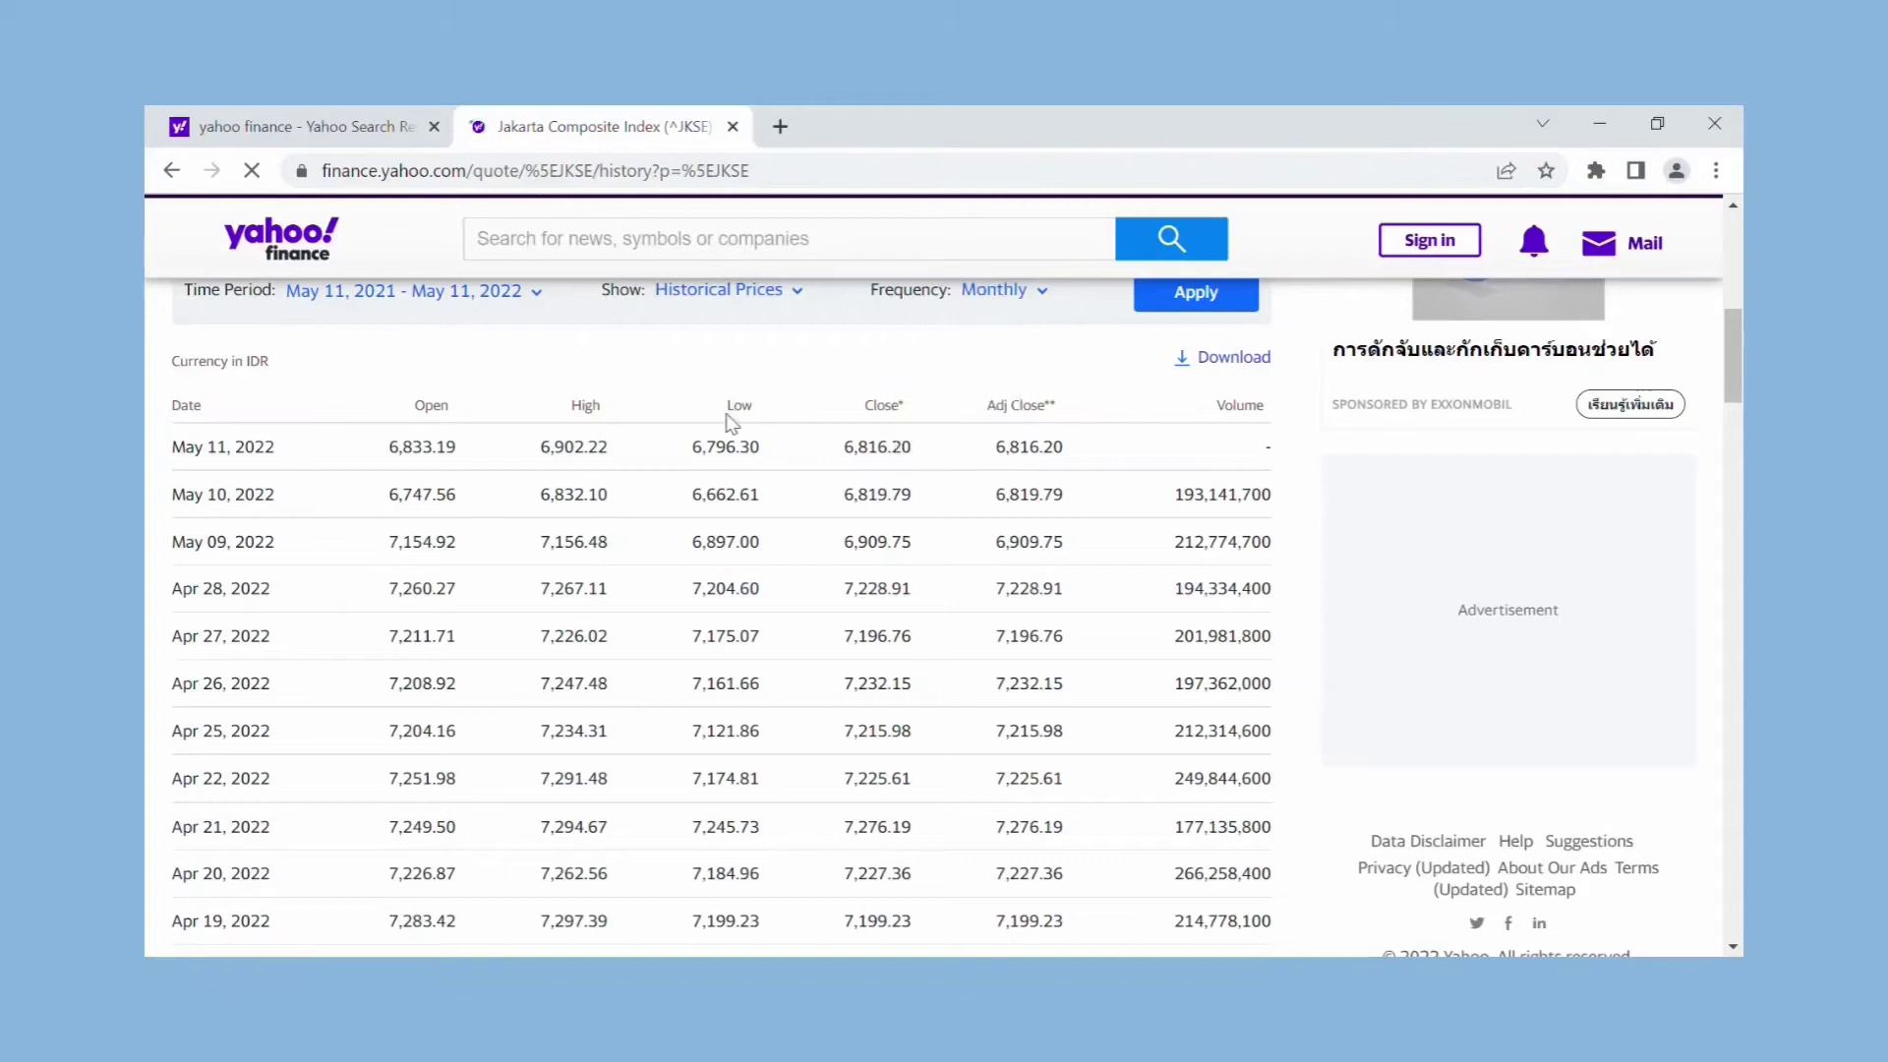
Set the Jakarta Composite Index time period to 01/01/2021 through 01/01/2022 and apply the filters.
click(537, 293)
click(419, 442)
text(0)
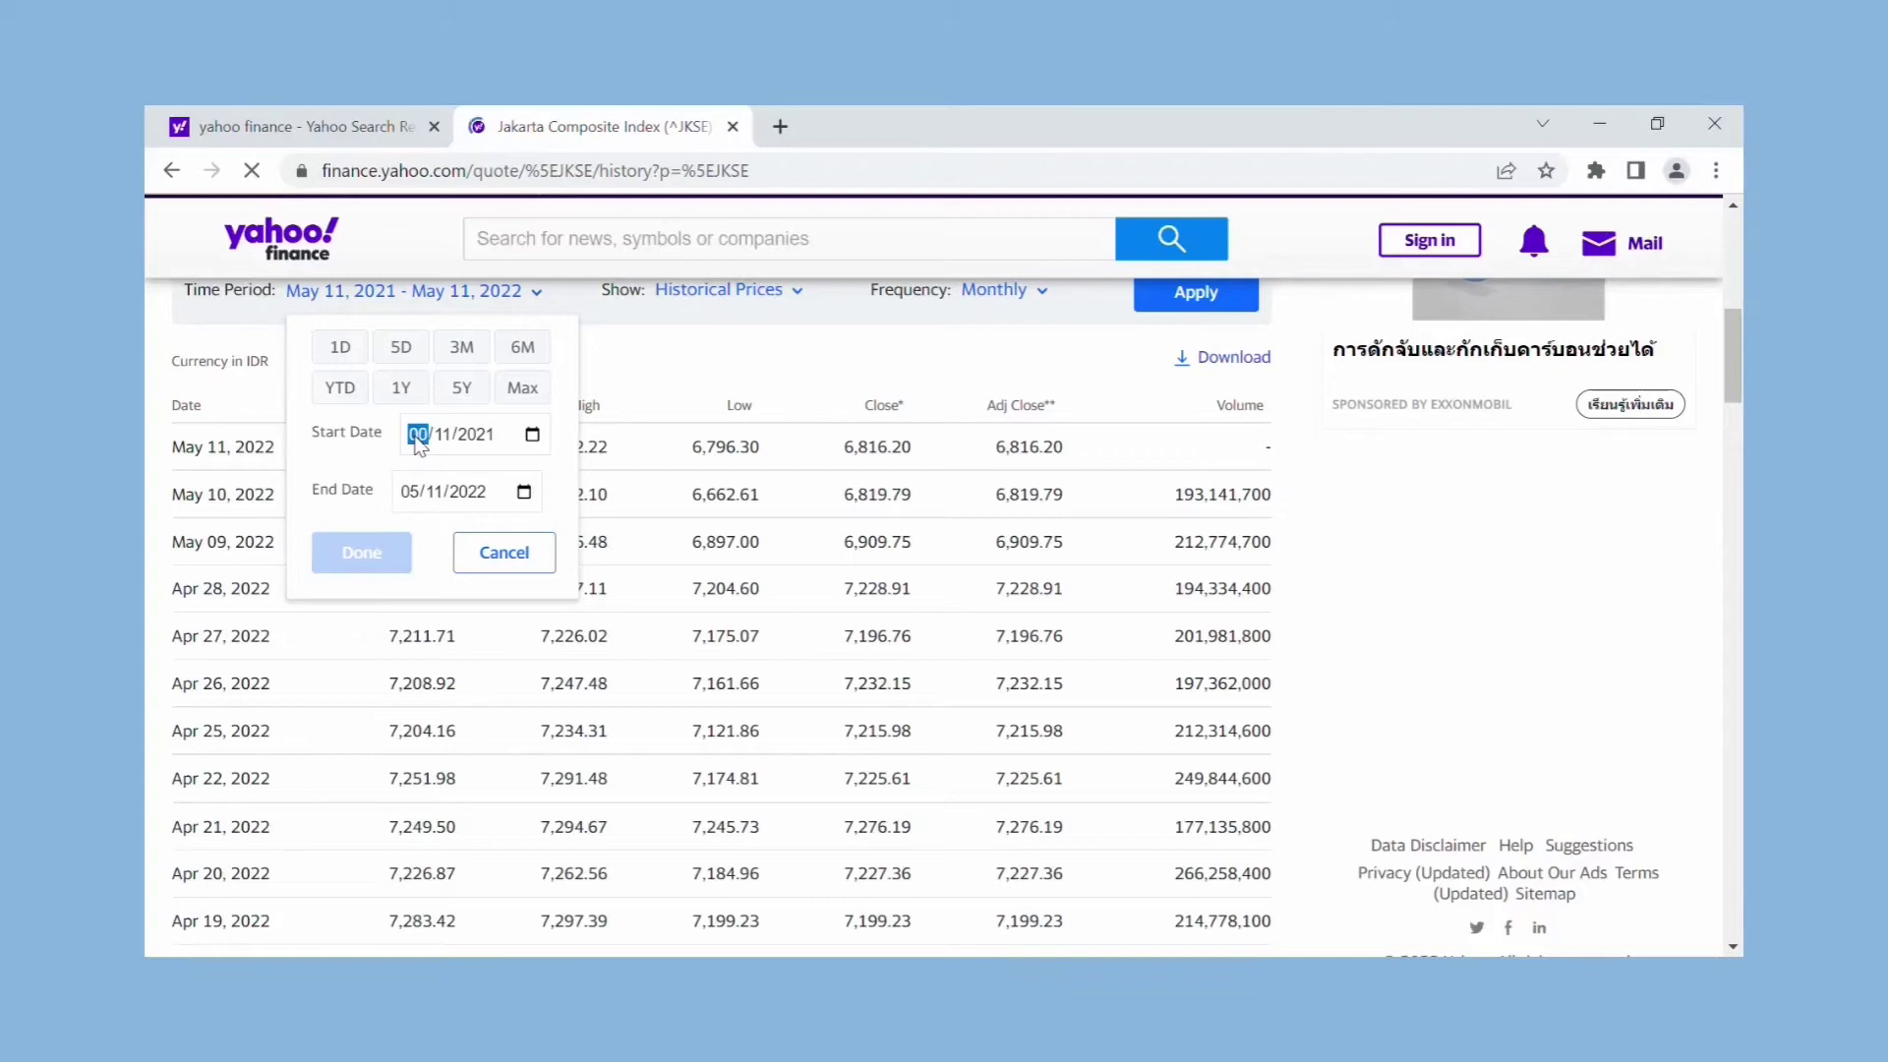
text(1/01)
click(409, 492)
text(0101)
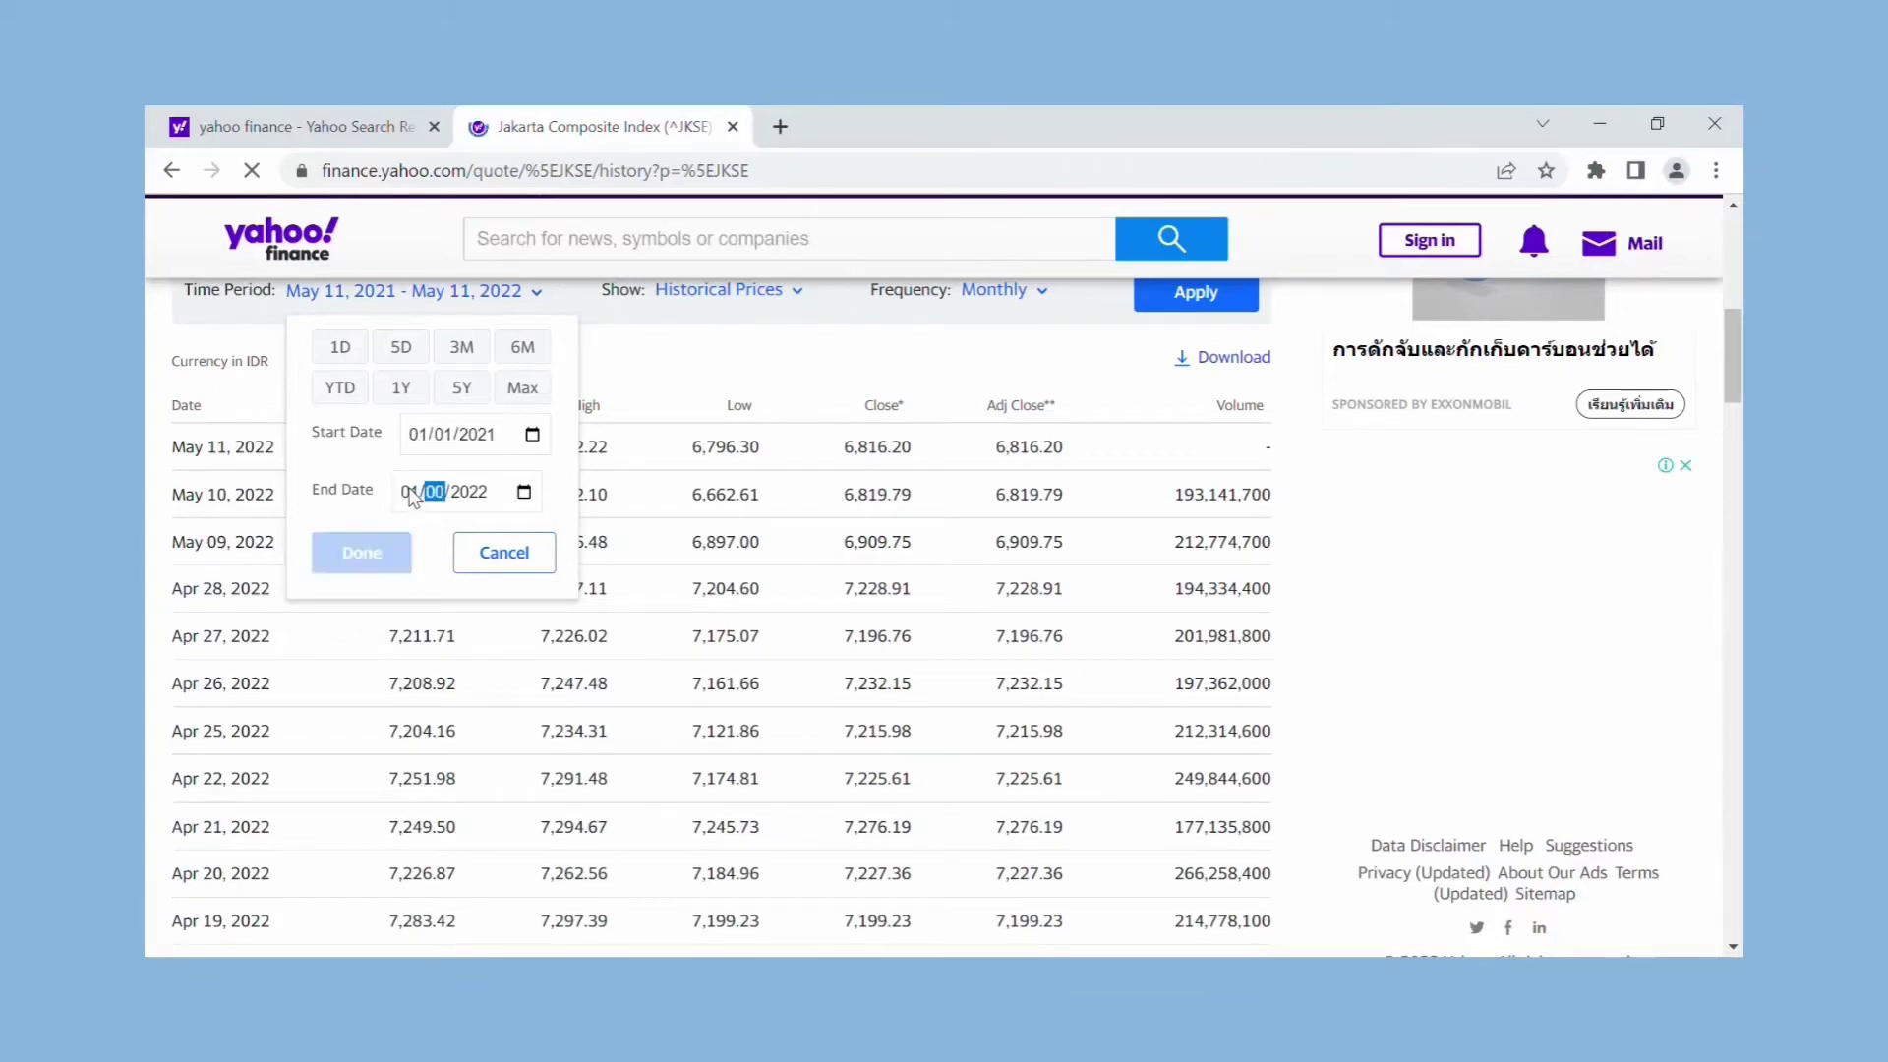
click(360, 553)
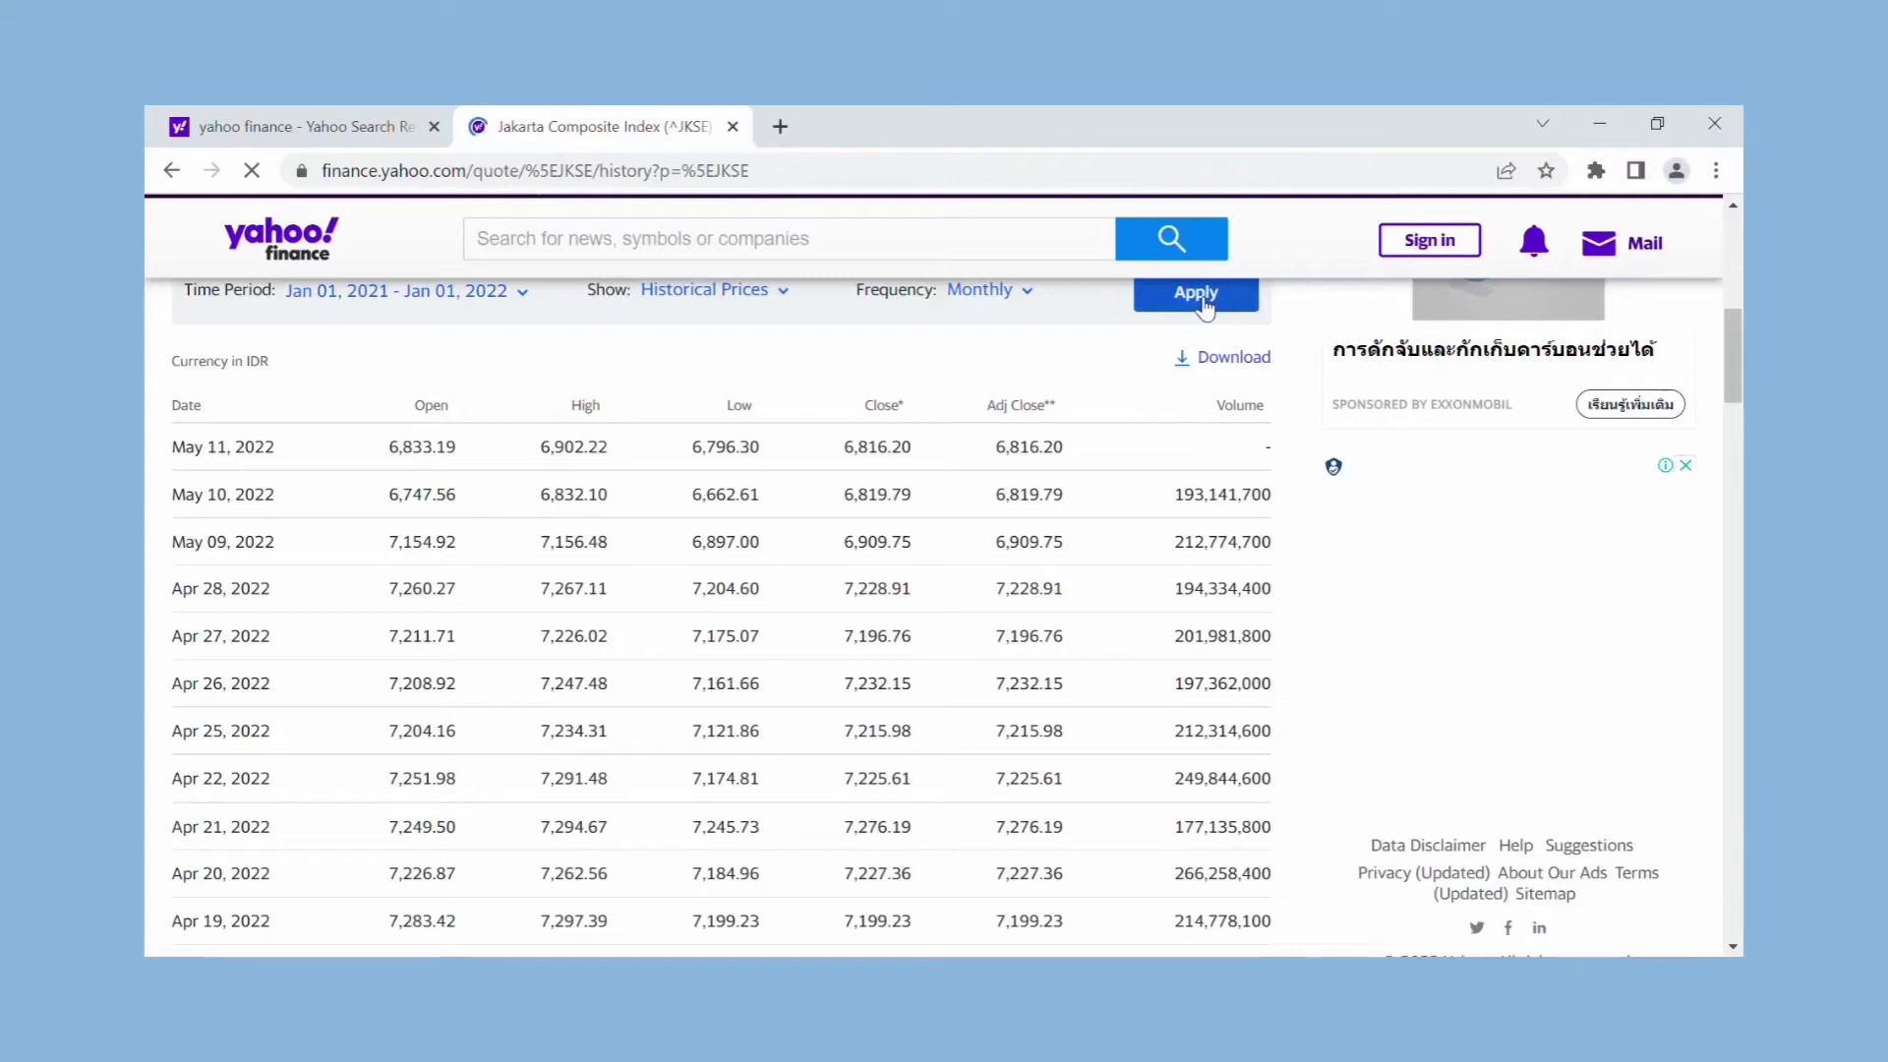
click(1204, 300)
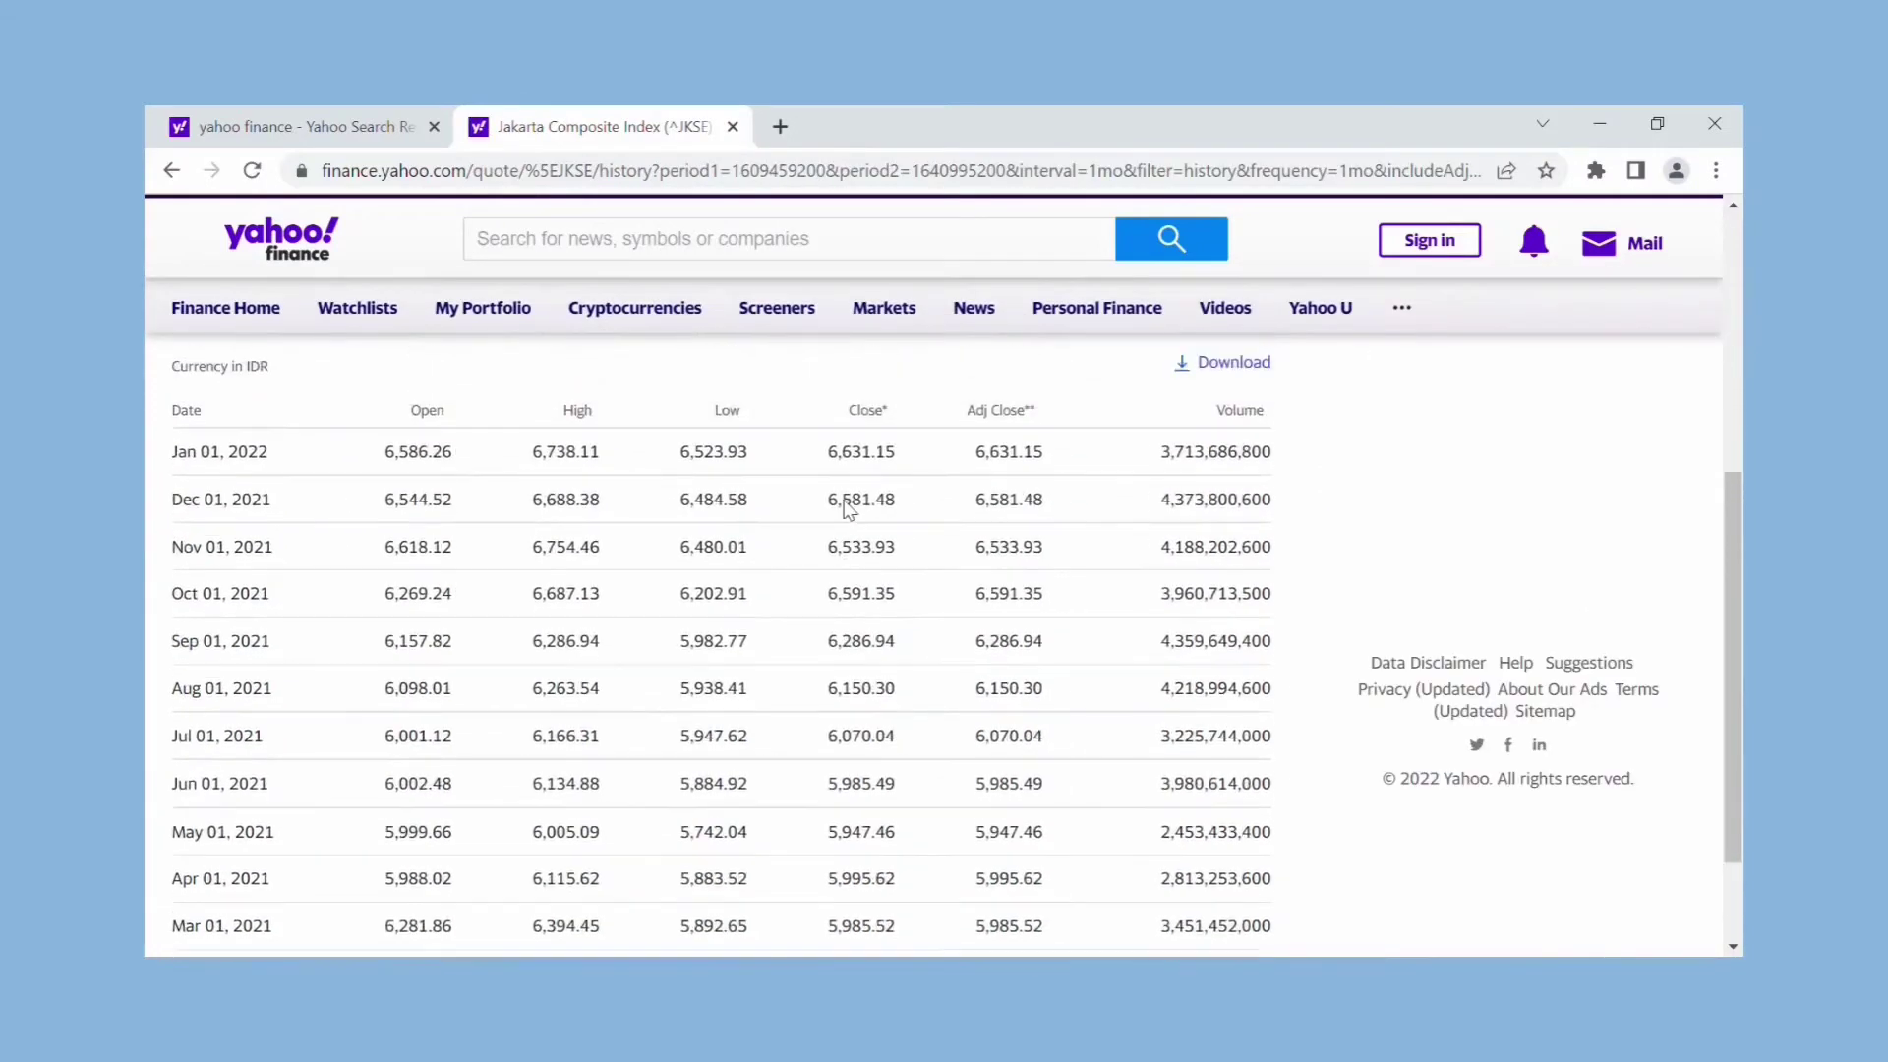
Examine the monthly closing prices in the Jakarta Composite Index historical data table.
scroll(847, 509, up, 3)
scroll(853, 583, down, 3)
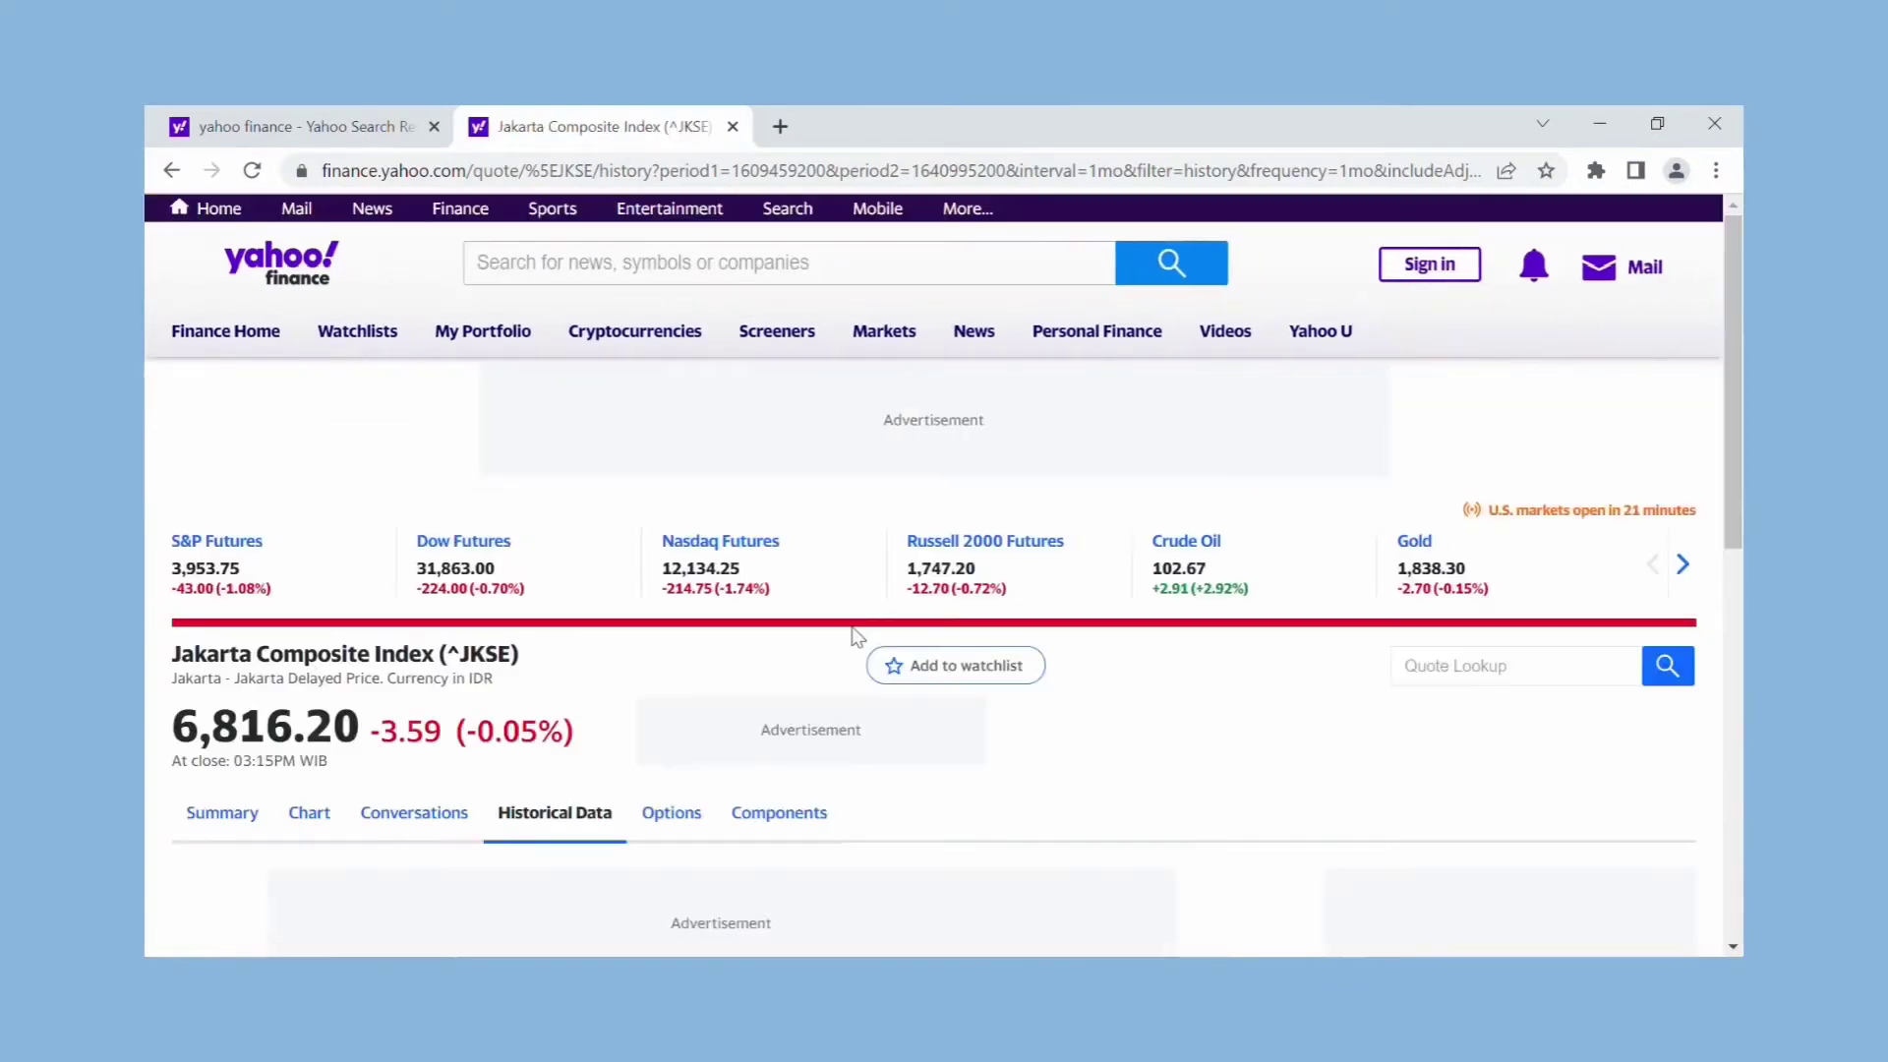
scroll(858, 636, down, 3)
scroll(858, 636, down, 3)
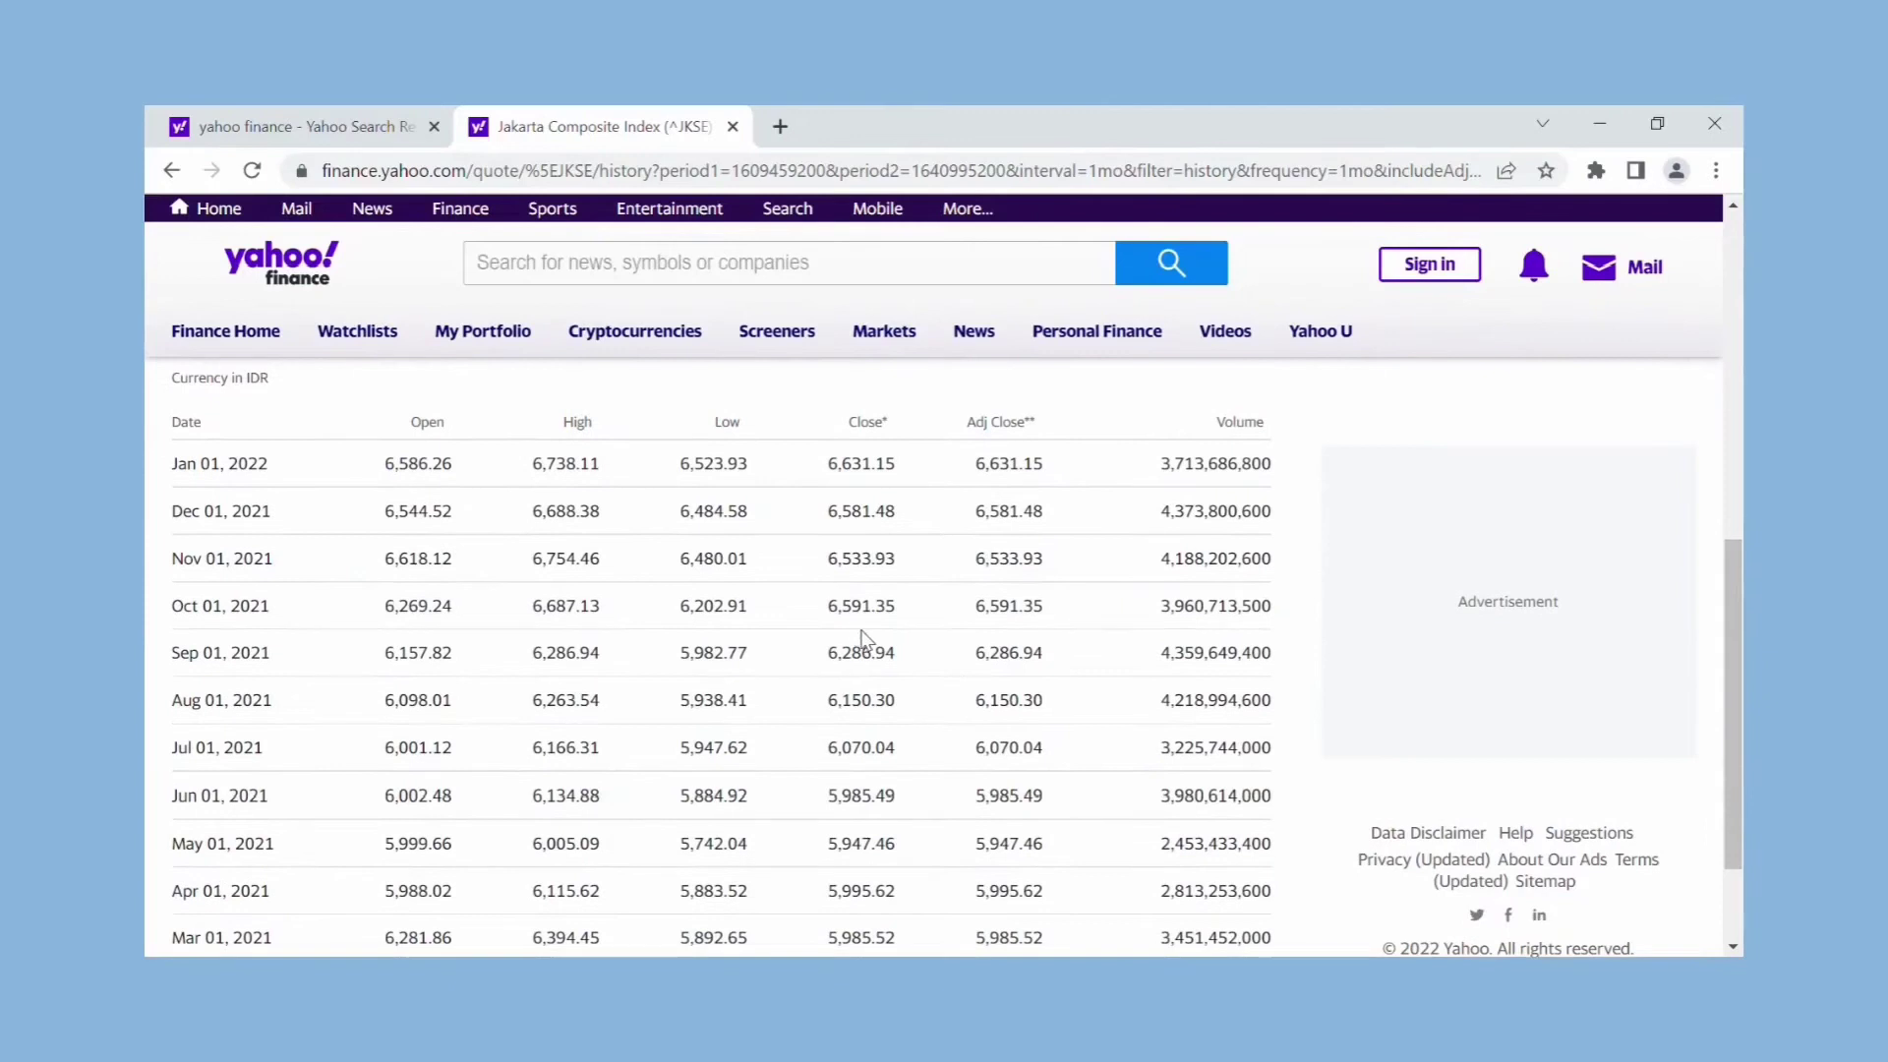
scroll(885, 639, up, 1)
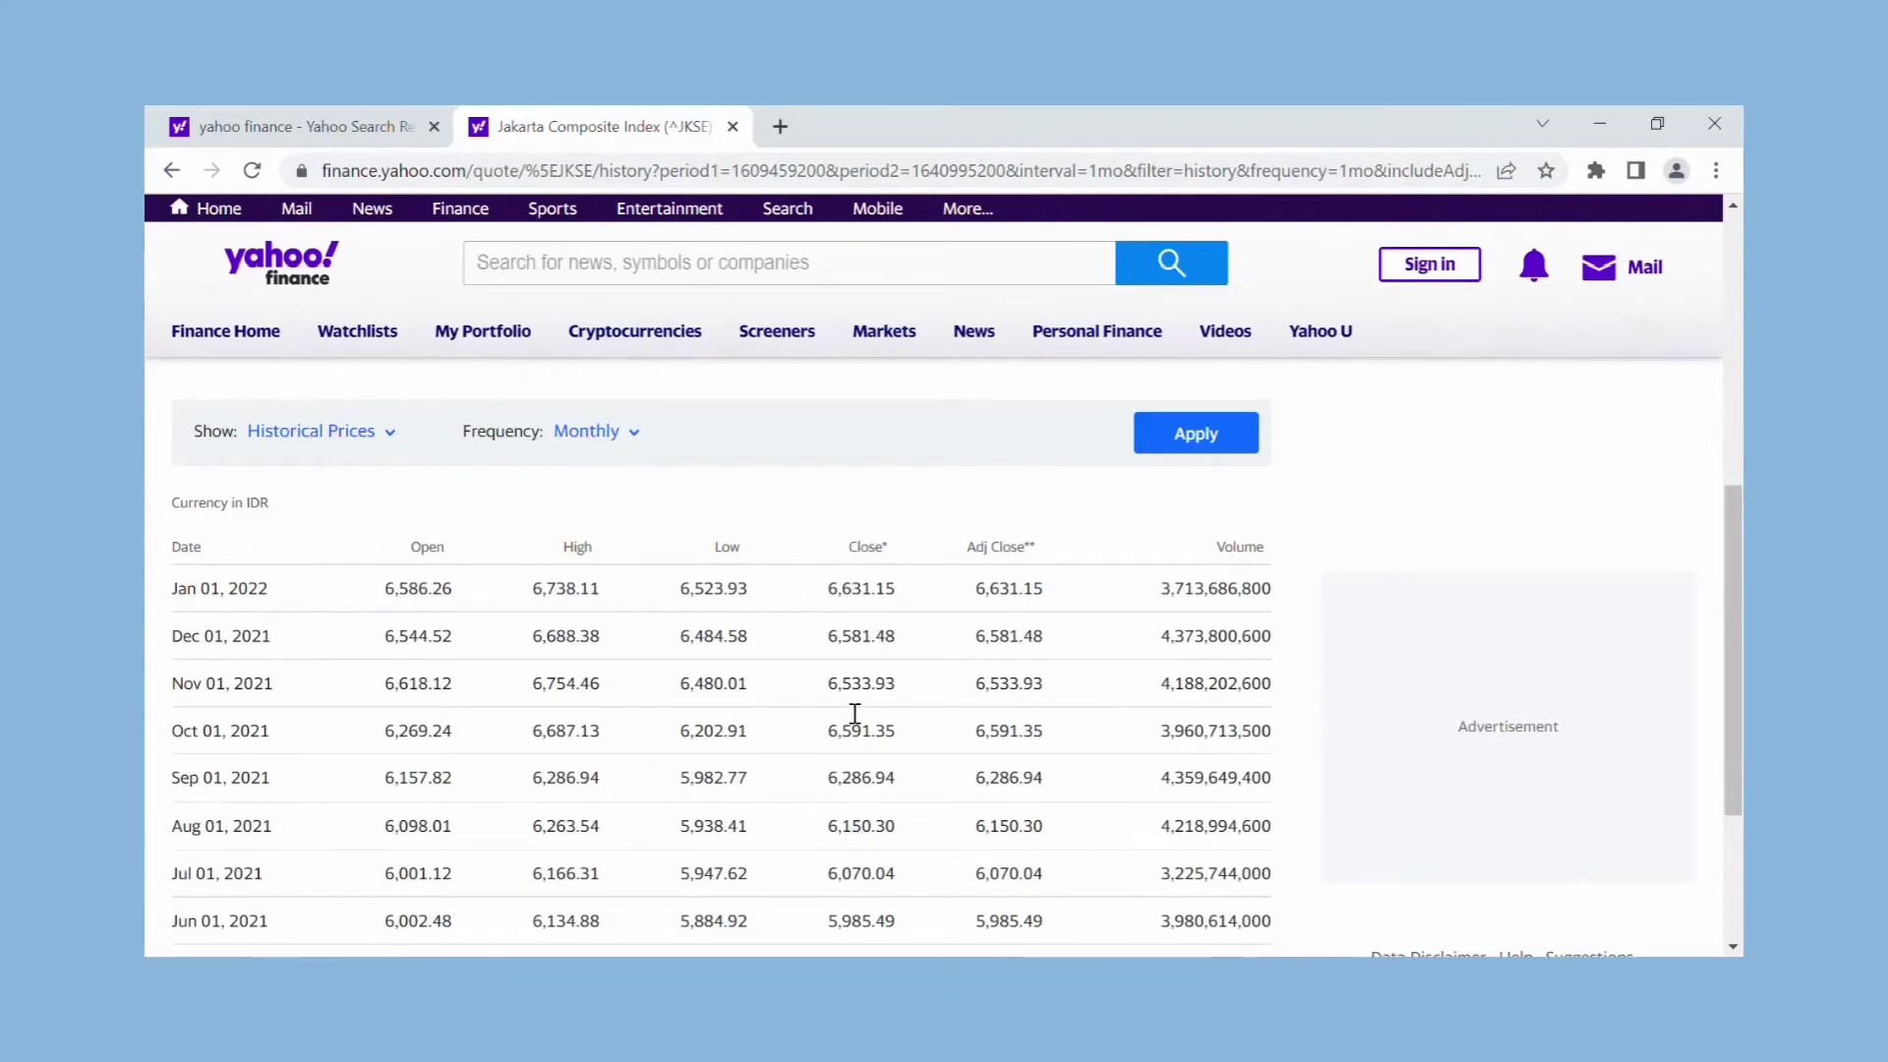
scroll(826, 764, down, 1)
scroll(826, 764, down, 5)
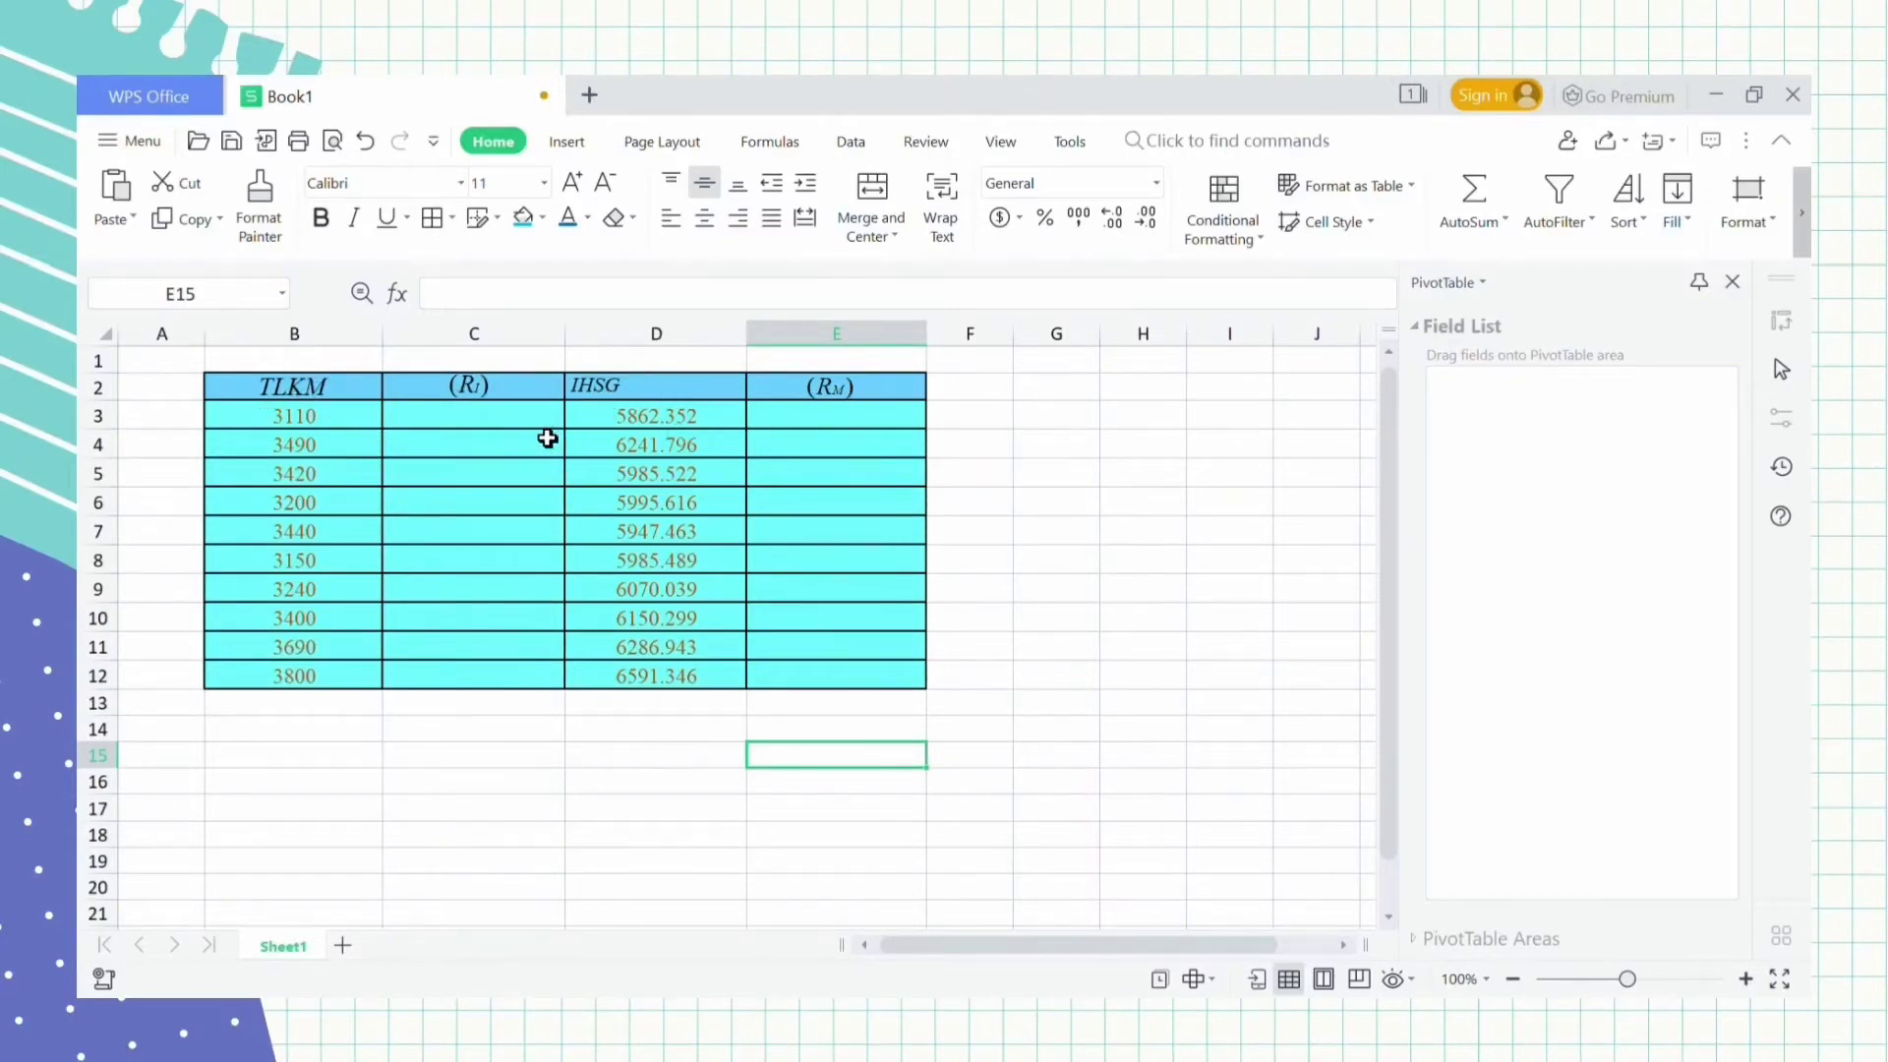
In the WPS Office workbook Book1, enter 0 as the first TLKM return in cell C3.
click(476, 424)
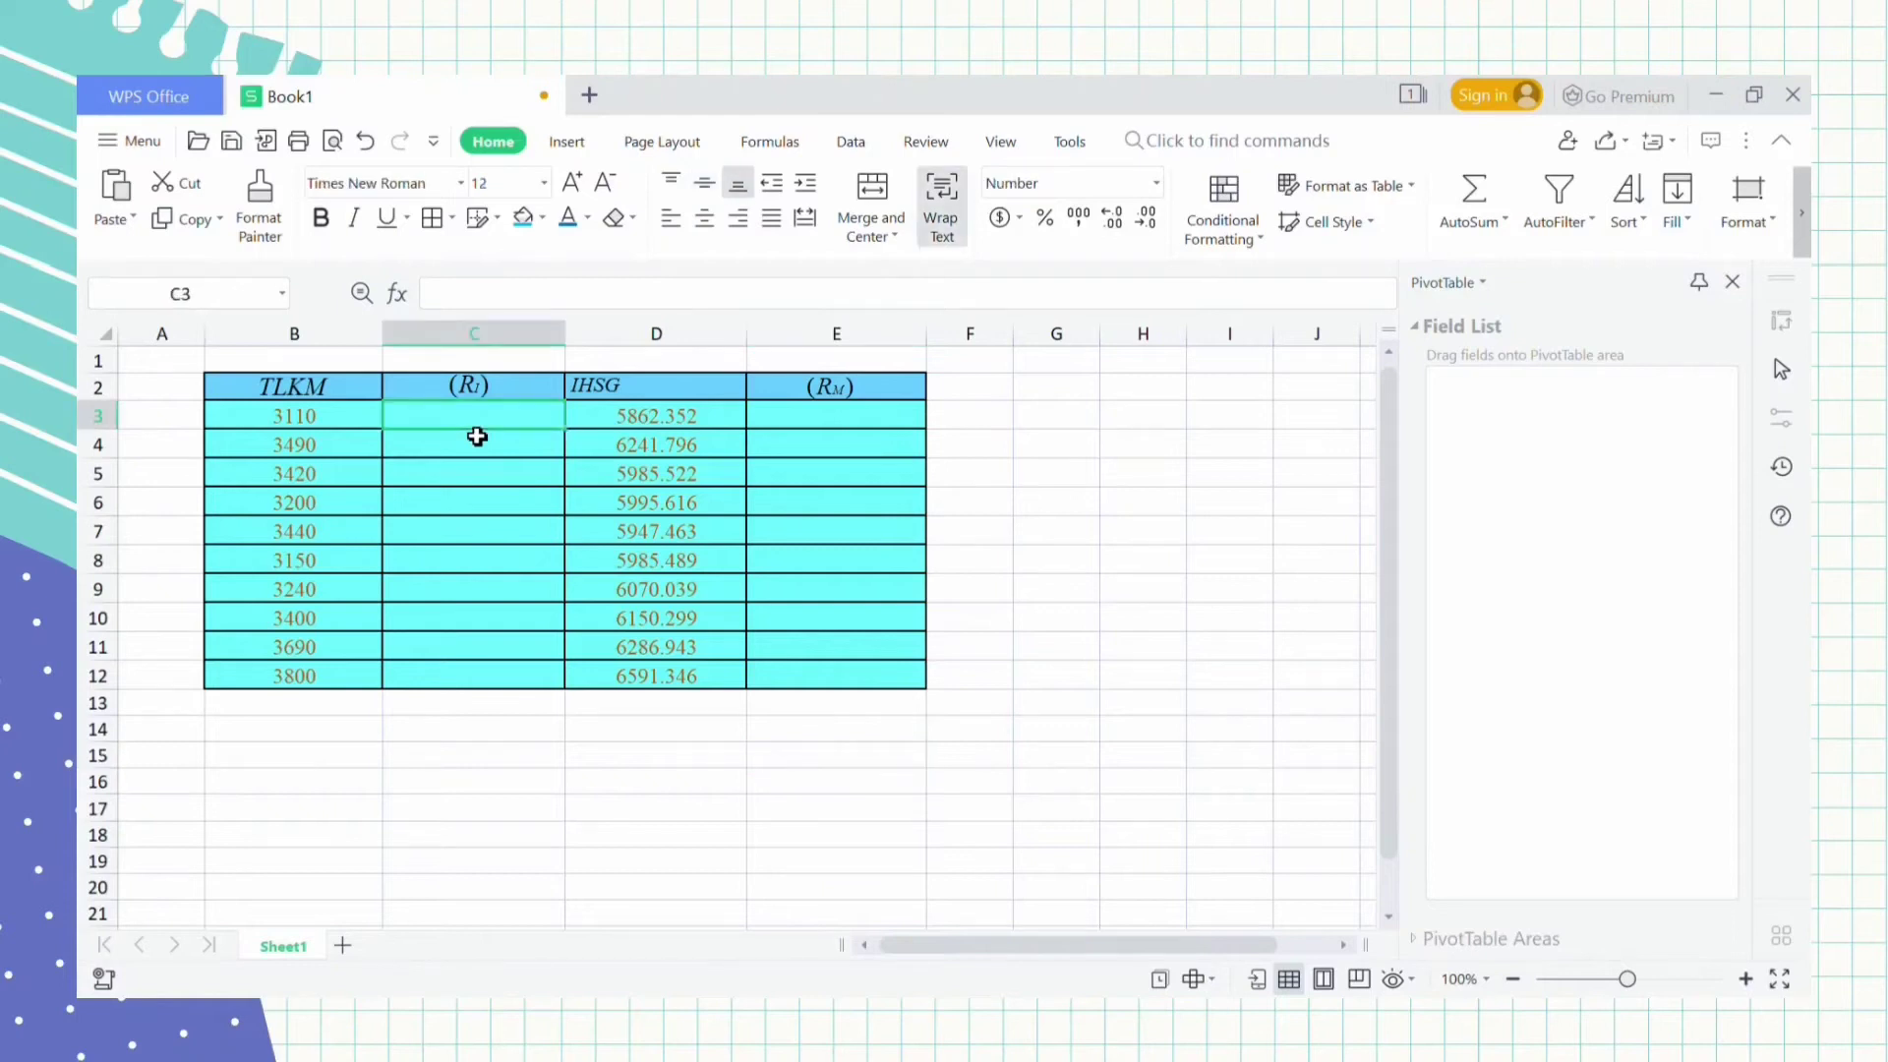
text(0)
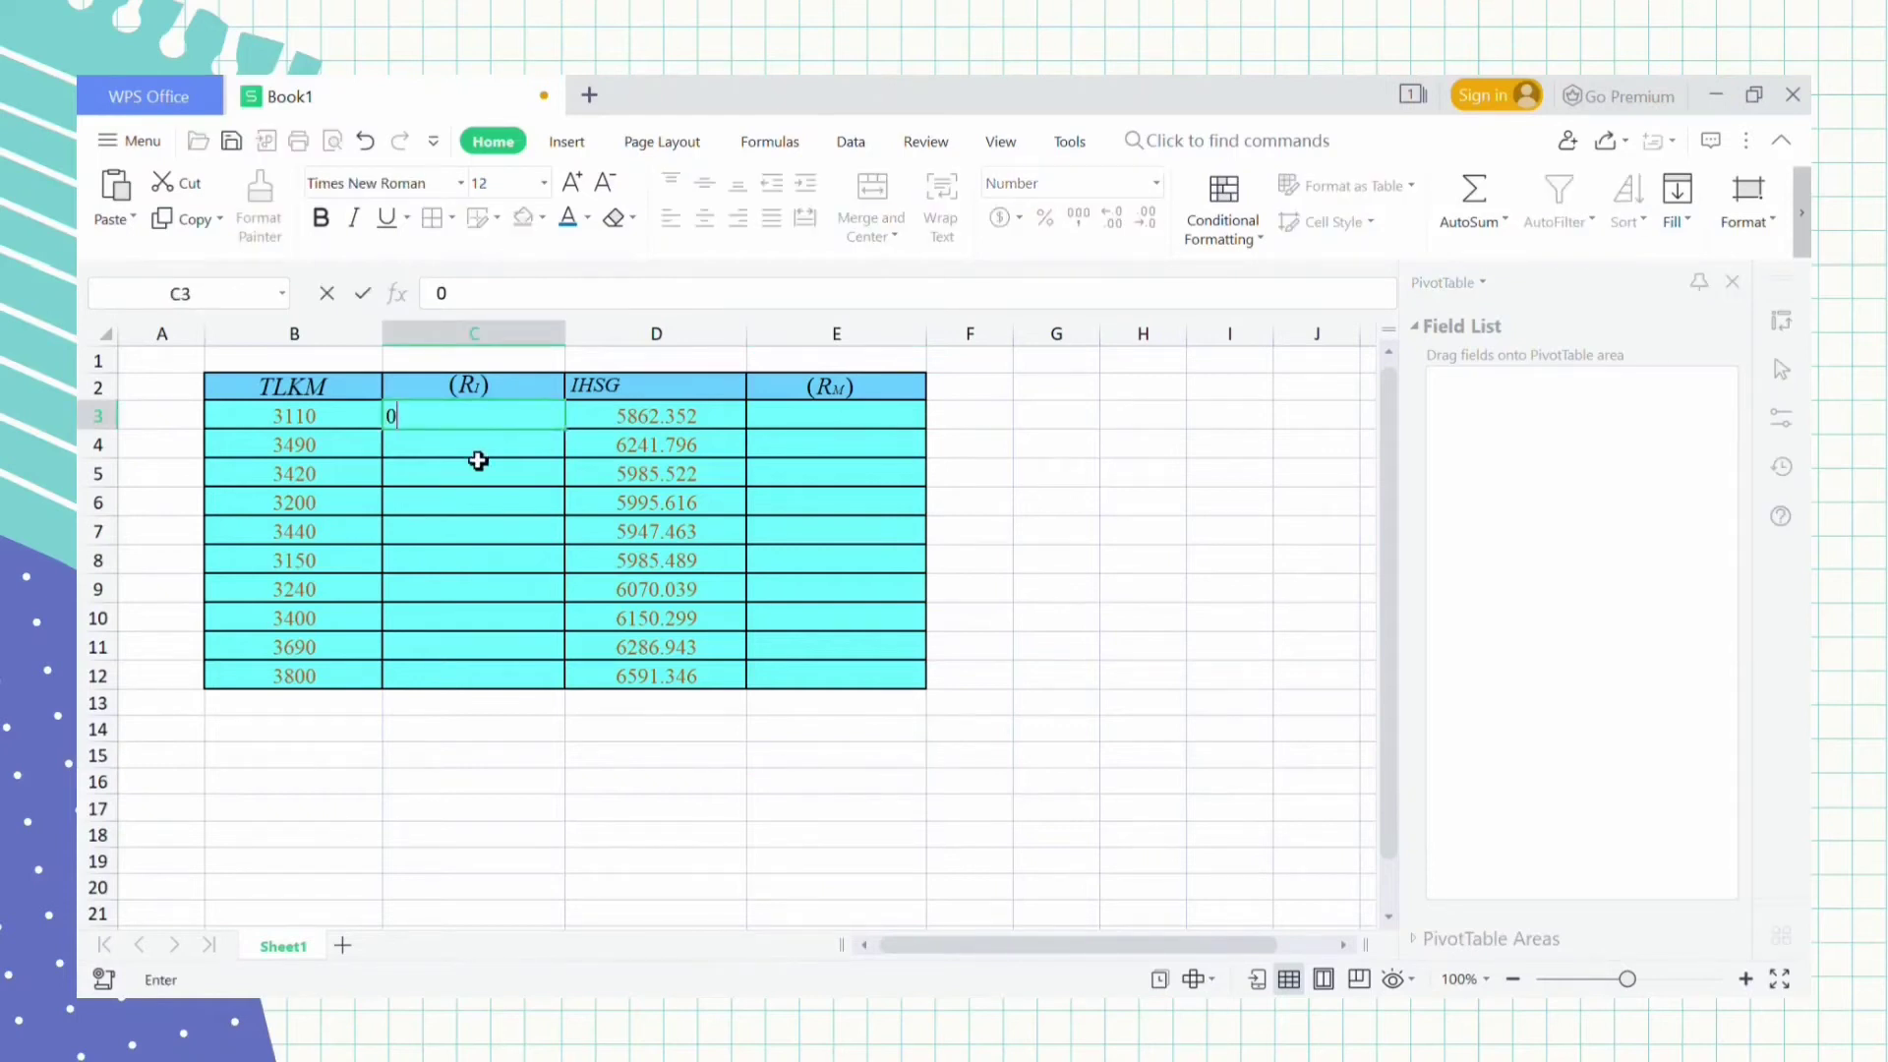
key(Return)
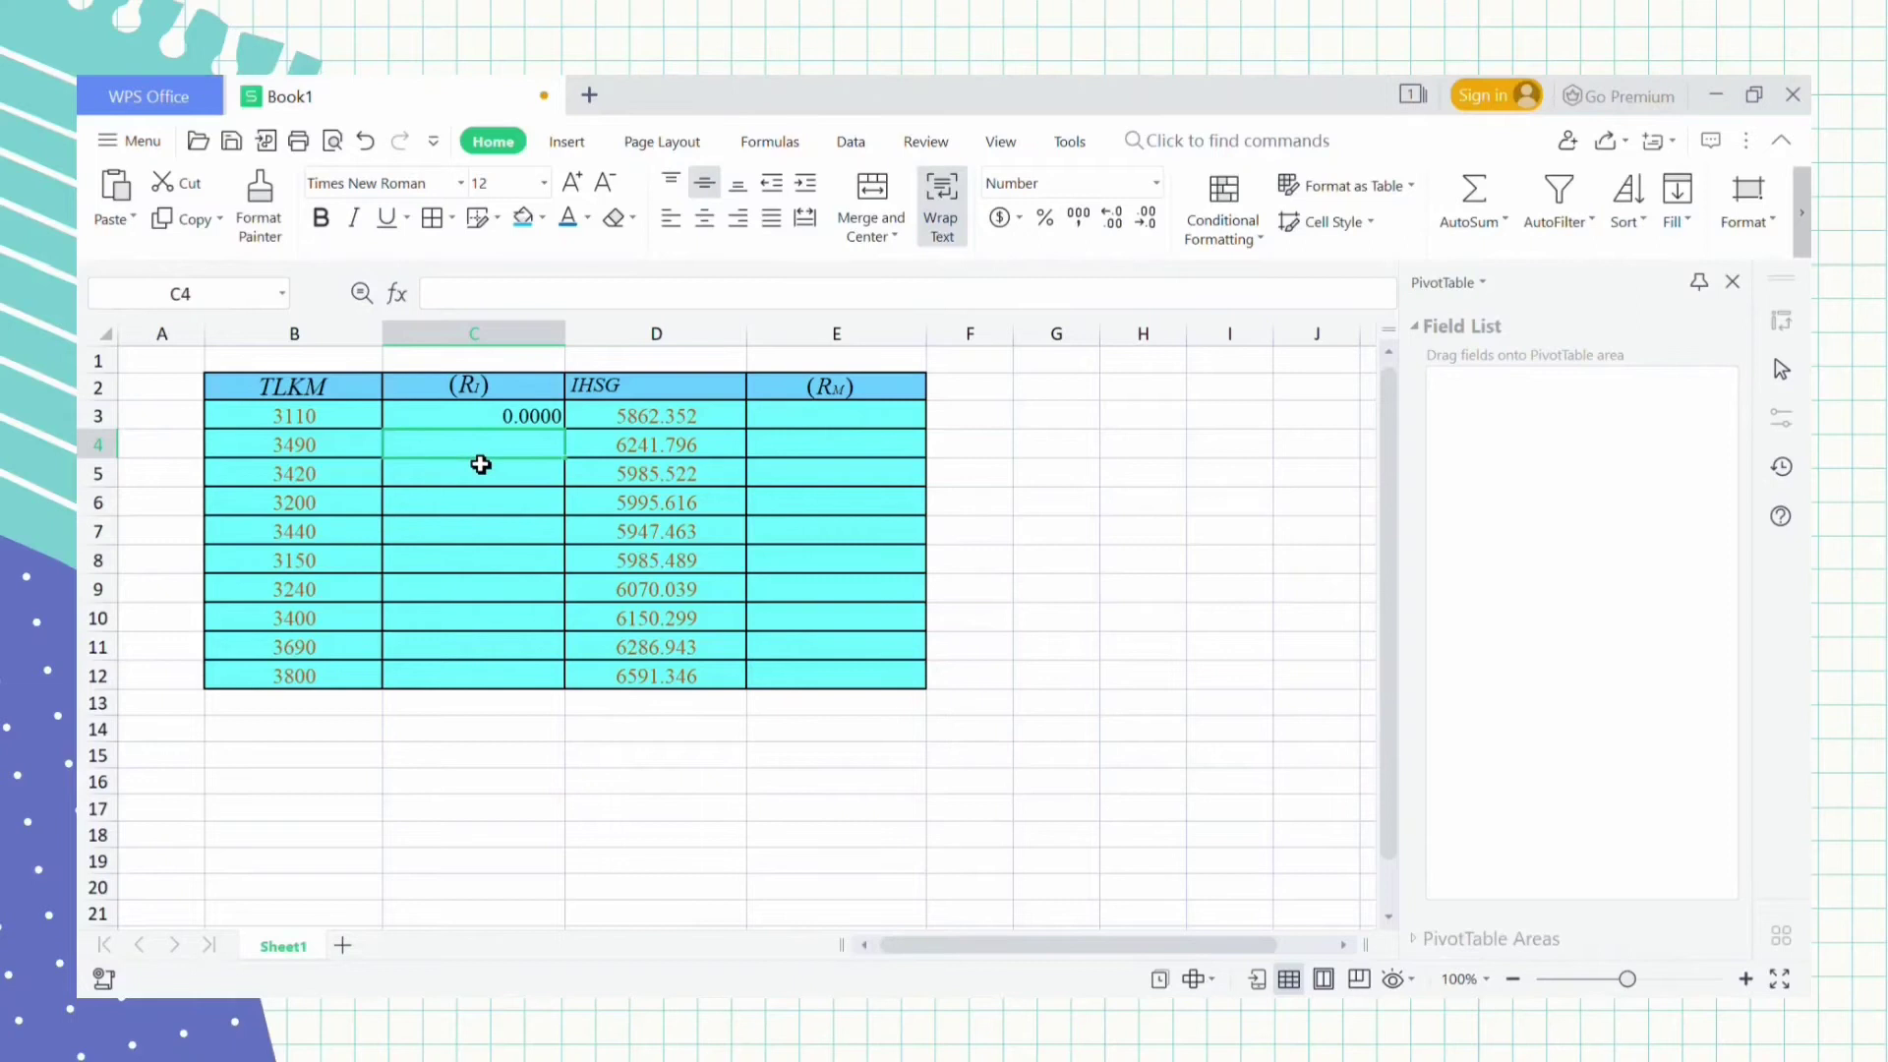
Calculate the TLKM returns by entering =average(B4-B3)/B3 in C4 and filling the formula down through C12.
text(=average()
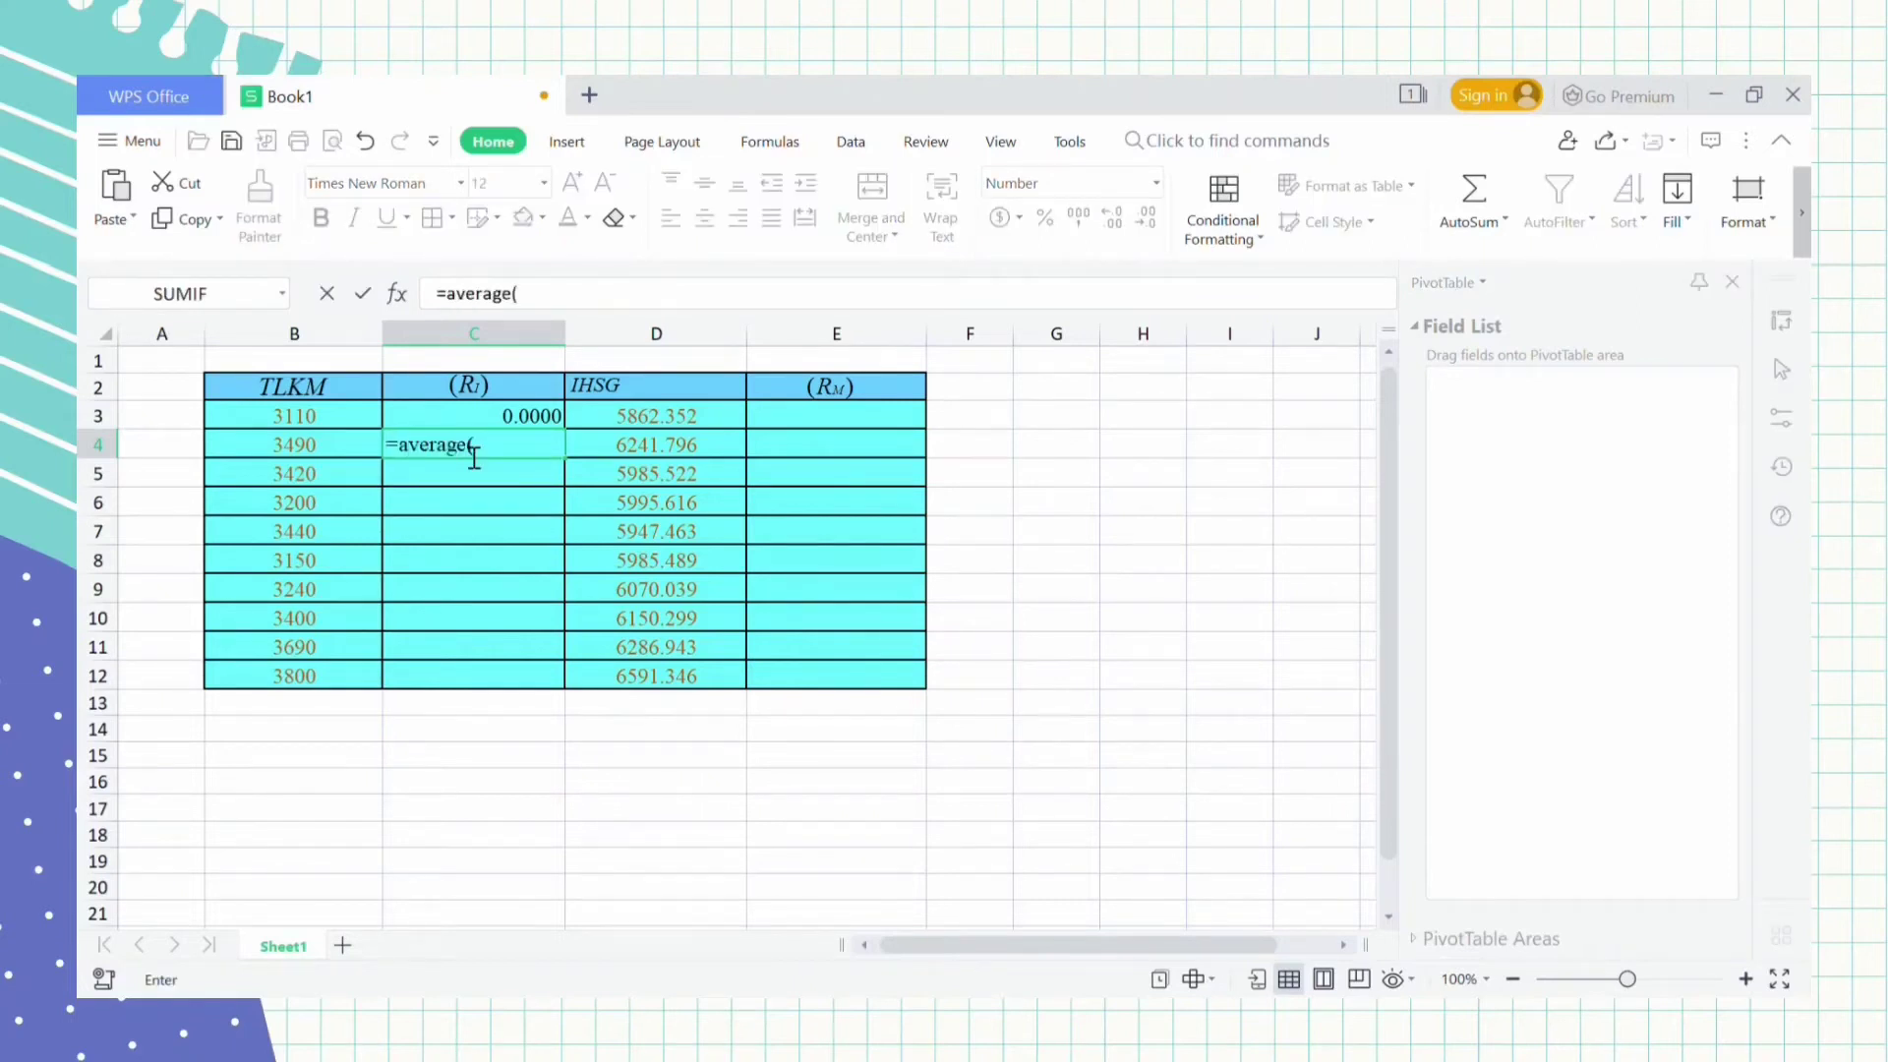
click(356, 462)
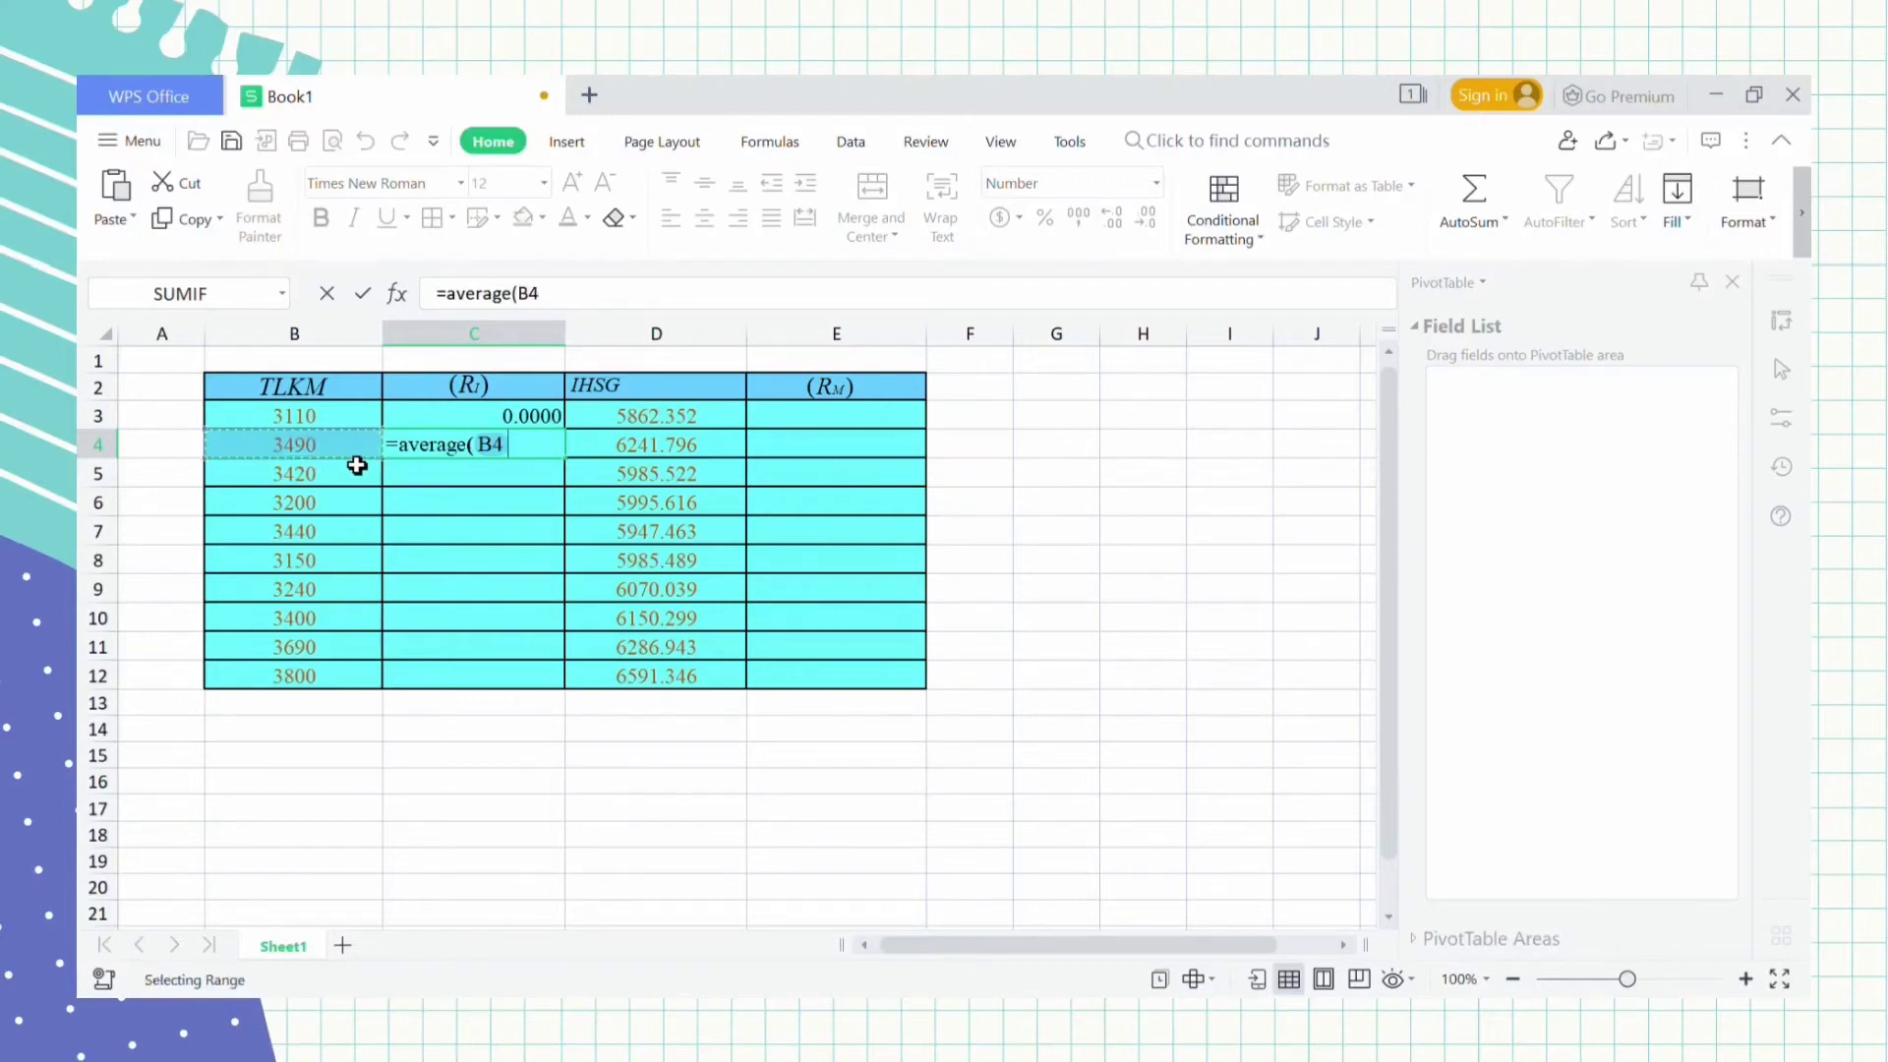
text(-)
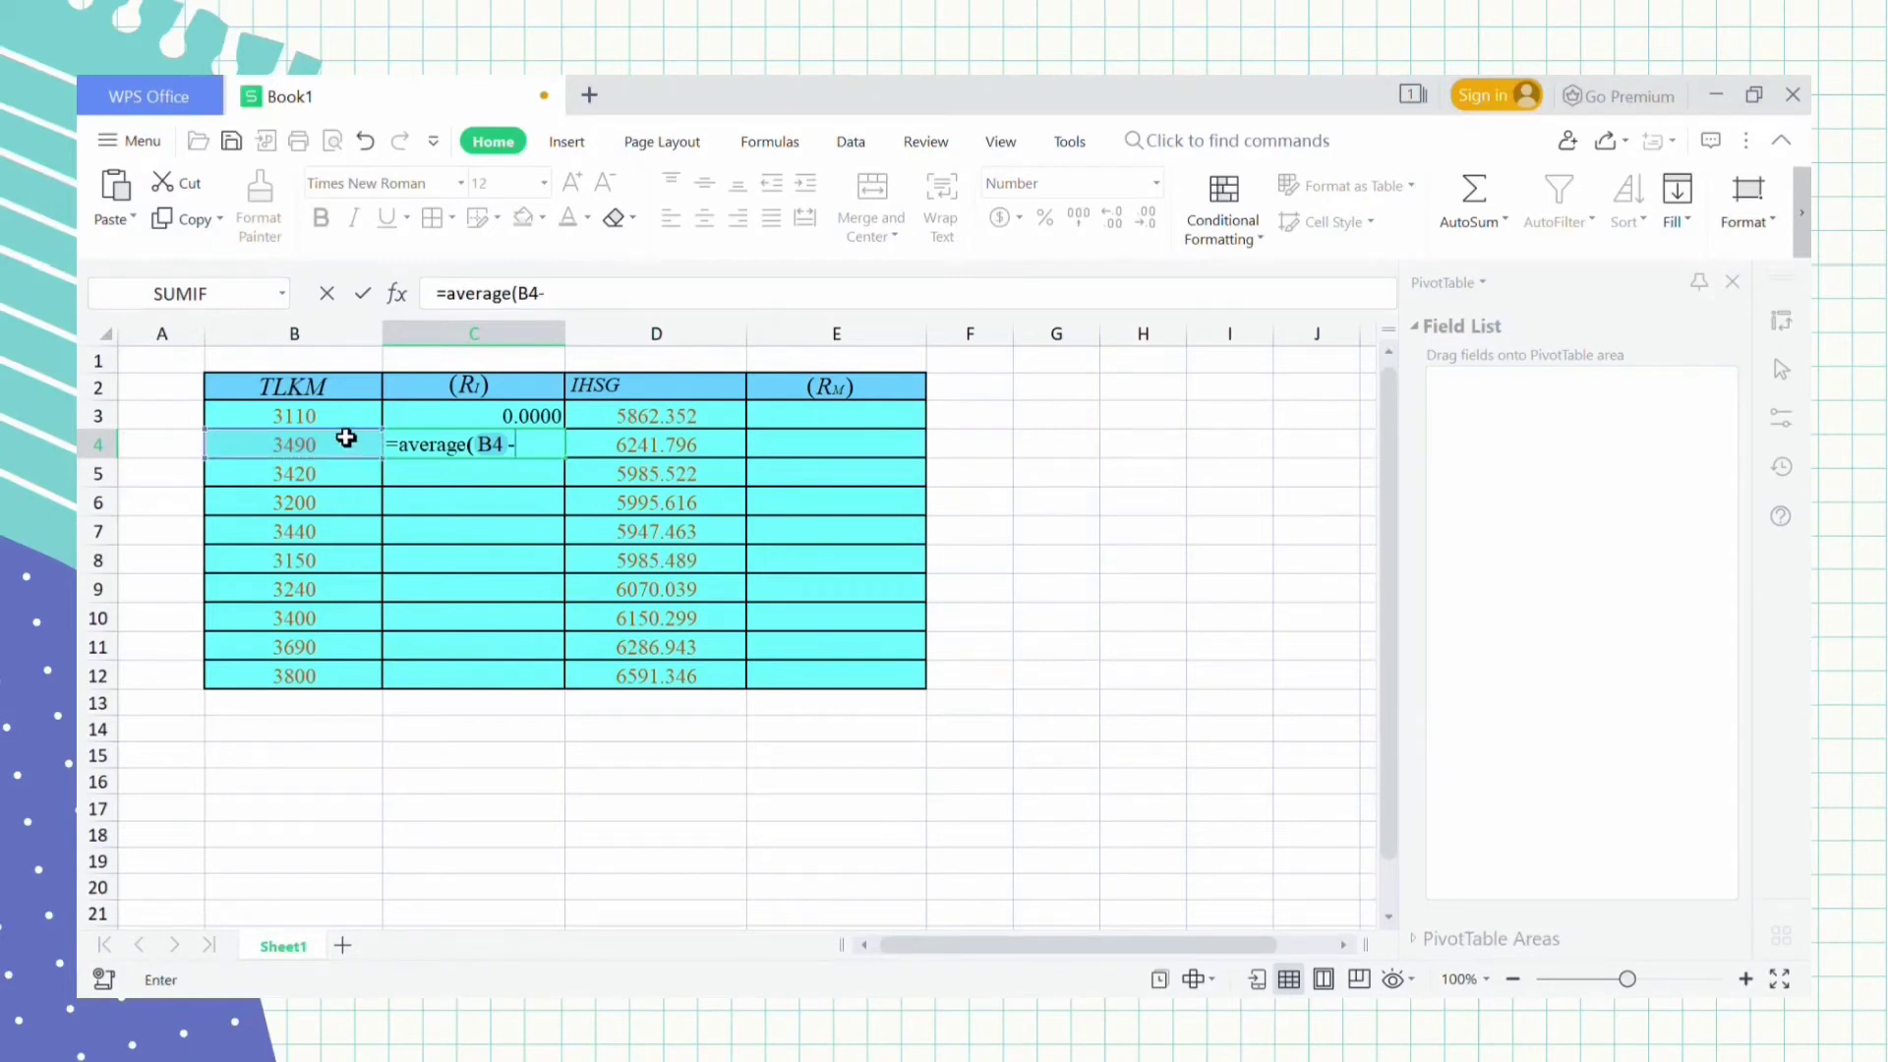
click(348, 422)
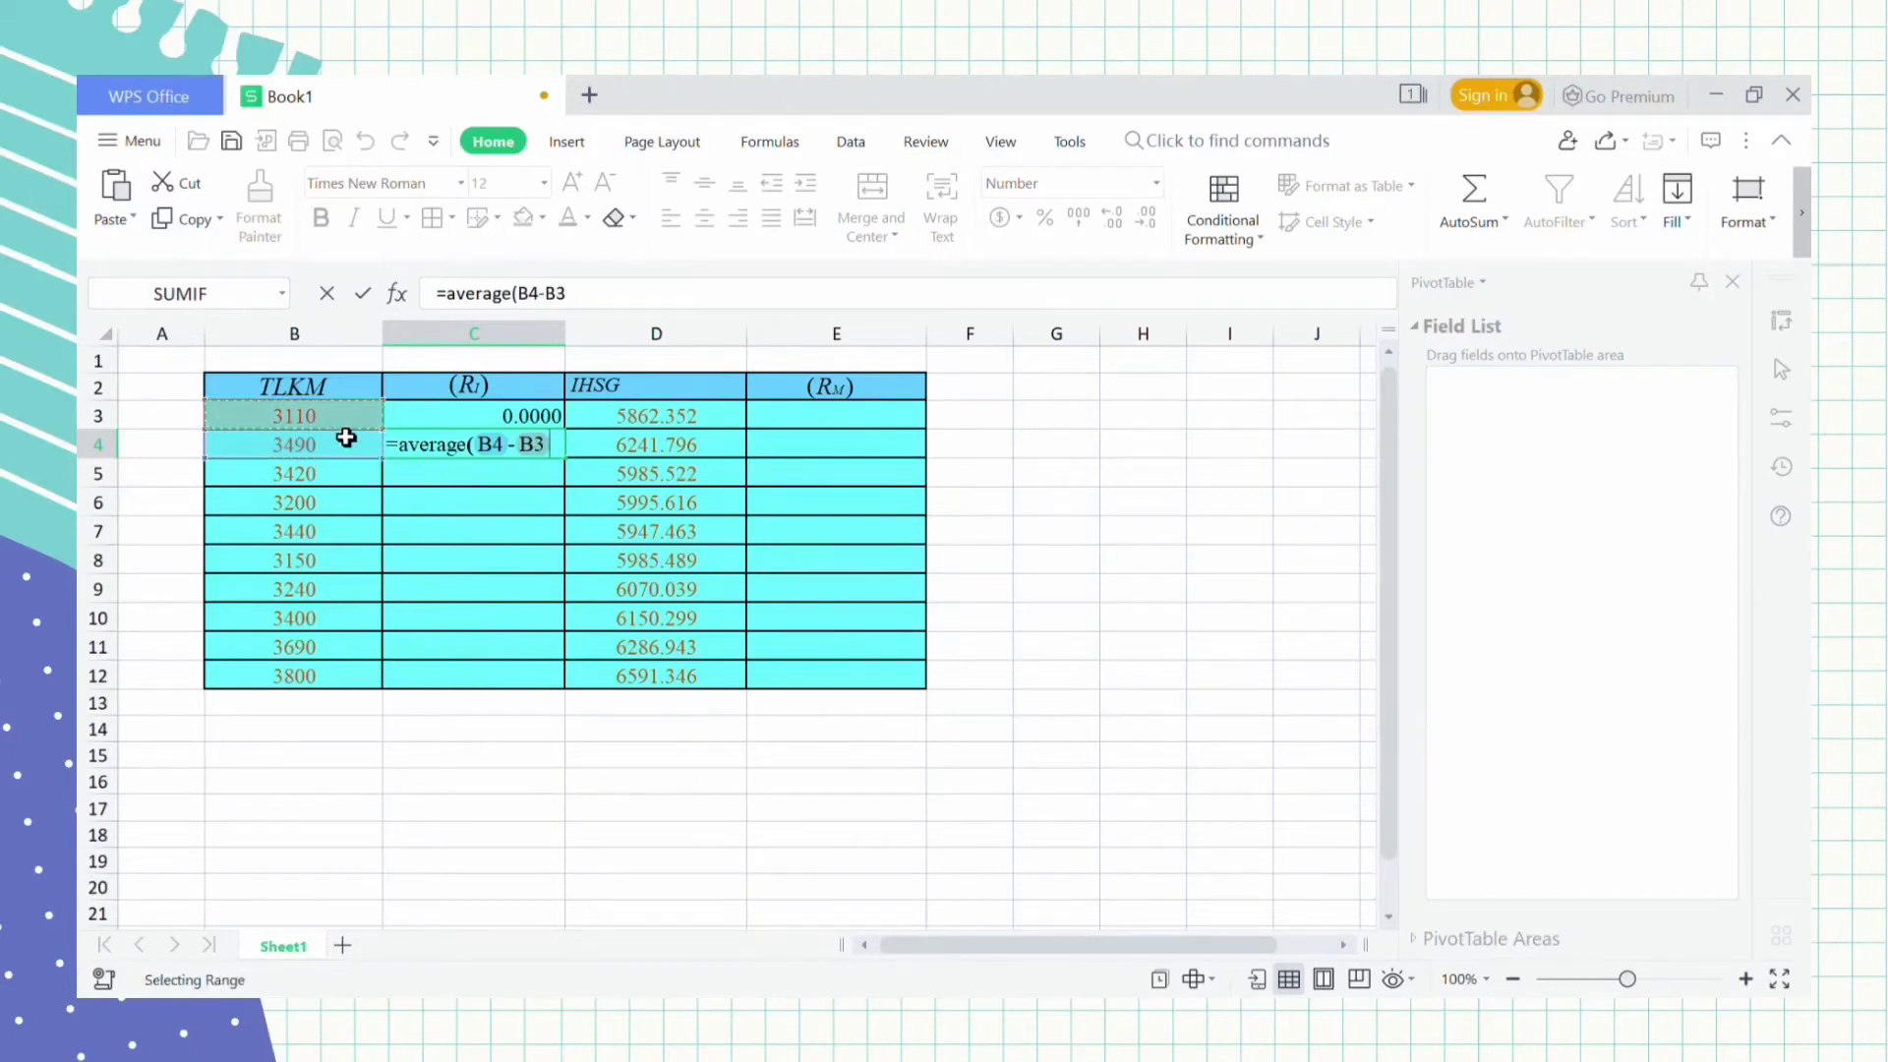
text()/)
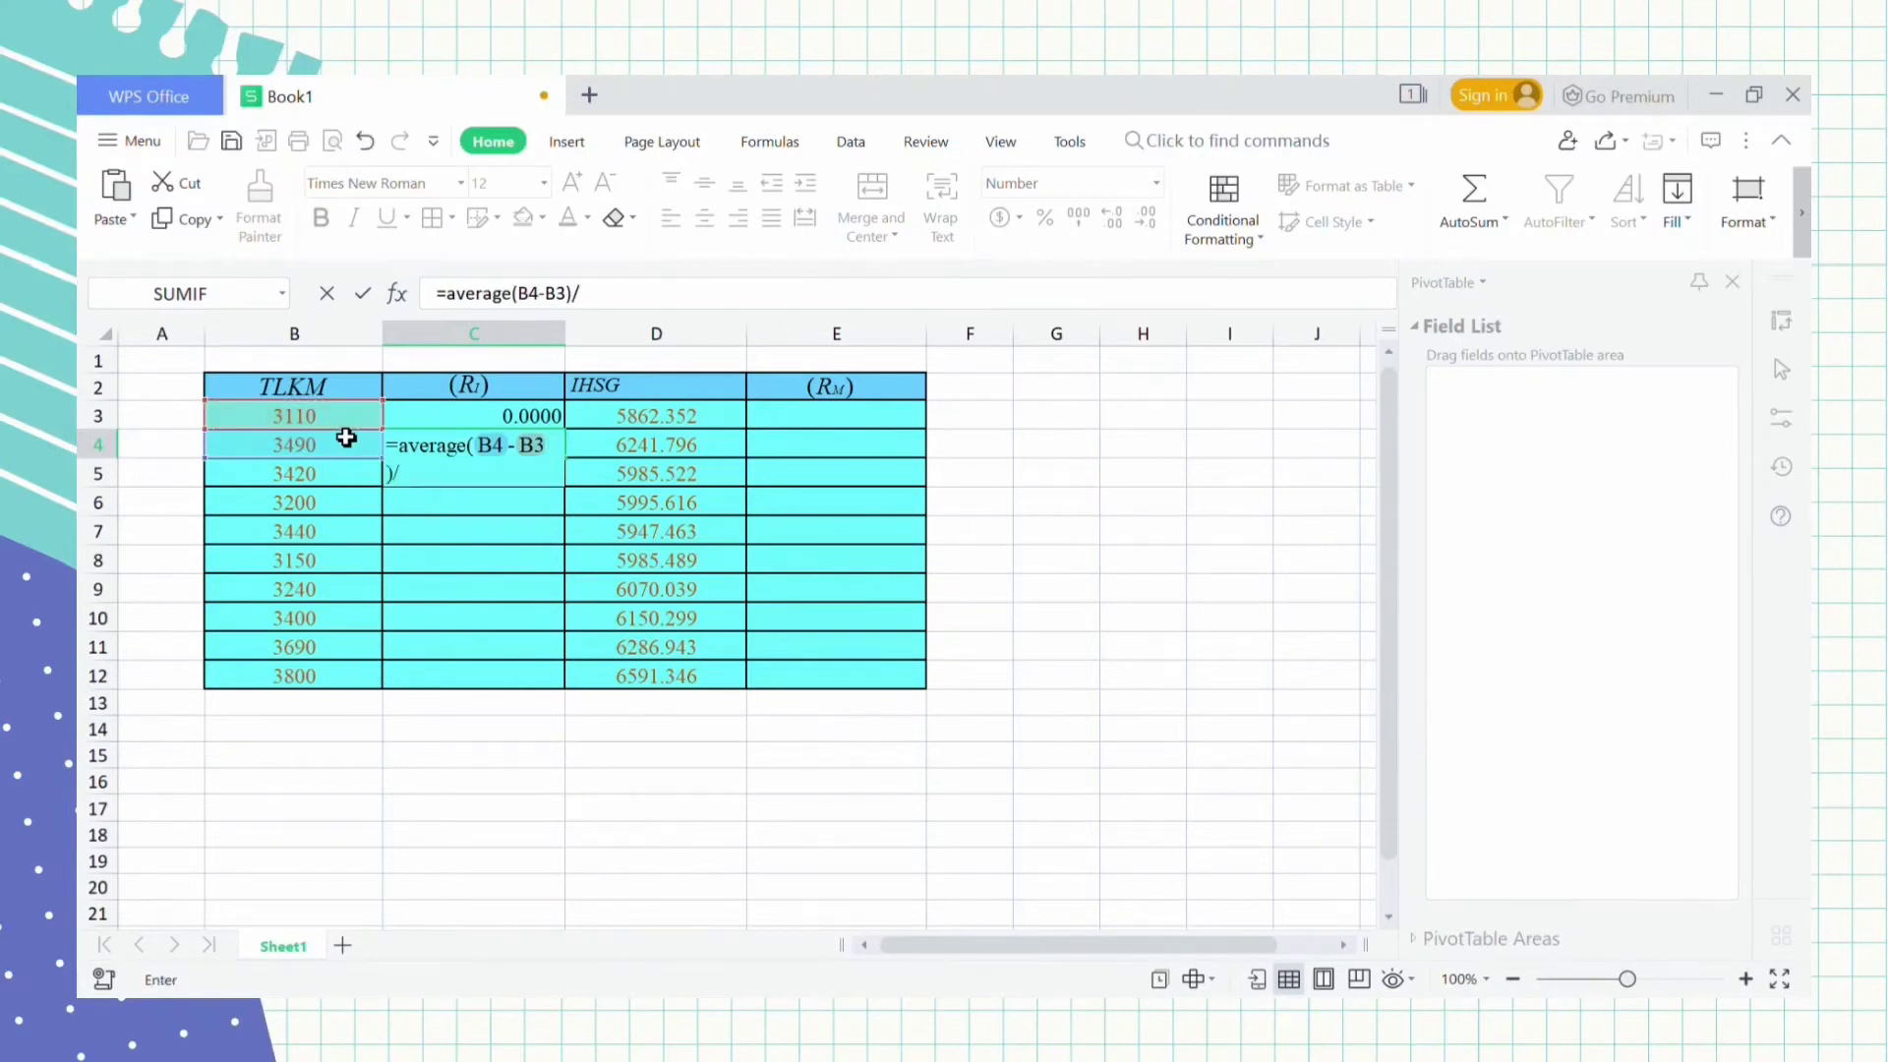
click(346, 428)
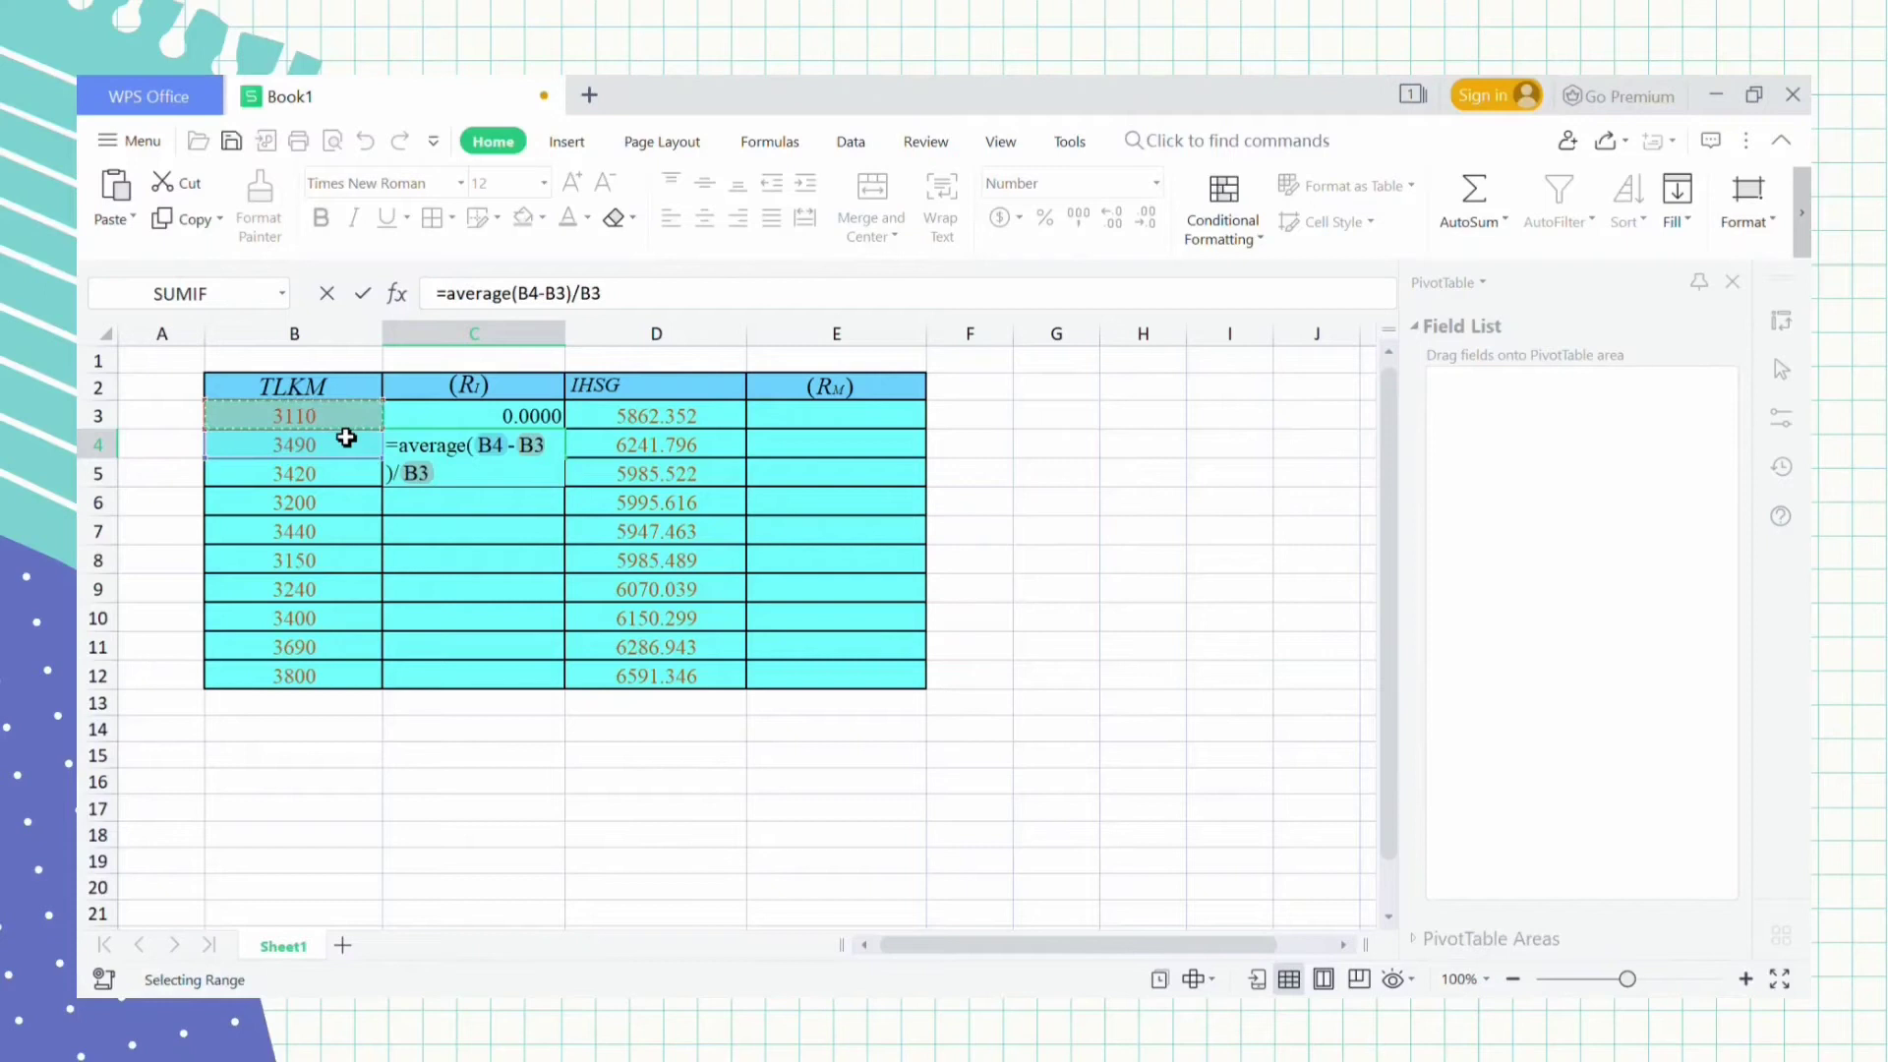
key(Return)
click(527, 450)
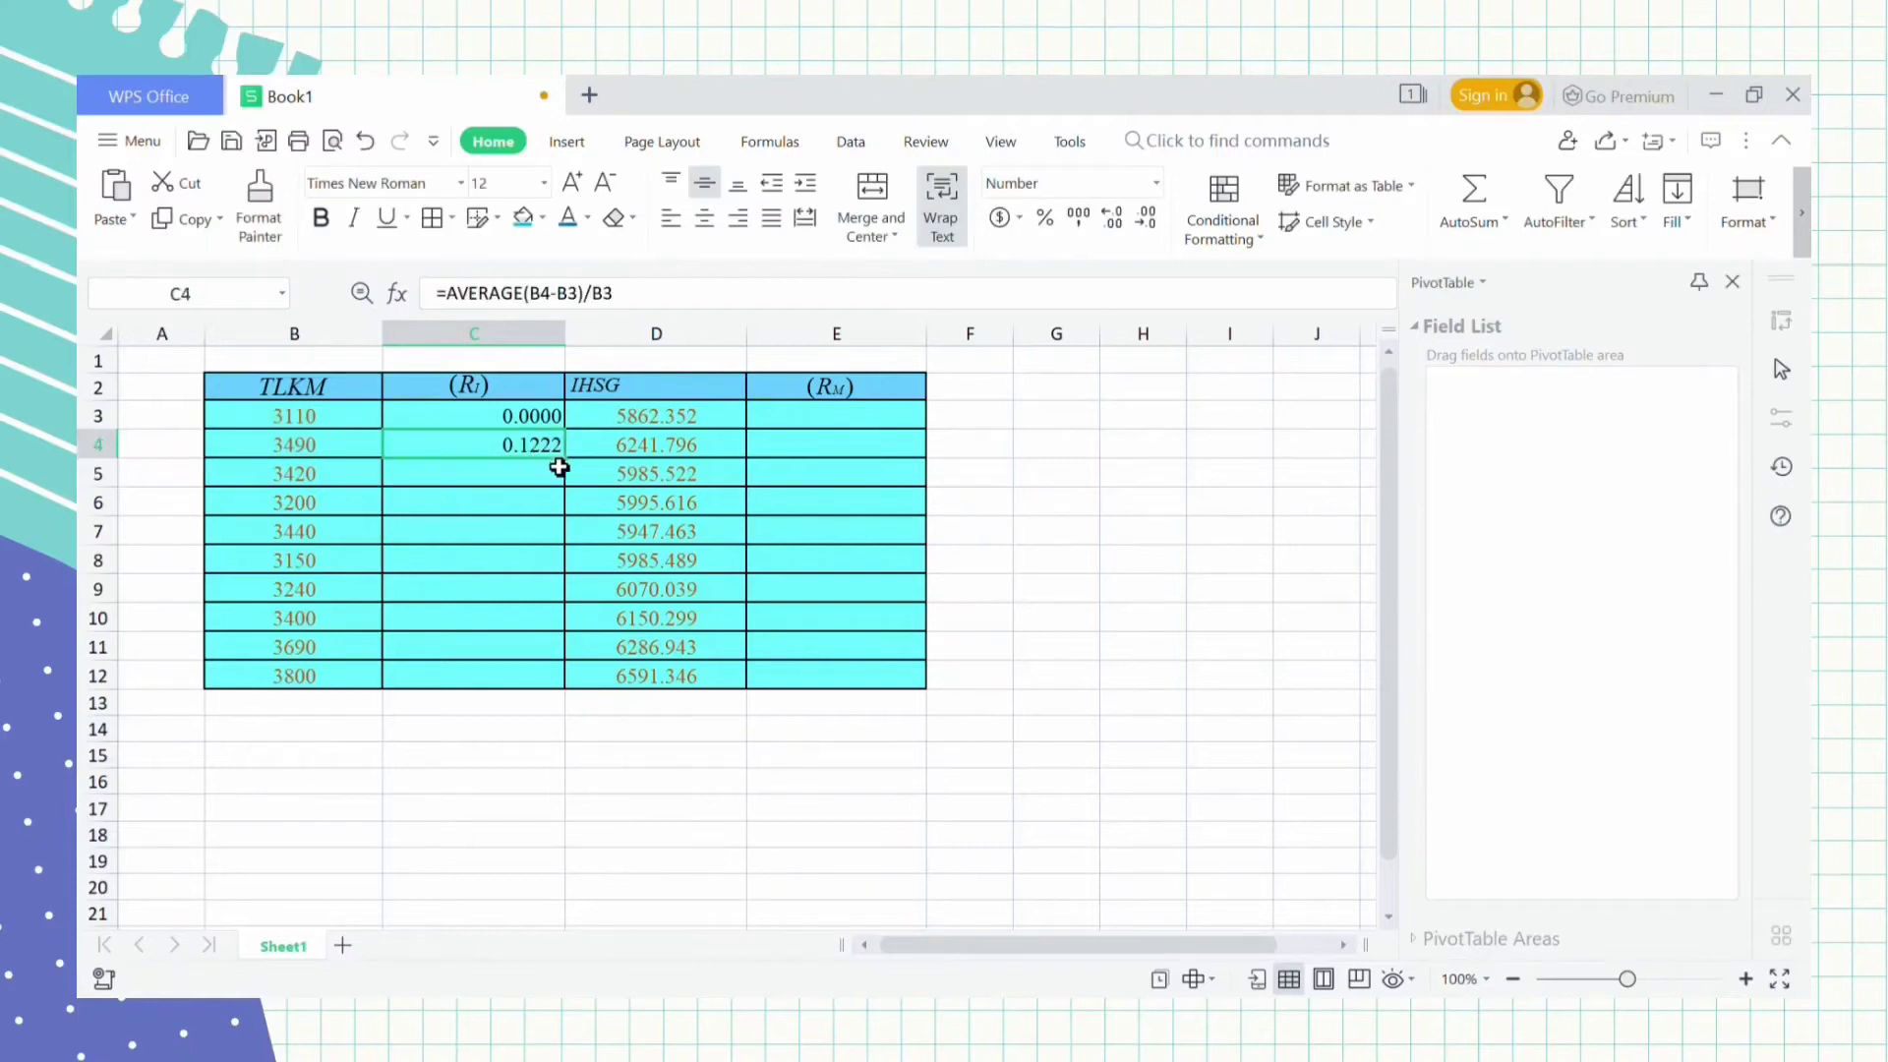
drag(587, 479, 570, 696)
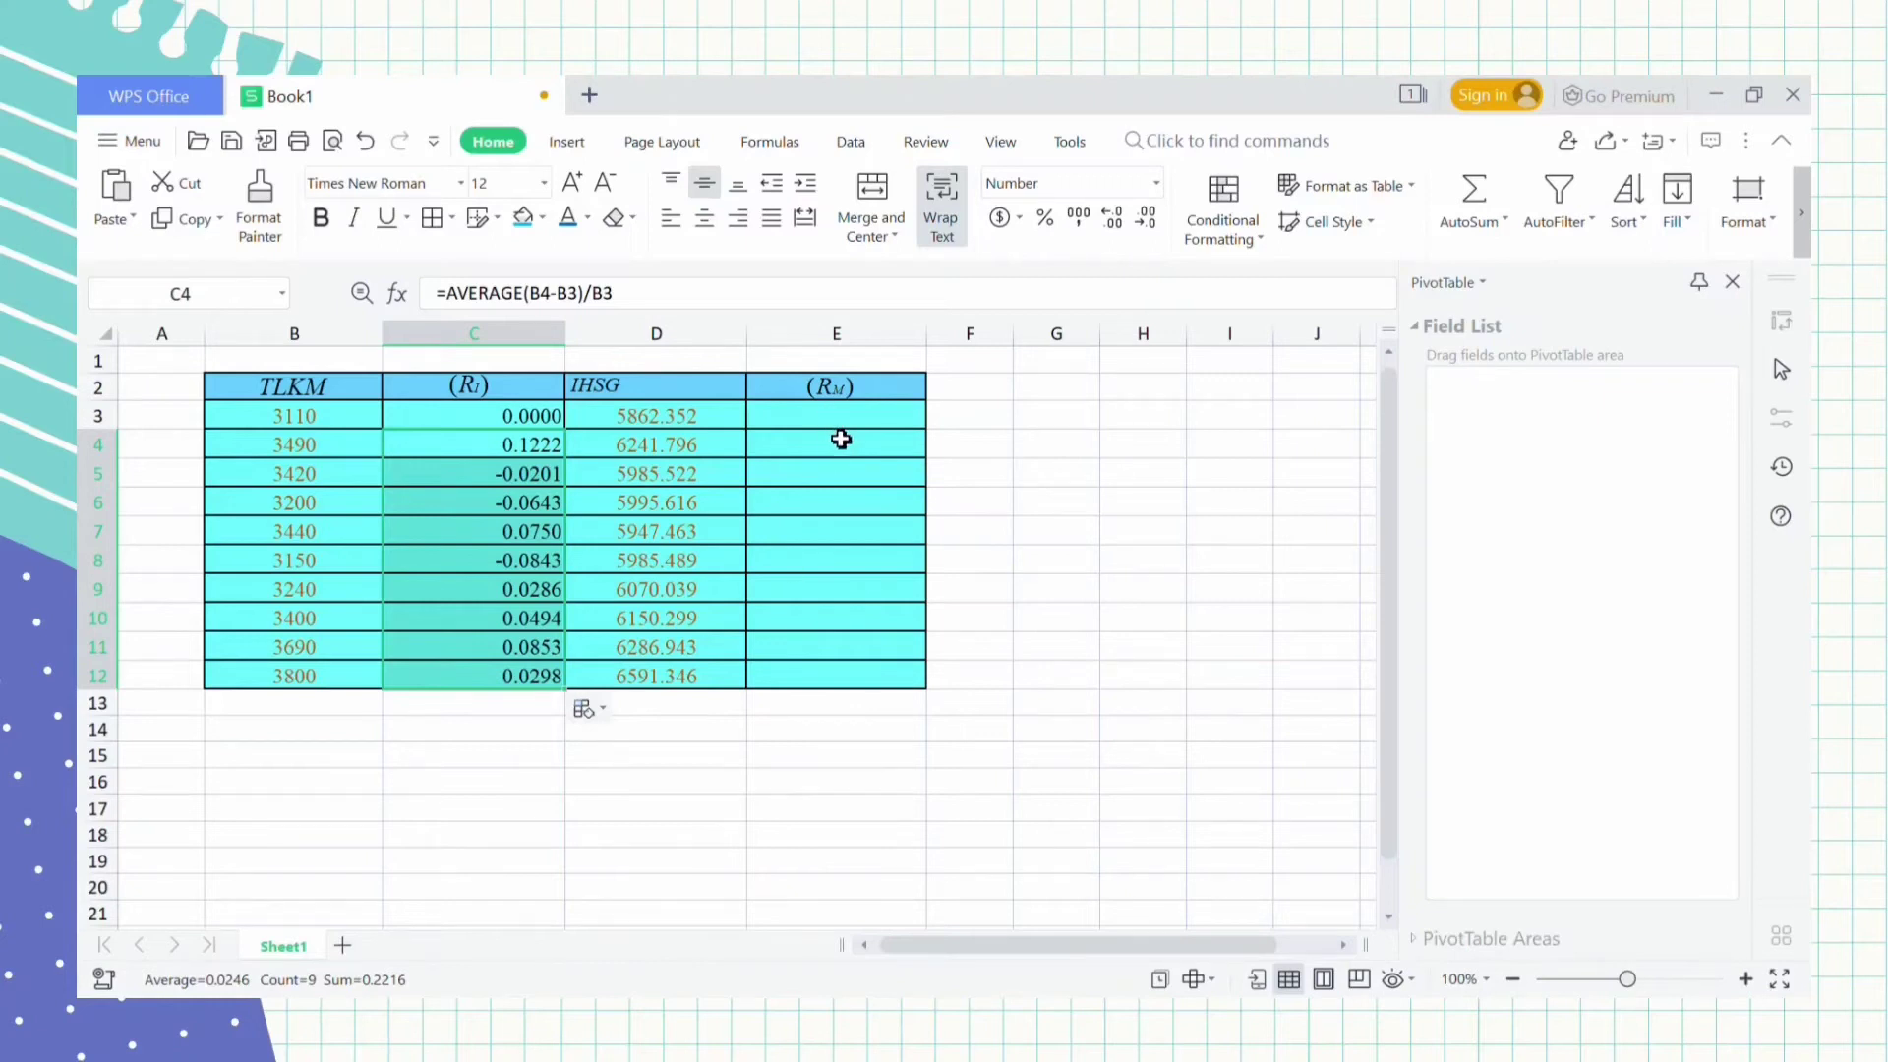
Enter 0 as the first IHSG market return in cell E3.
click(841, 425)
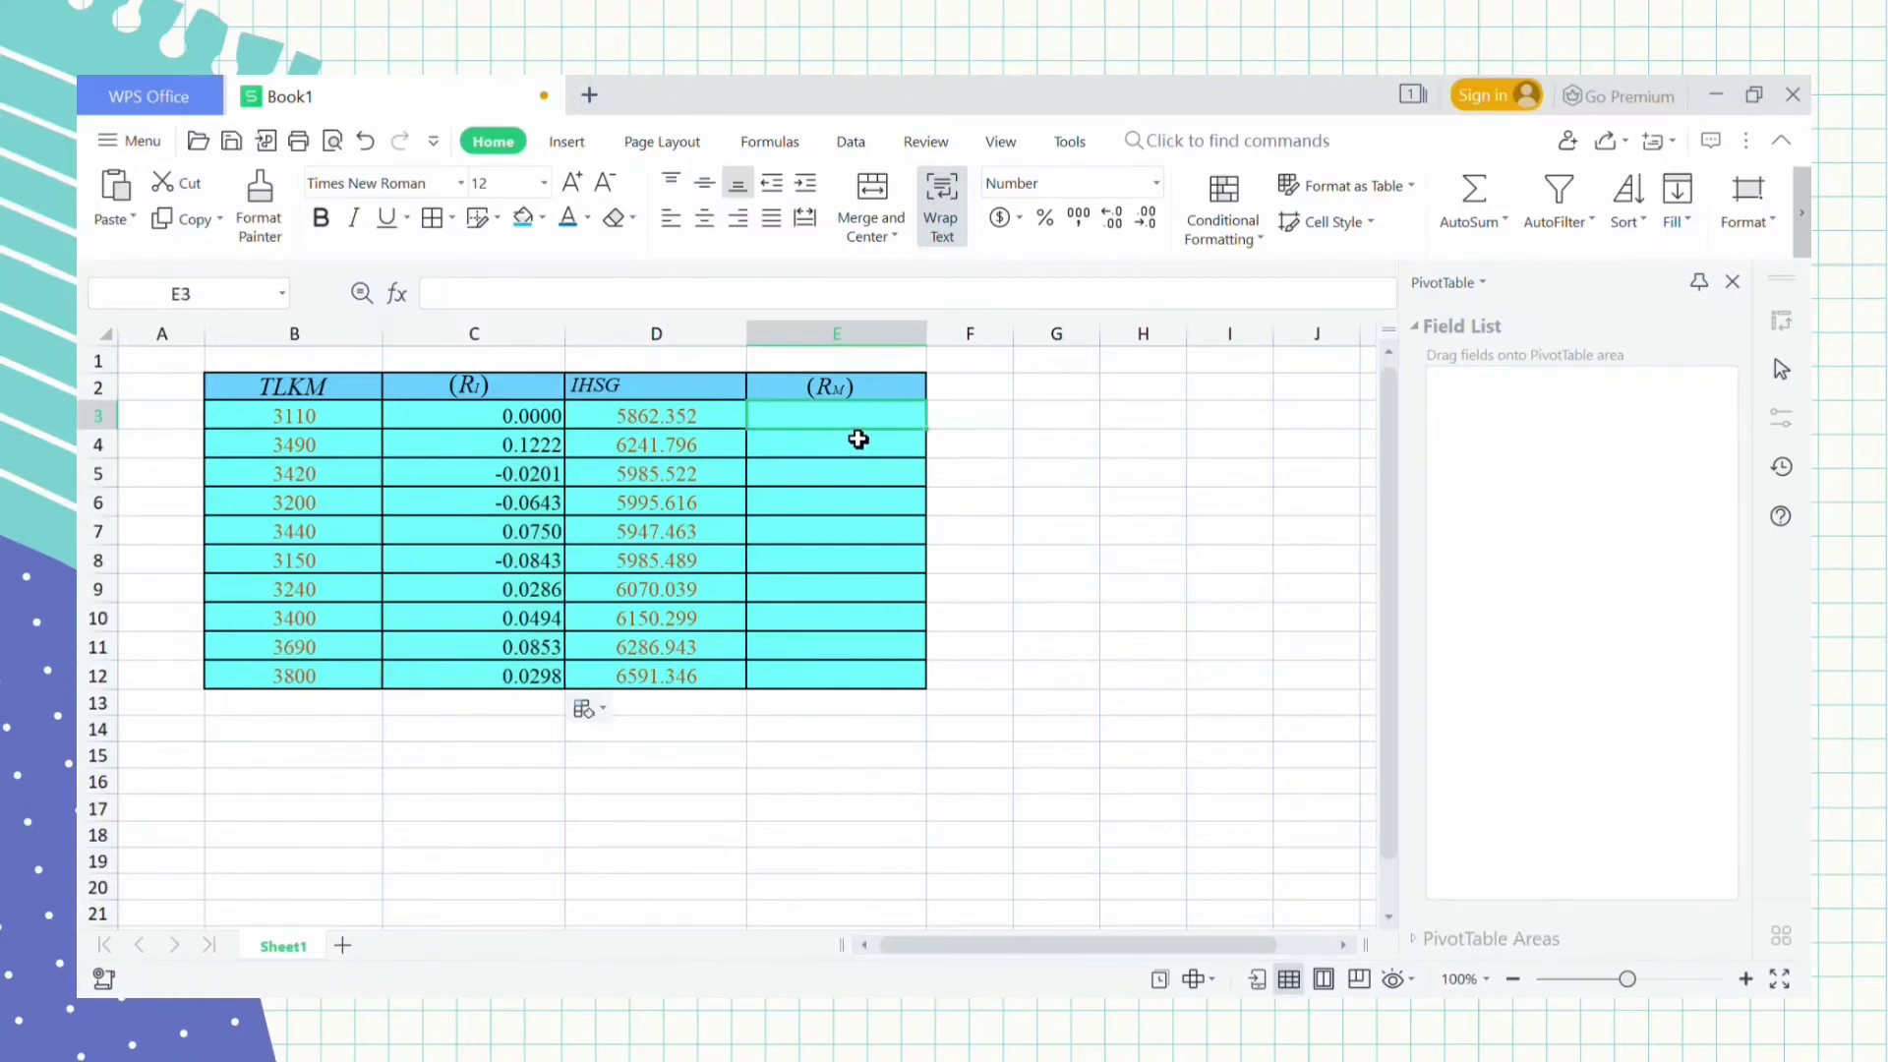
text(0)
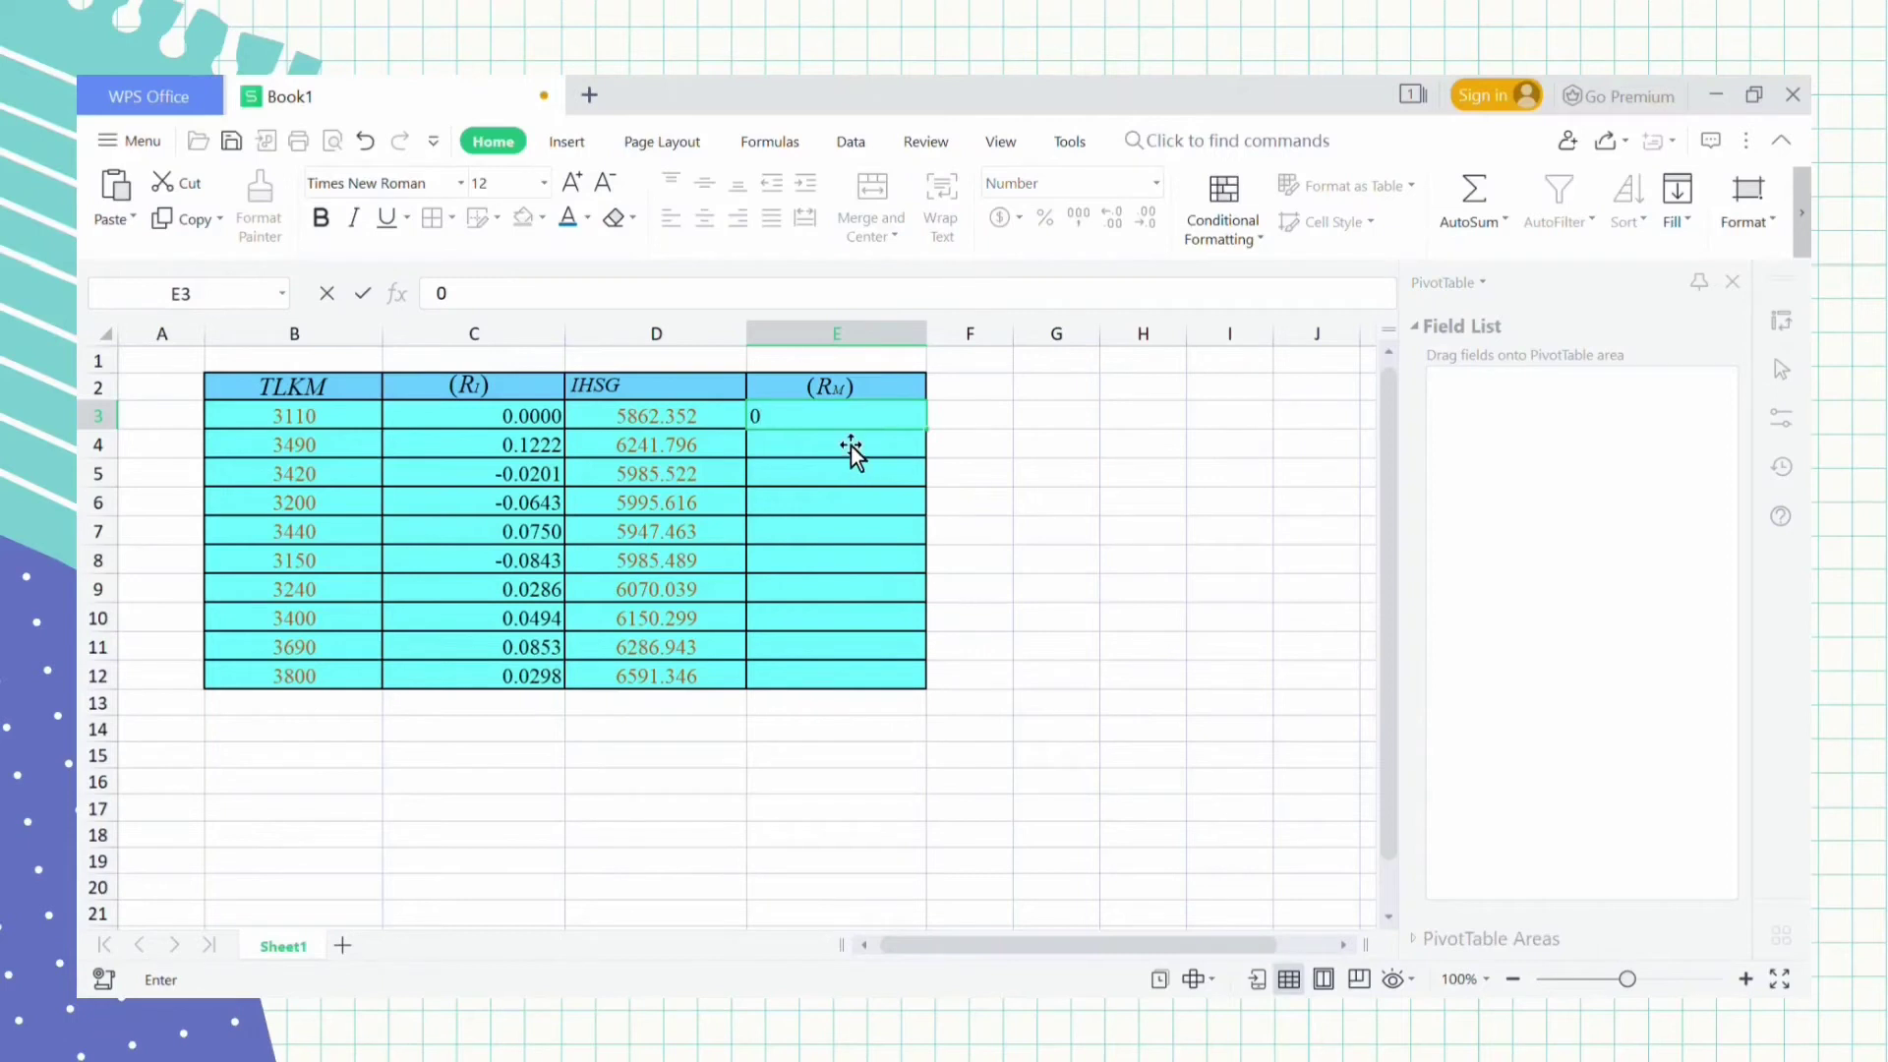
key(Return)
Calculate the IHSG market returns by entering =average(D4-D3)/D3 in E4 and filling the formula down through E12.
text(=)
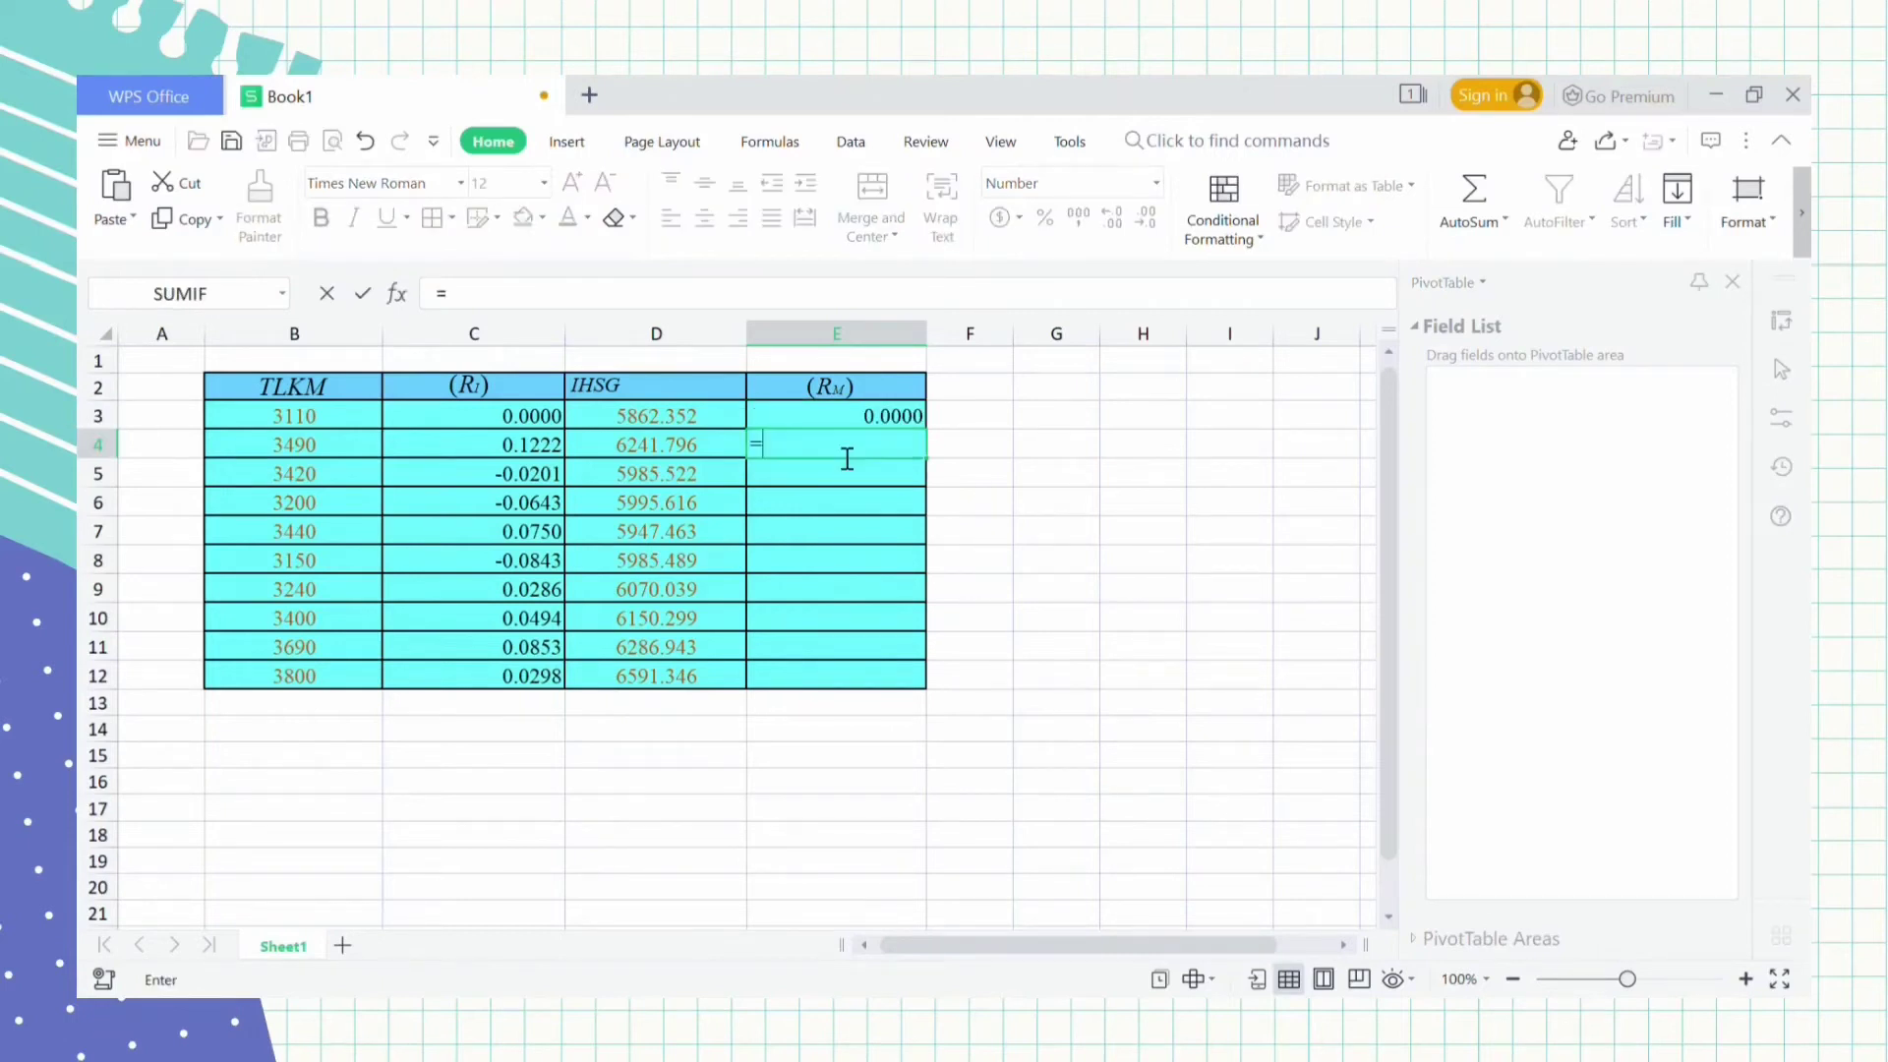
text(average()
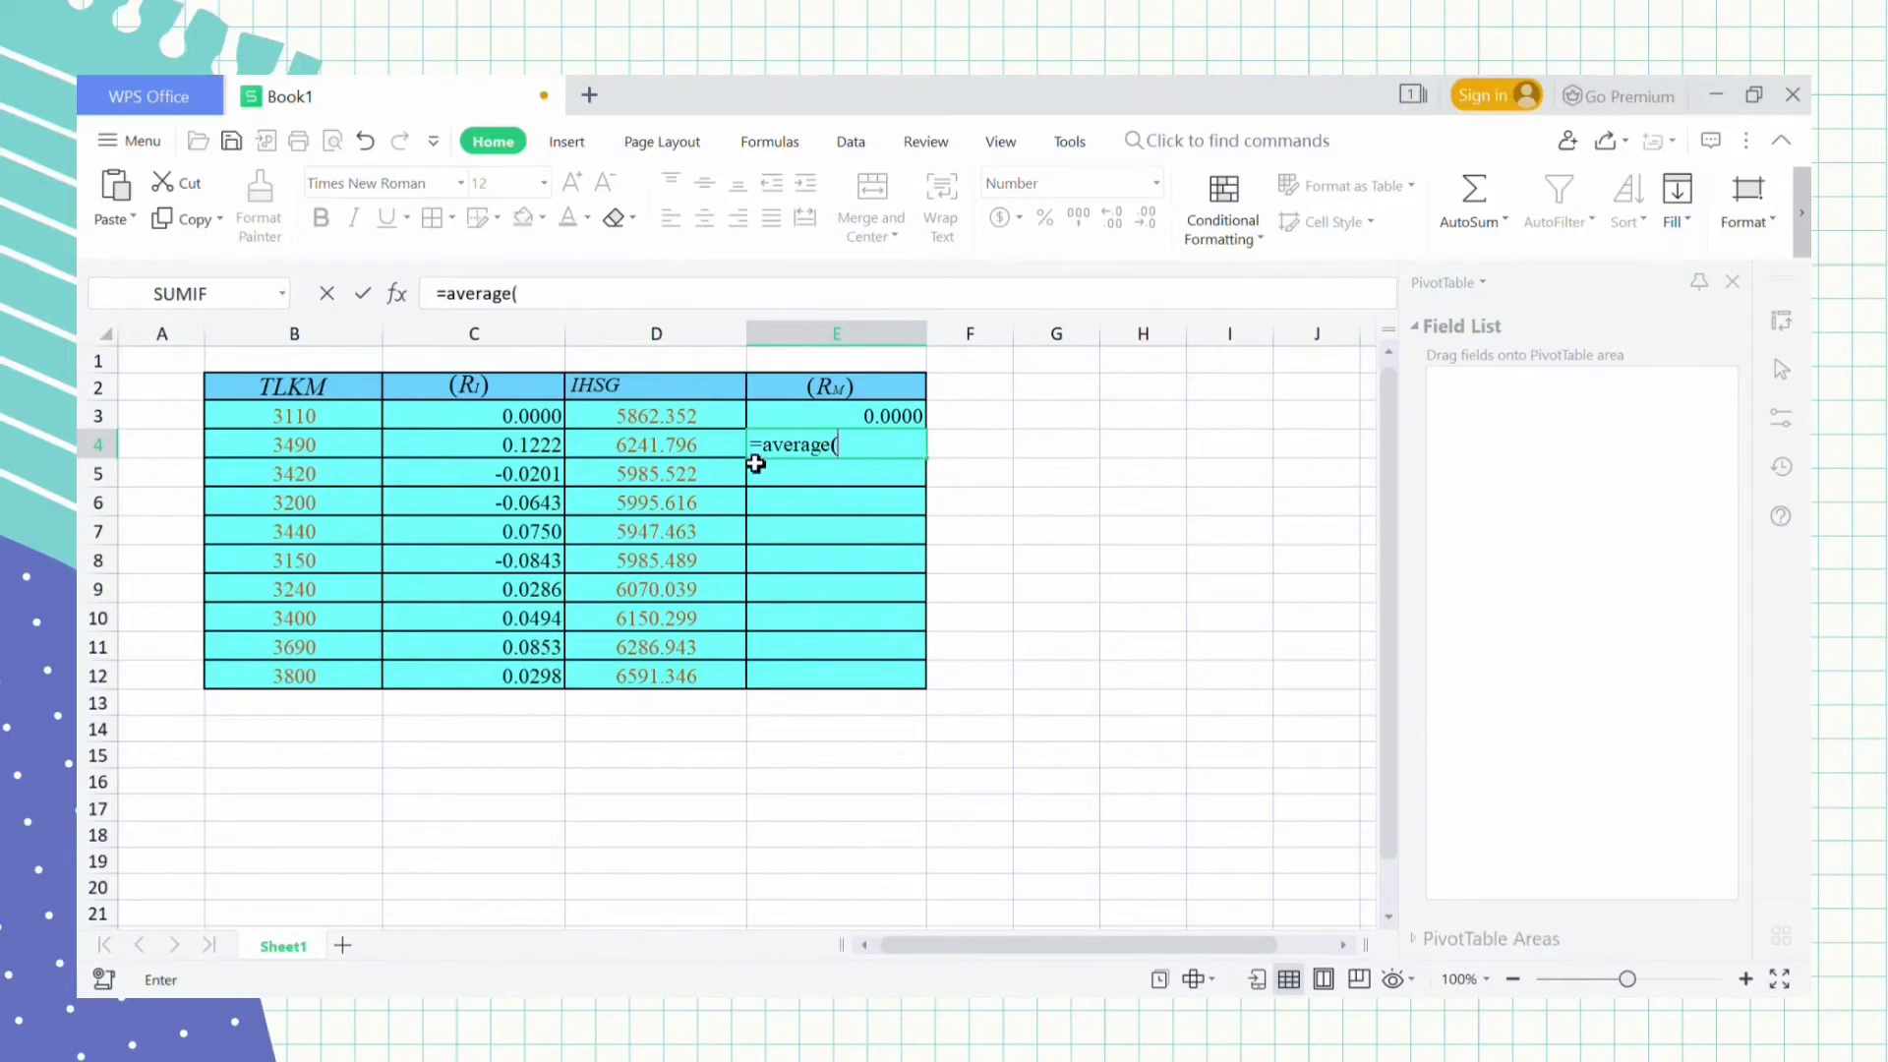
key(Left)
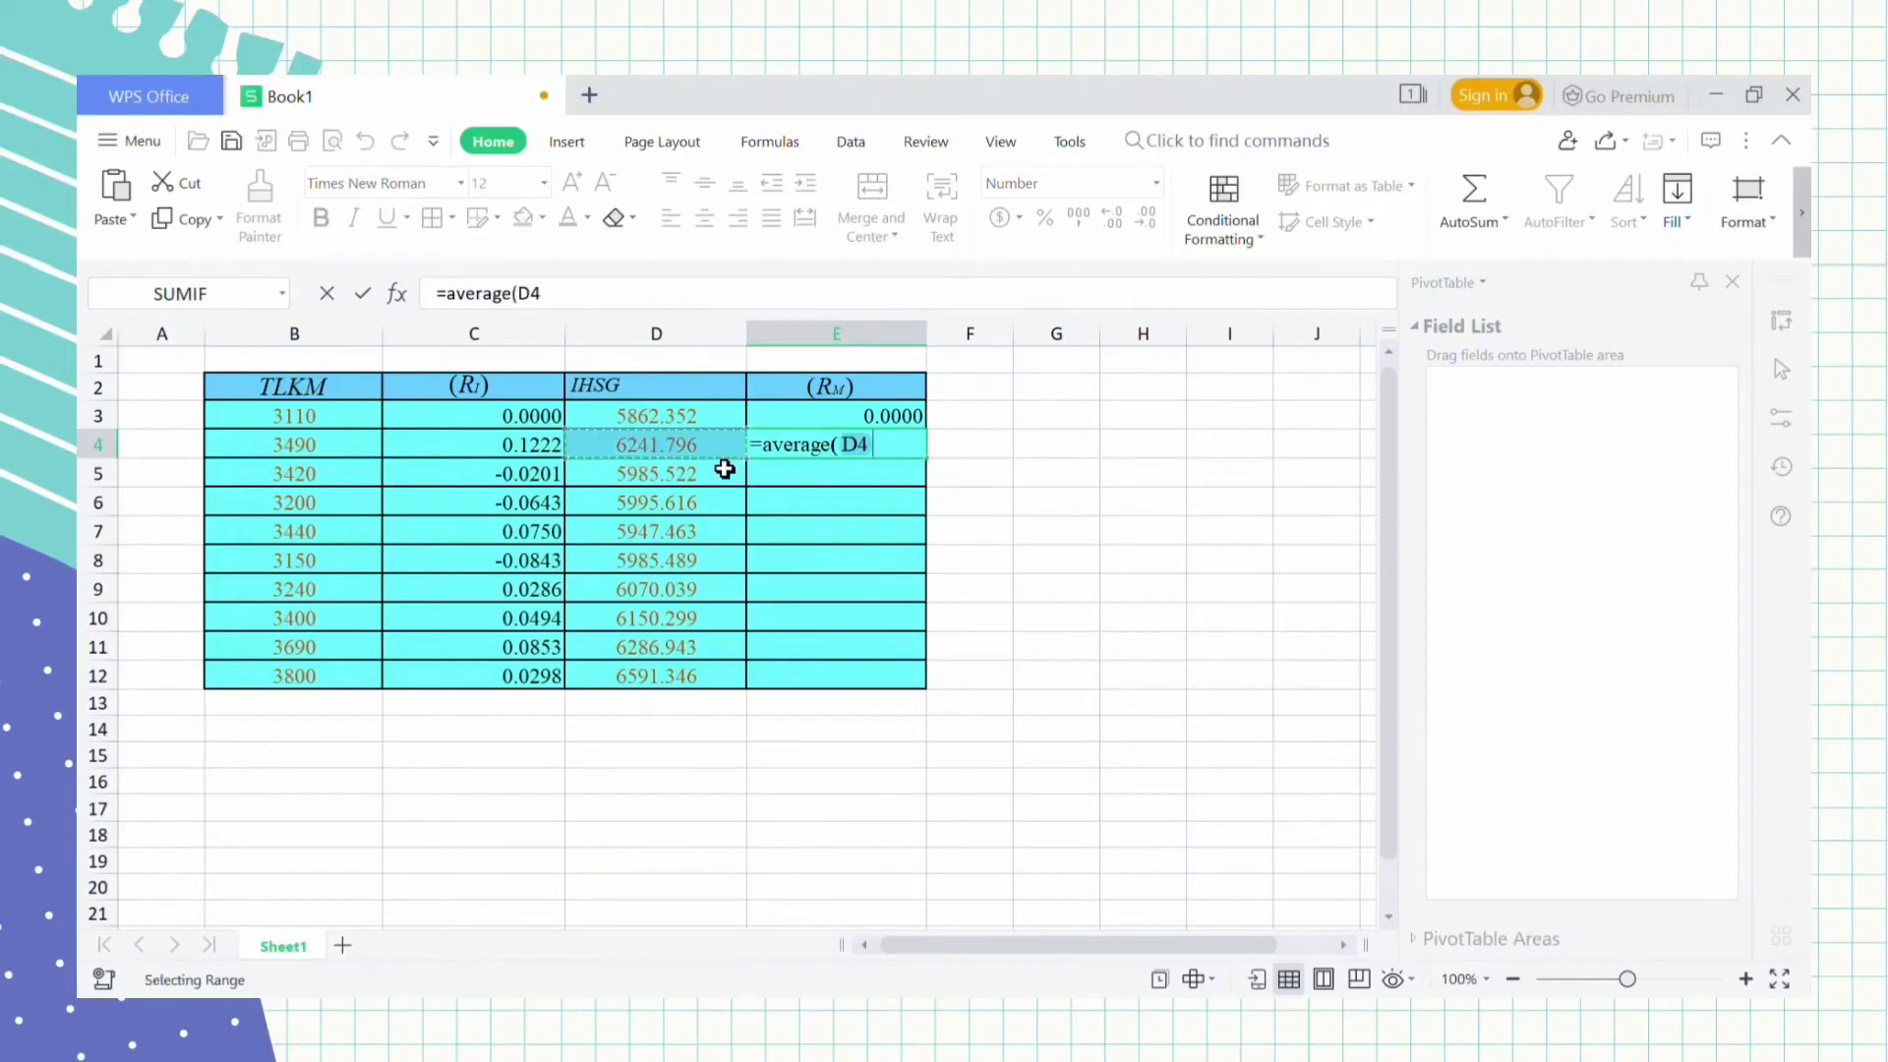
text(-)
click(716, 421)
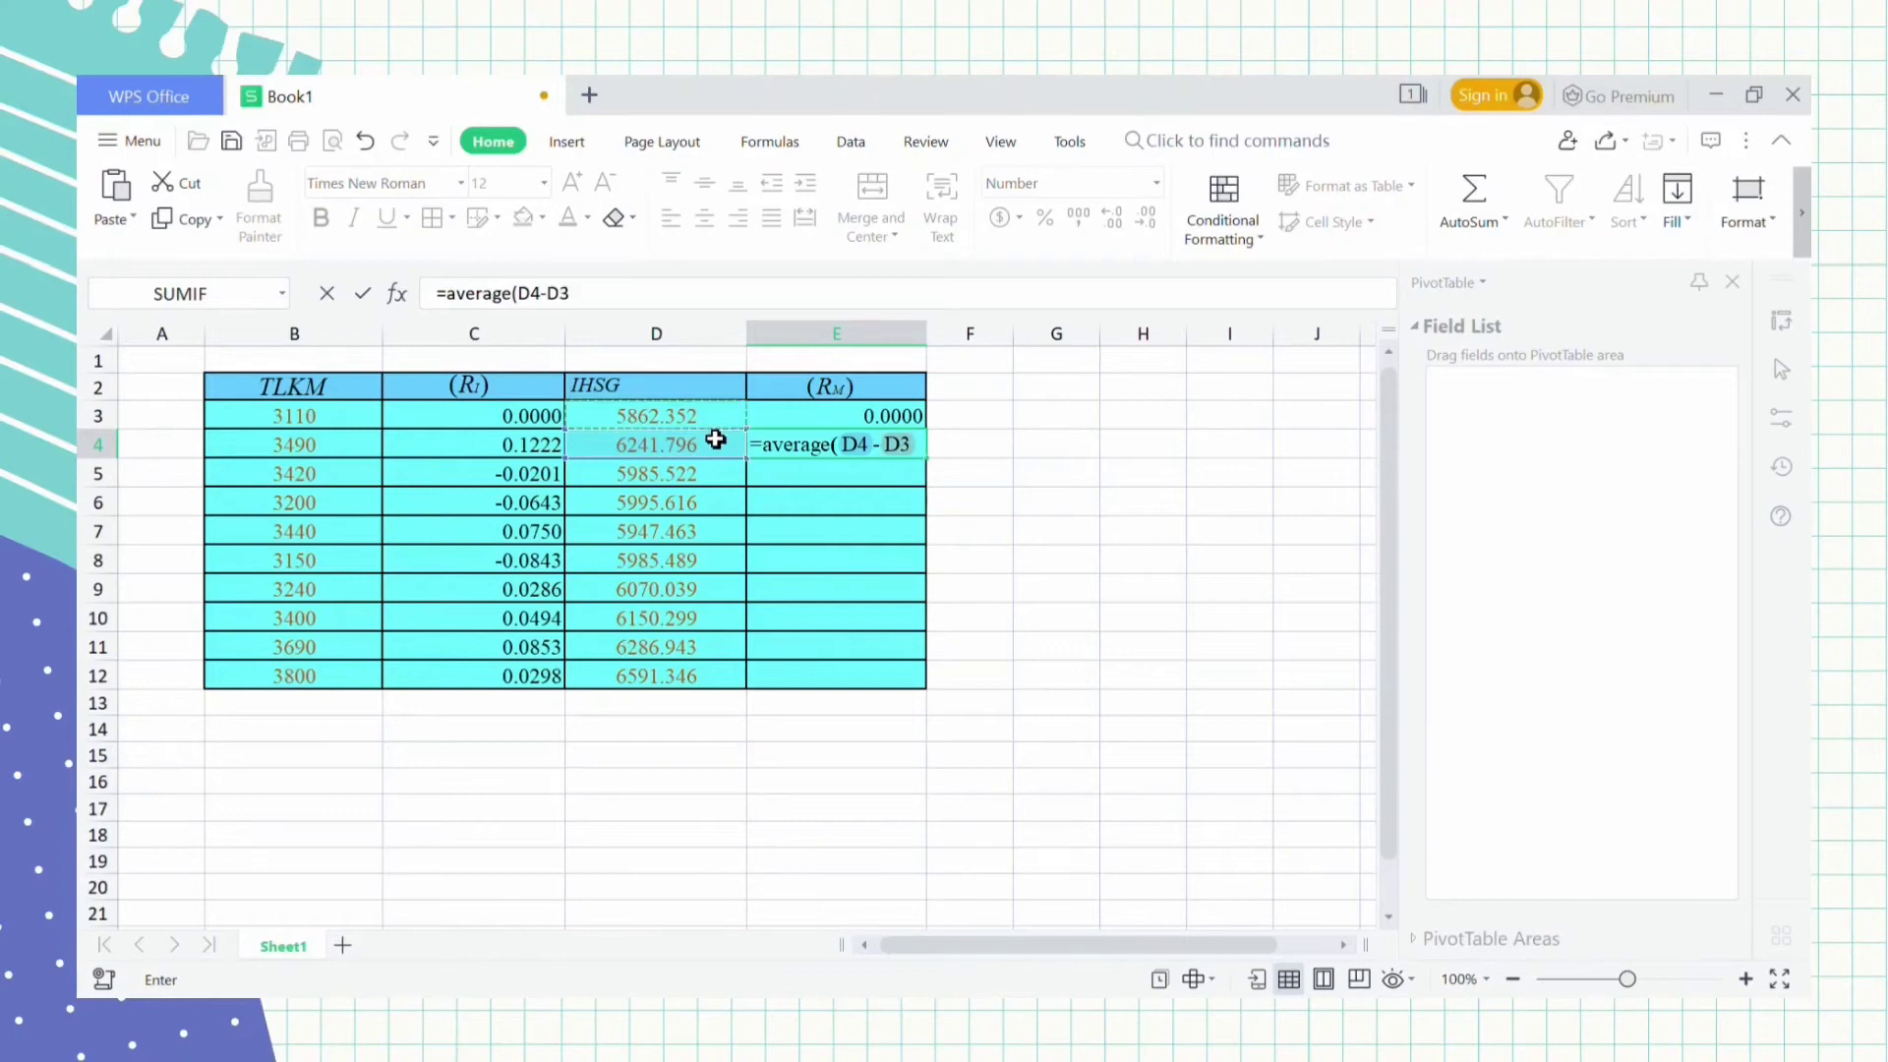
text()/)
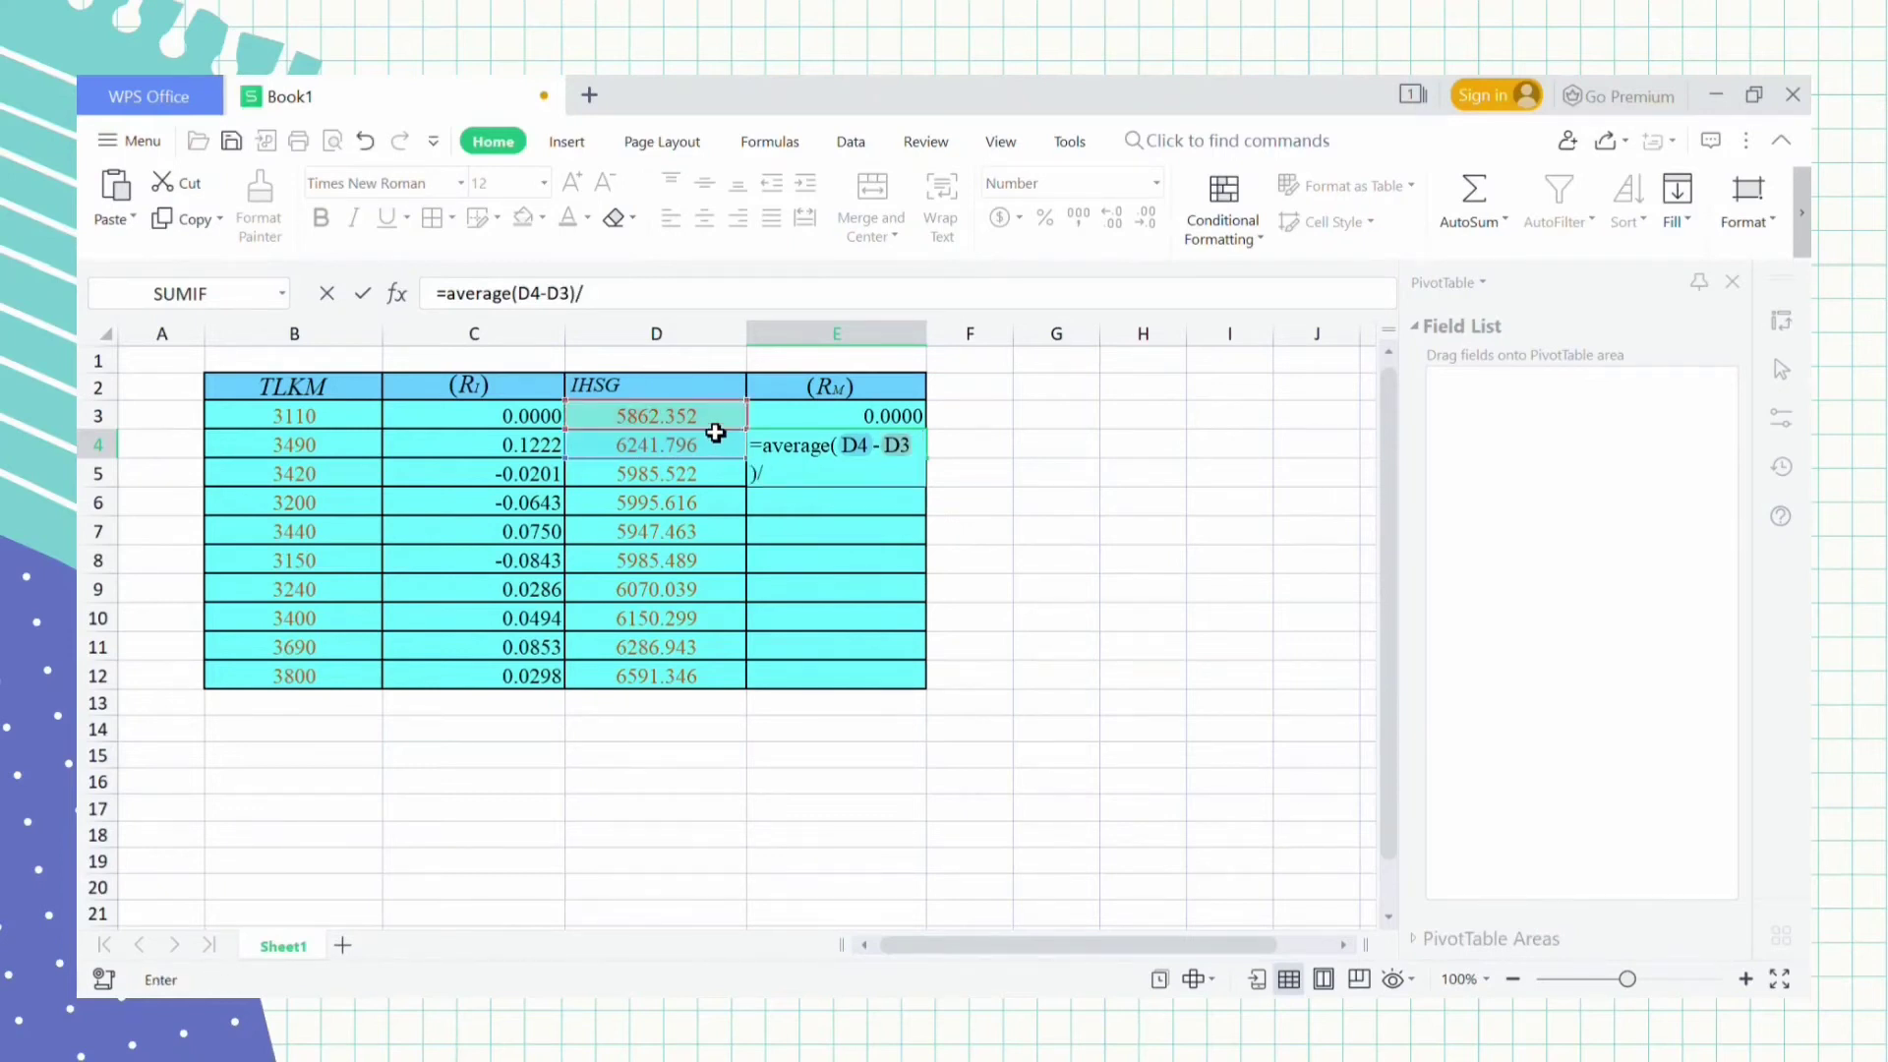
click(715, 430)
key(Return)
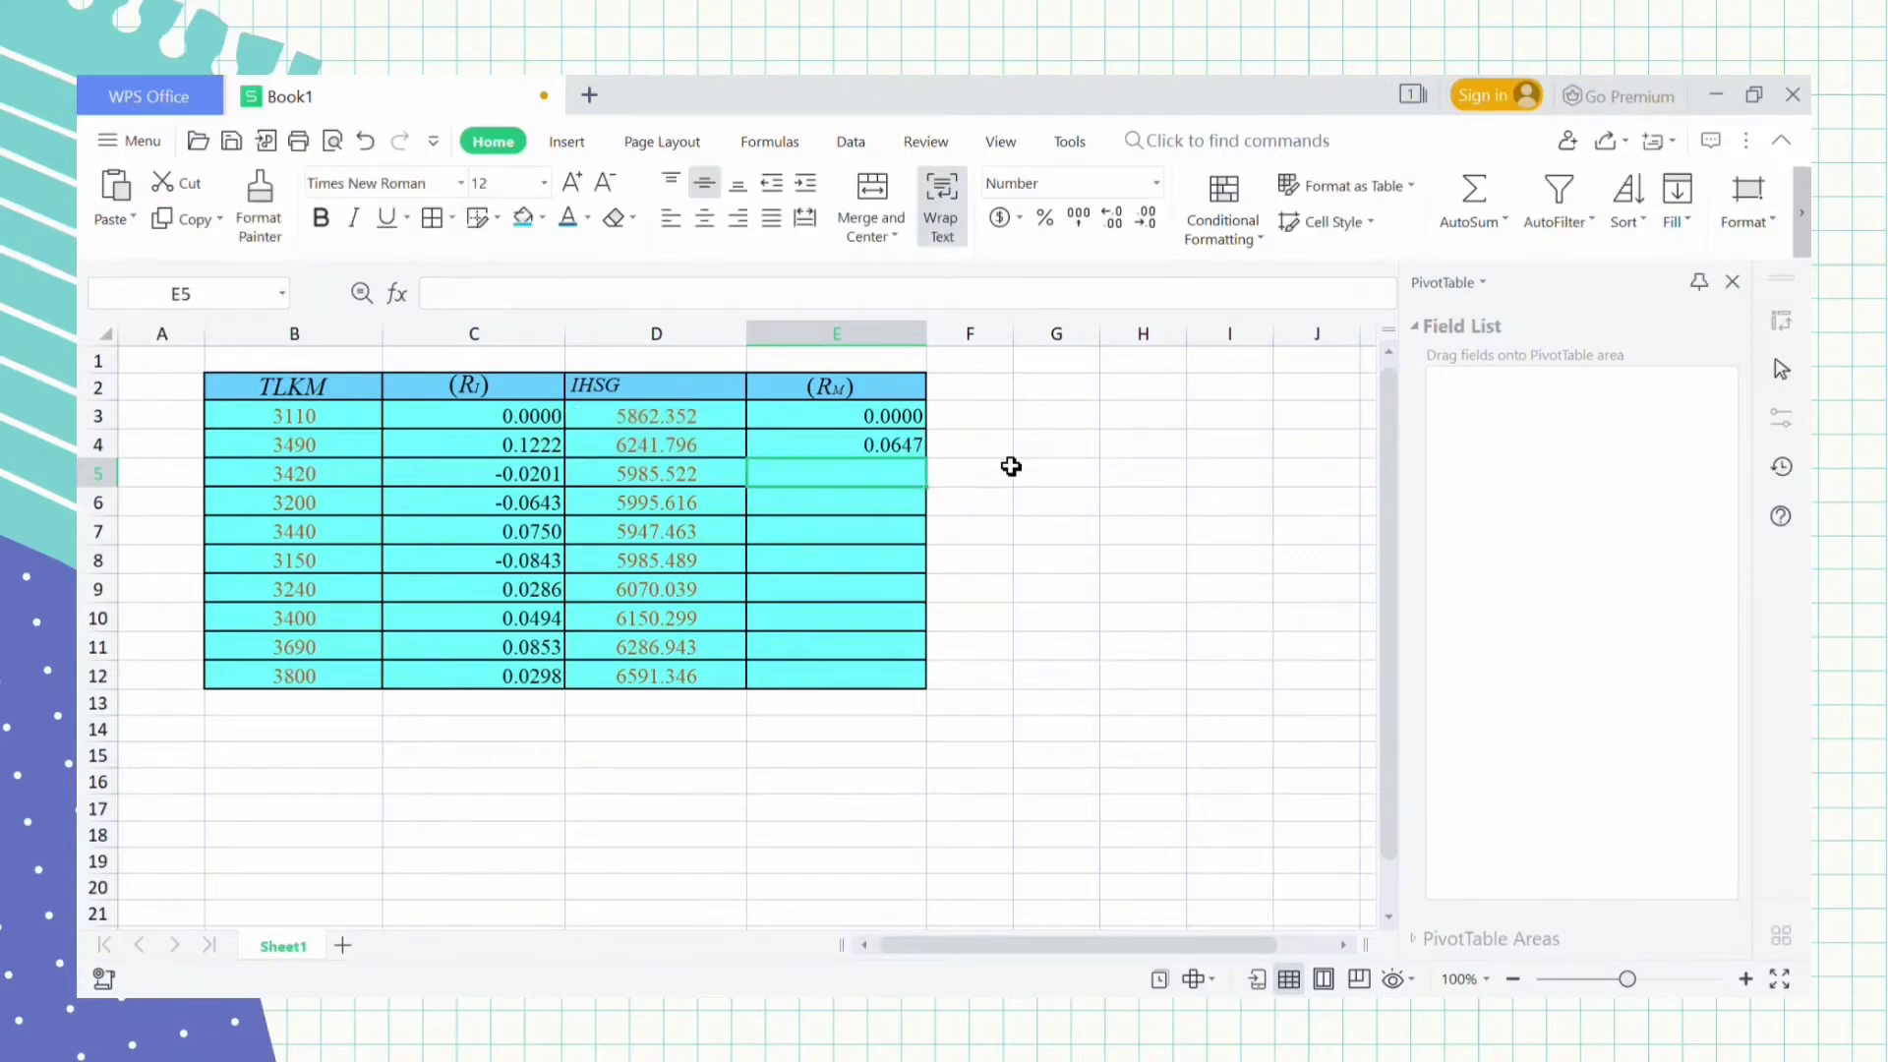
key(Up)
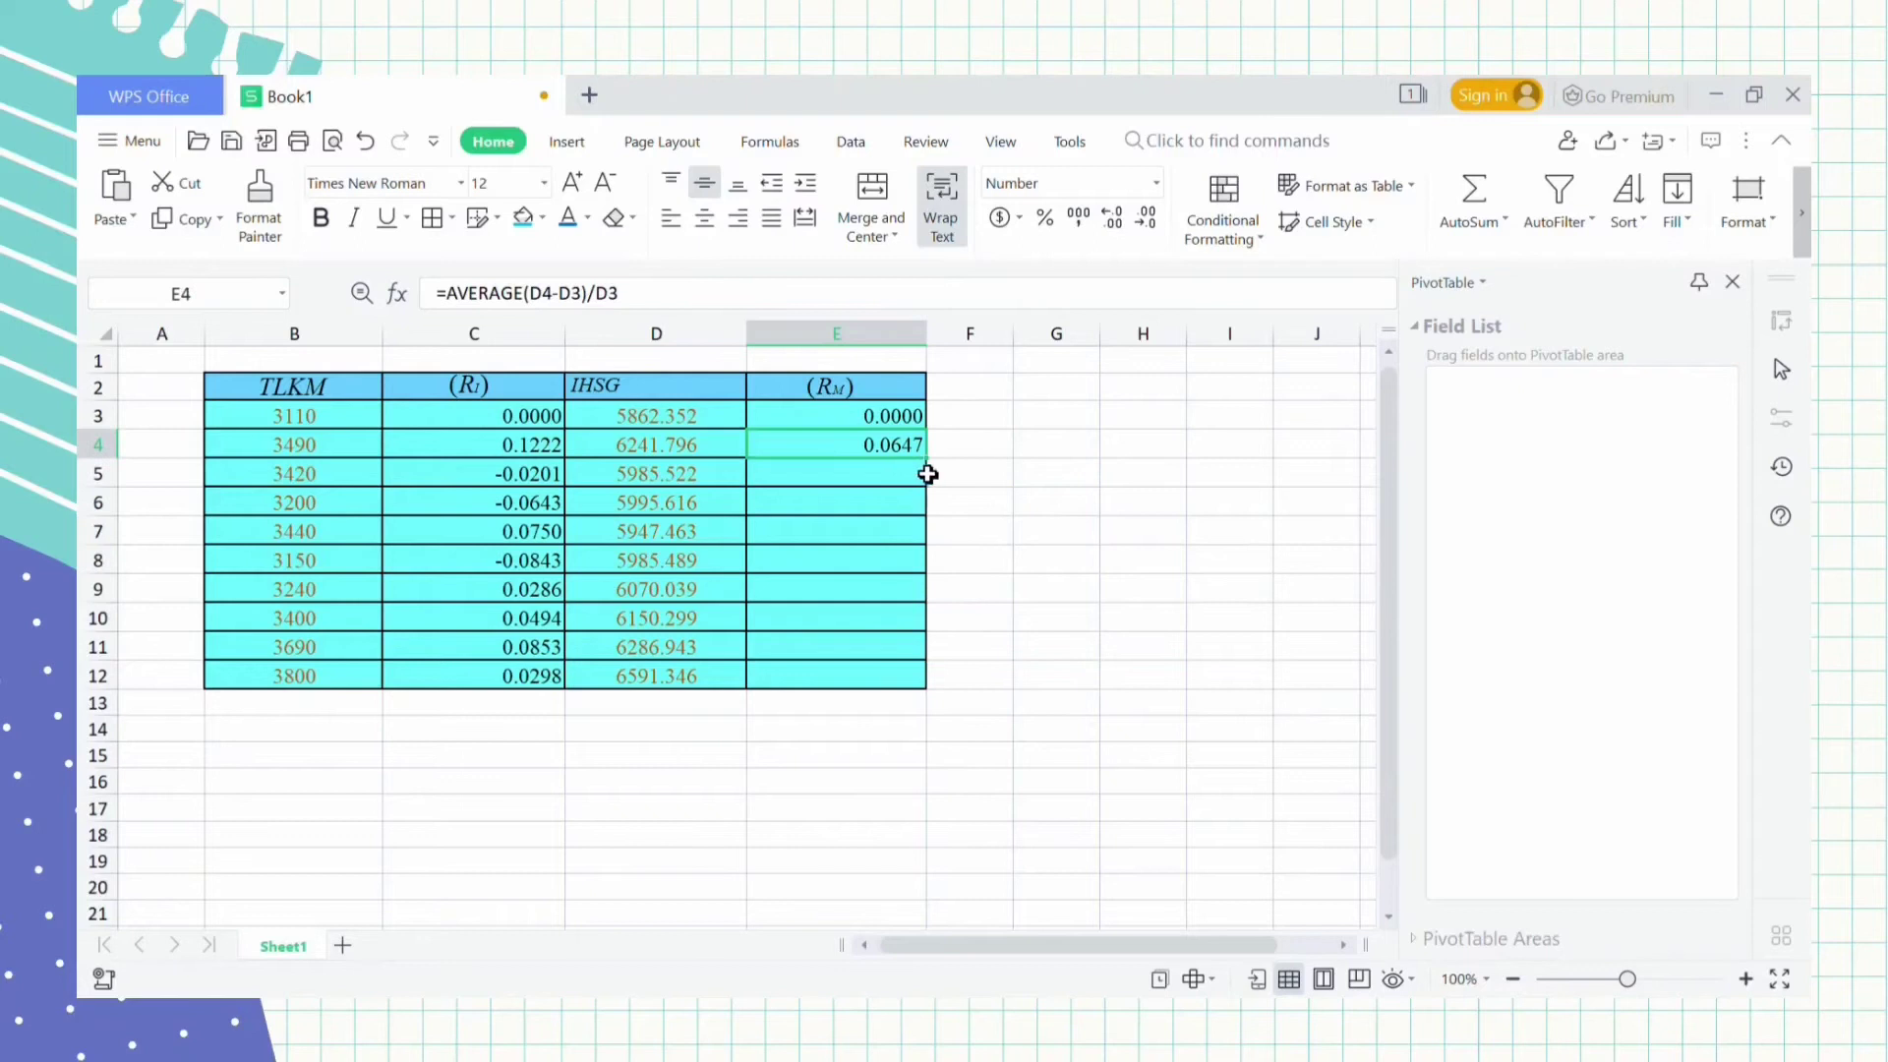
drag(925, 459, 931, 697)
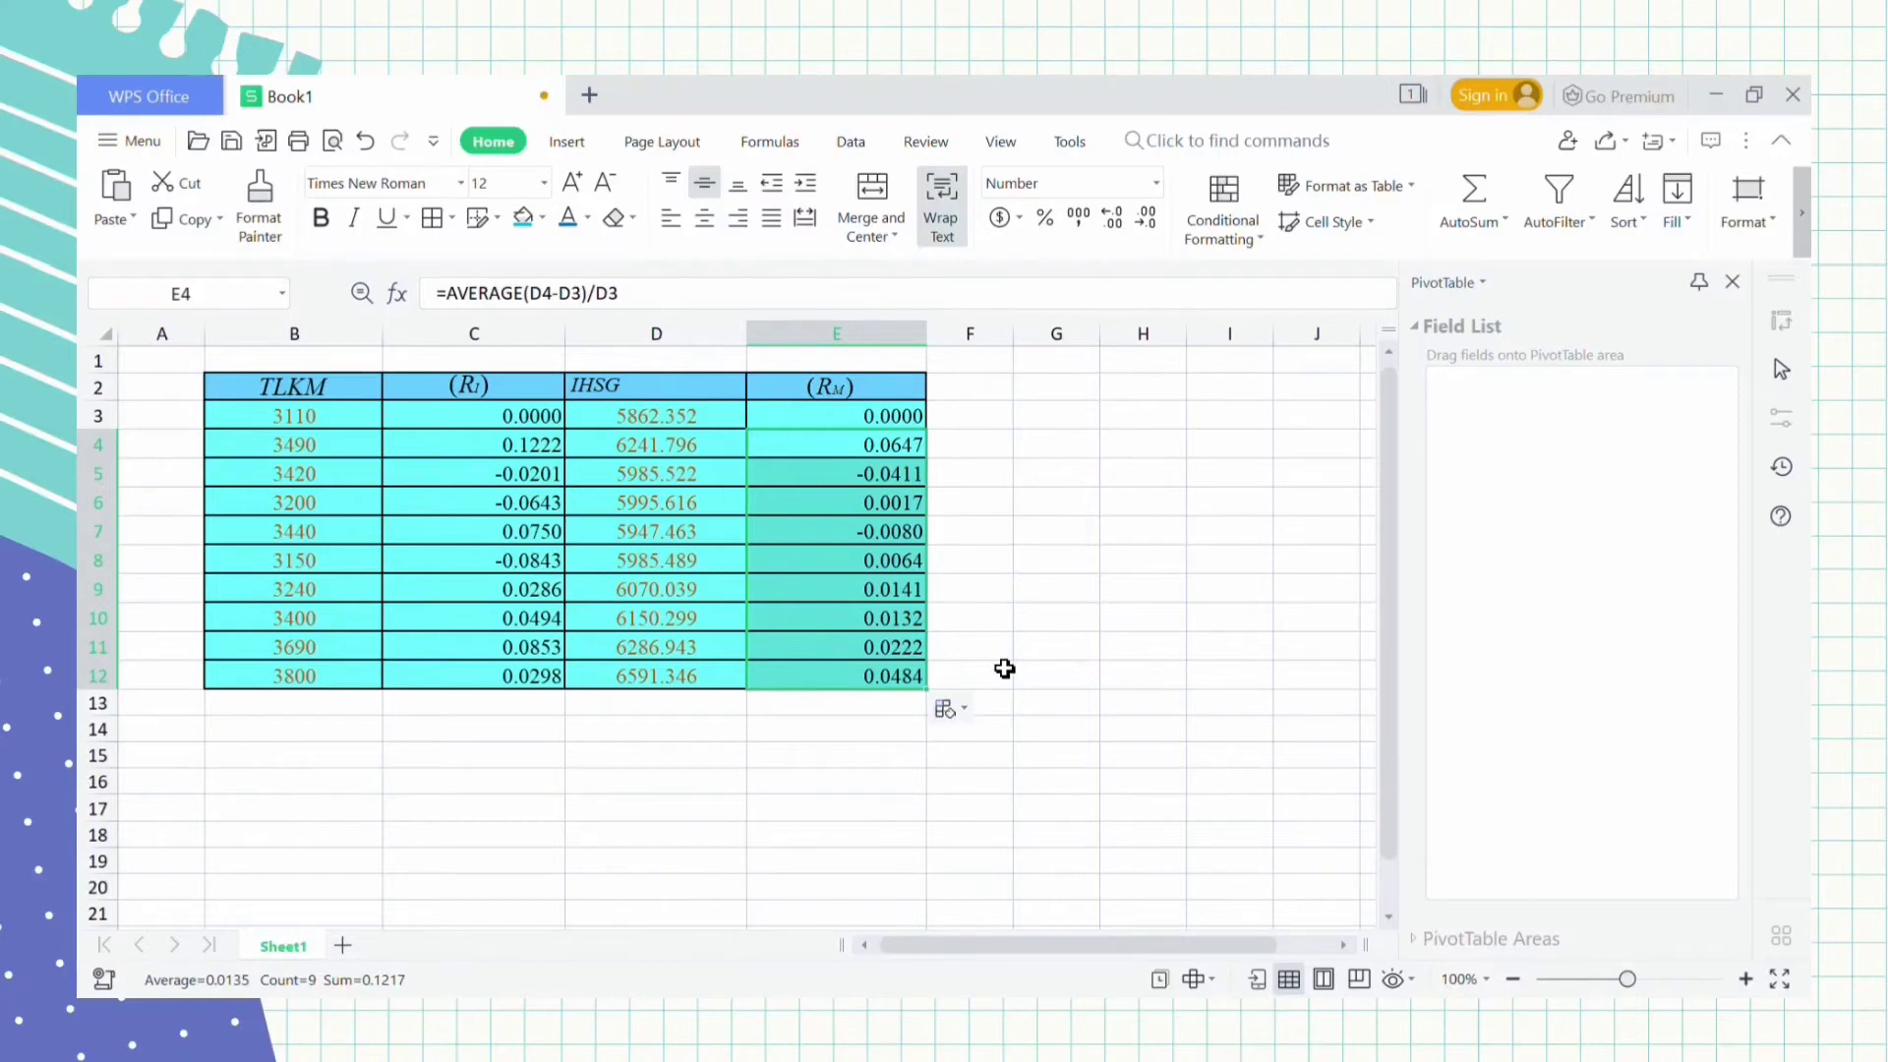
click(1002, 658)
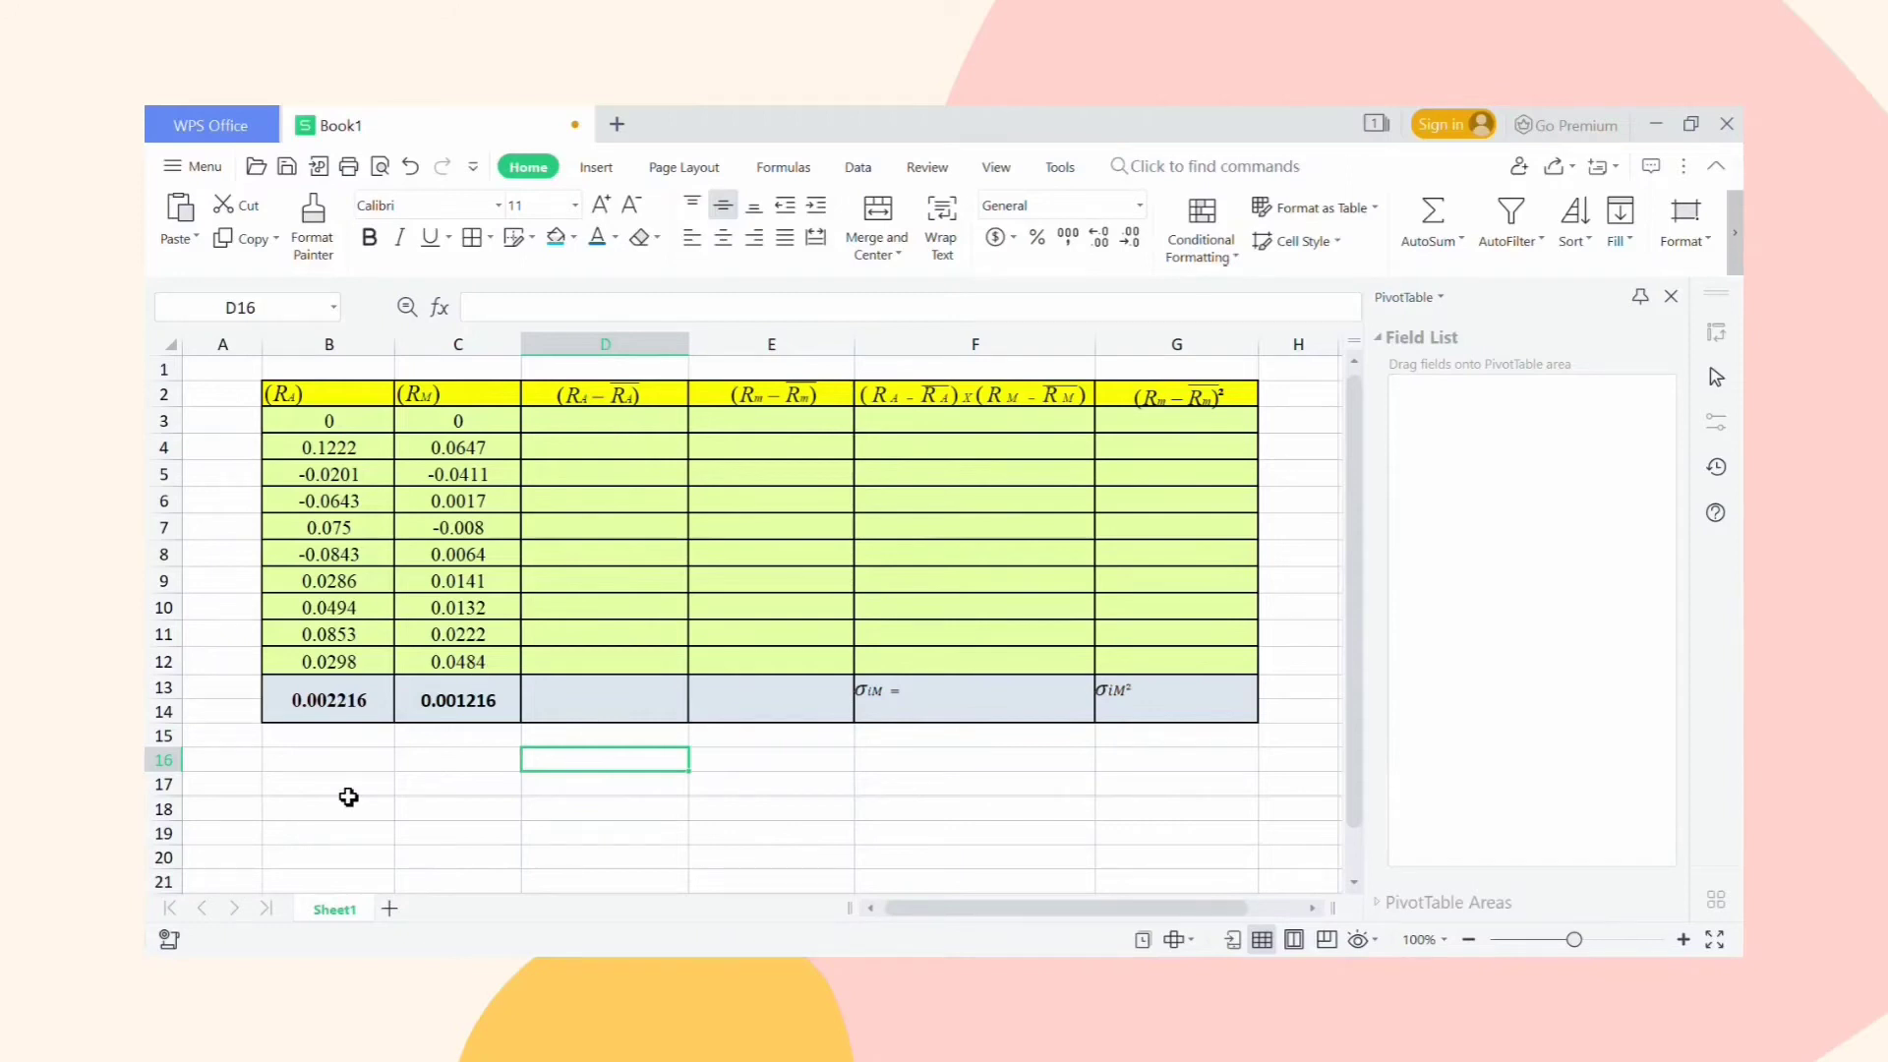
In the worksheet with the deviation columns, enter =B13/10 in B16 to divide the stock return total by 10.
click(341, 769)
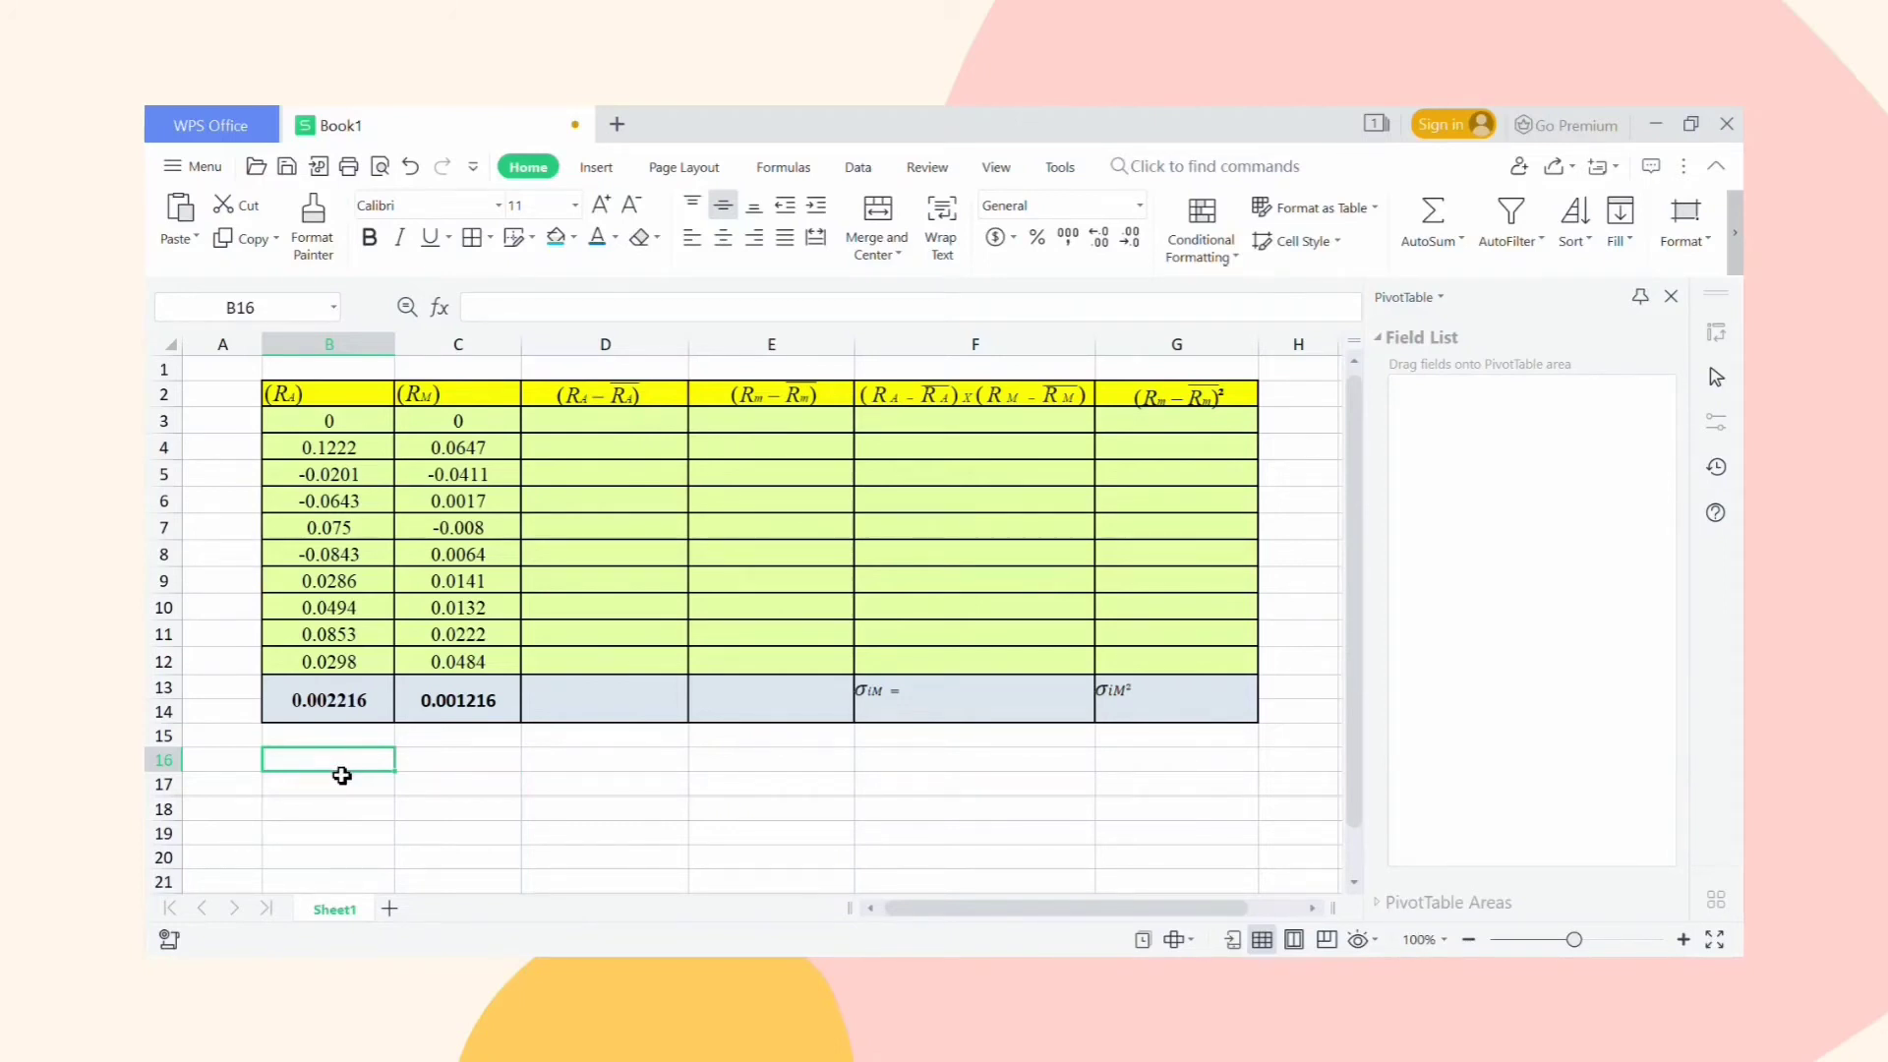
text(=)
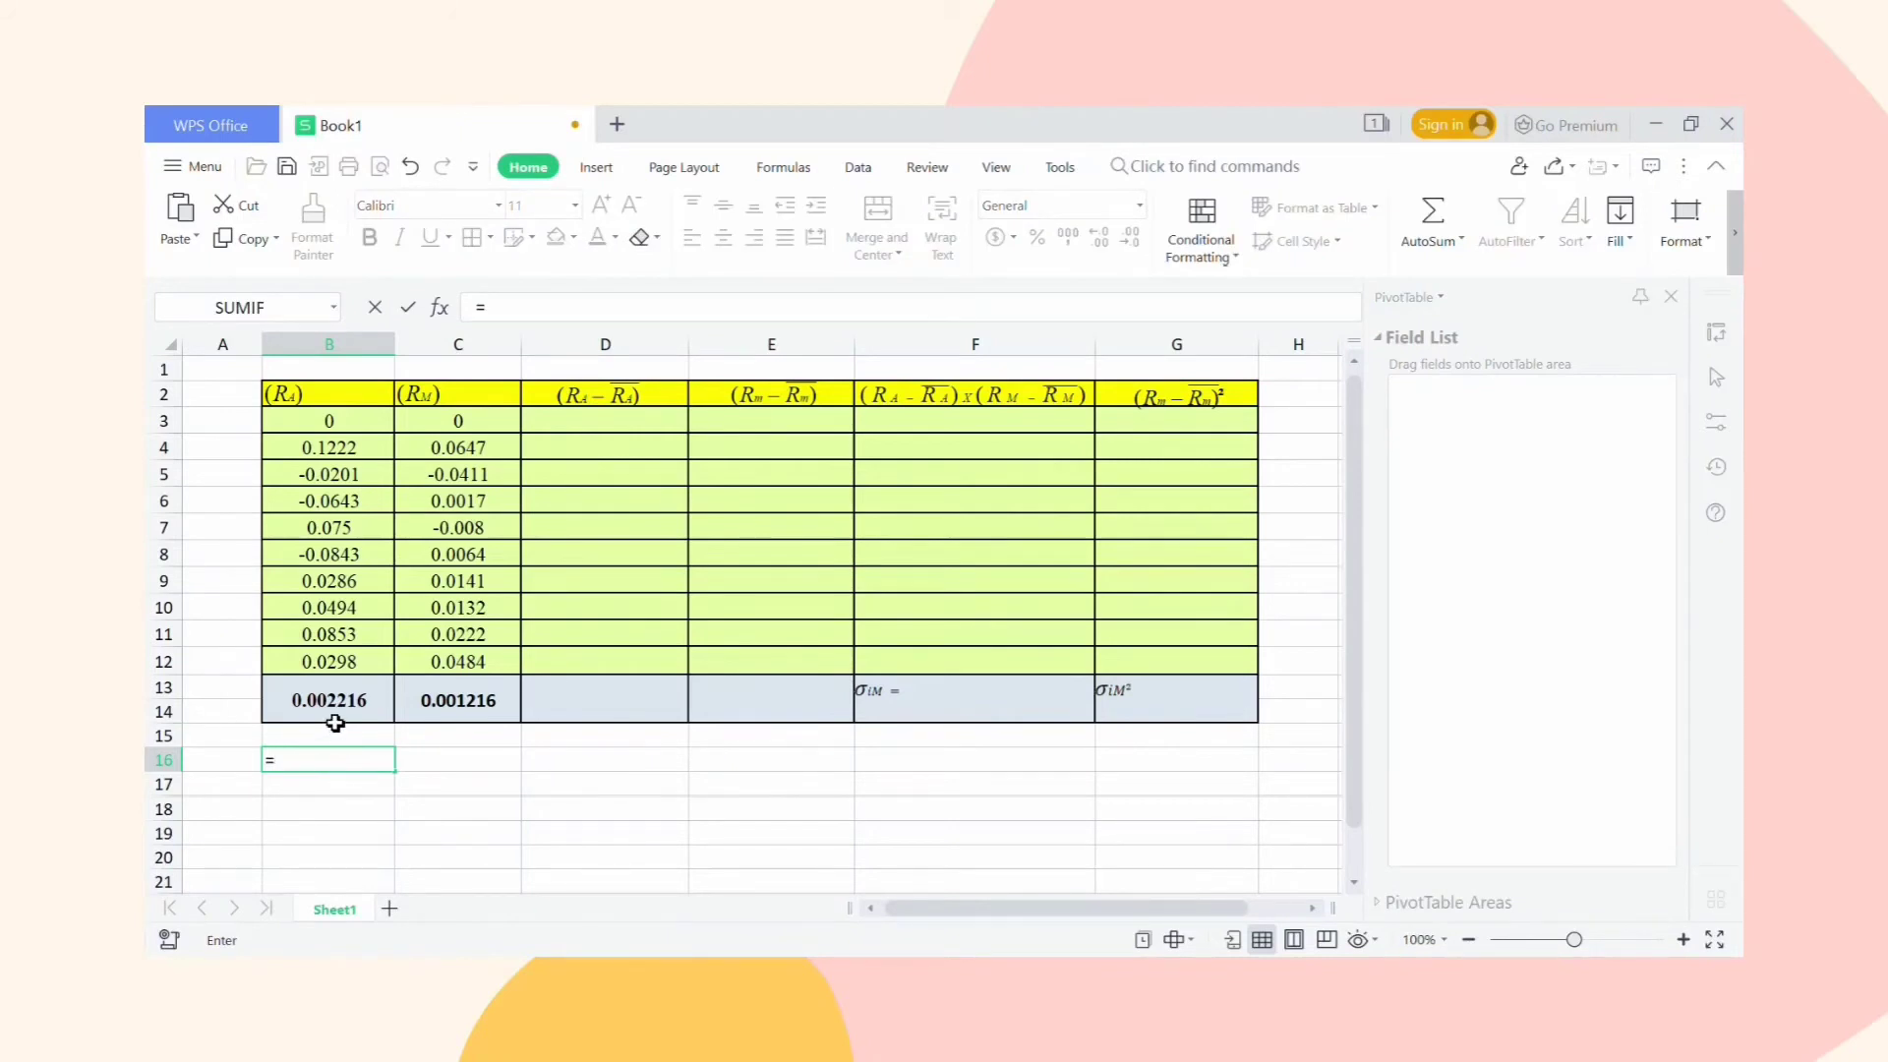
click(335, 718)
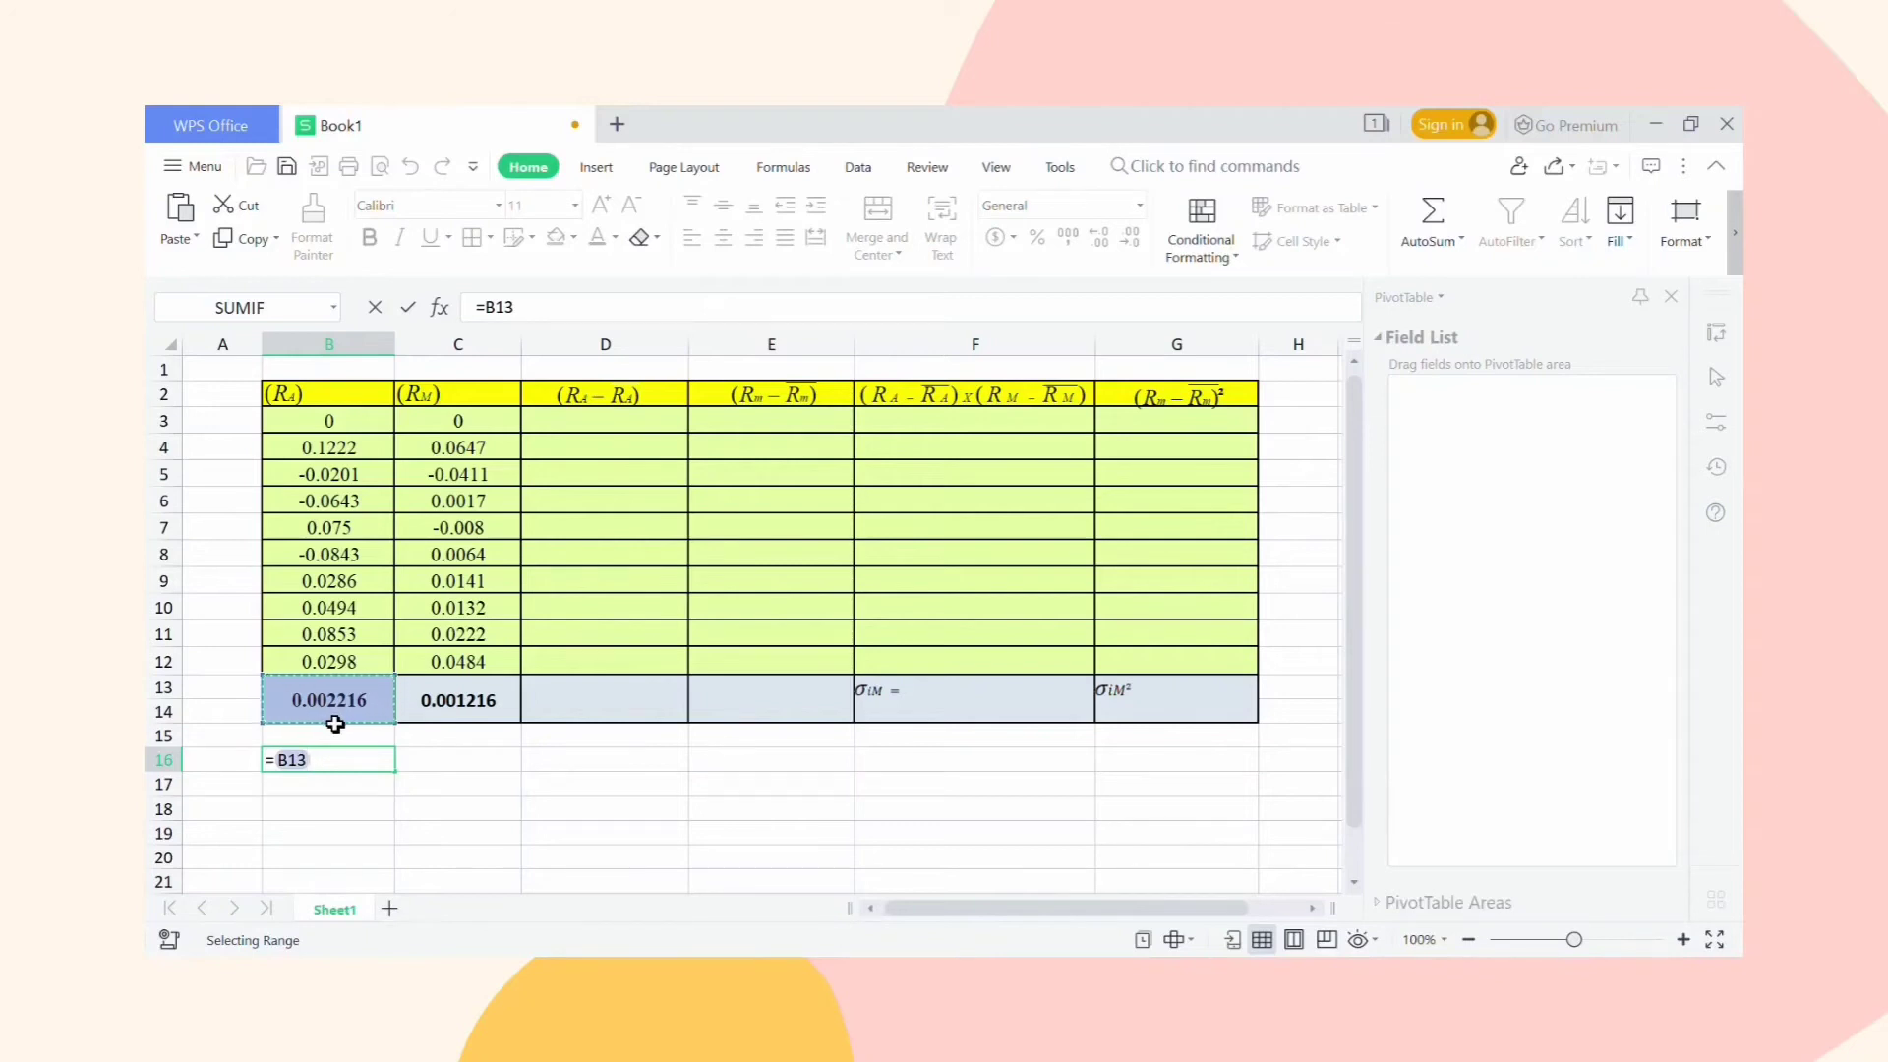
text(/)
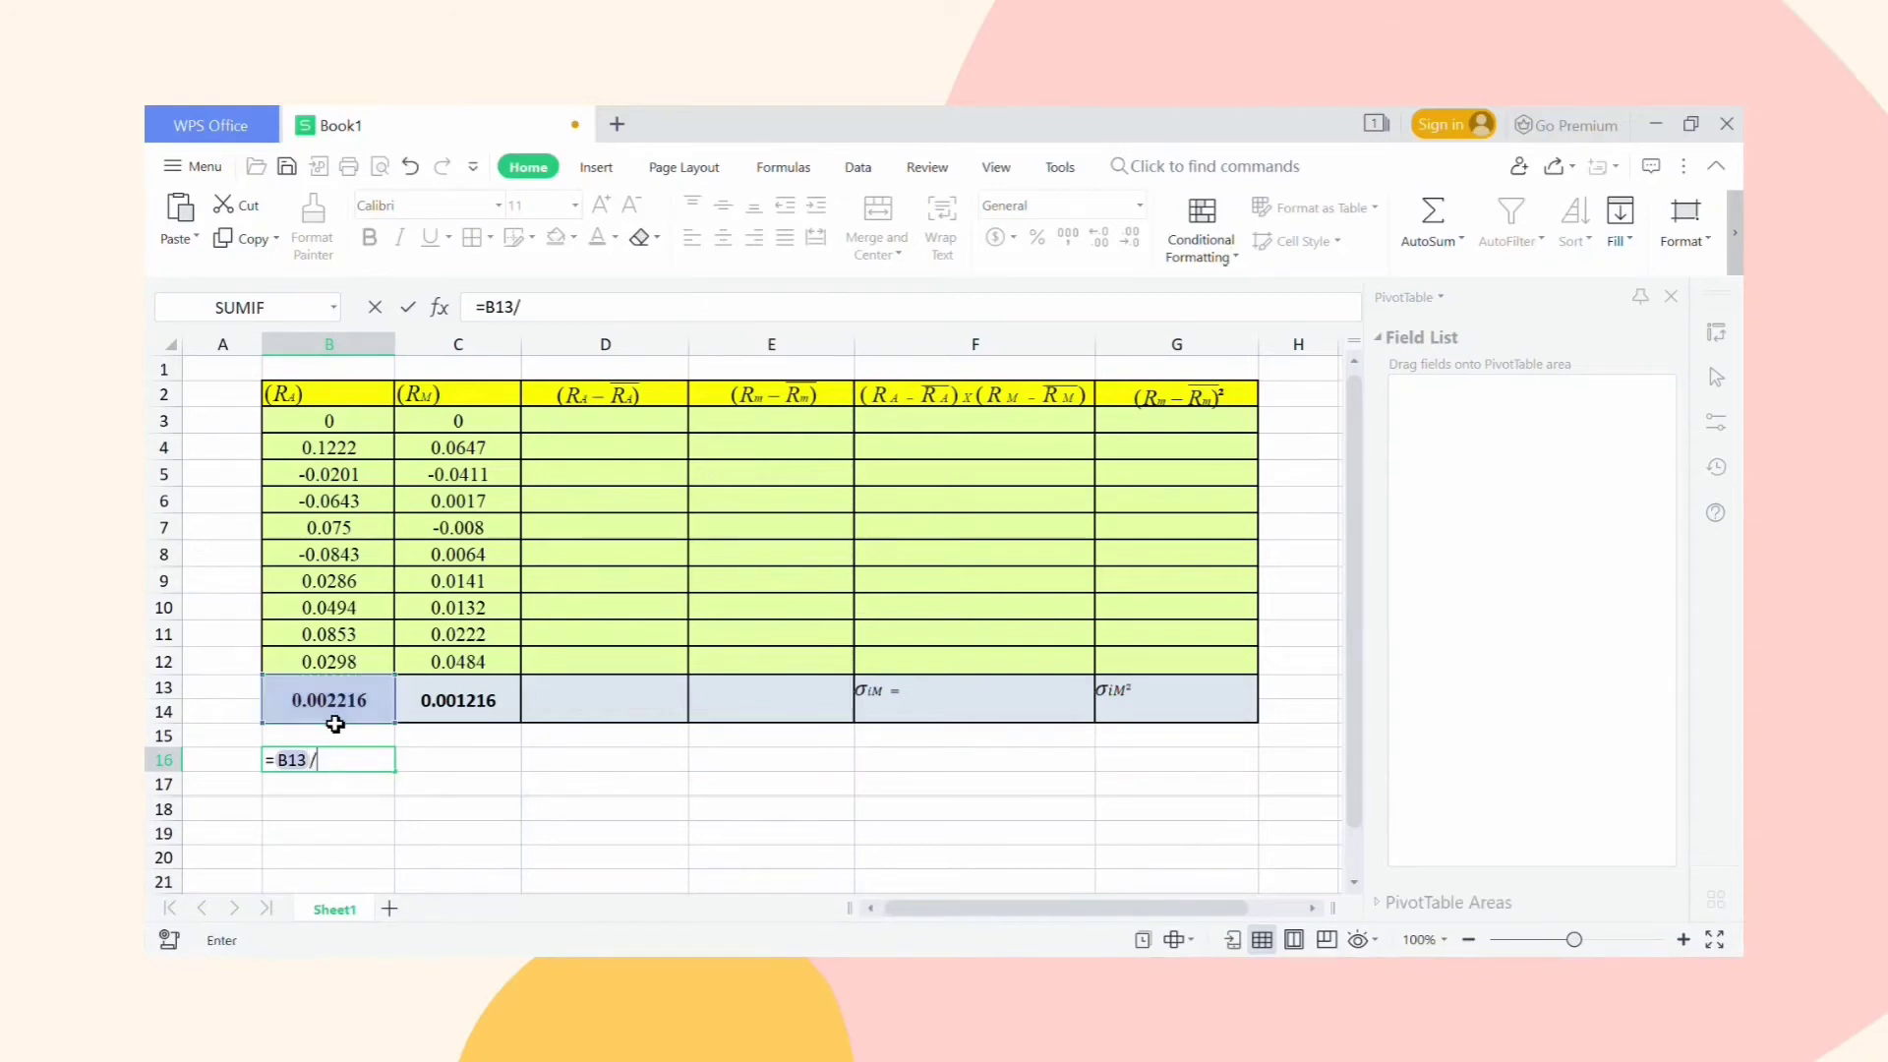
text(10)
key(Return)
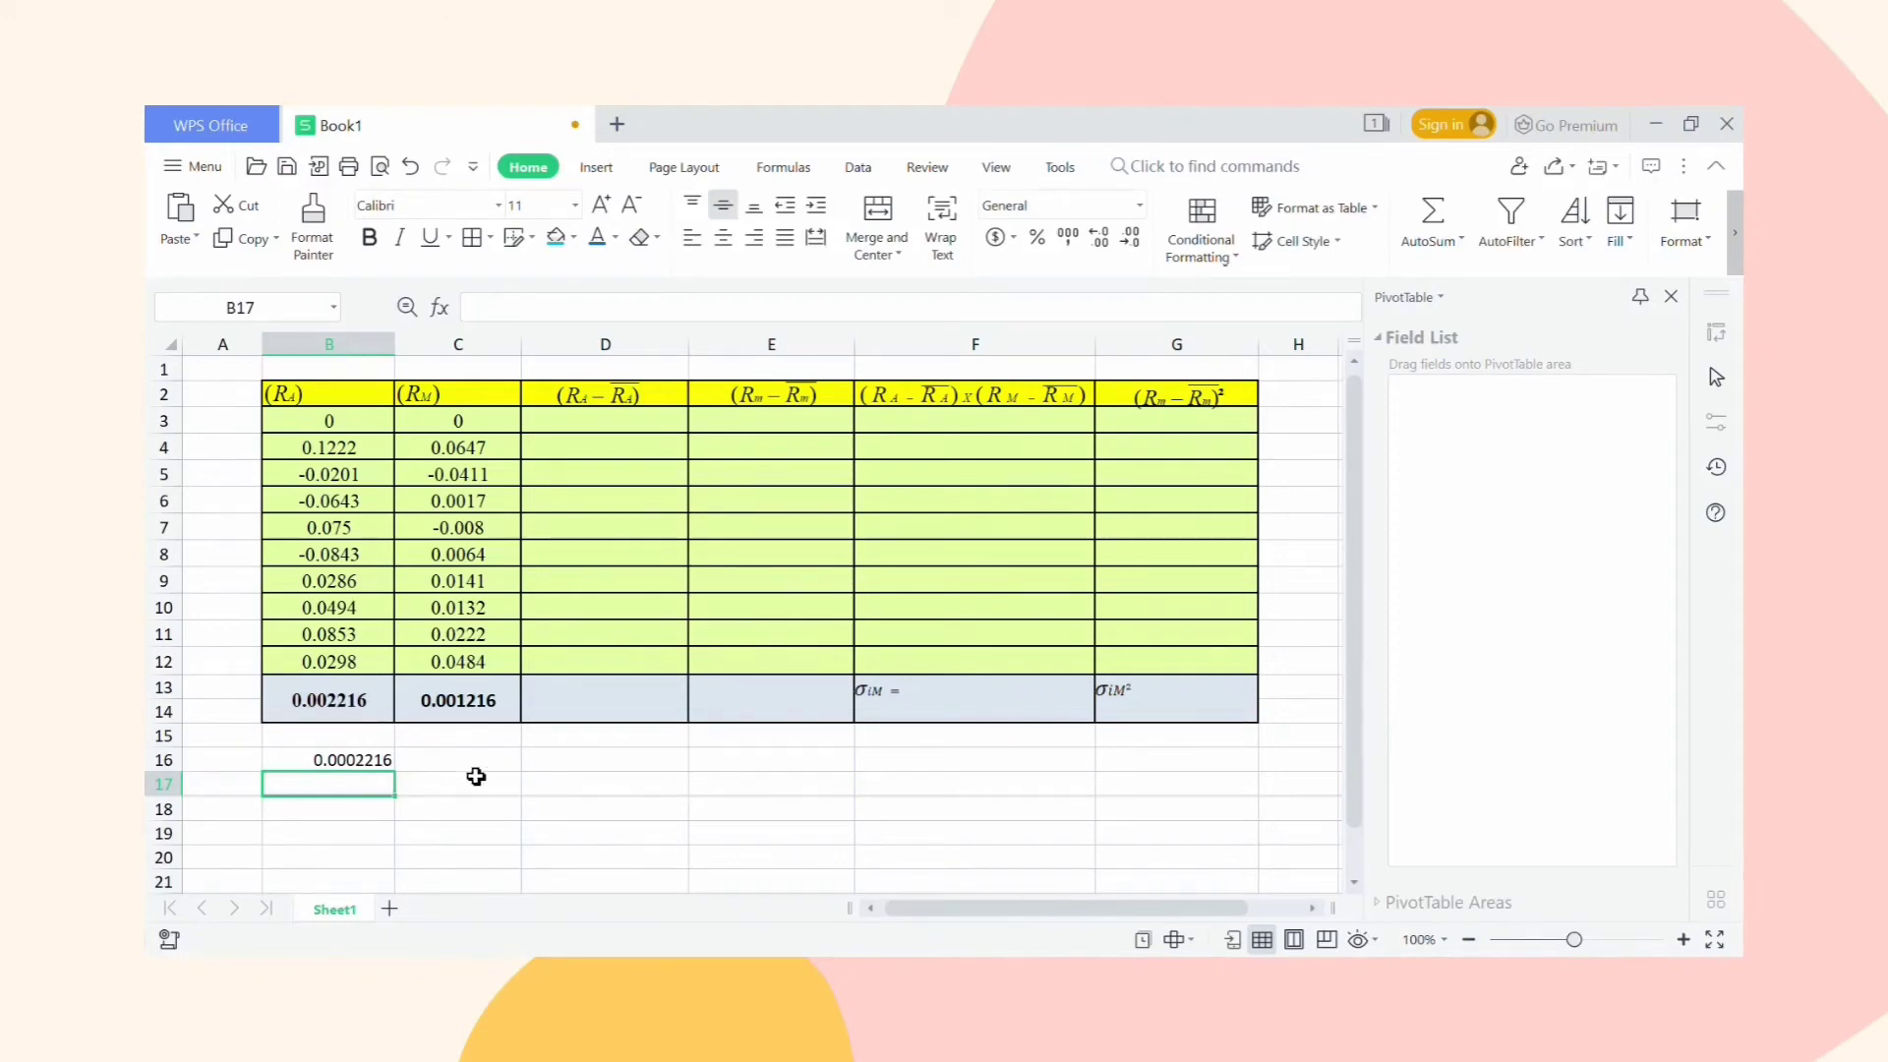
Enter =C13/10 in C16 to divide the market return total by 10.
click(476, 776)
text(=)
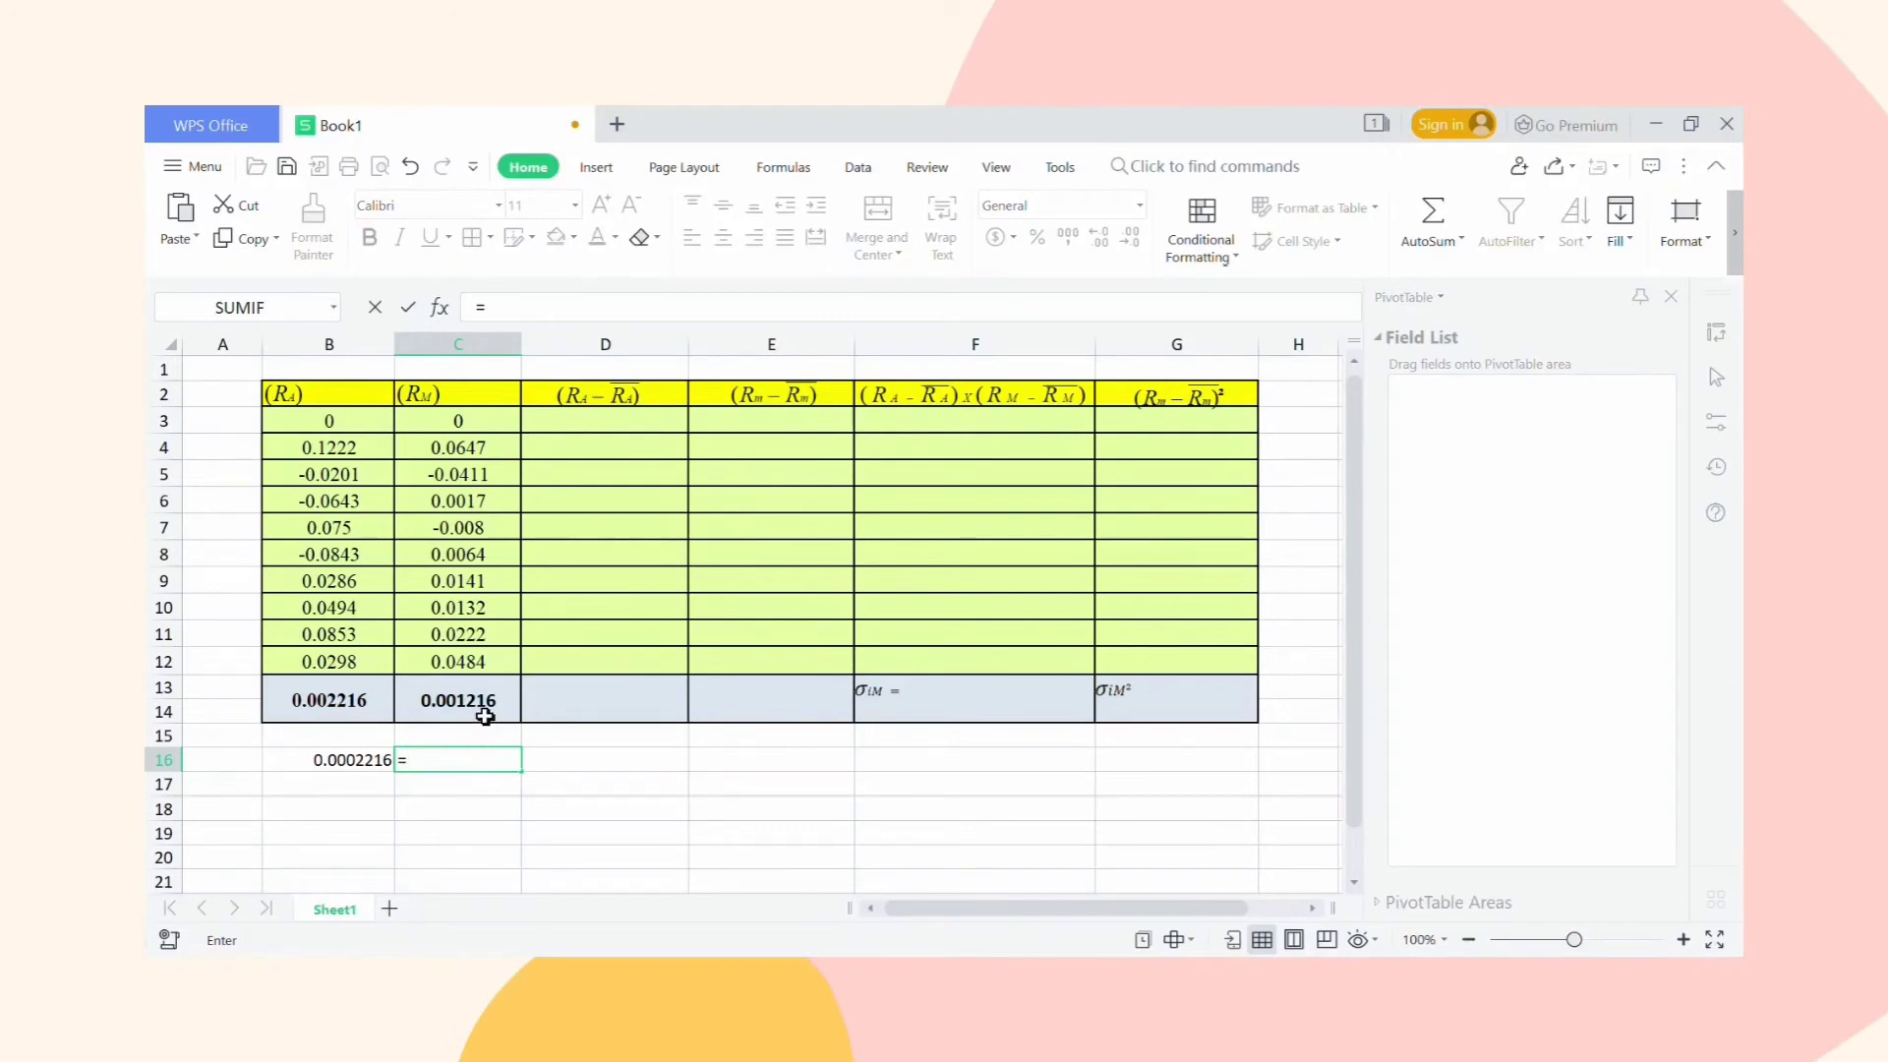
click(485, 716)
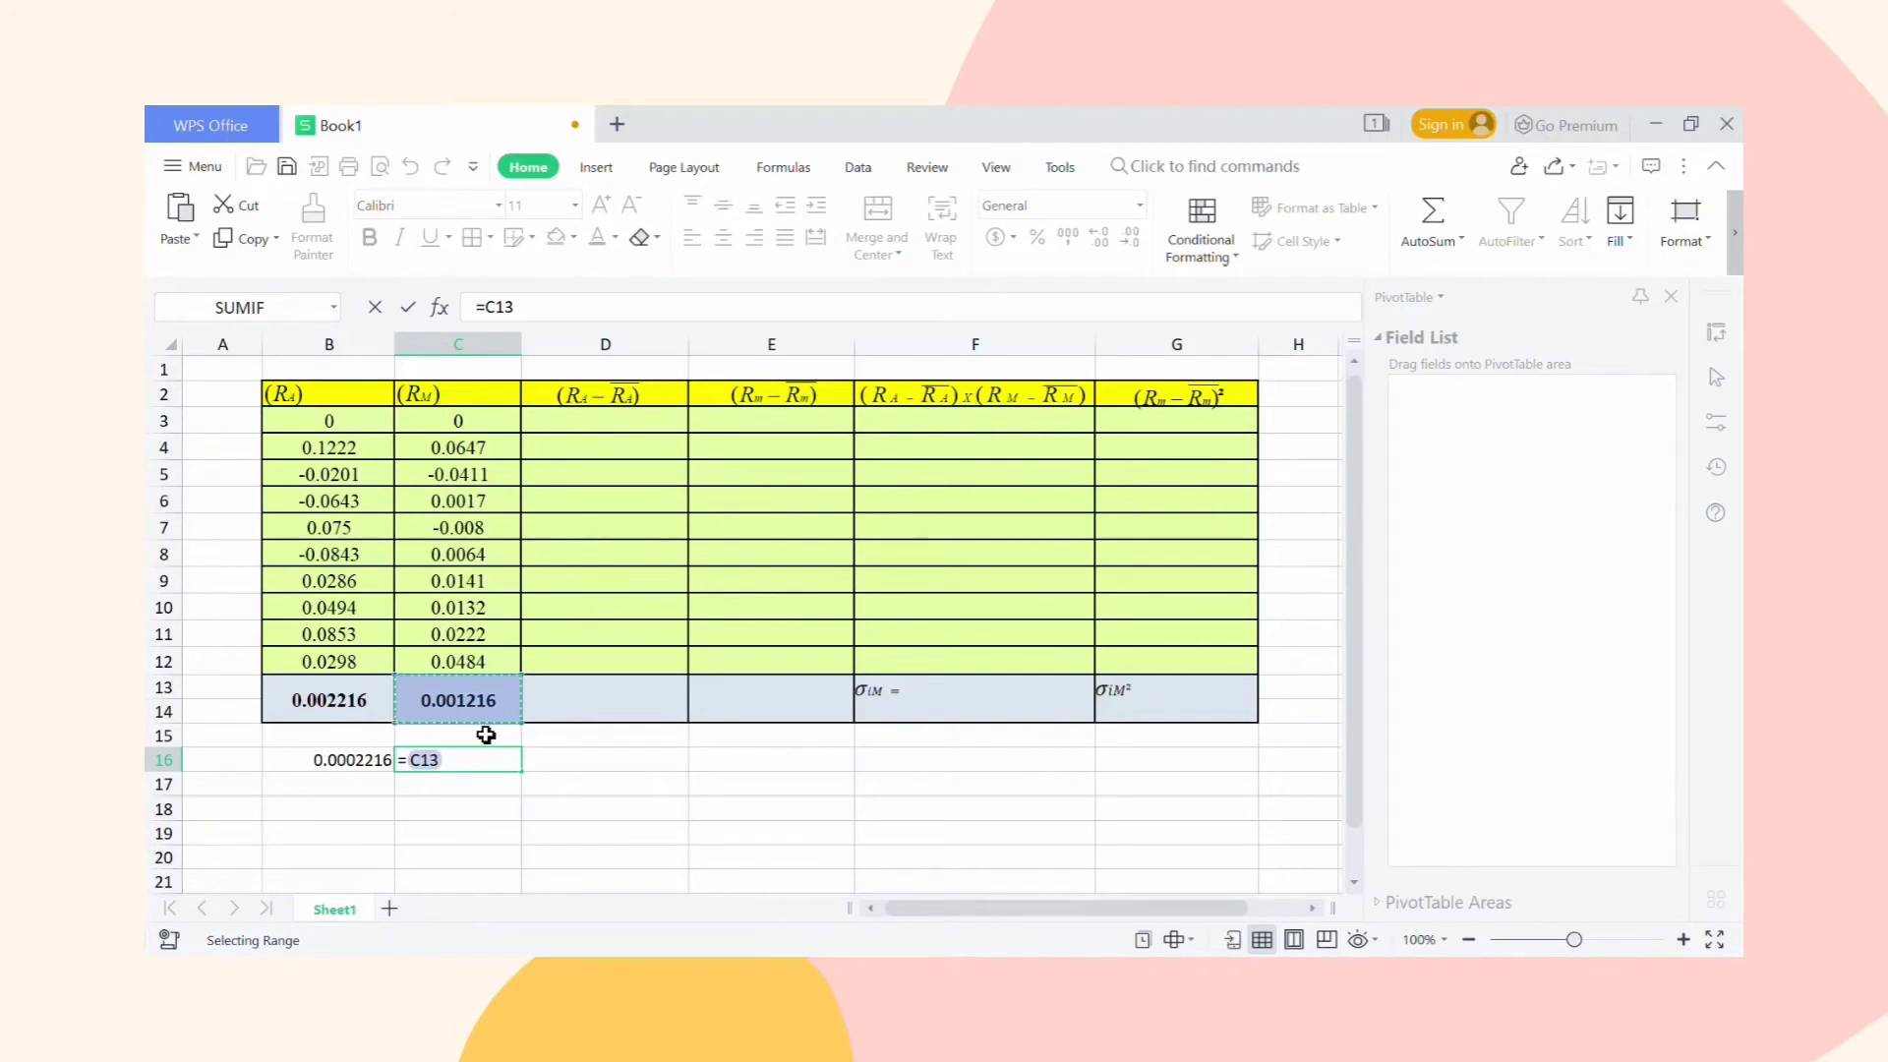
text(/)
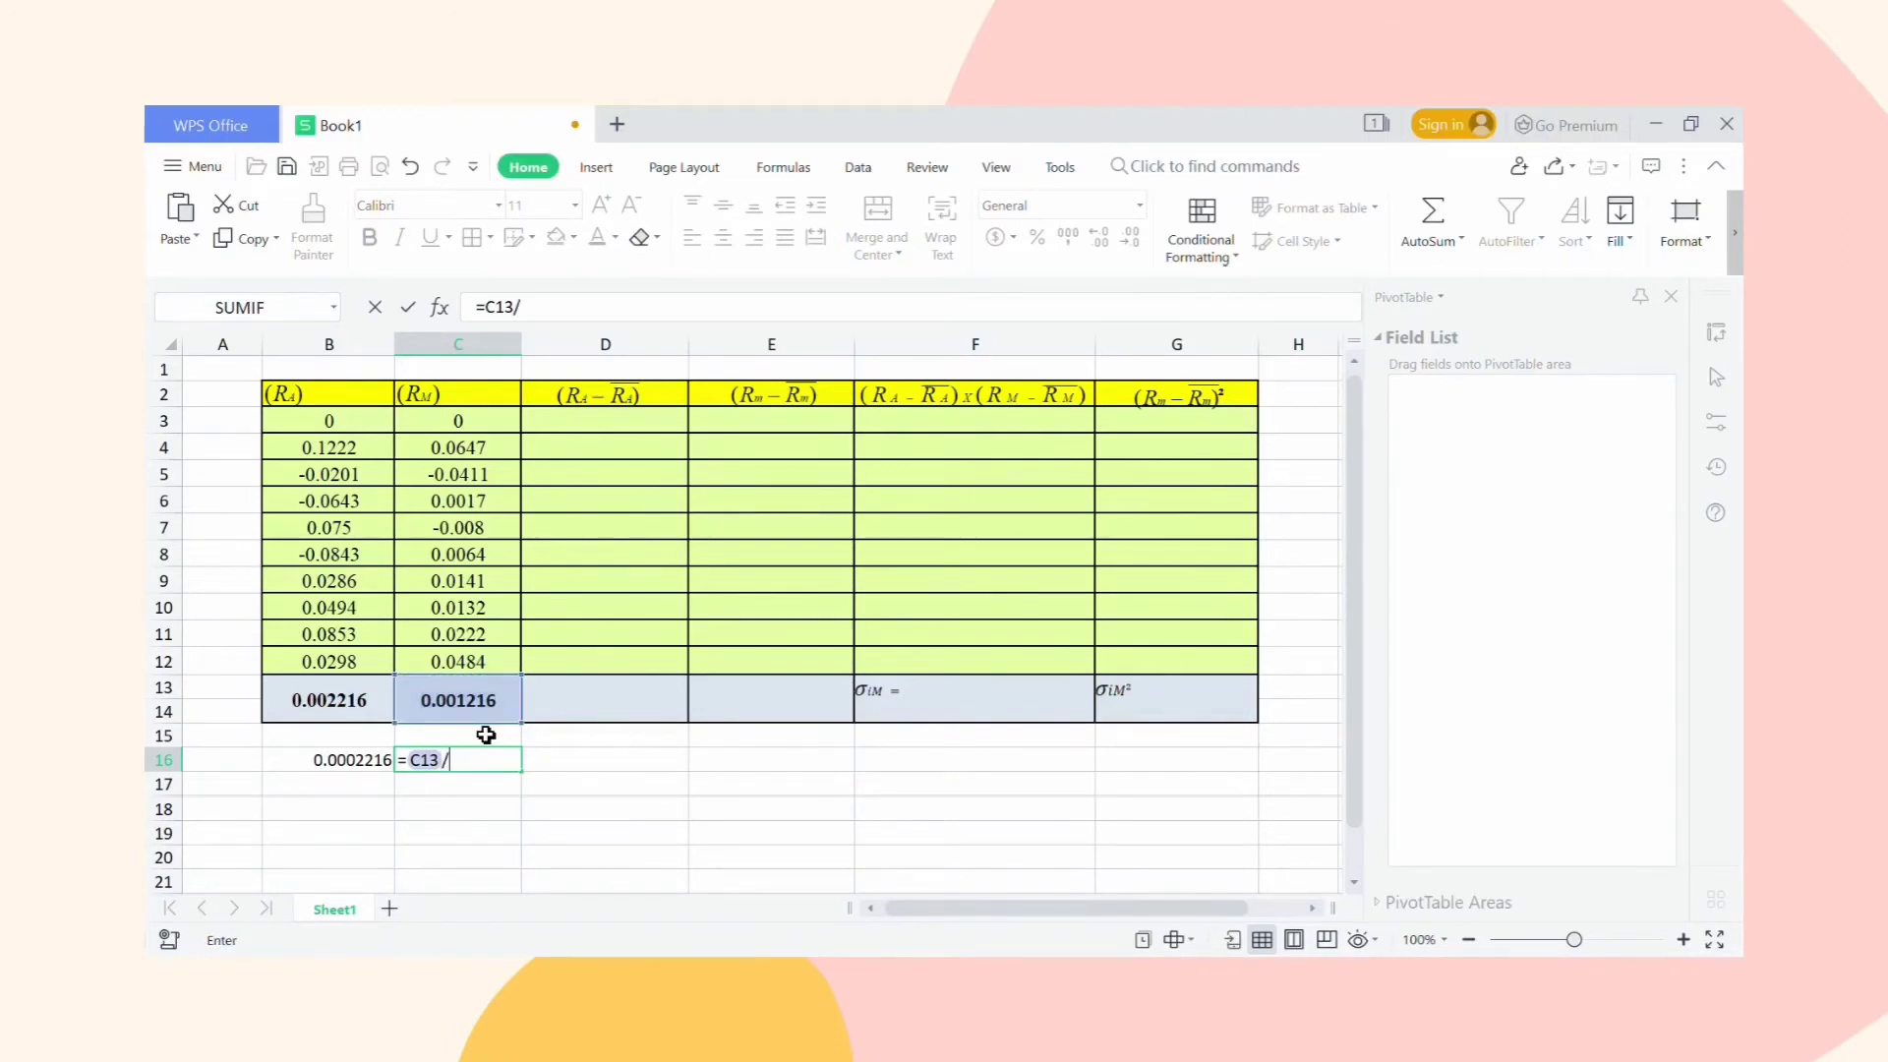
text(10)
key(Return)
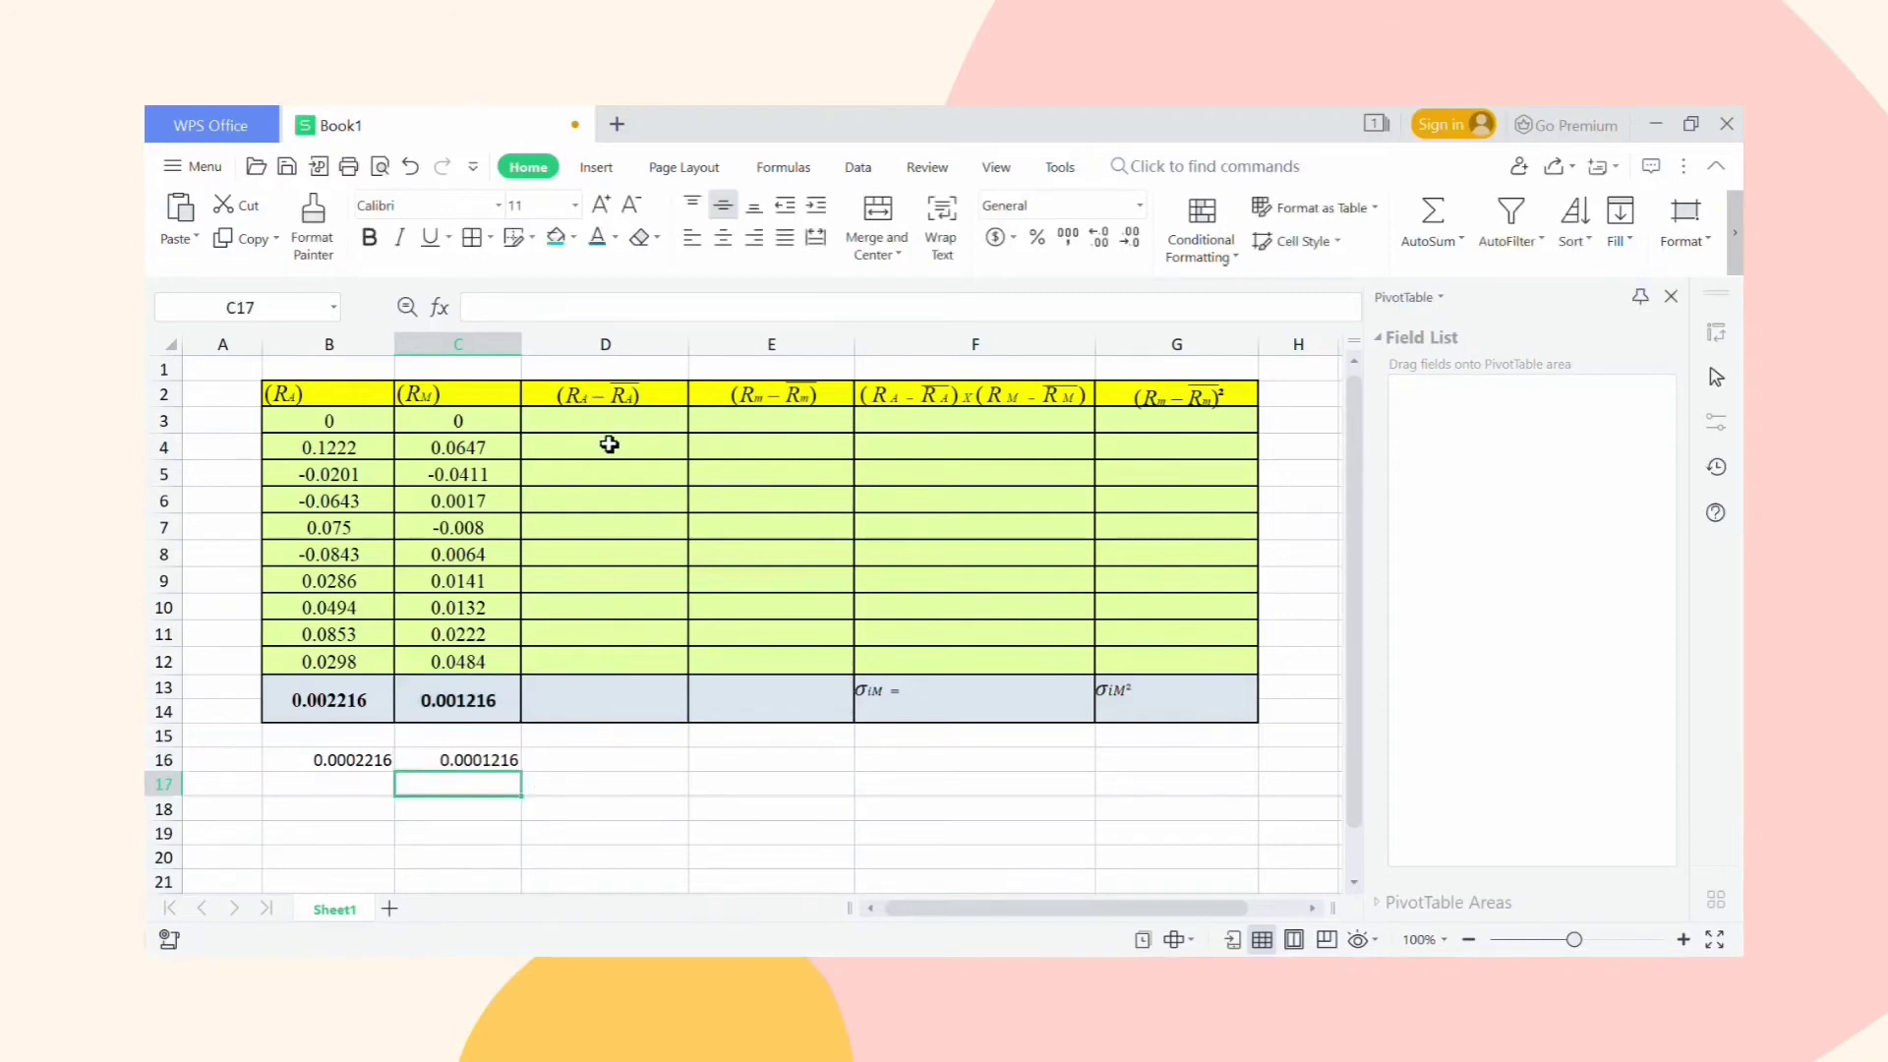
Compute the stock return deviations by entering =B3-B16 in D3 and filling the formula down through D12.
click(617, 435)
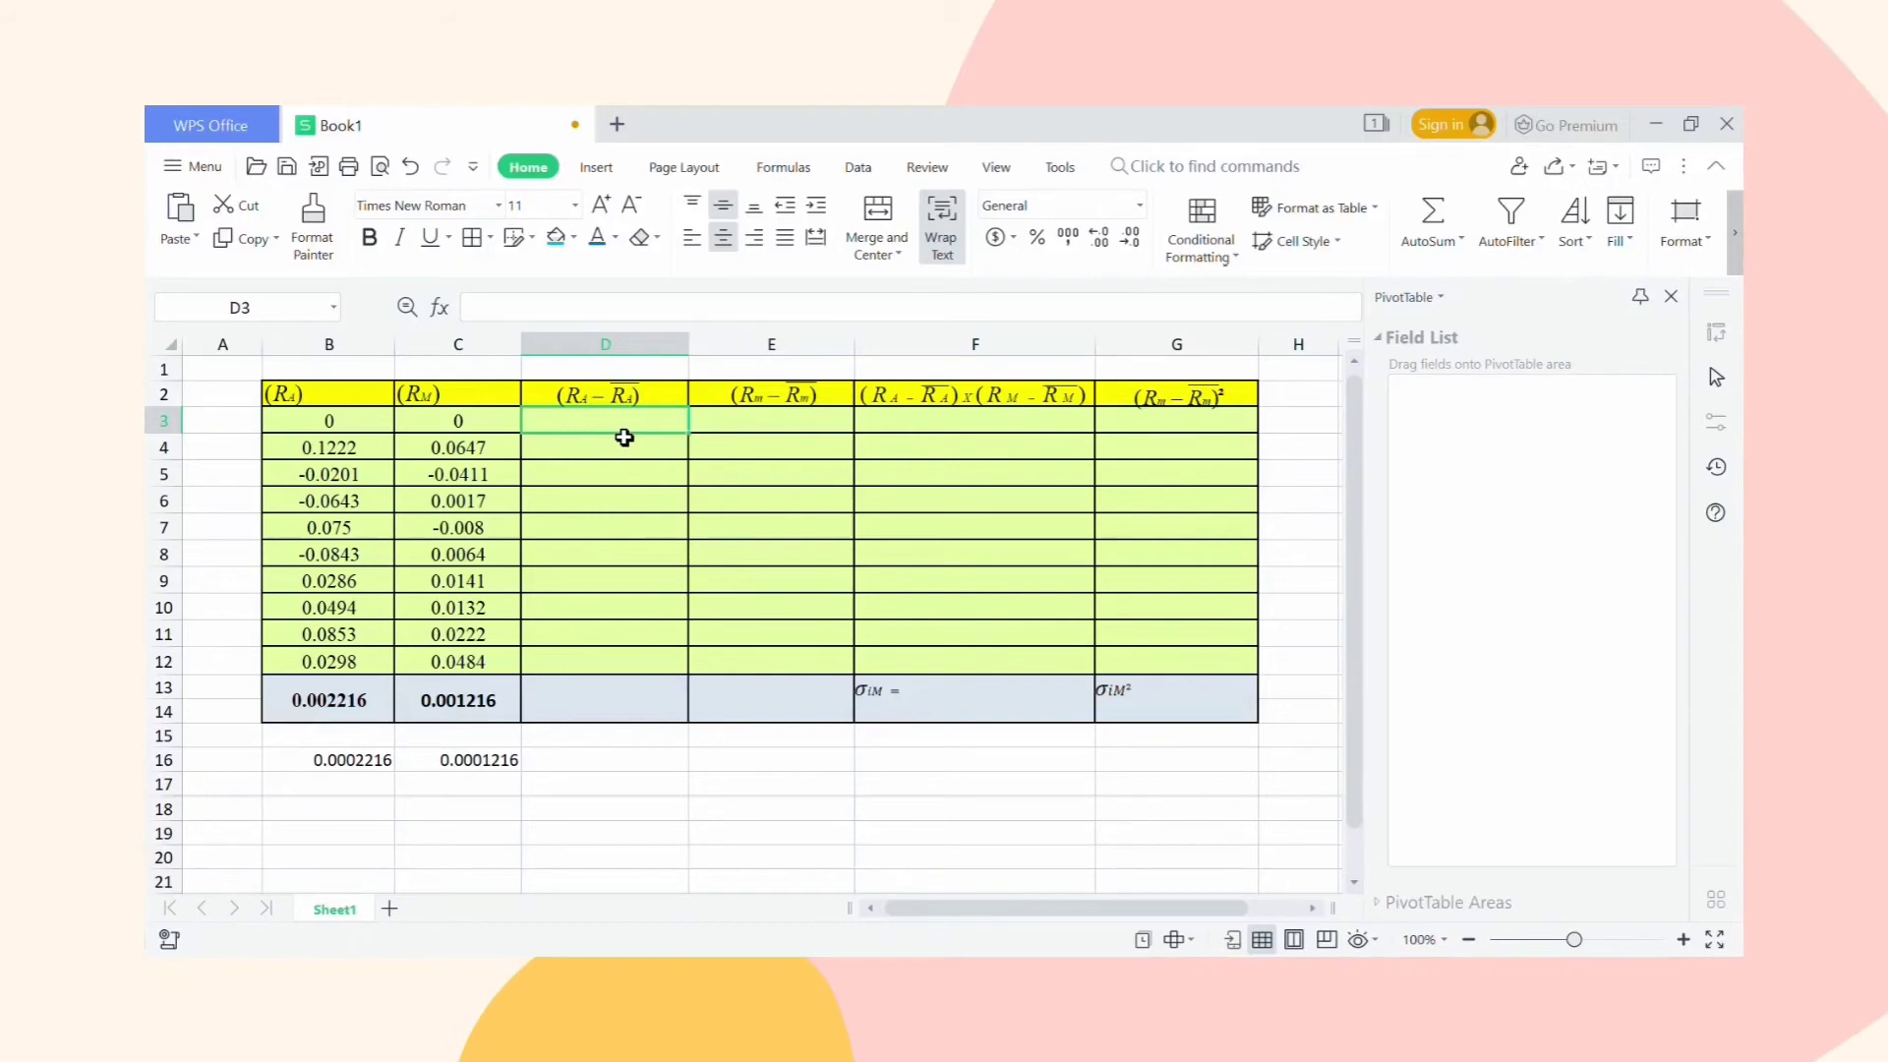
text(=)
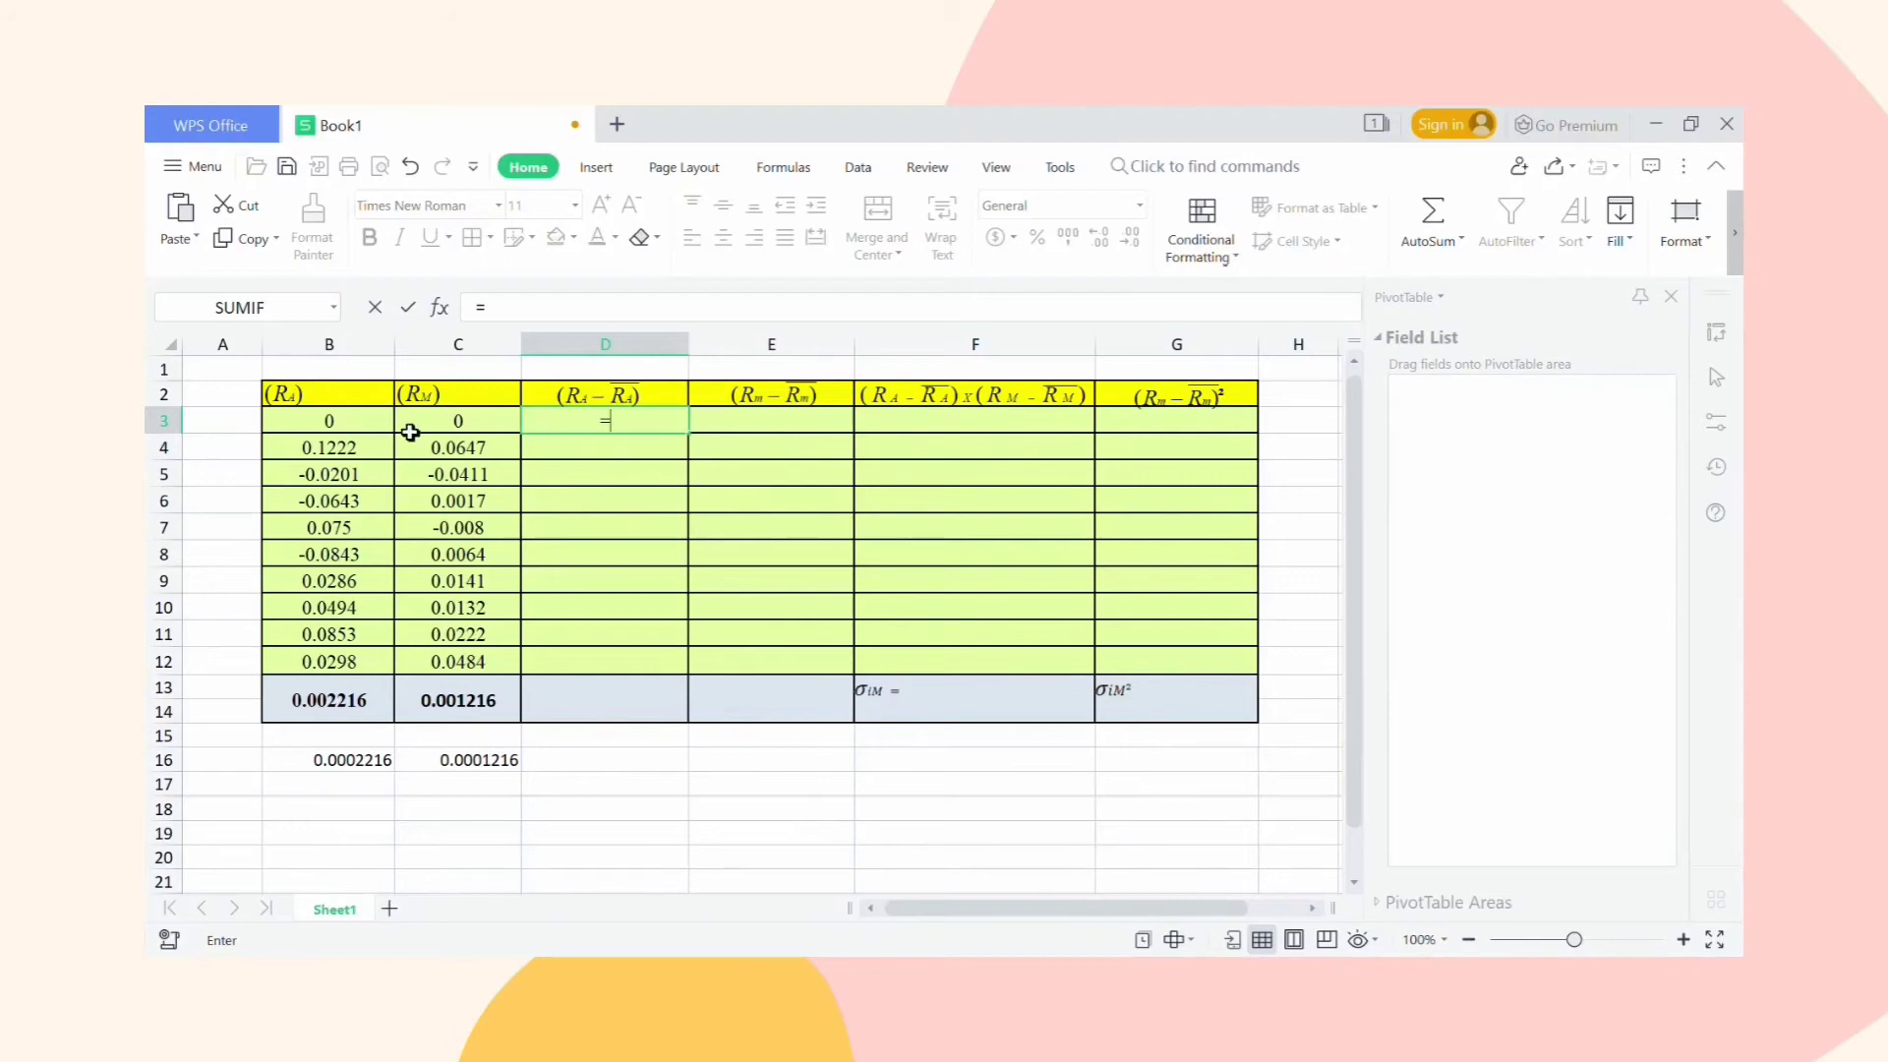
click(375, 426)
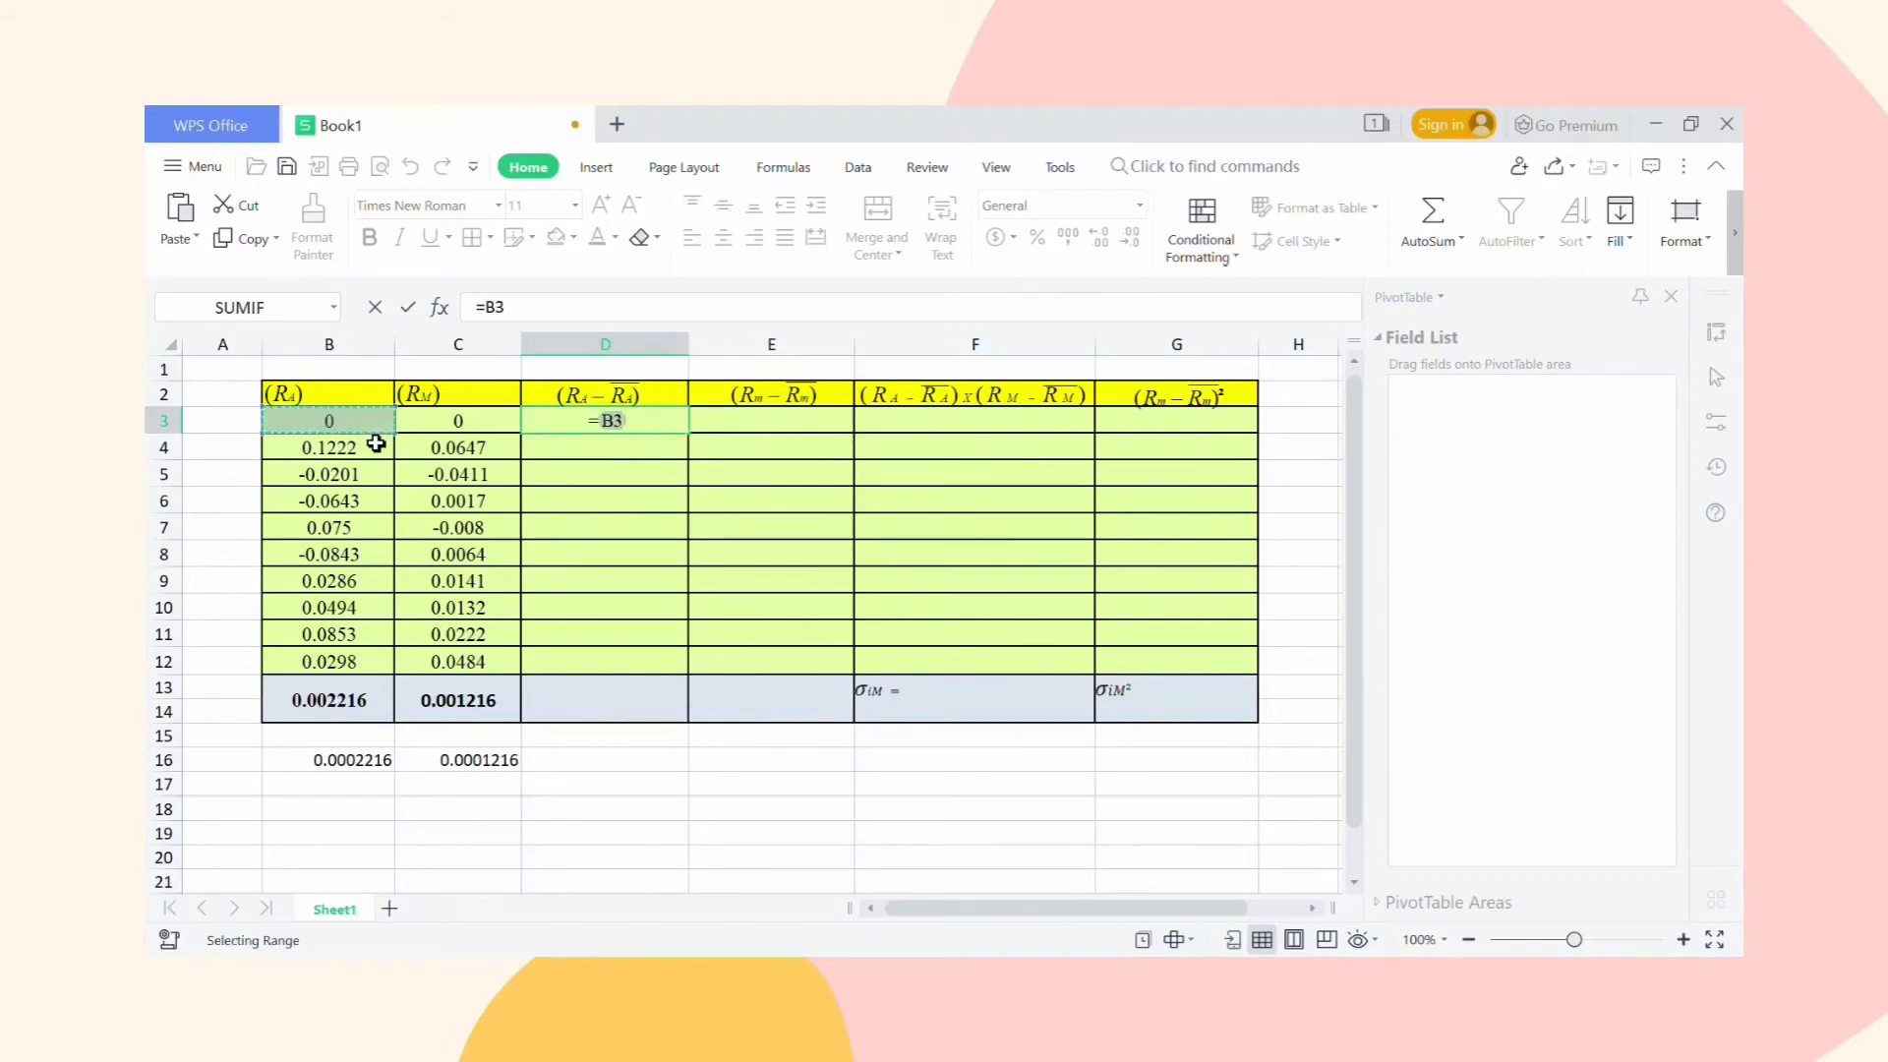
text(-)
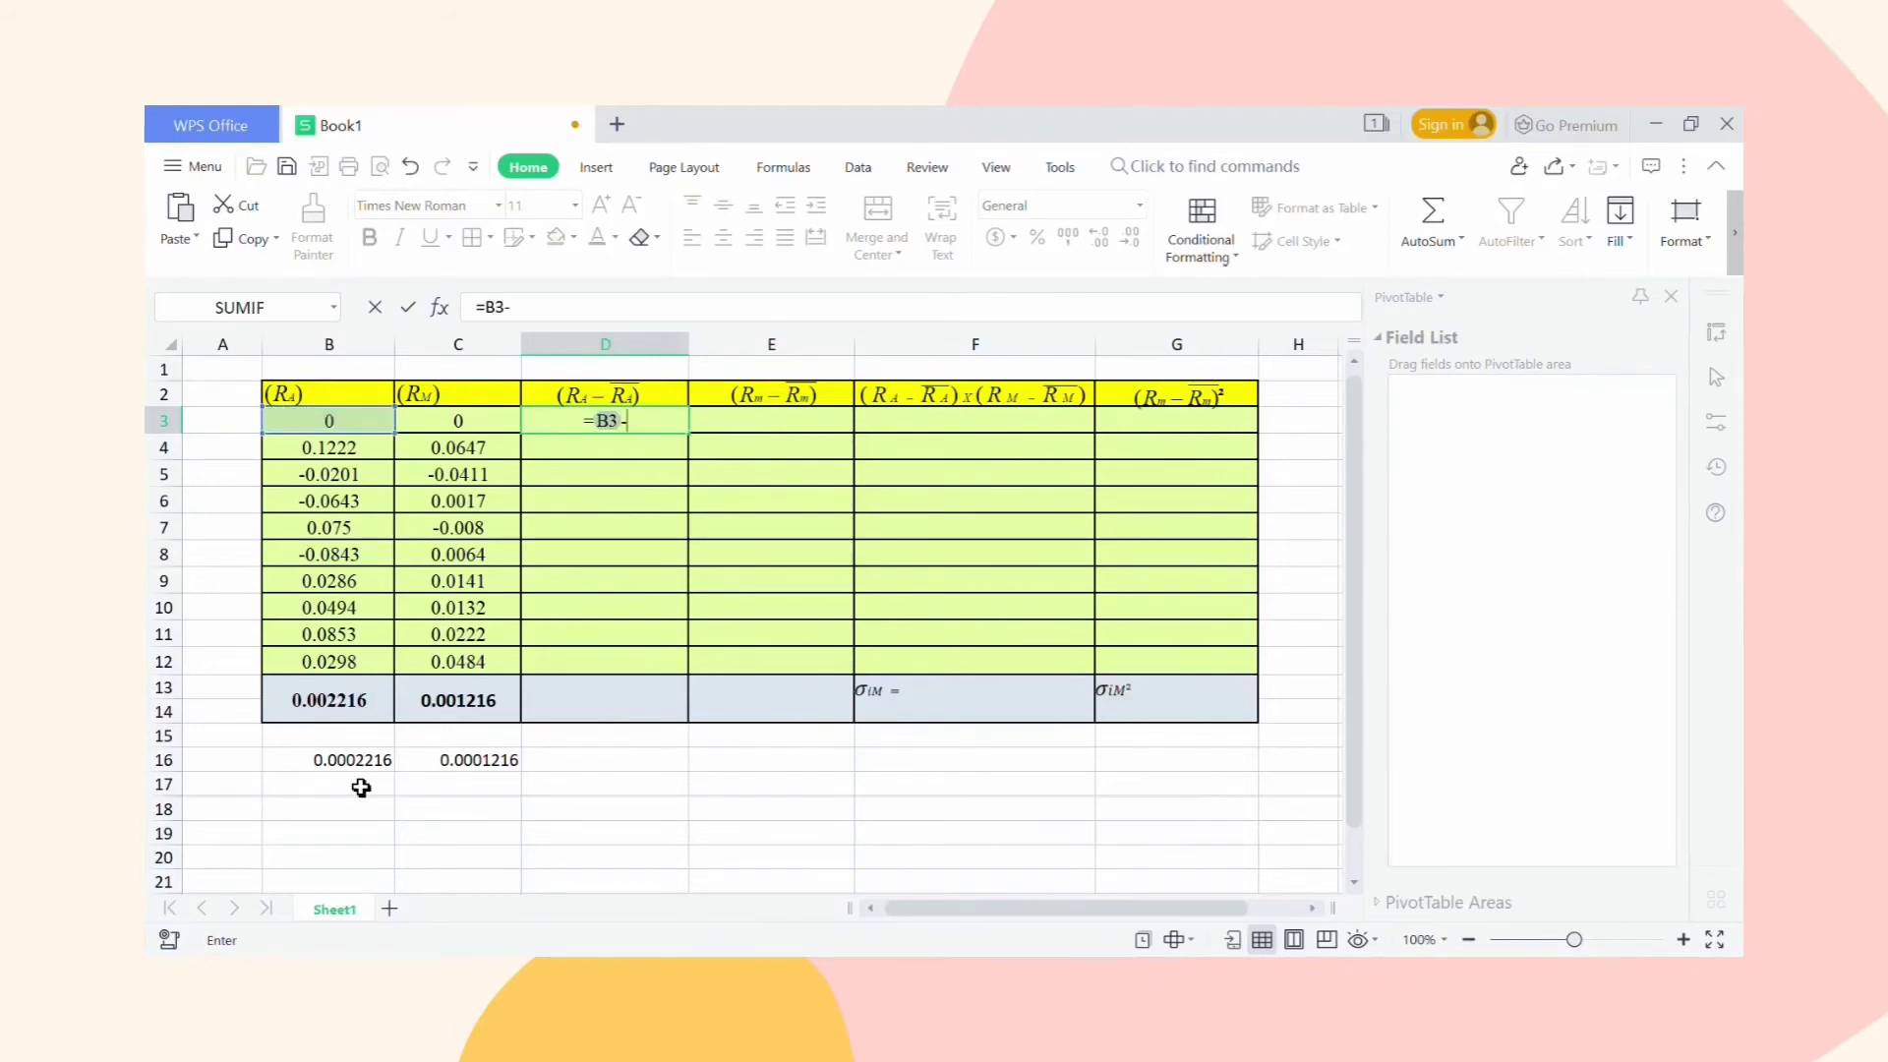
click(340, 784)
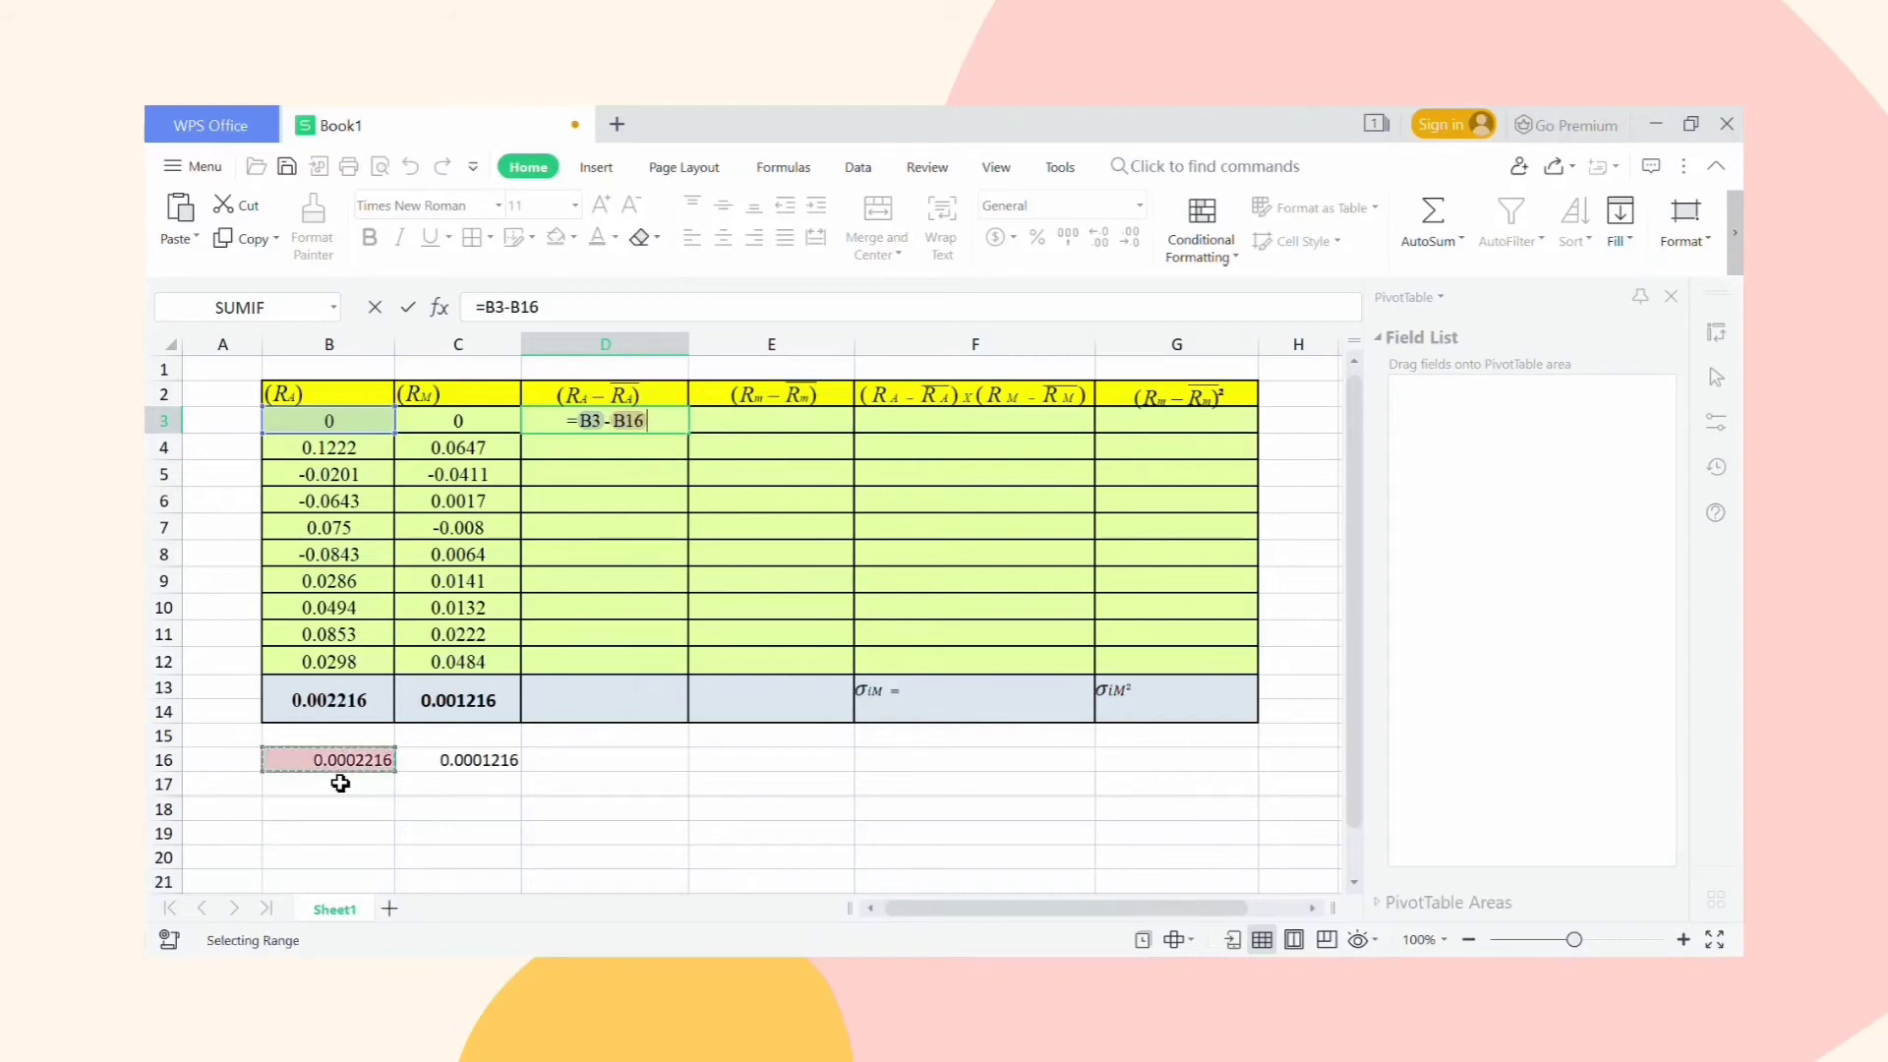
key(Return)
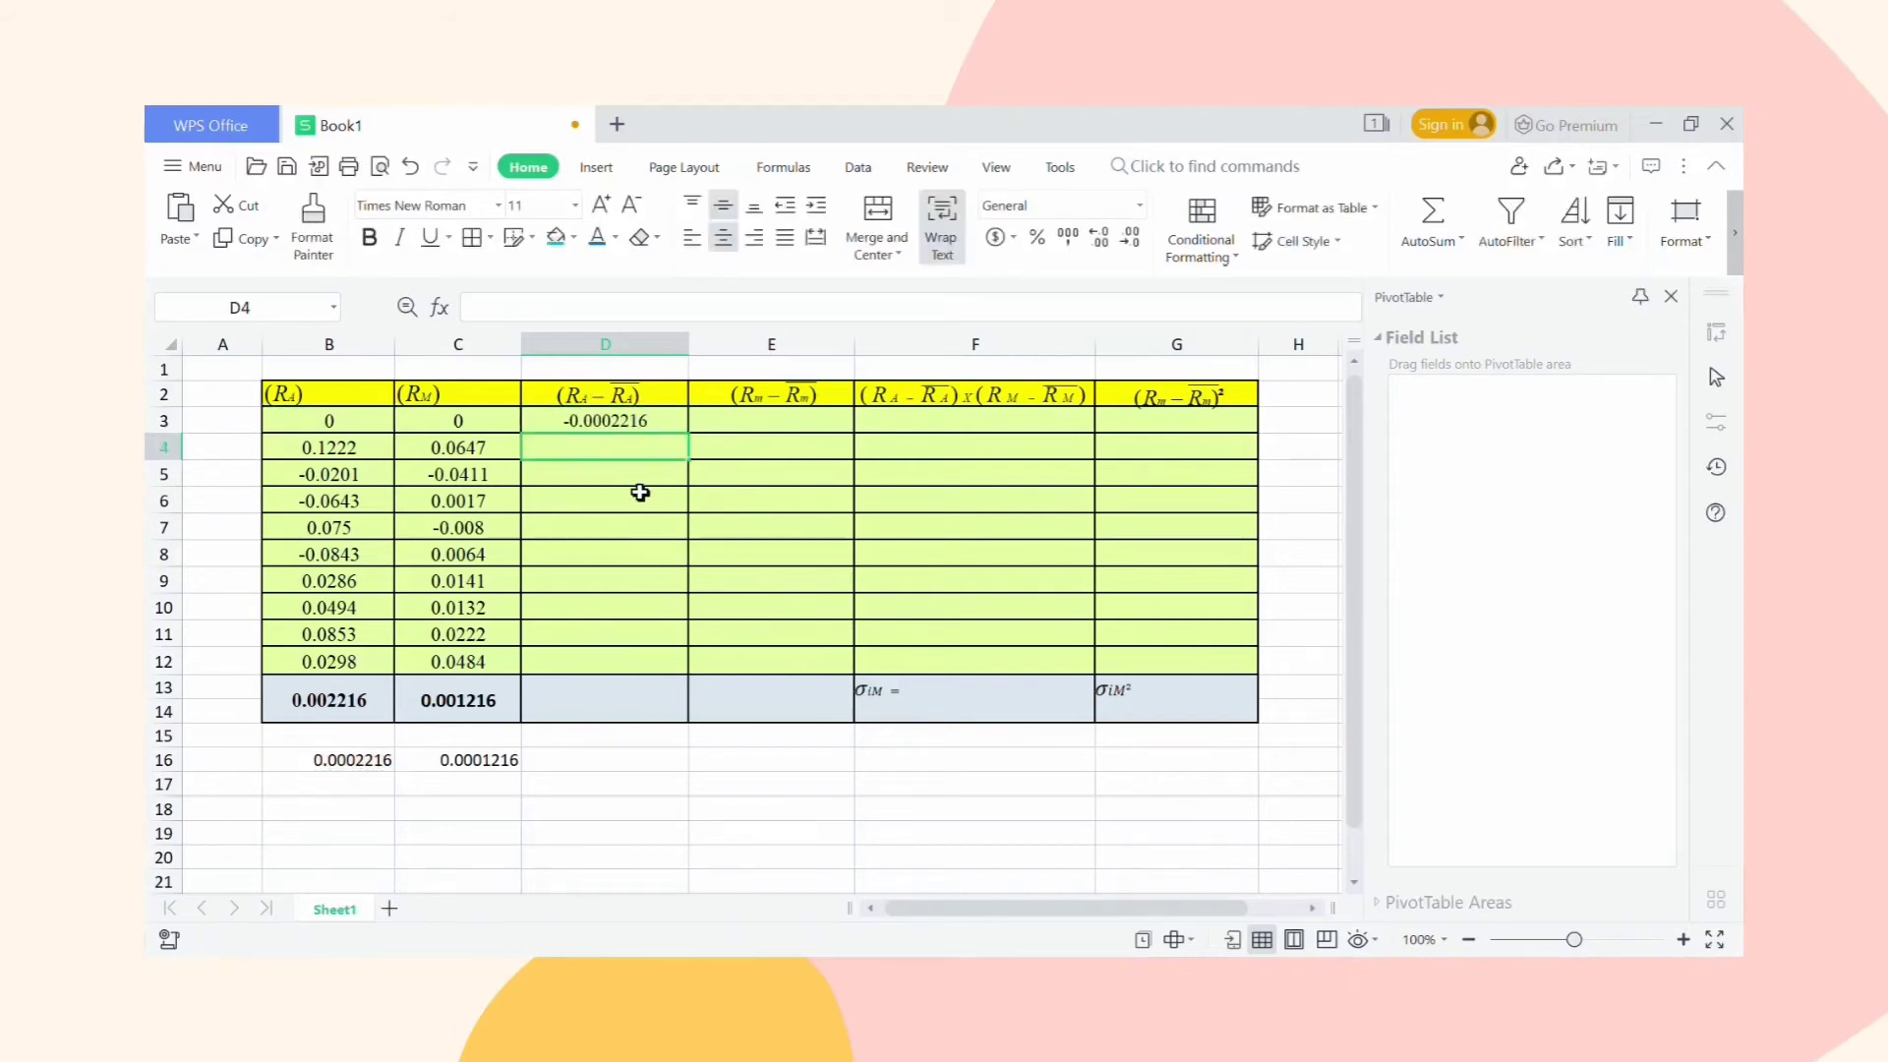
click(672, 437)
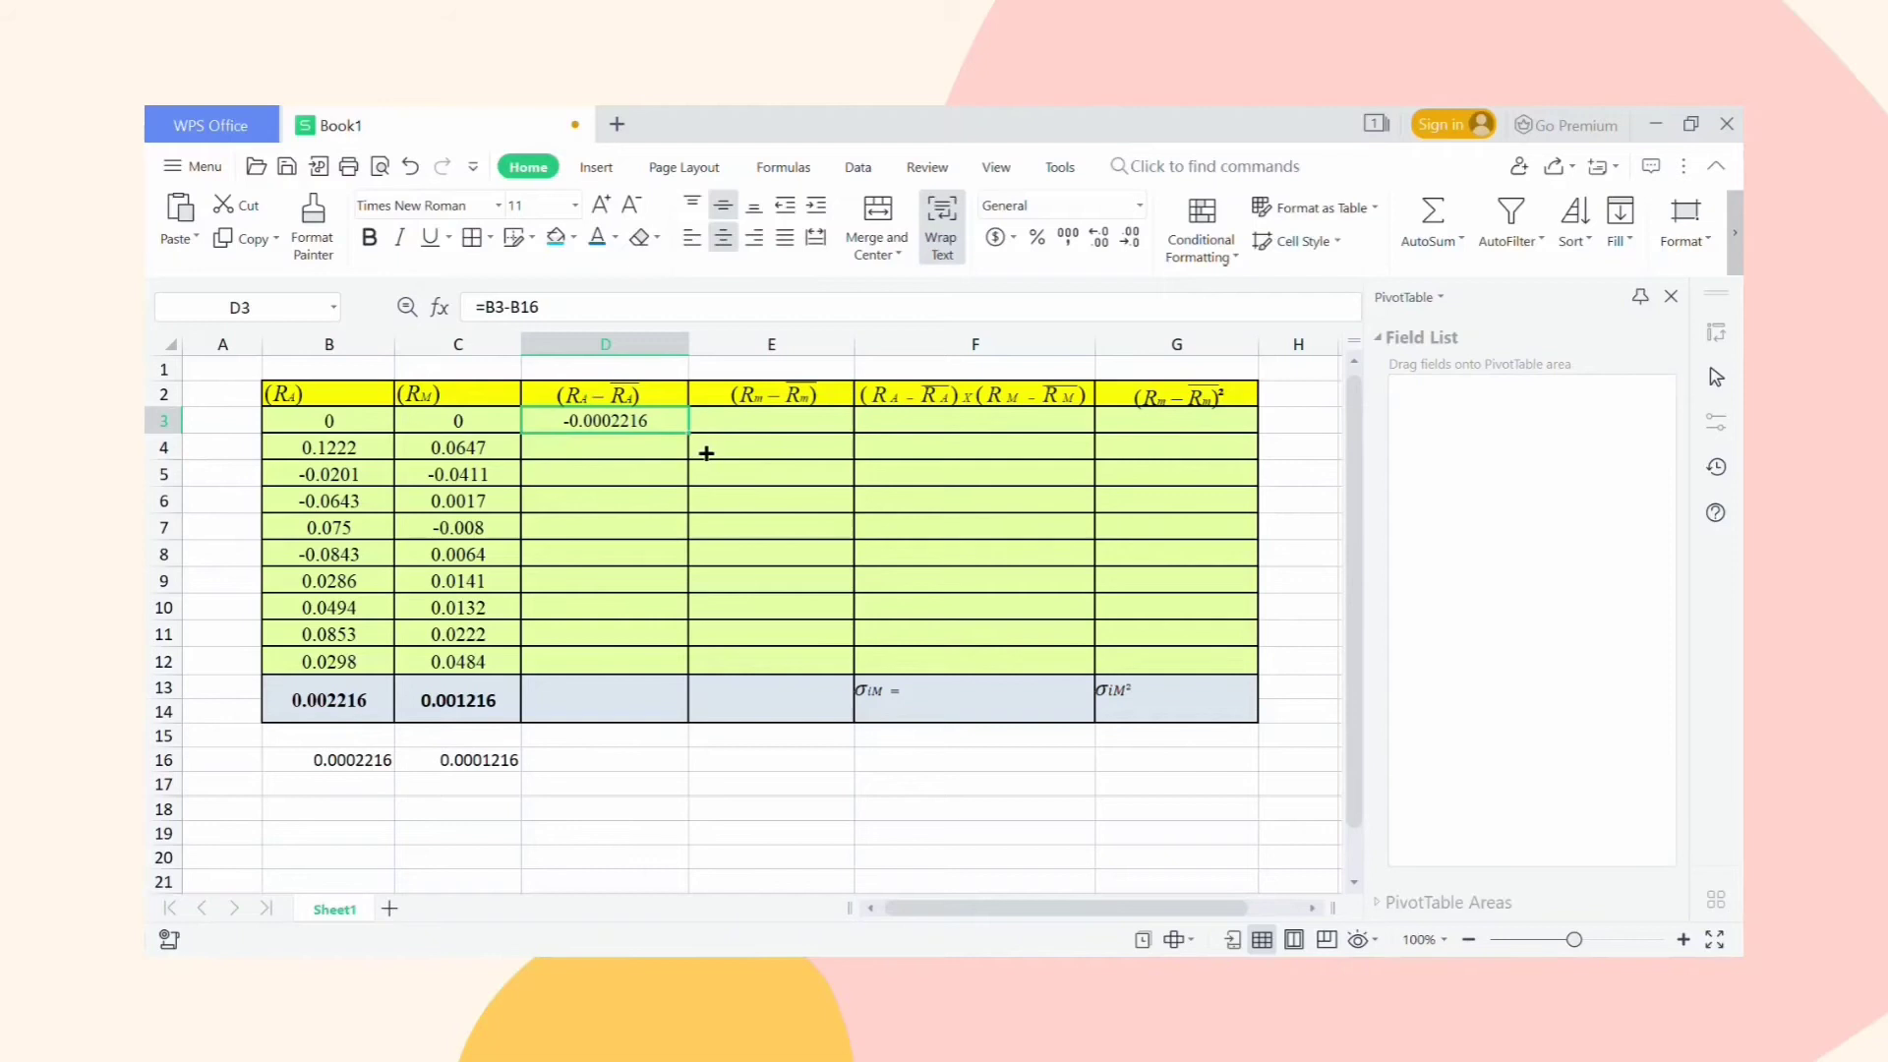
drag(688, 434, 687, 688)
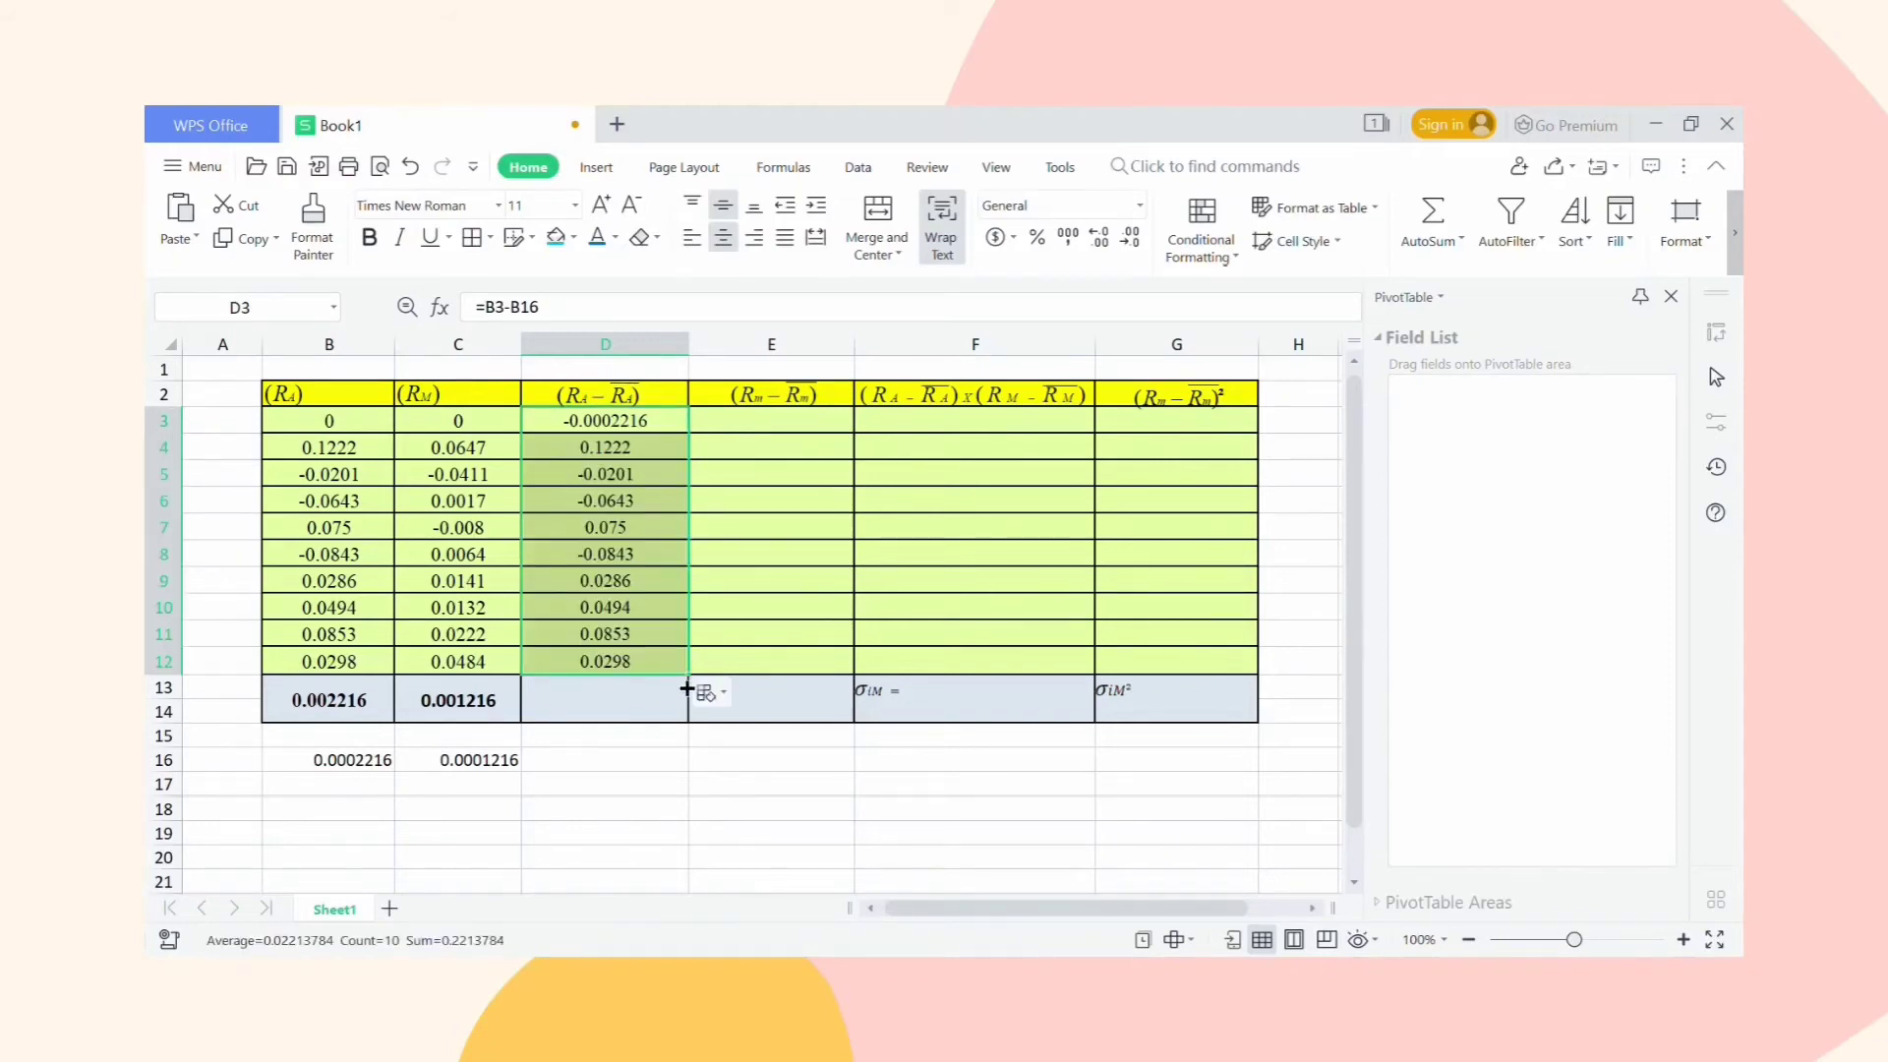
Average the stock return deviations in merged cell D13 with the AVERAGE function over D3:D12.
click(669, 712)
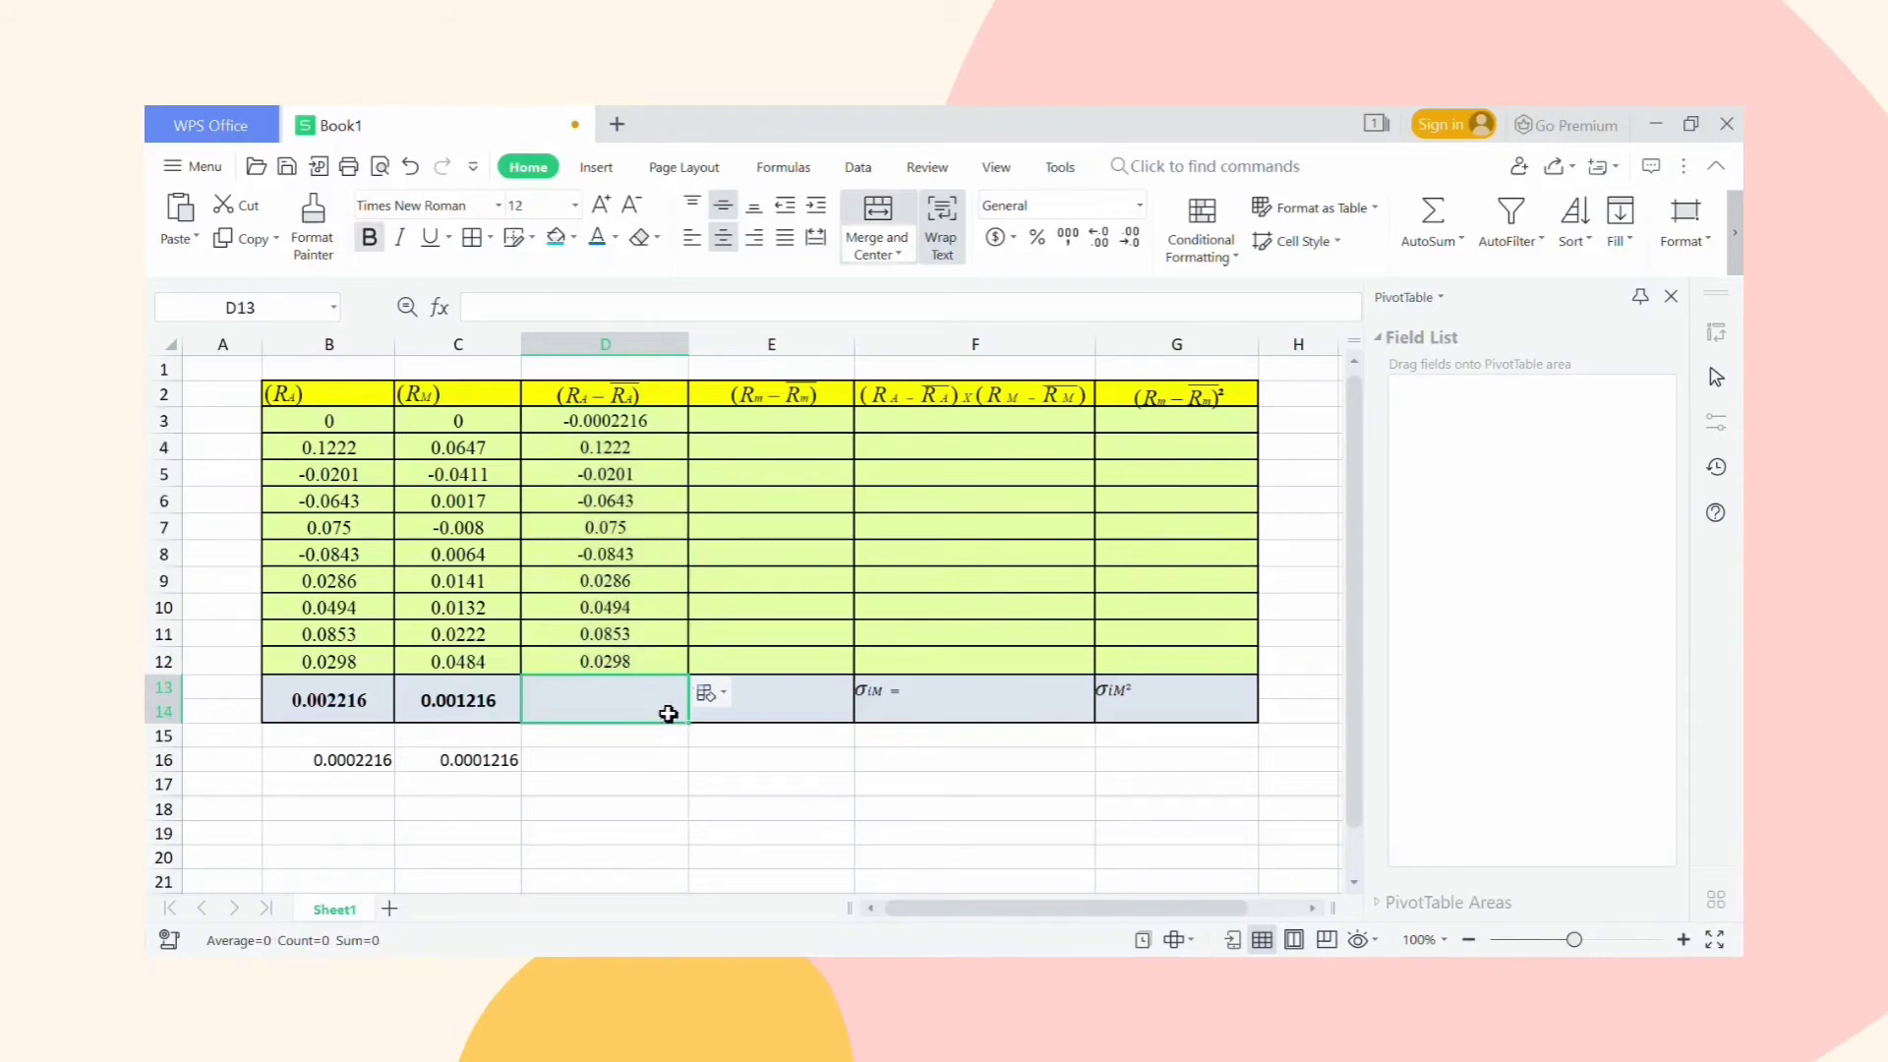
text(=aveage()
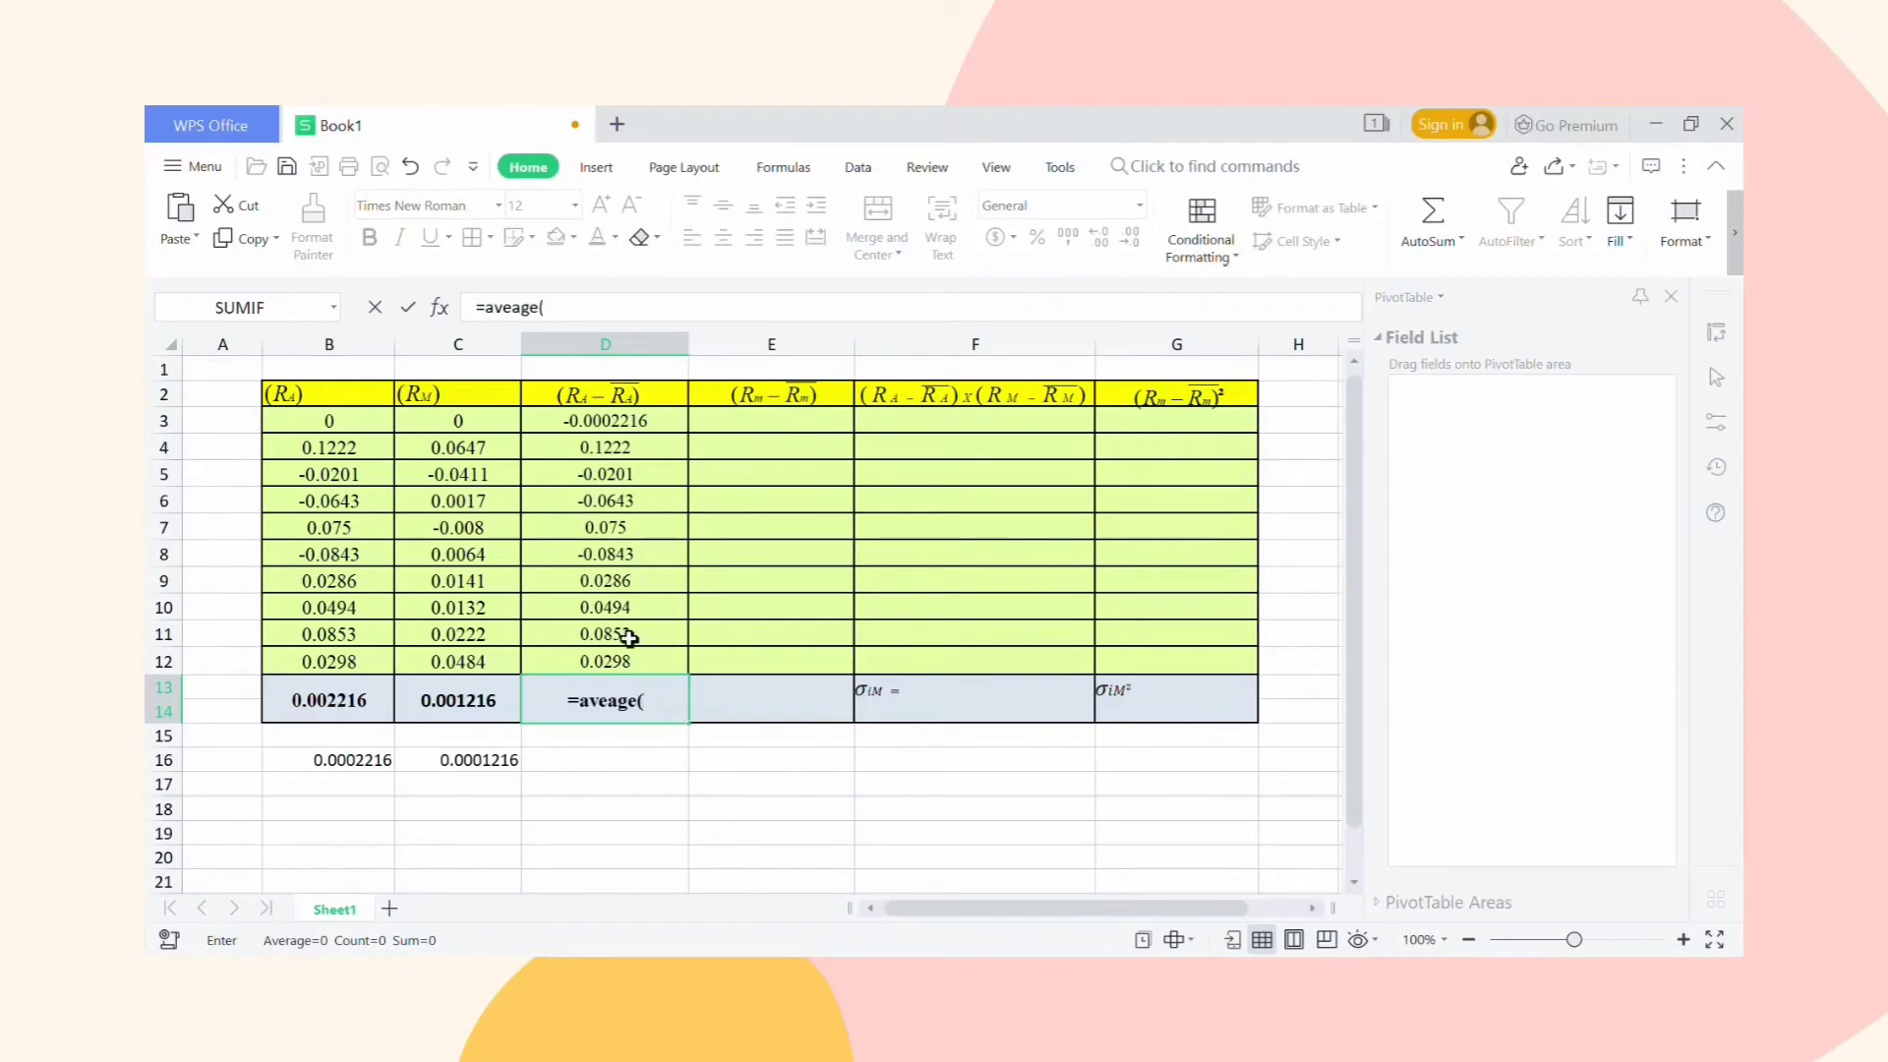
click(620, 714)
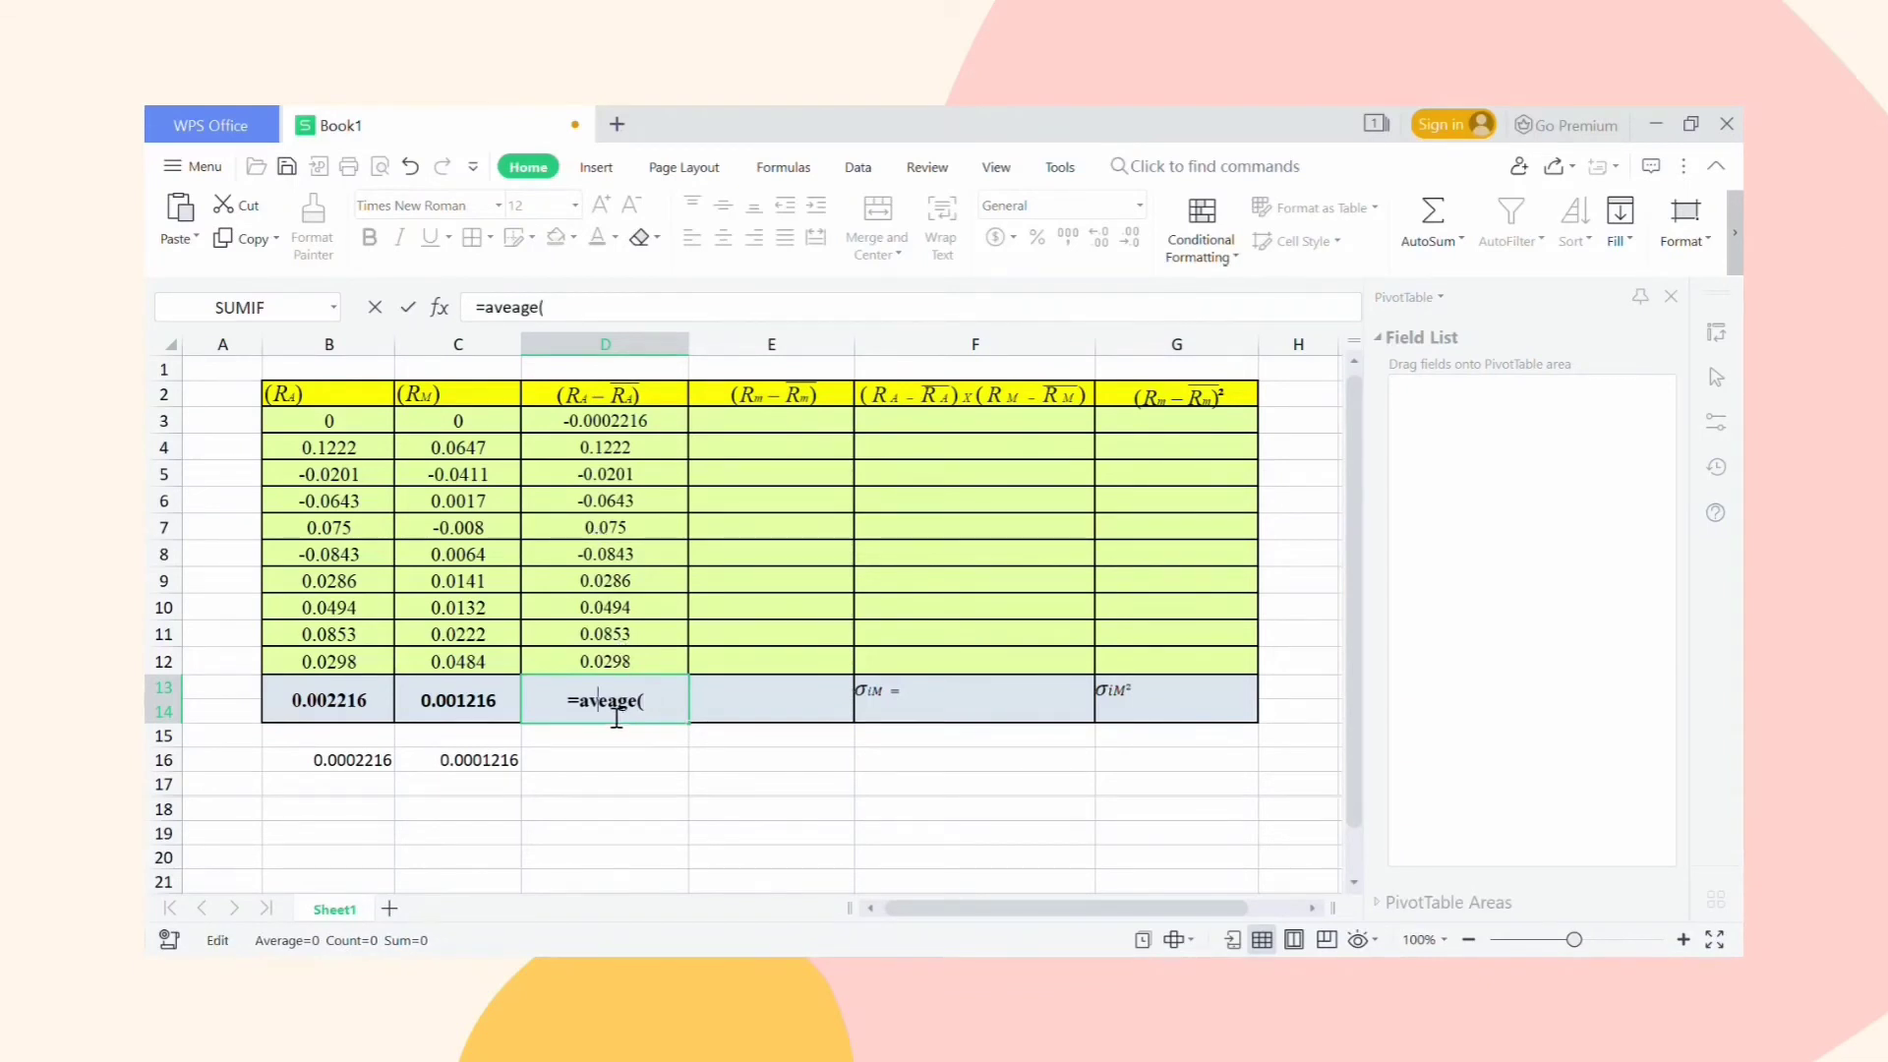
text(r)
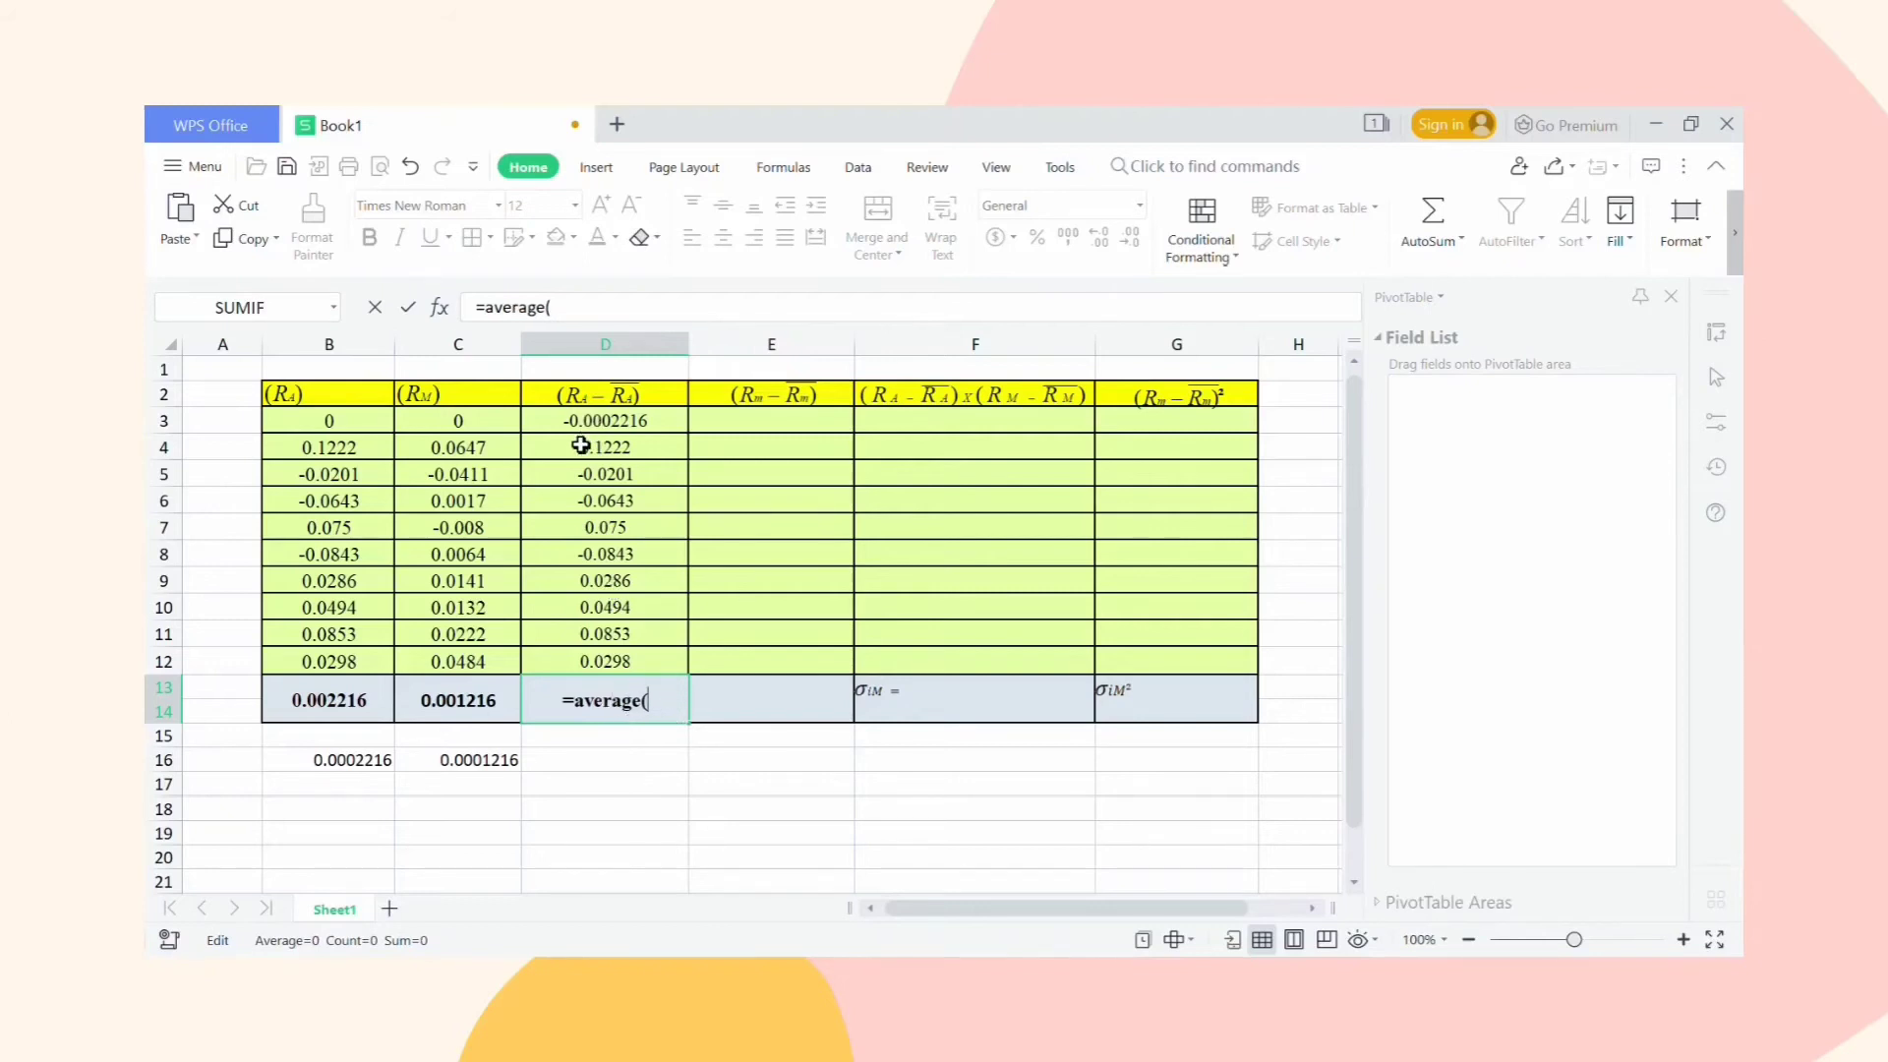
drag(581, 428, 671, 679)
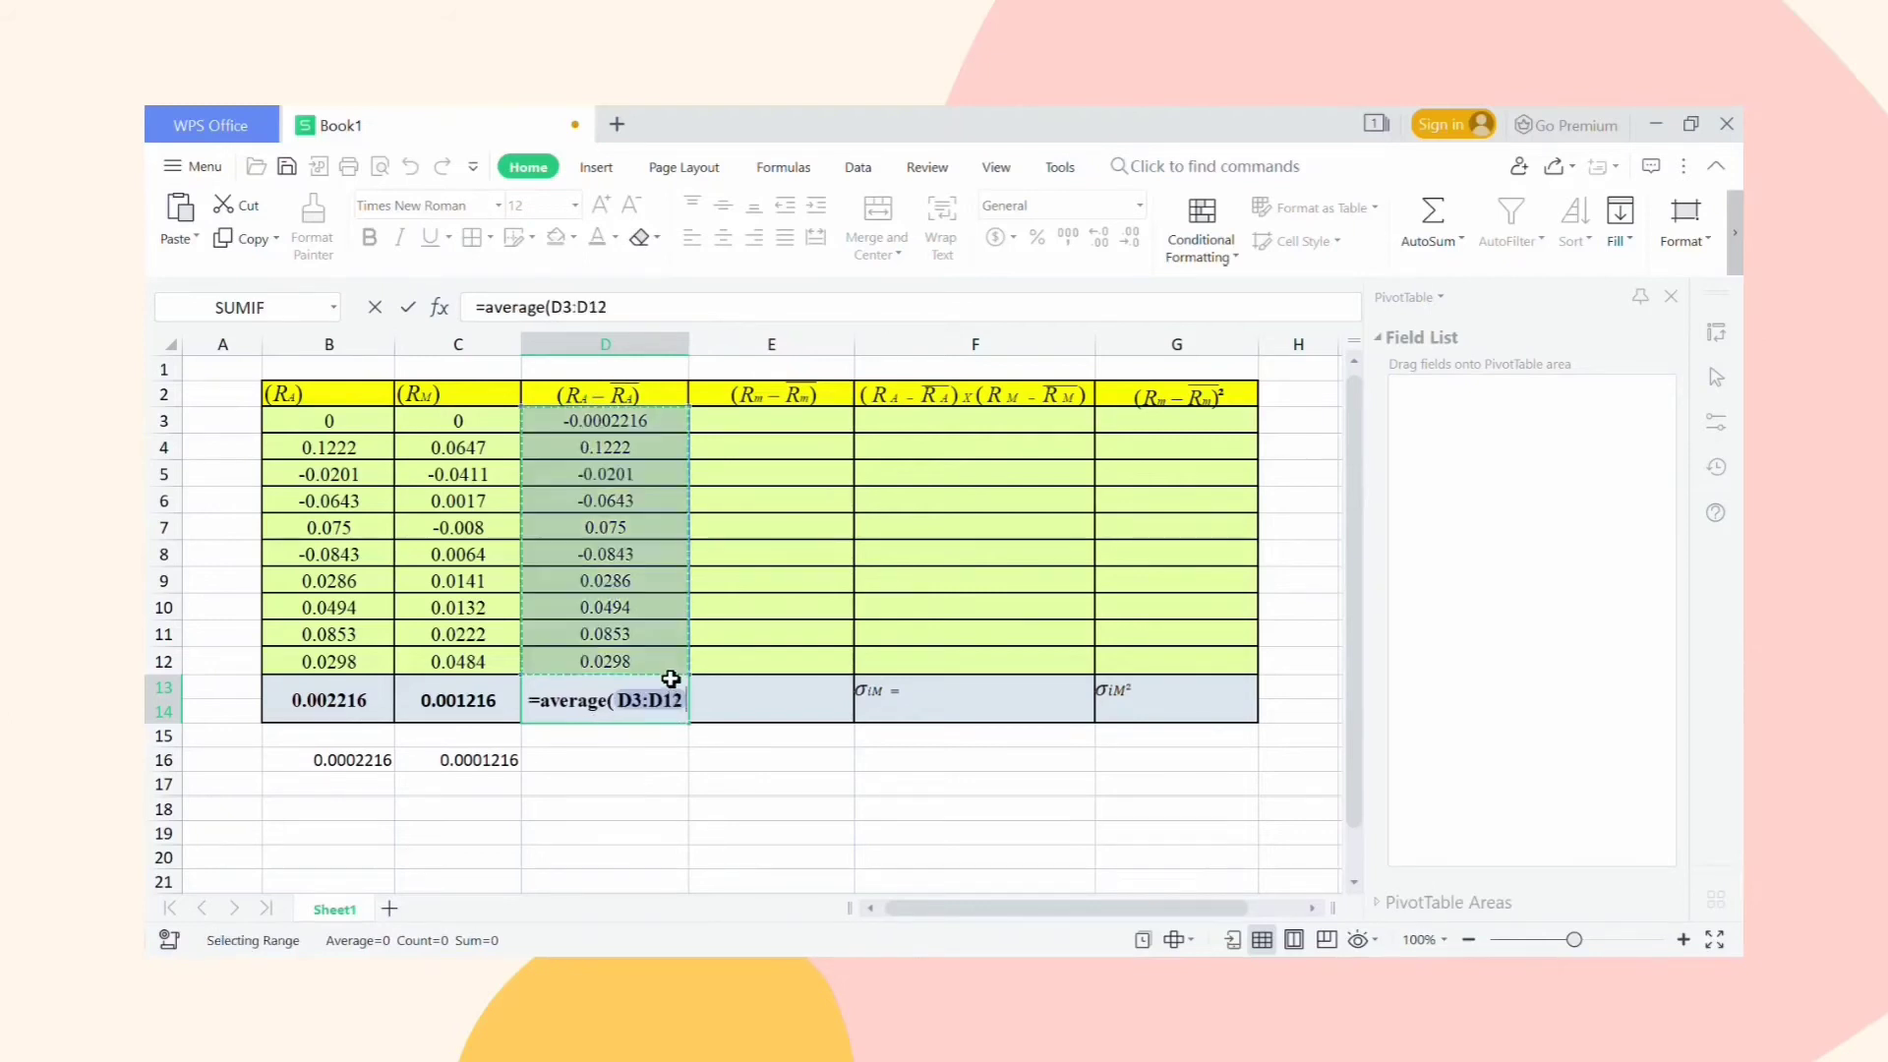
key(Return)
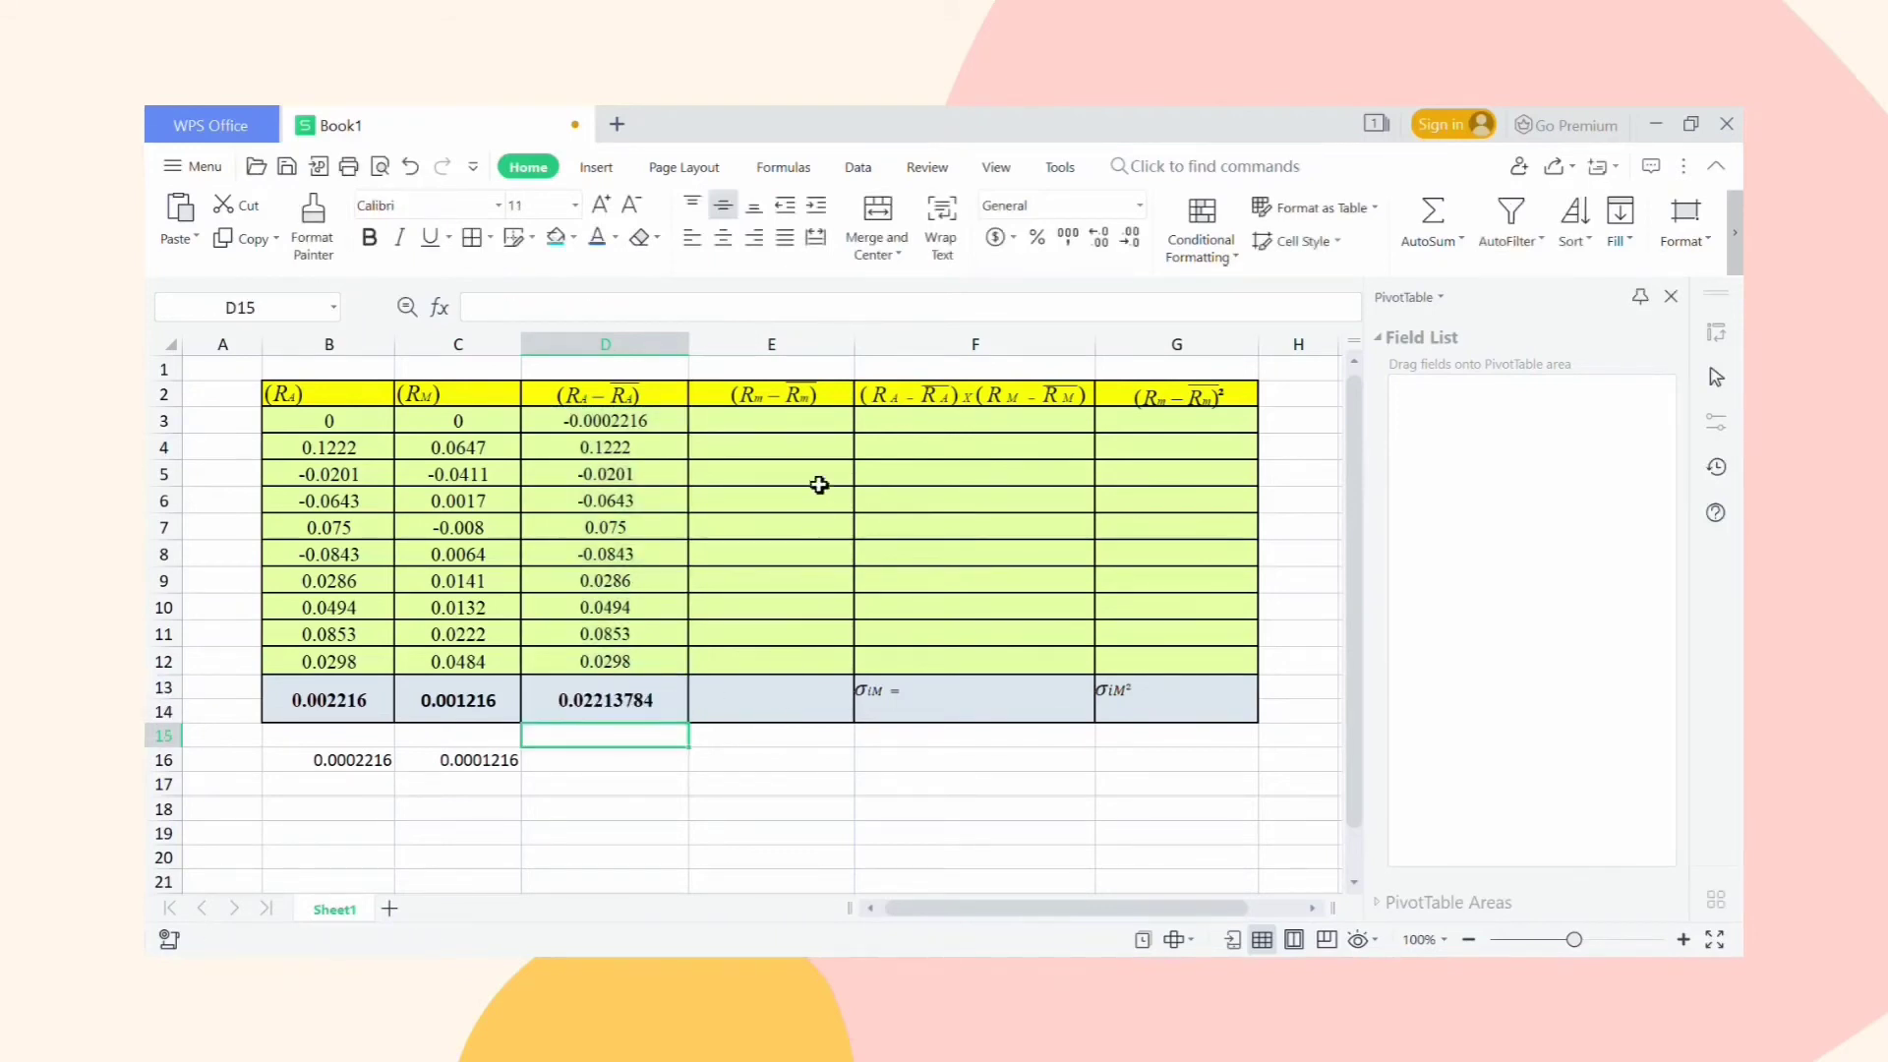
Compute the market return deviations by entering =C3-C16 in E3 and filling the formula down through E12.
click(789, 429)
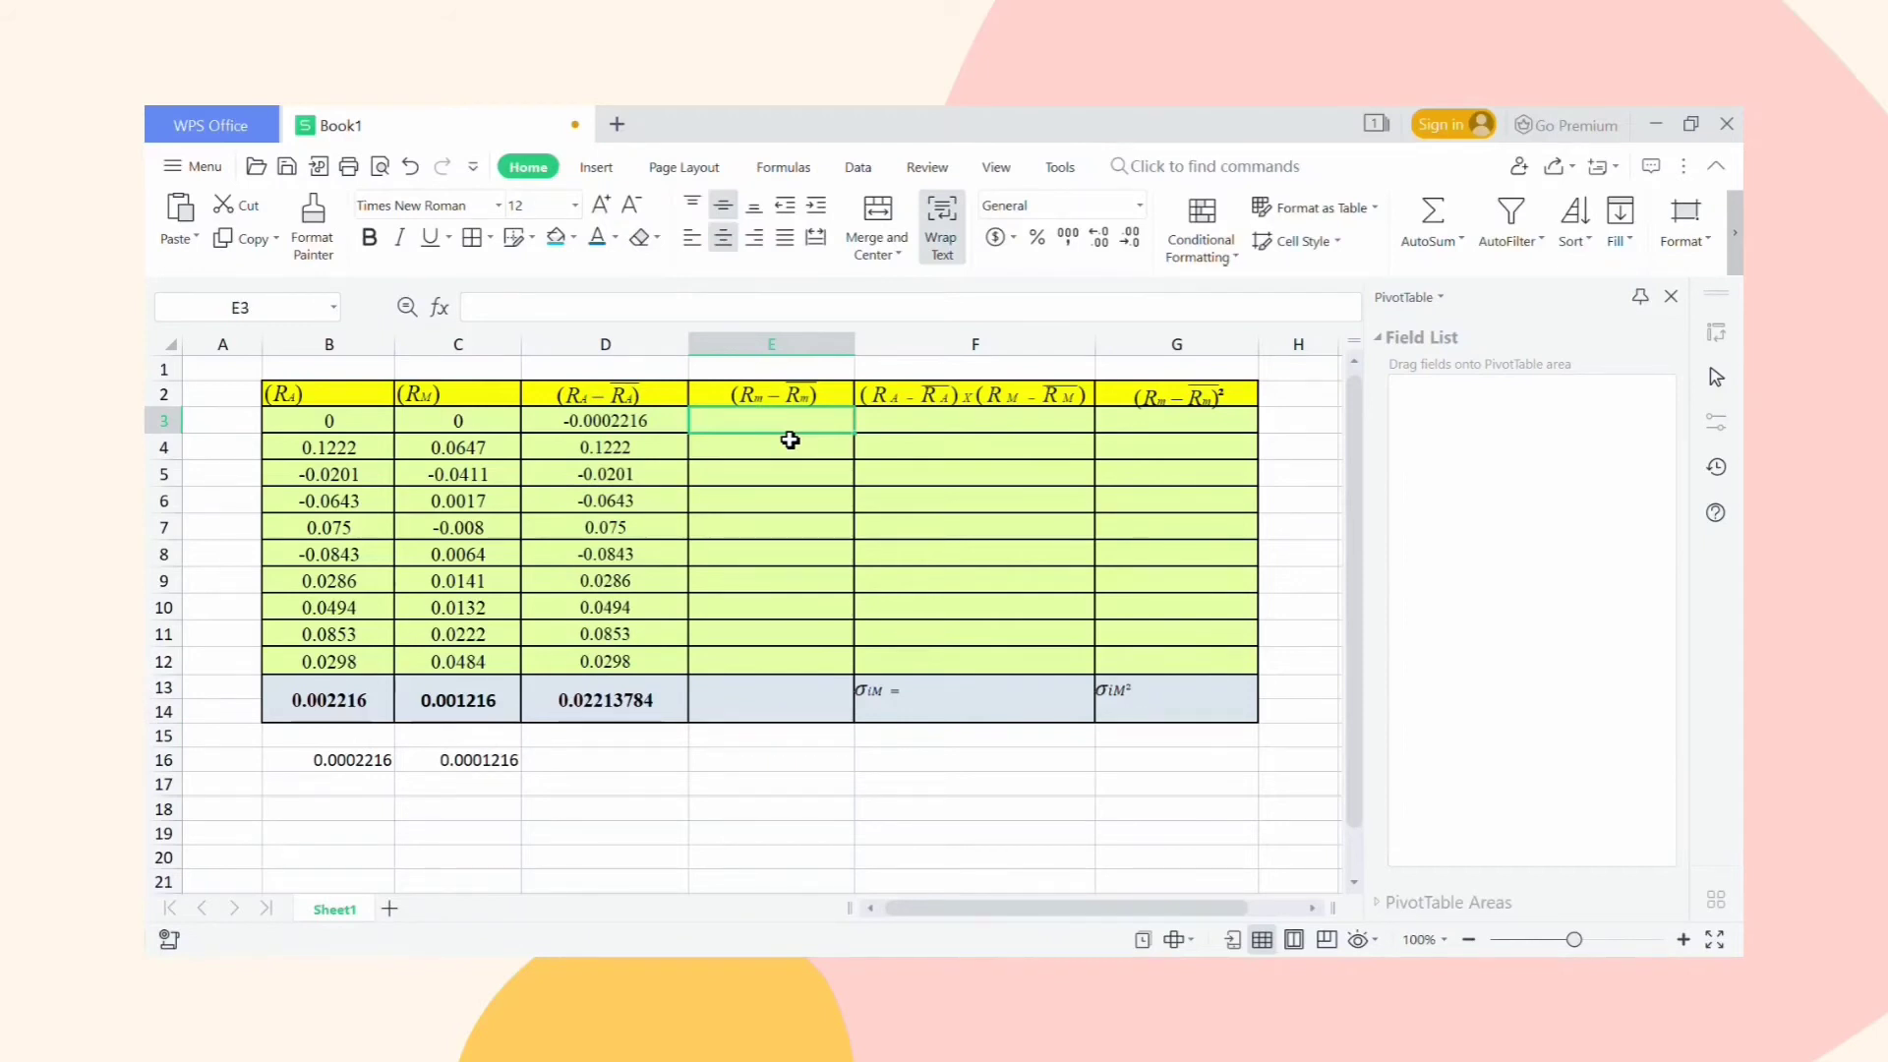
text(=)
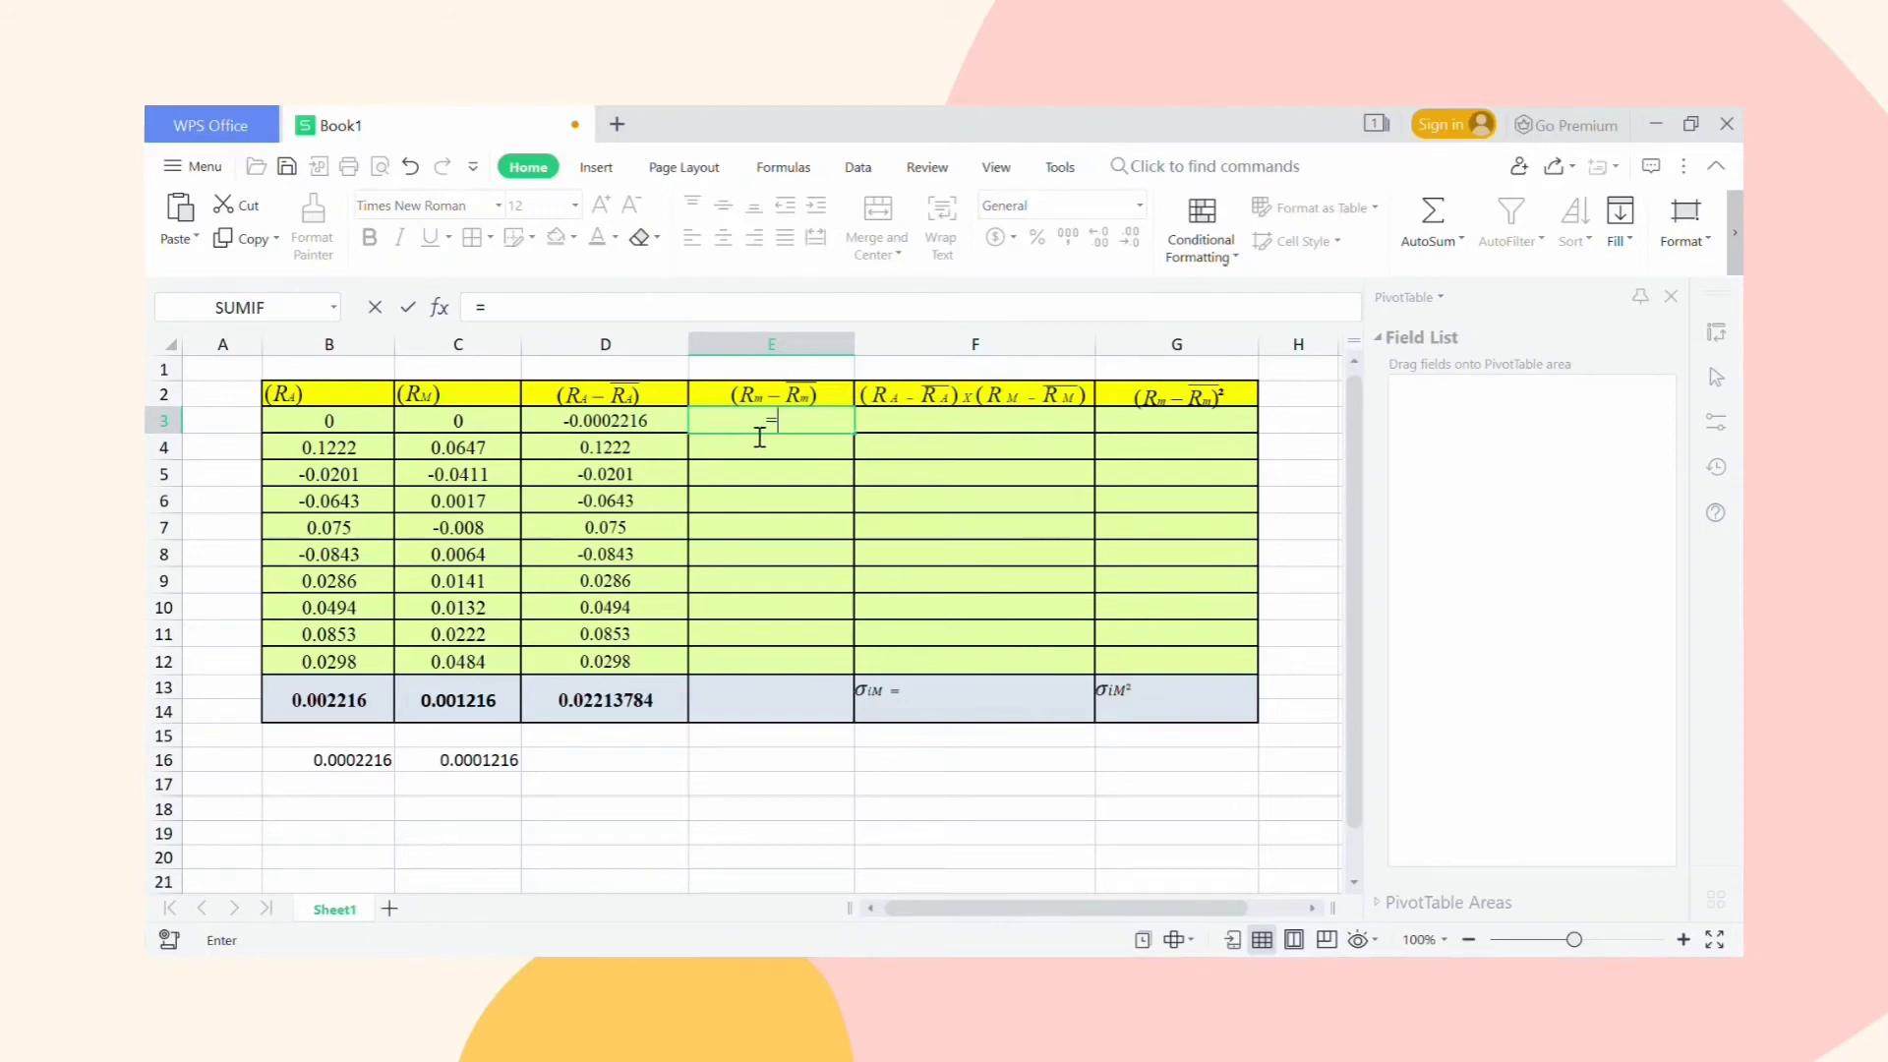
click(520, 434)
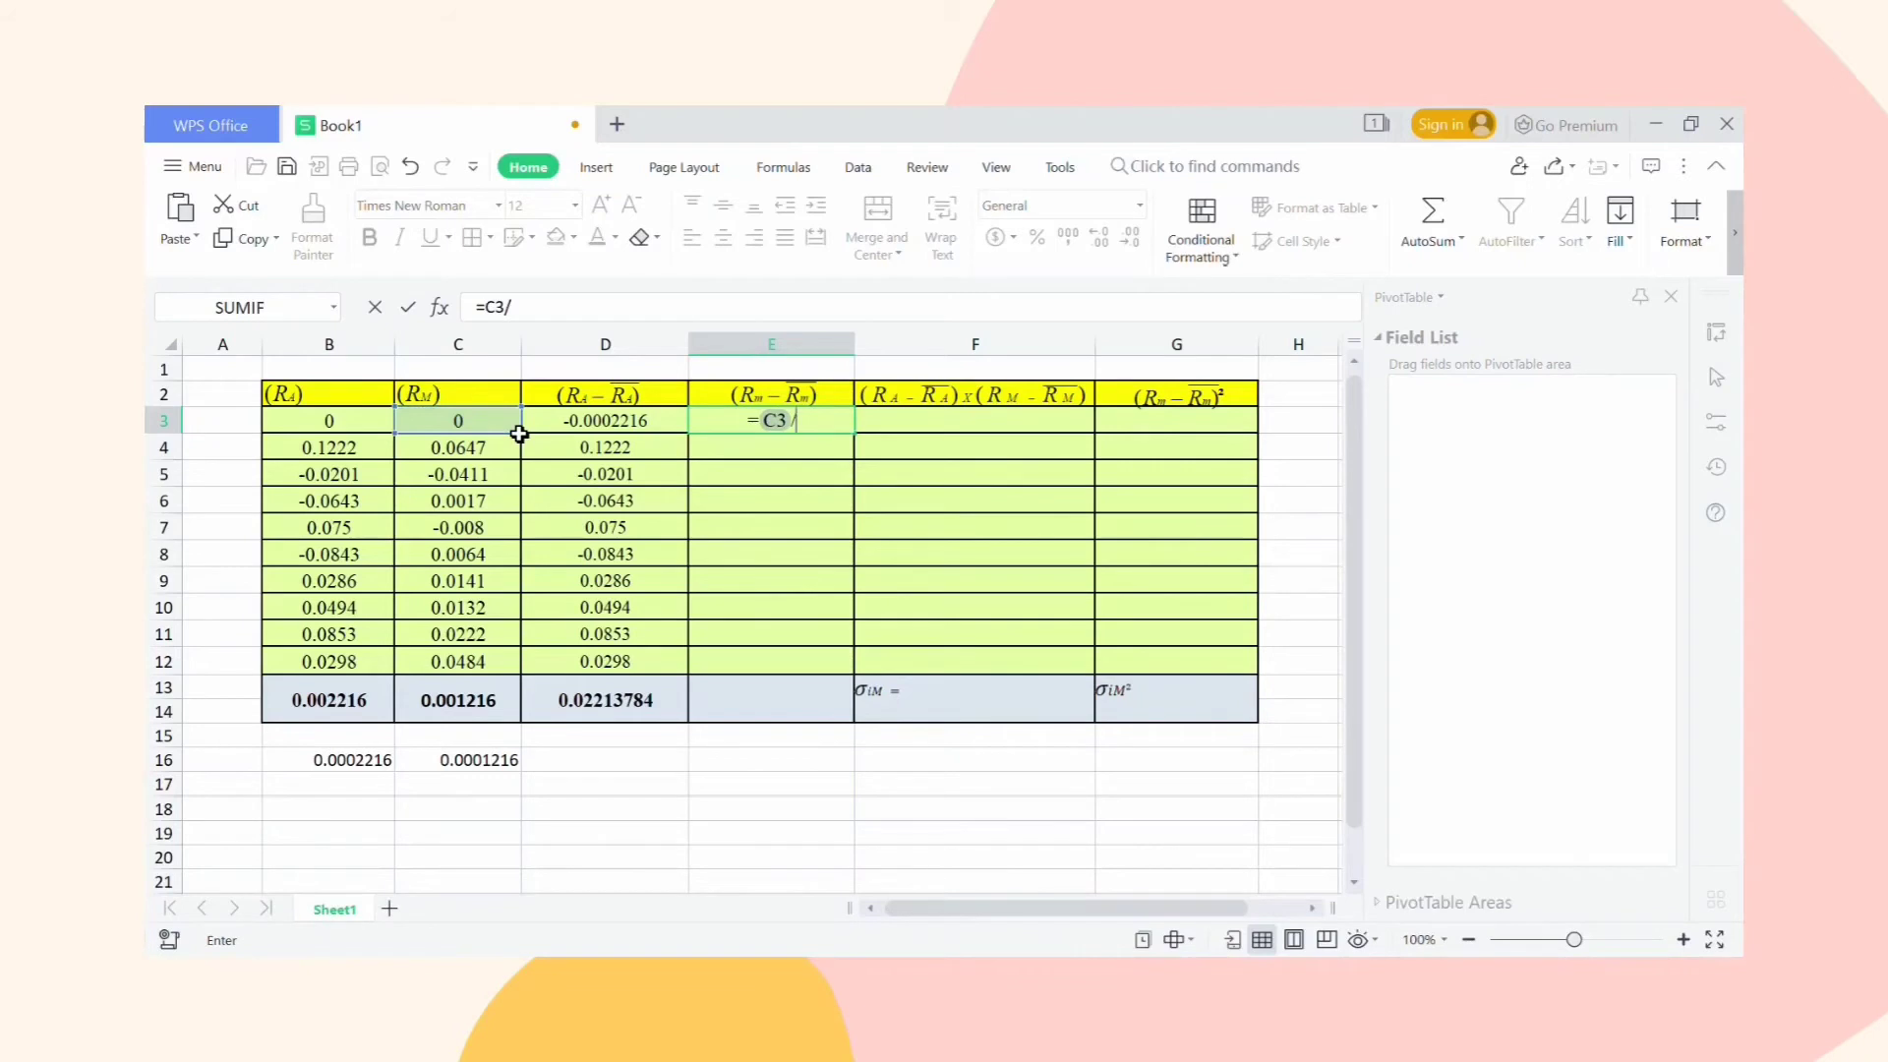
text(-)
click(496, 782)
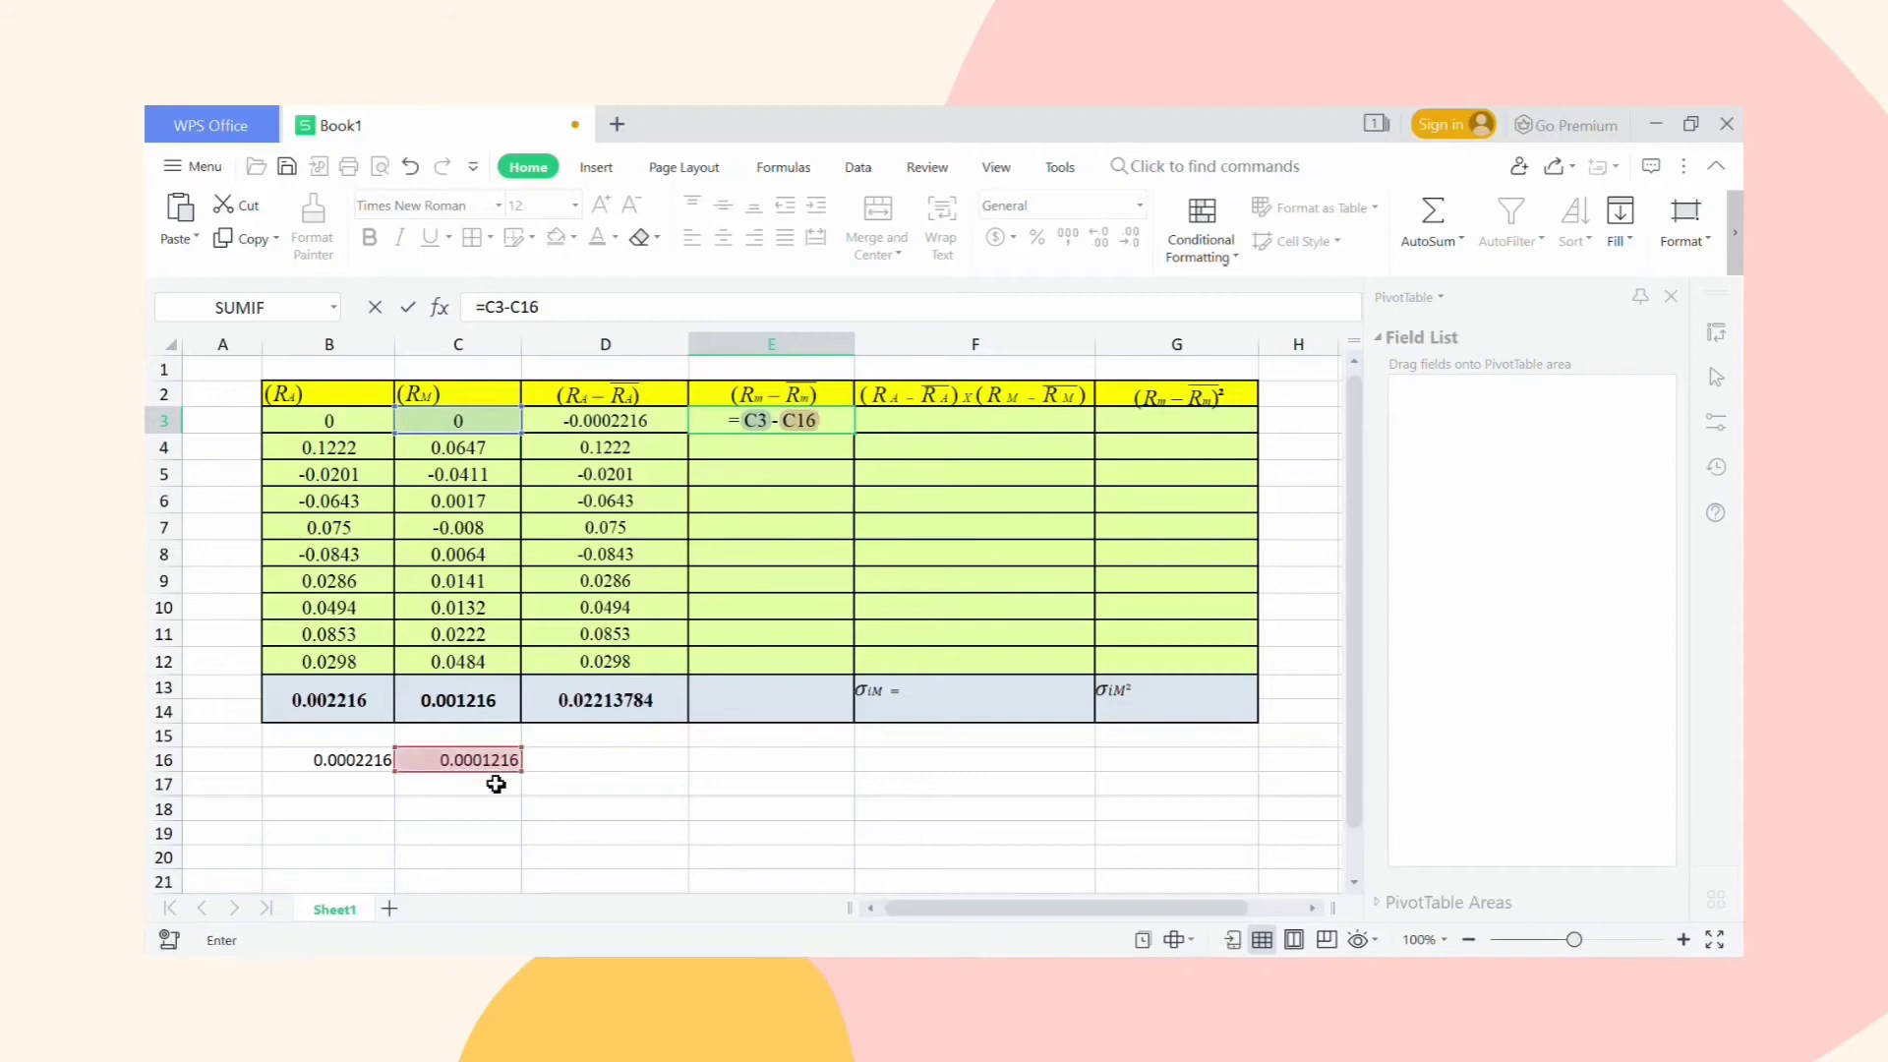
key(Return)
key(Up)
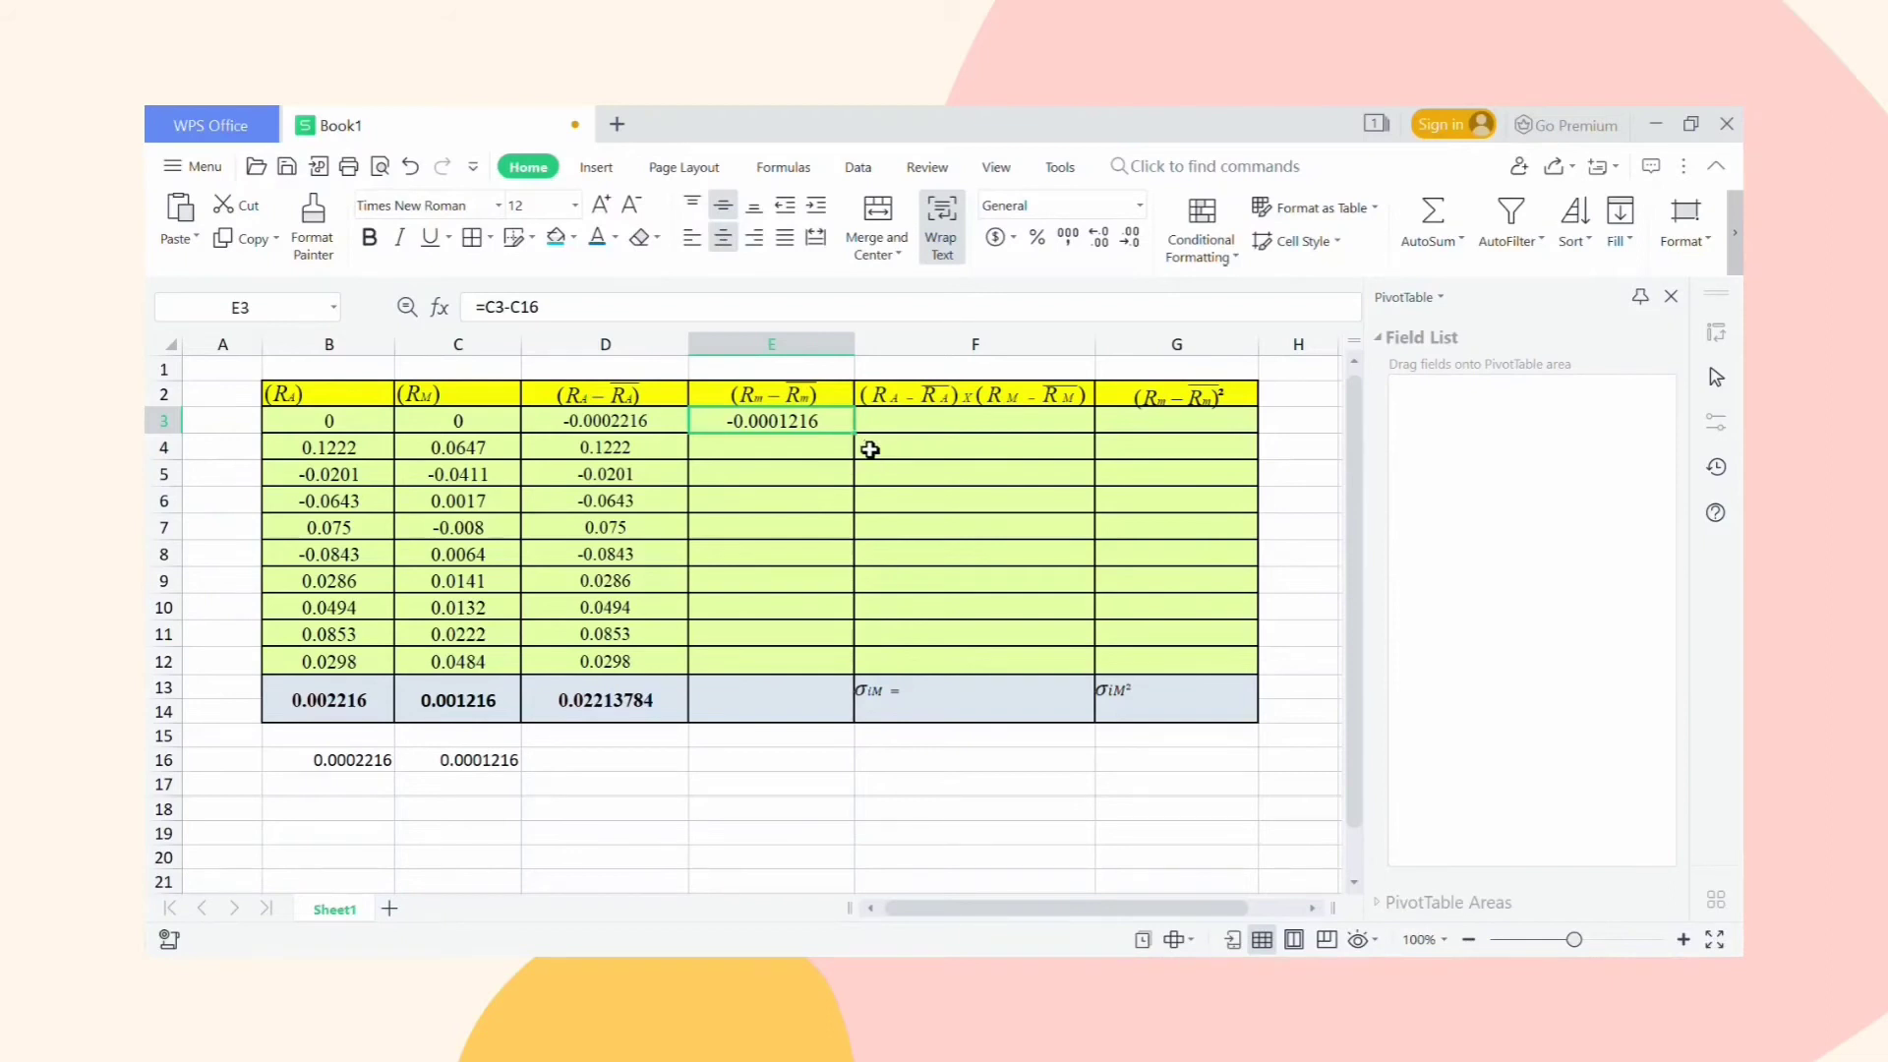
drag(854, 434, 853, 683)
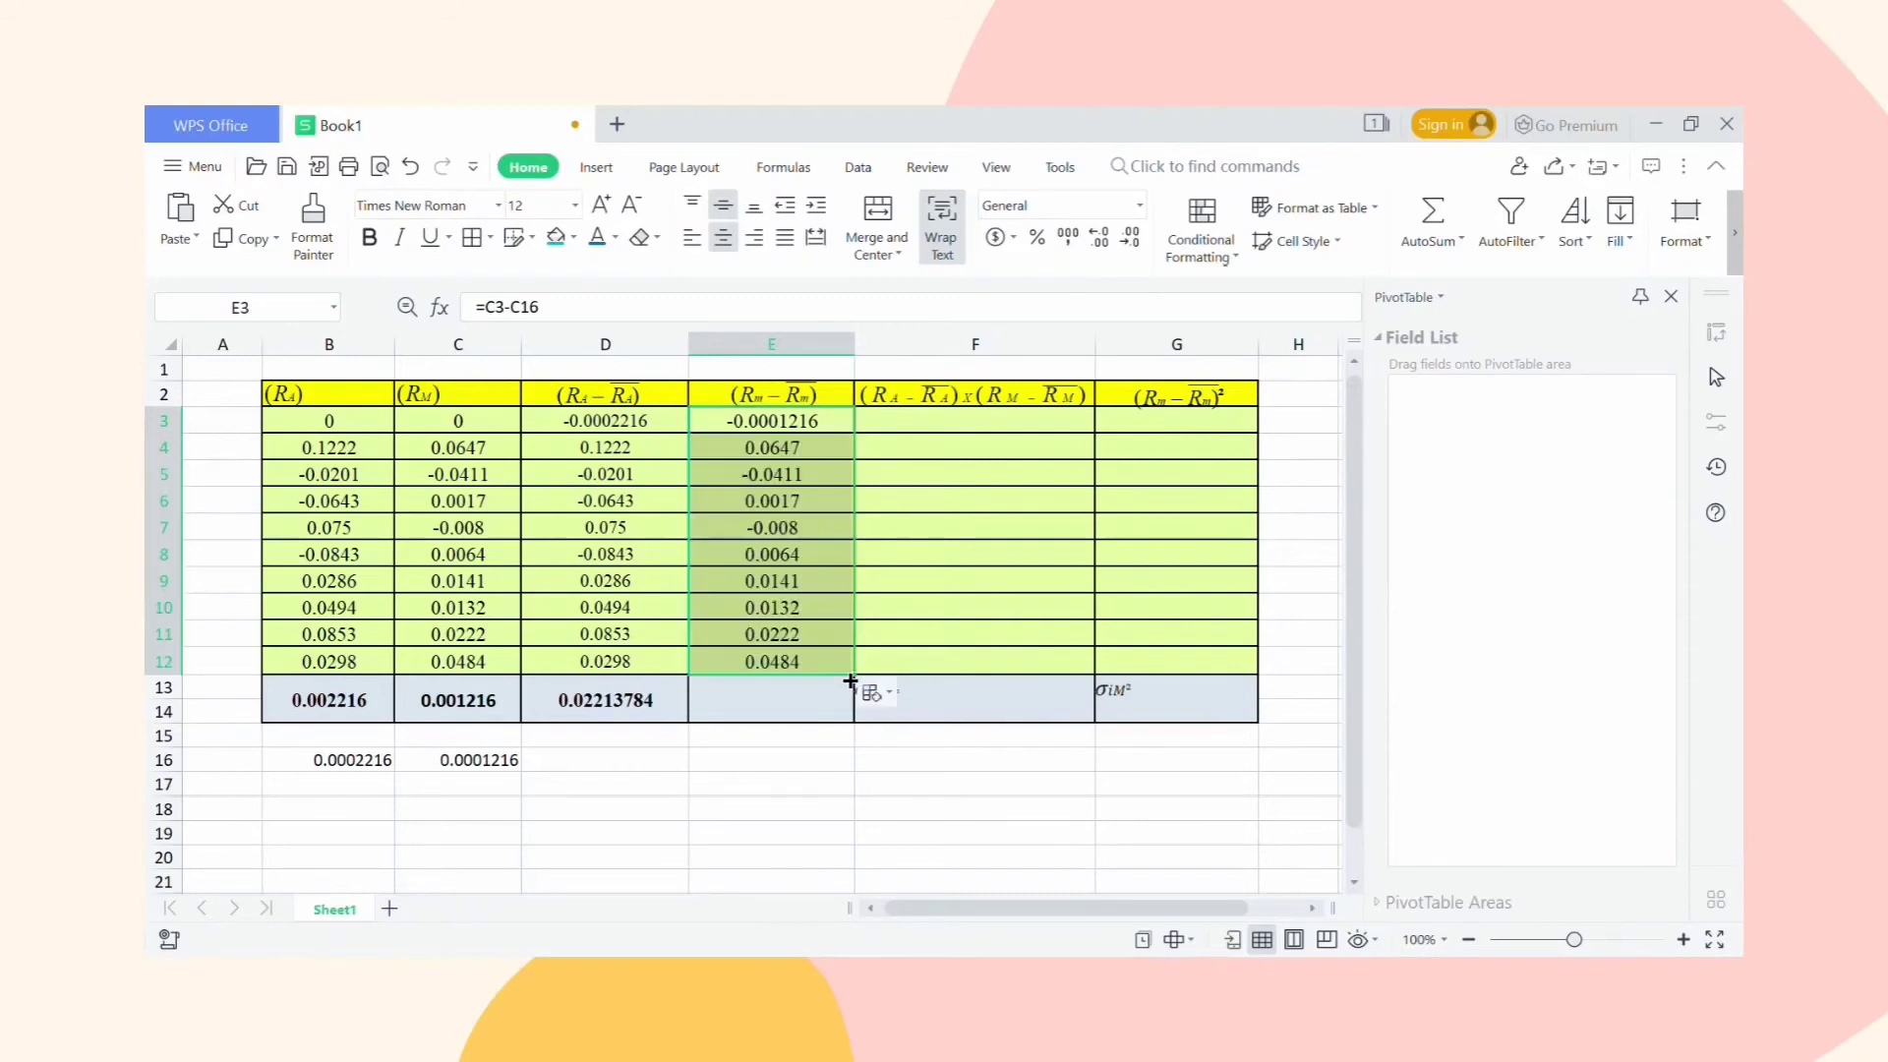
Average the market return deviations in merged cell E13 with =average(E3:E12).
click(778, 719)
text(=)
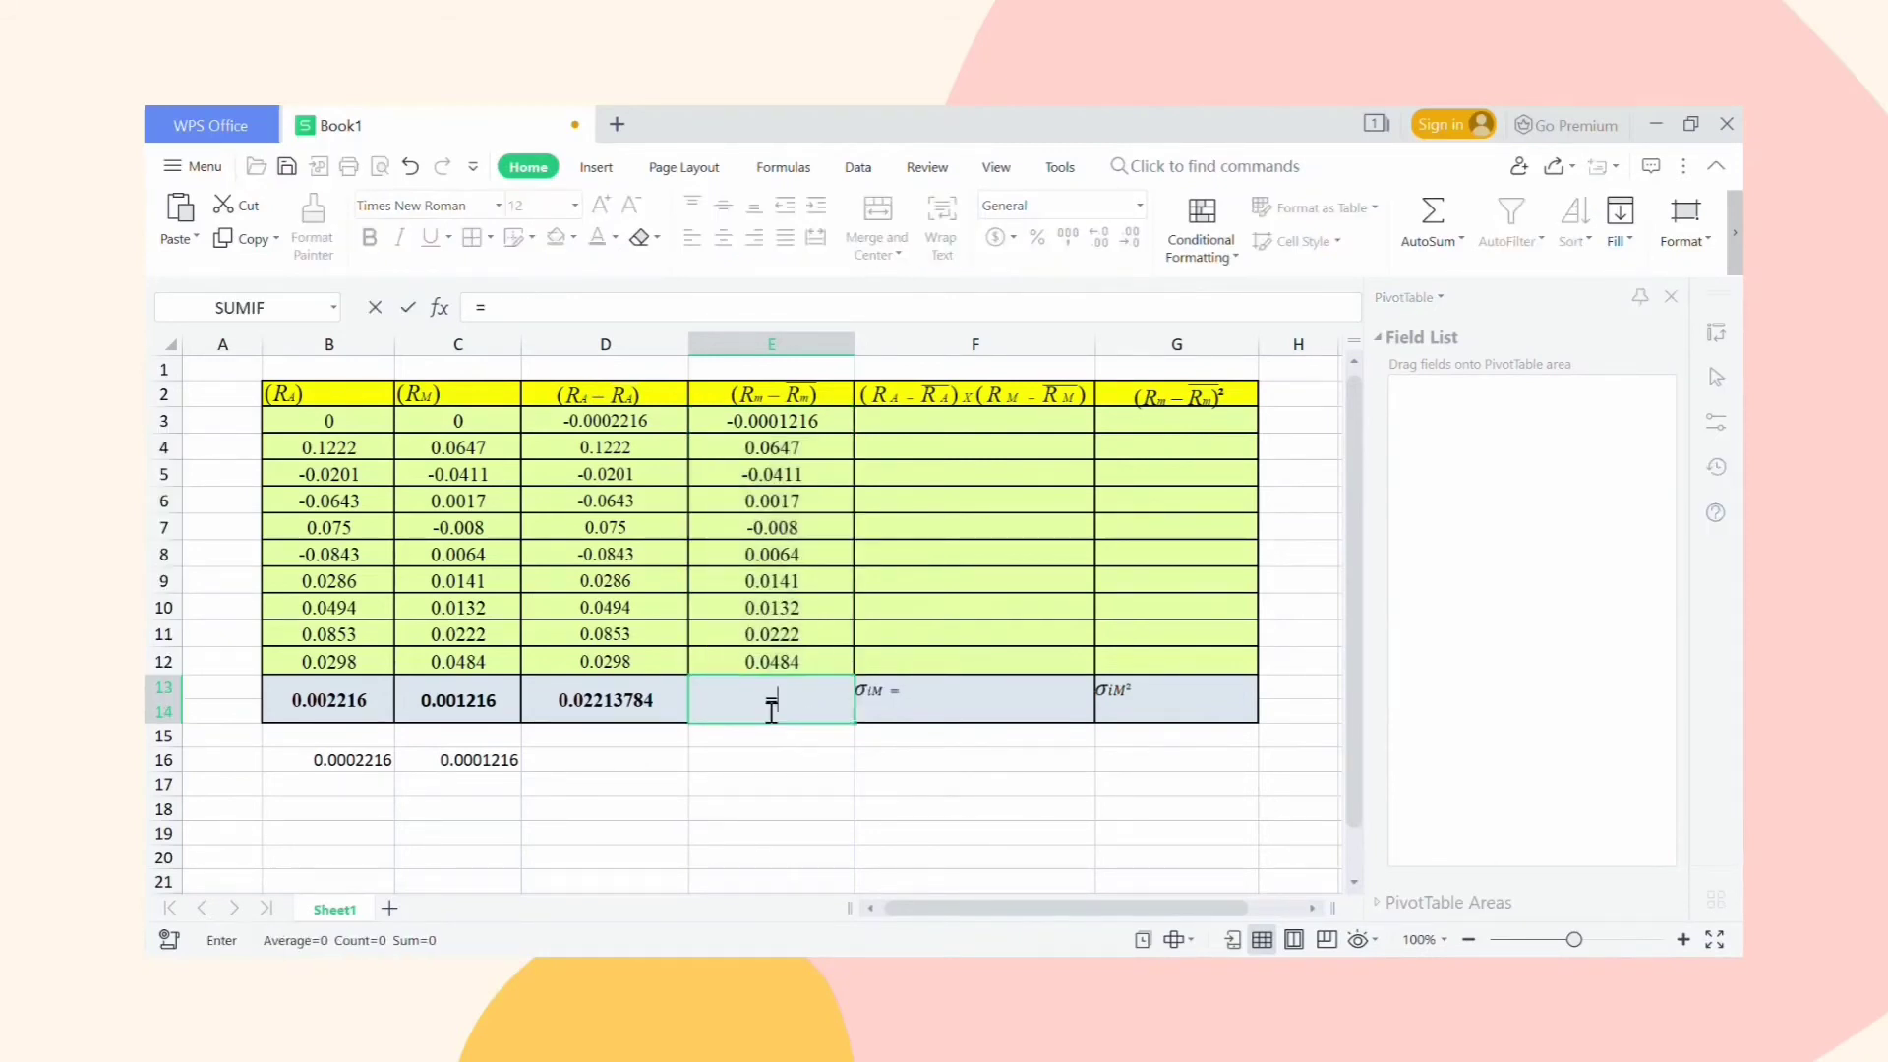
text(average)
click(792, 718)
text(r)
click(836, 721)
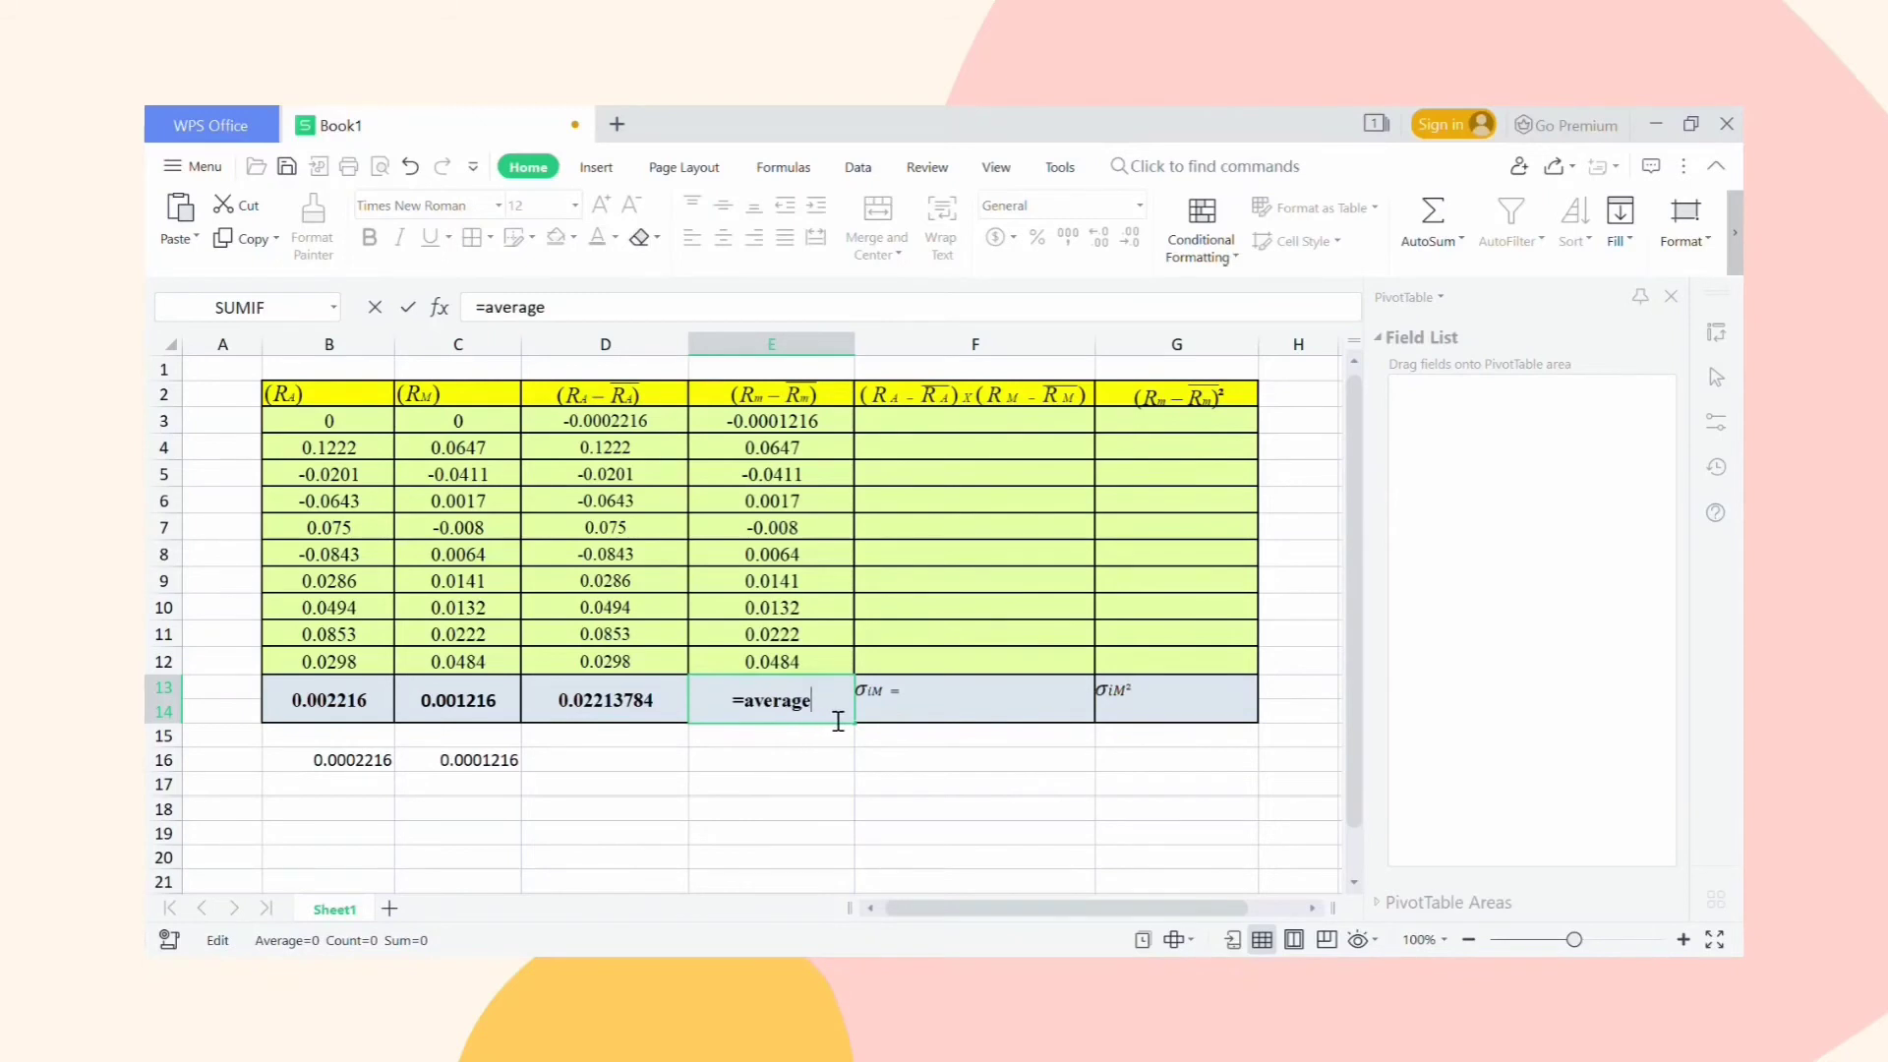
text(()
drag(737, 433, 781, 528)
drag(831, 660, 838, 672)
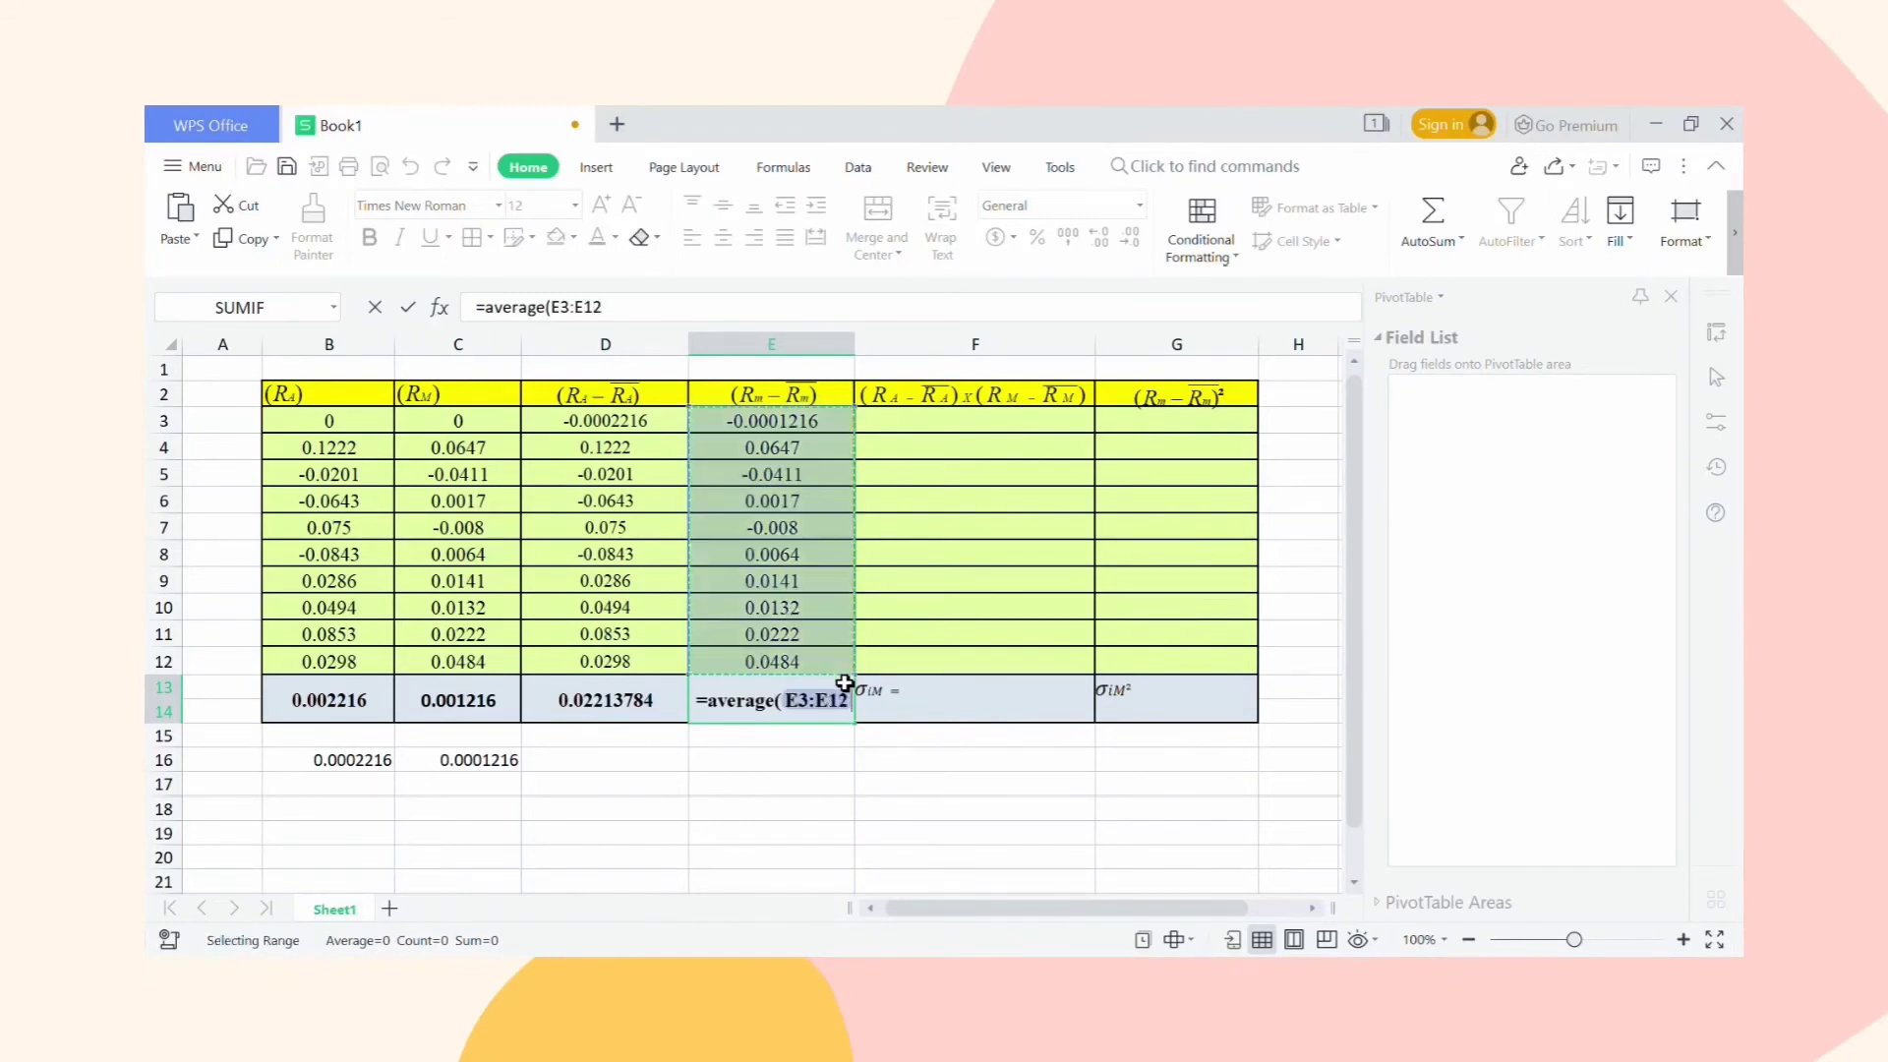
text())
key(Return)
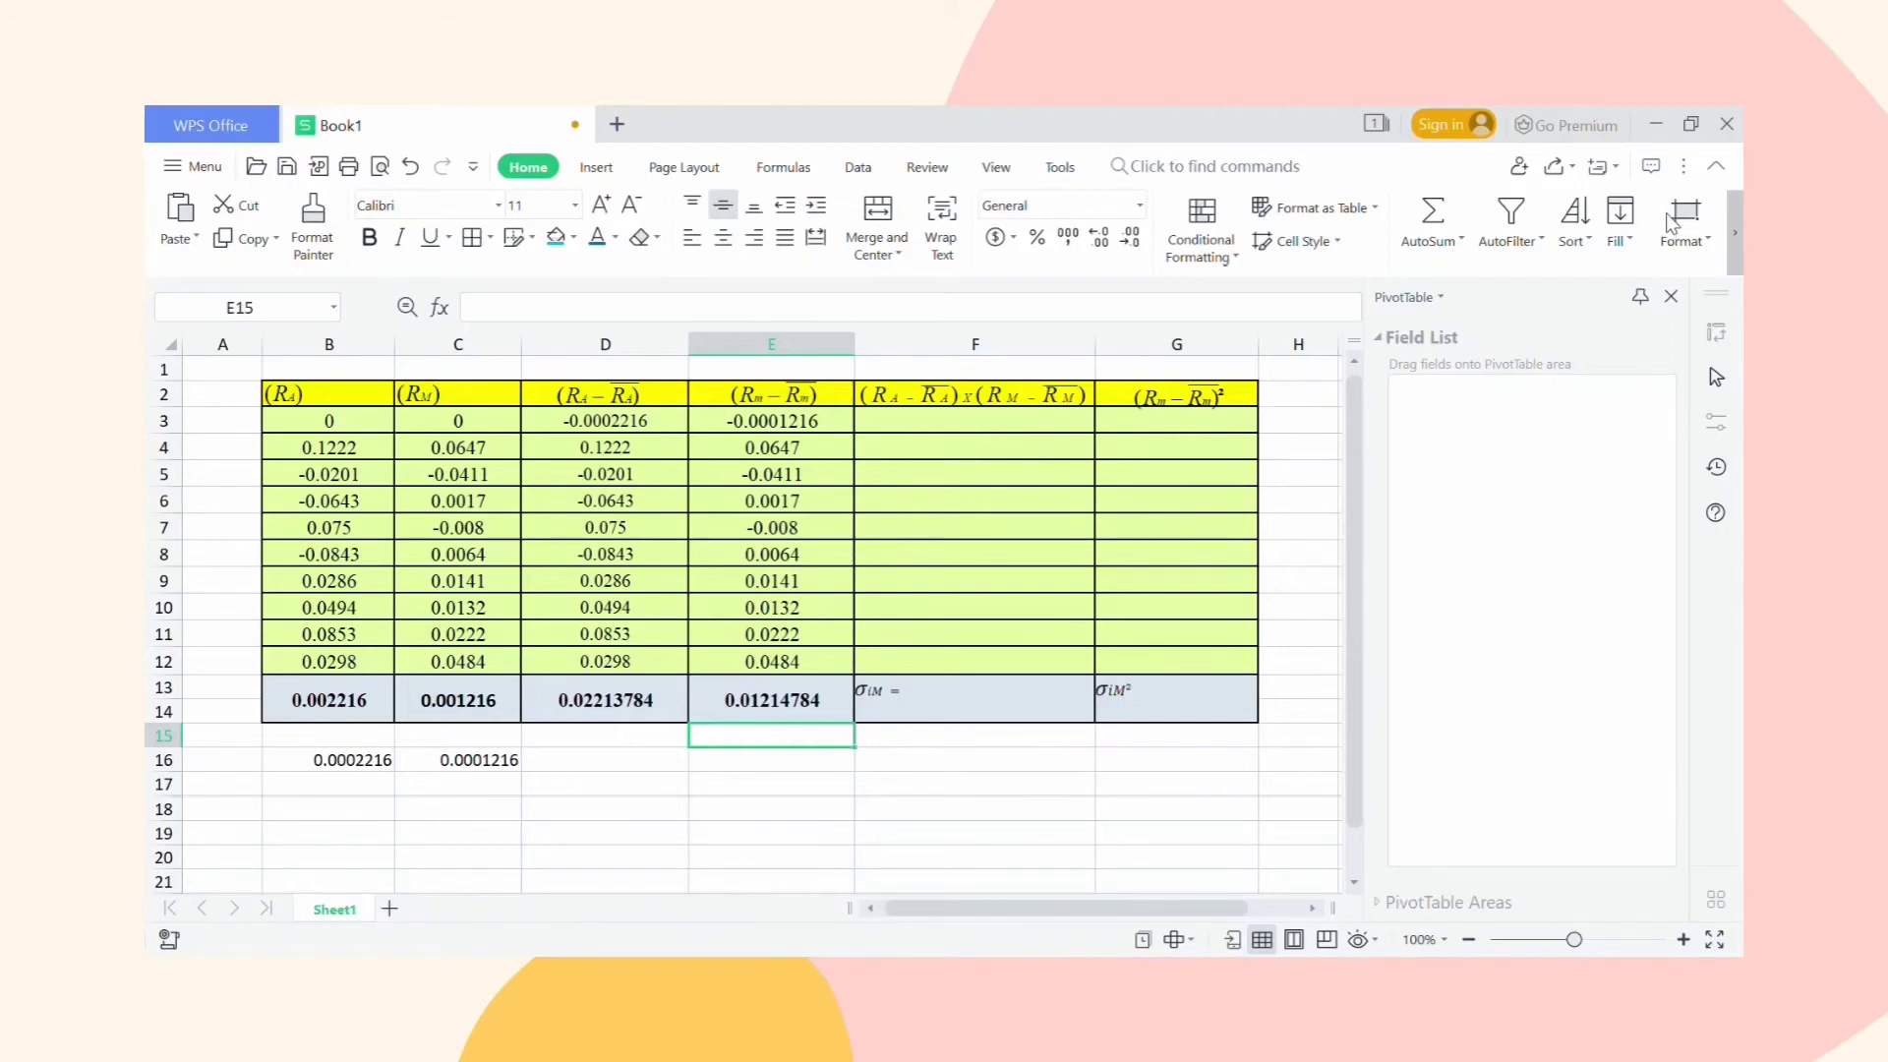
Multiply the stock and market deviations by entering =D3*E3 in F3 and filling the formula down through F12.
click(989, 434)
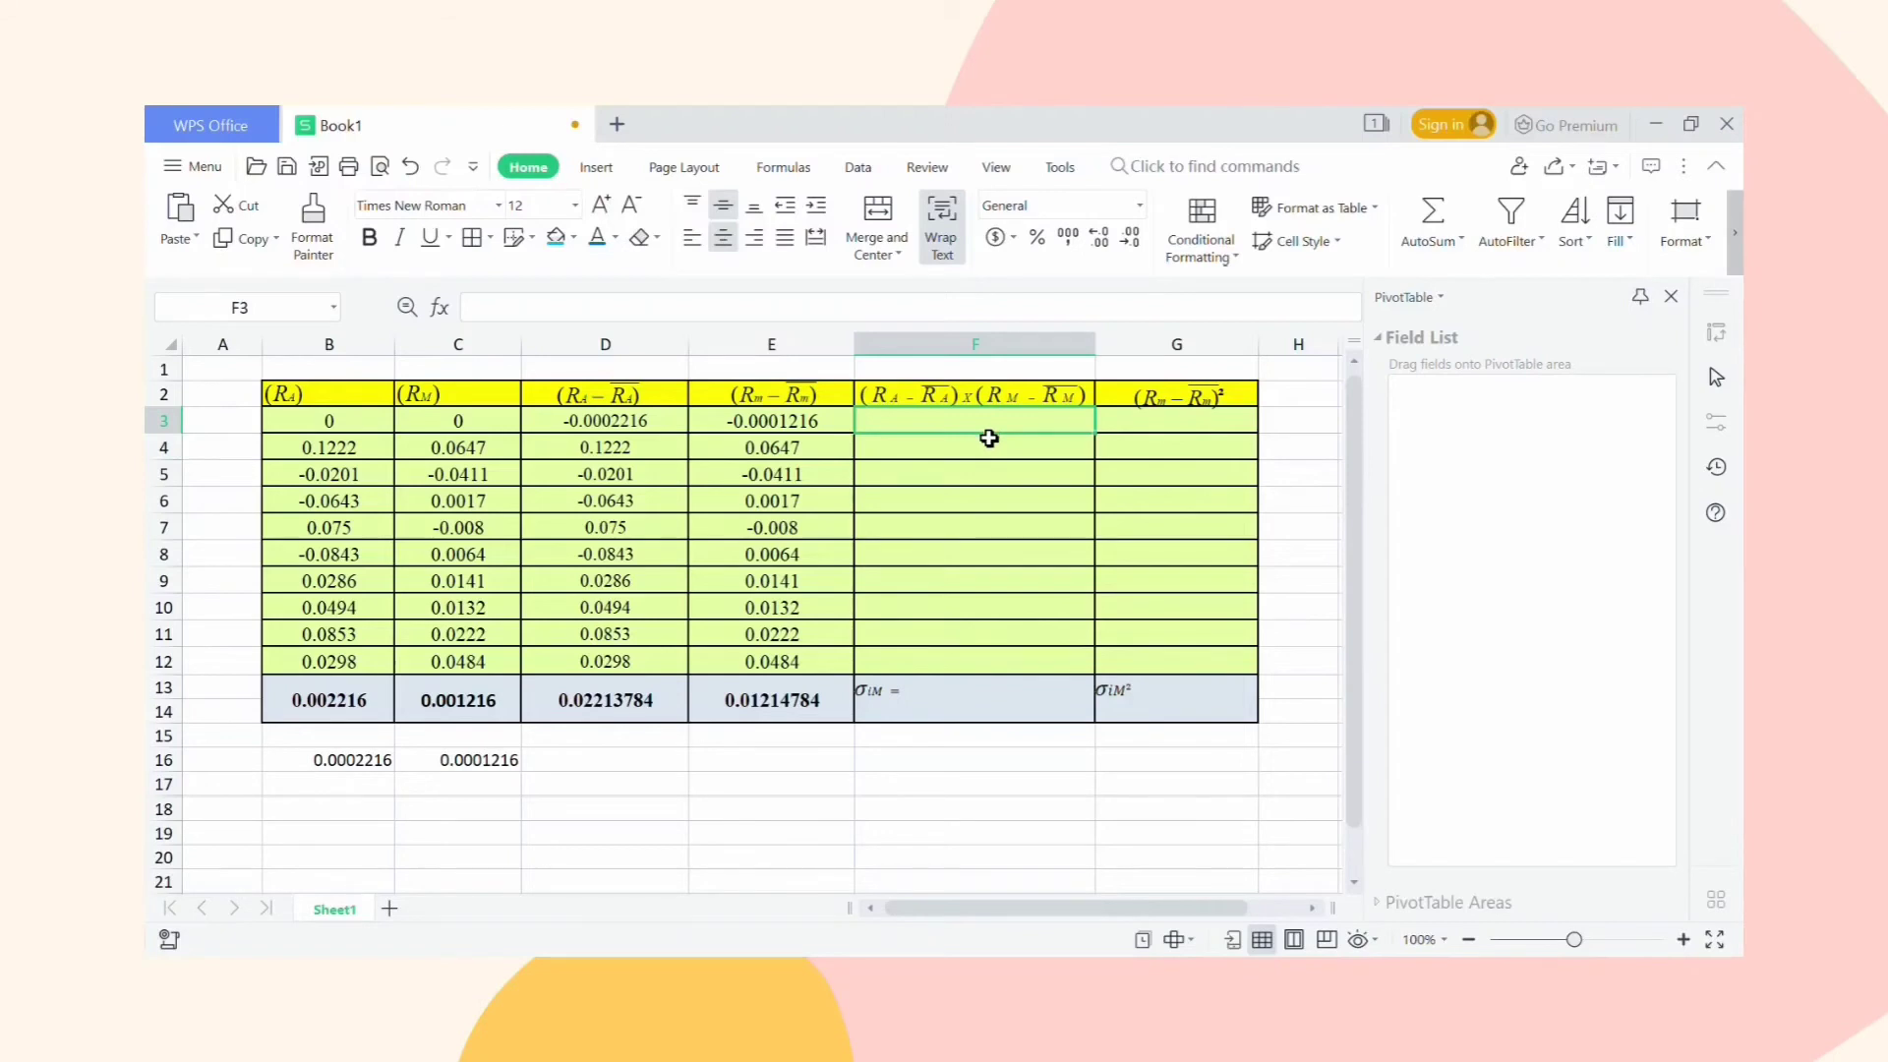
text(=)
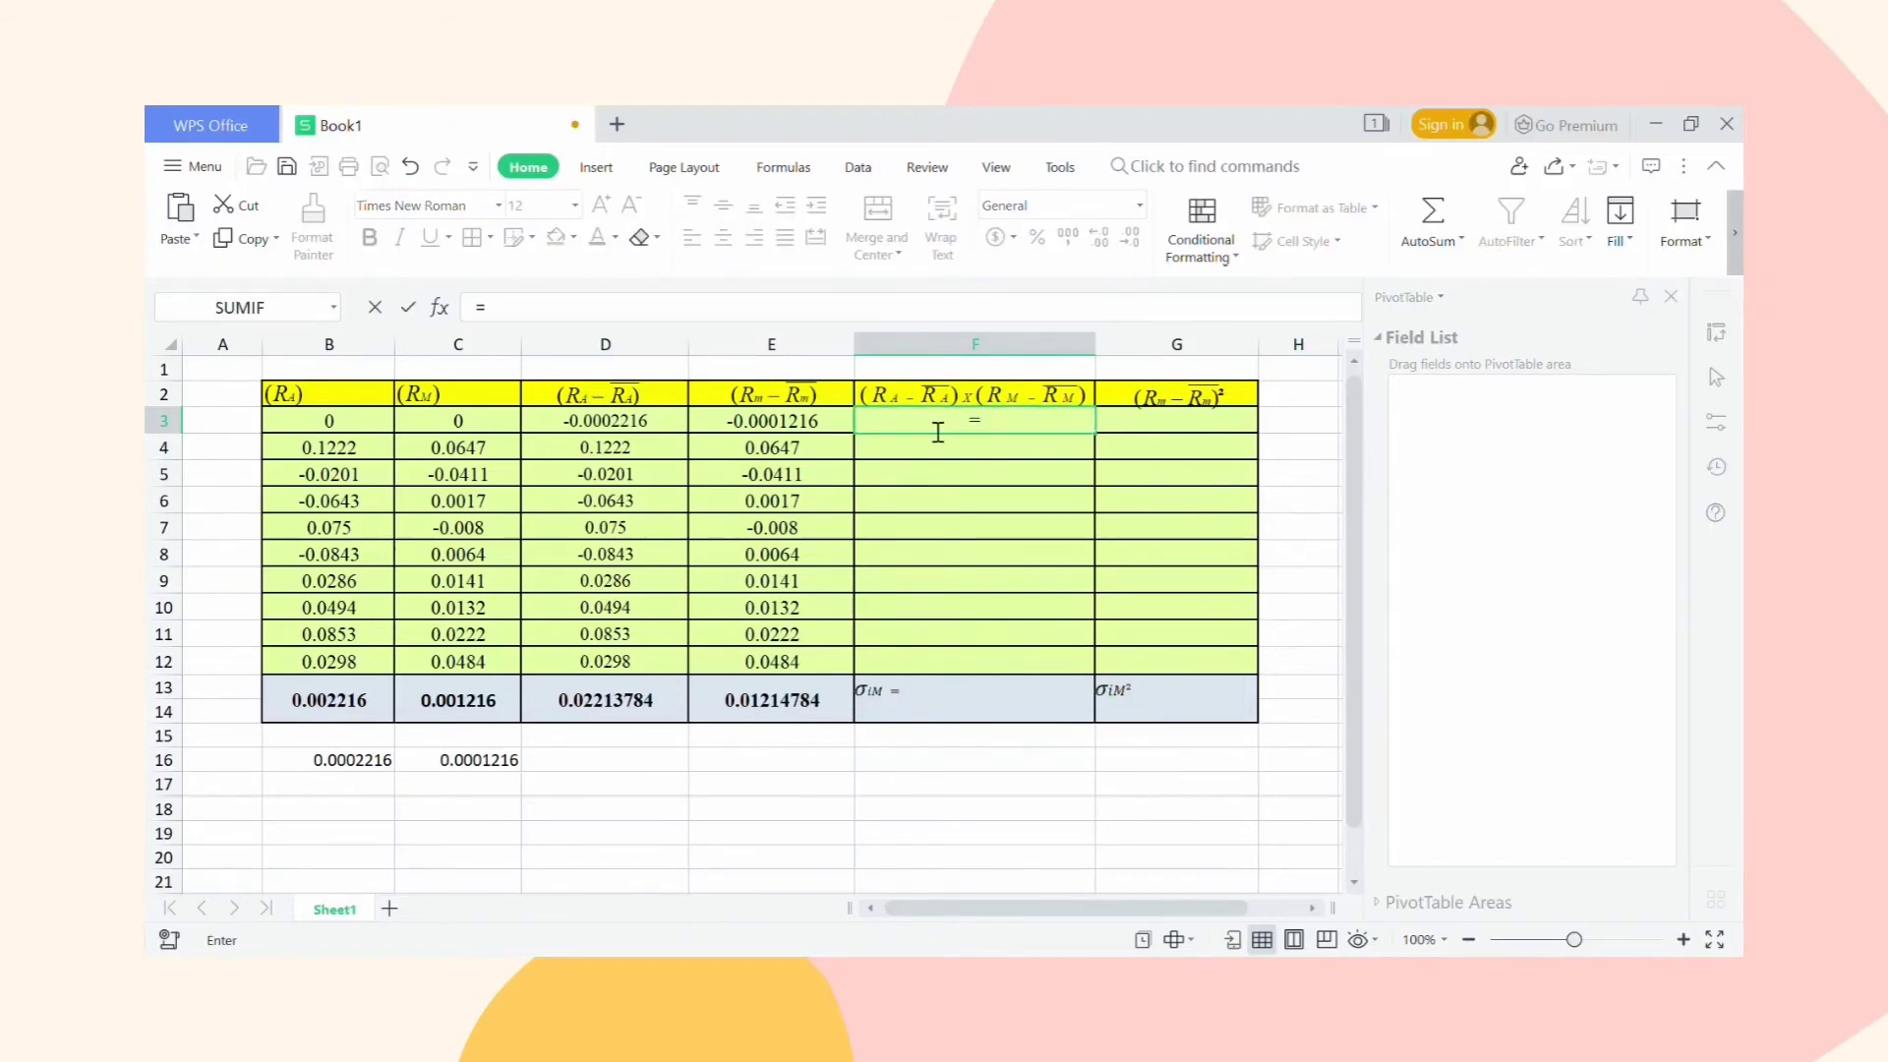
click(648, 434)
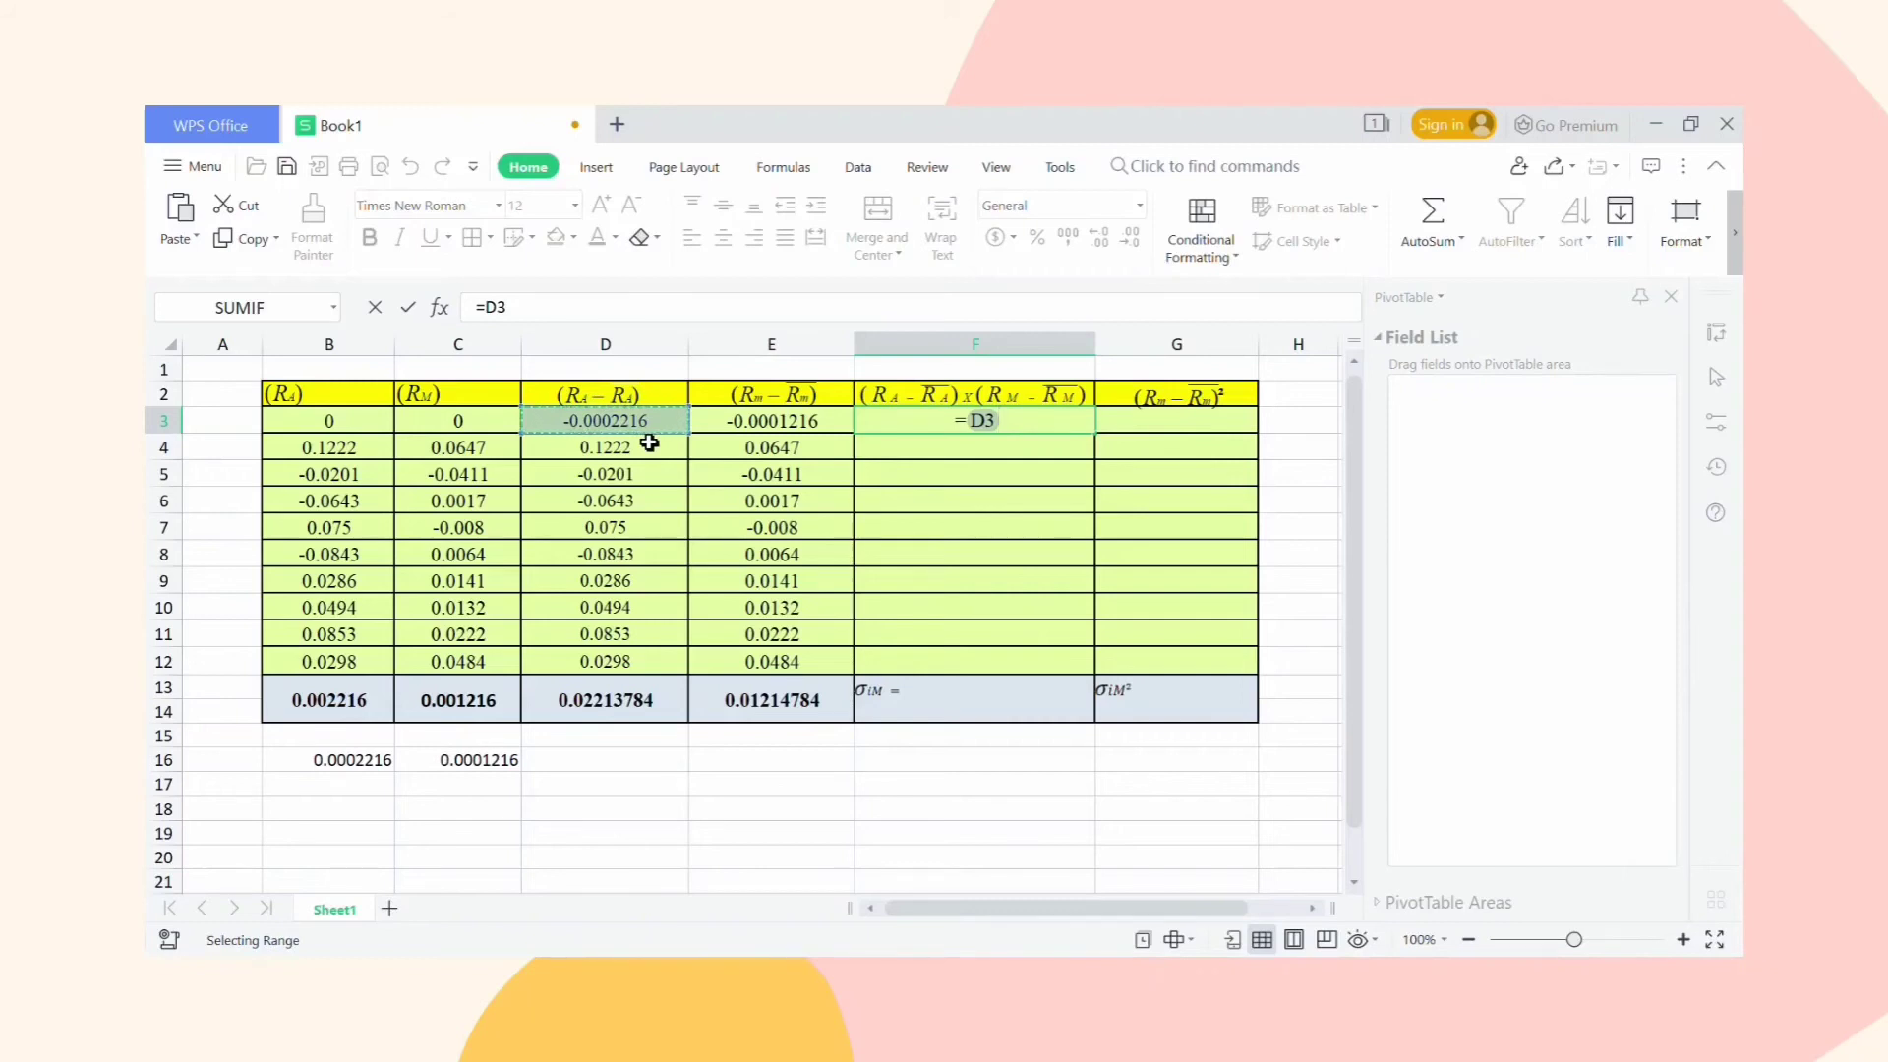
text(*)
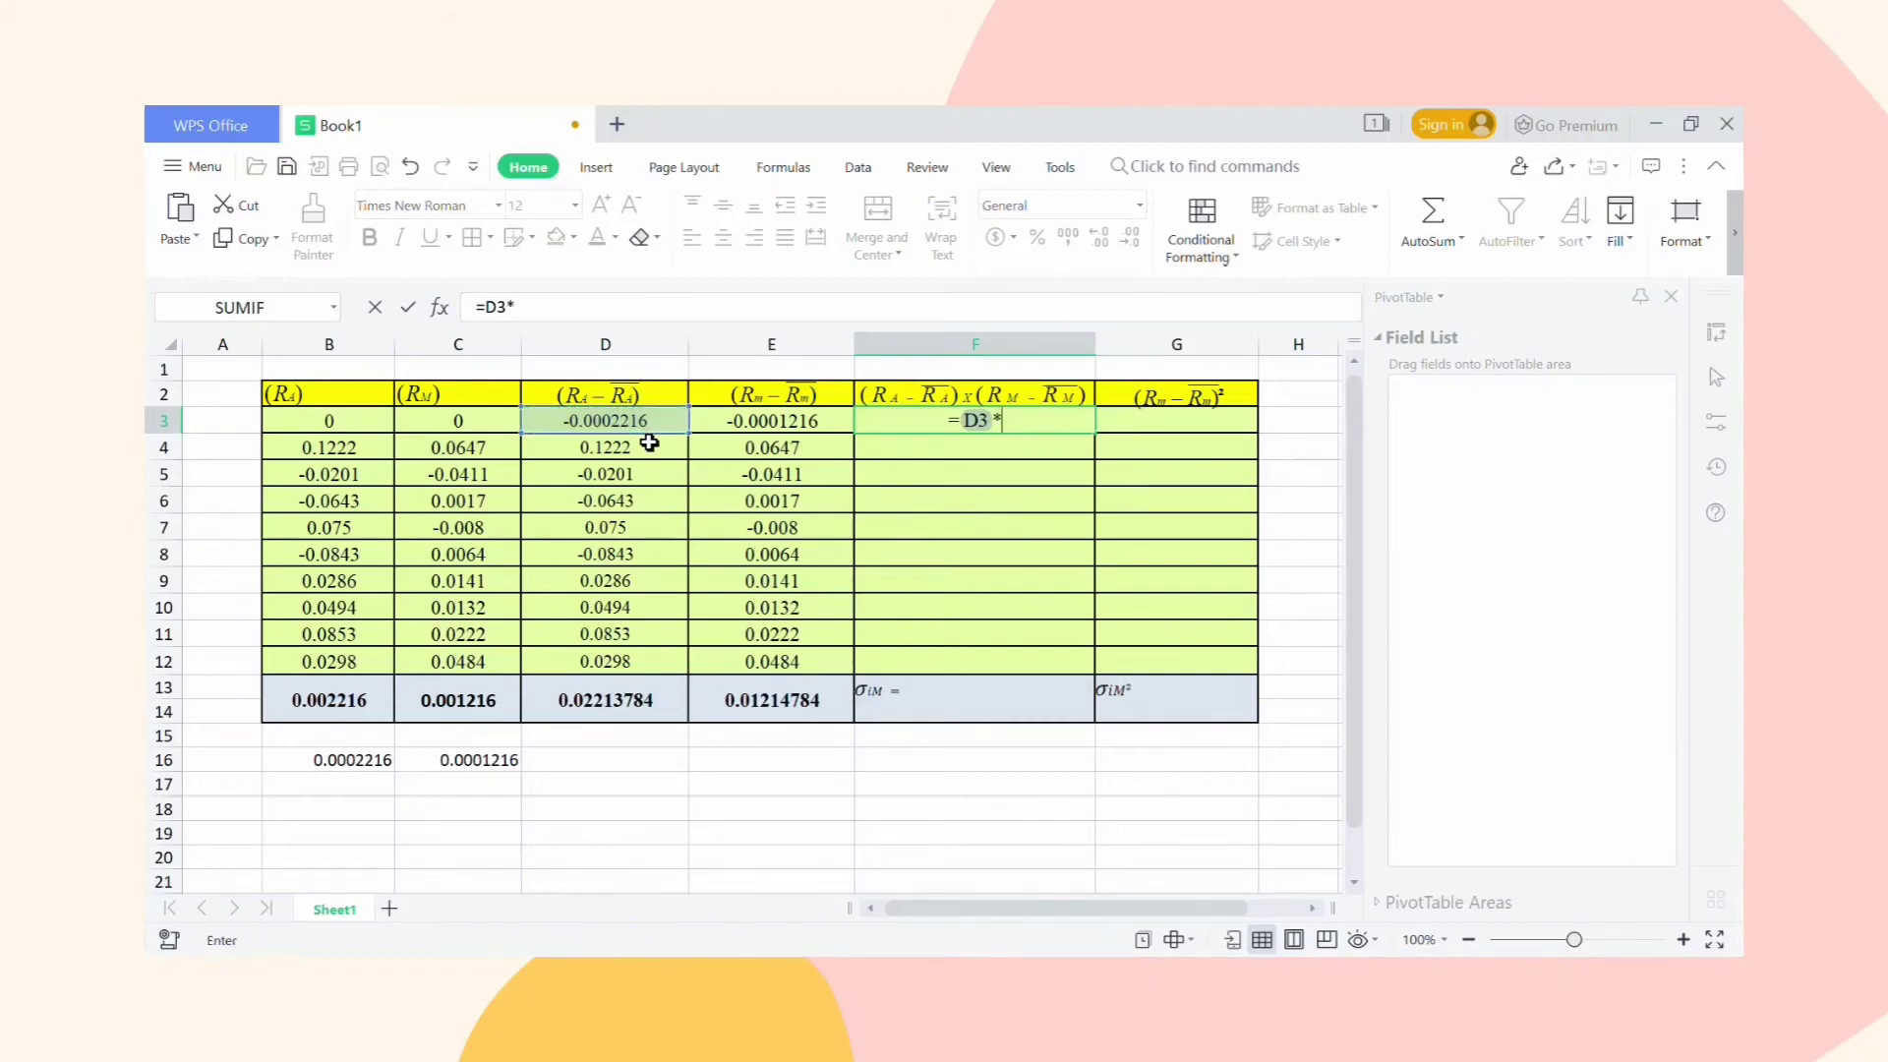
click(799, 433)
key(Return)
key(Up)
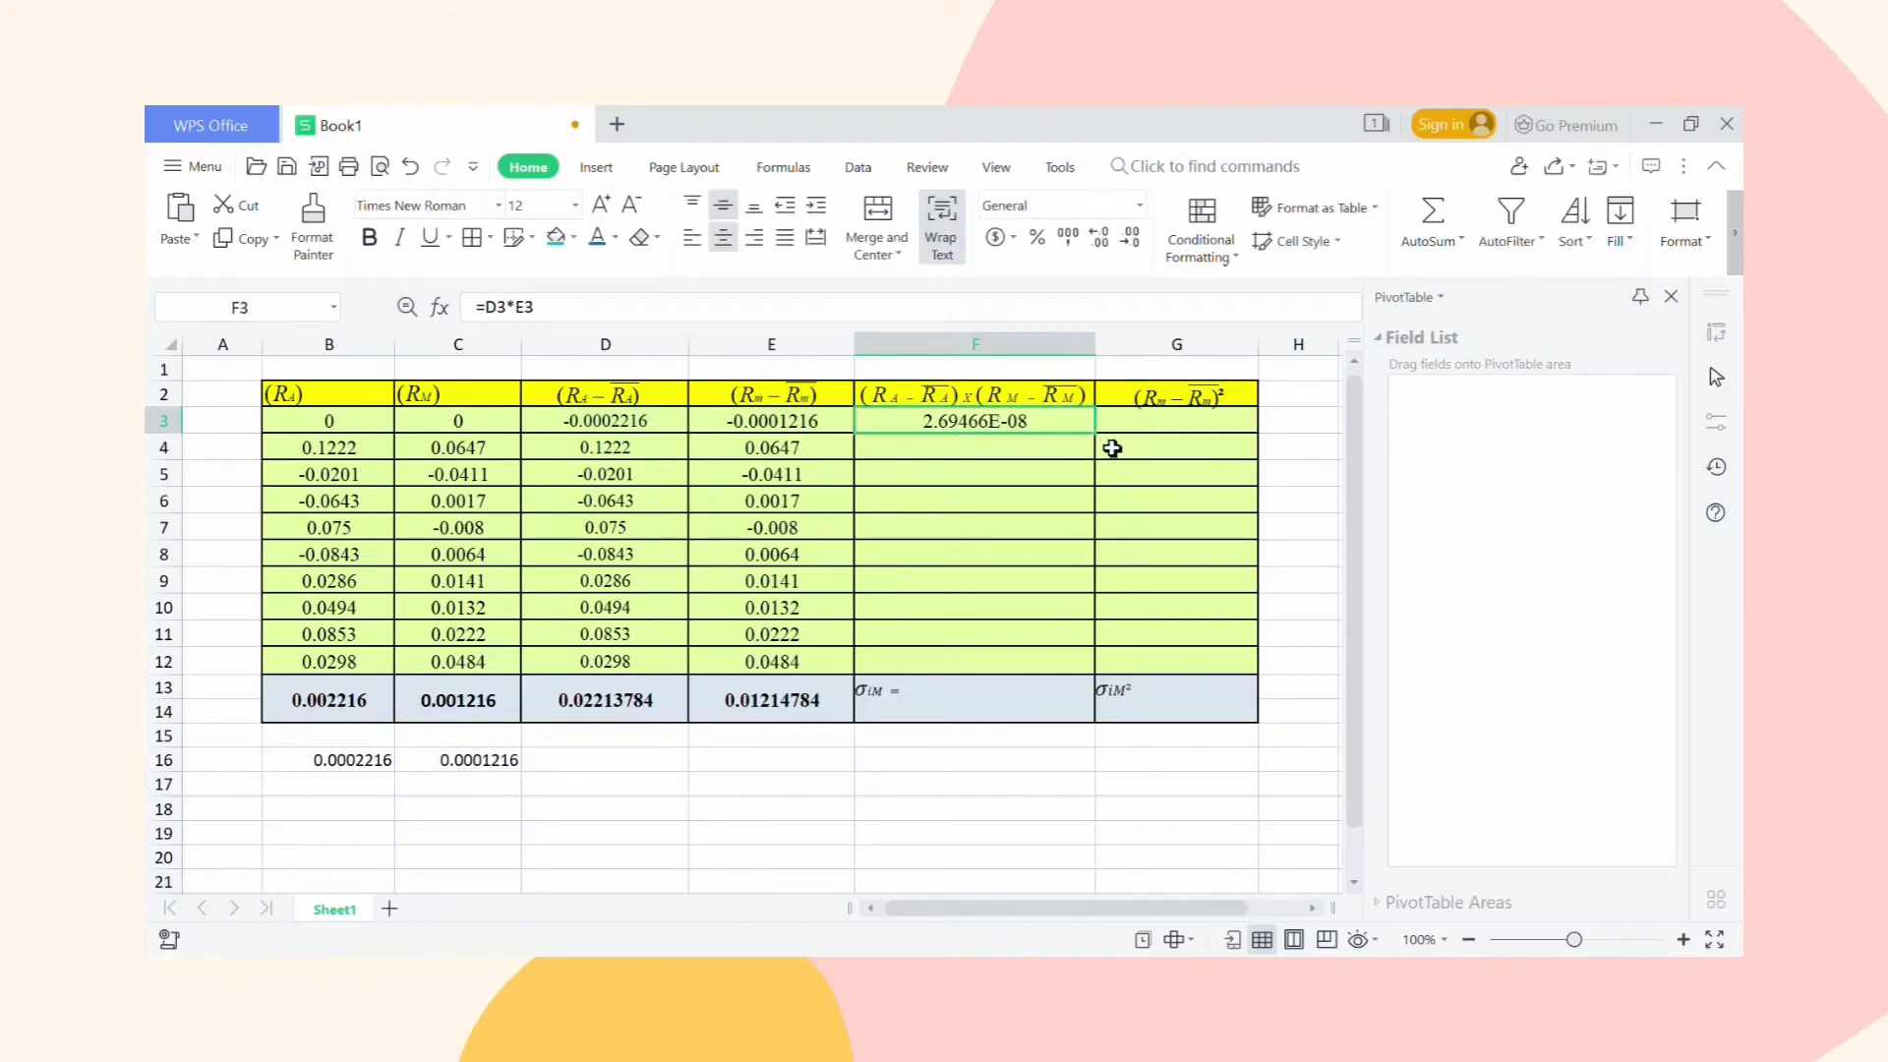
drag(1095, 434, 1078, 686)
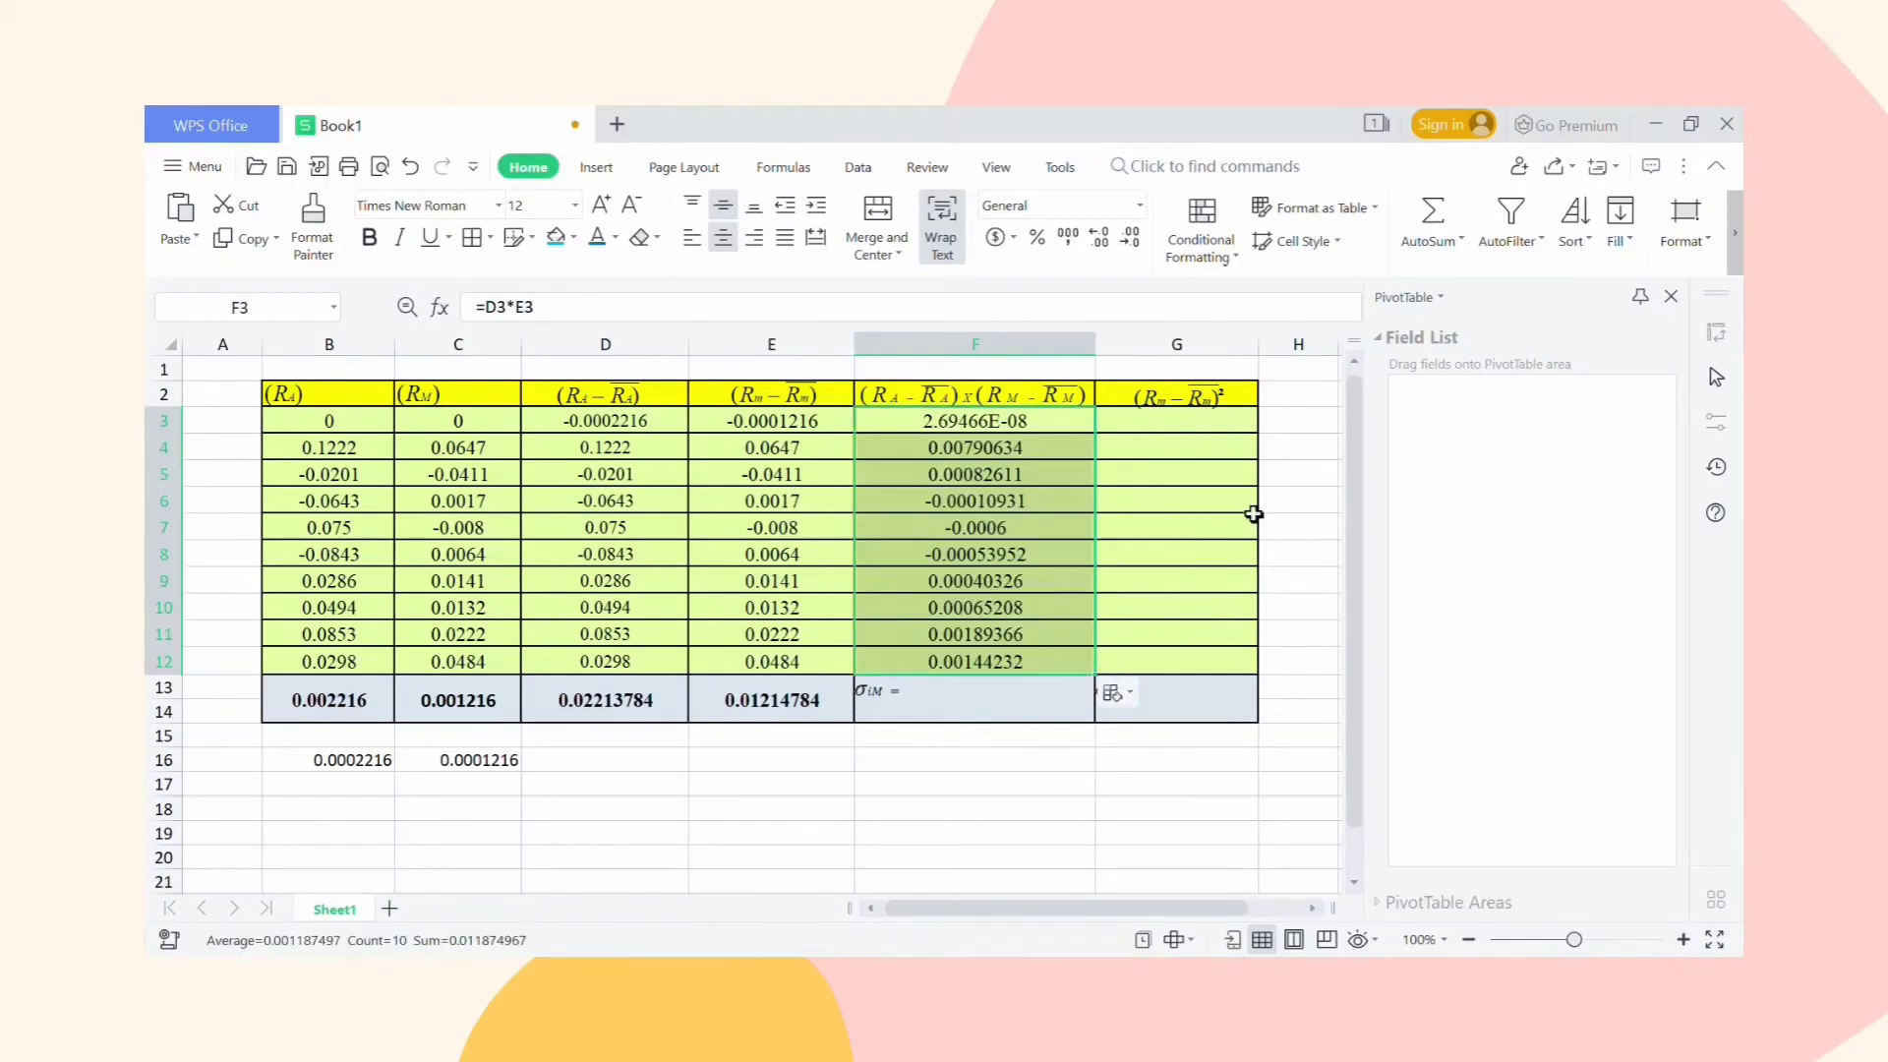
Calculate the stock-market covariance in merged cell F13 with =average(F3:F12).
click(973, 710)
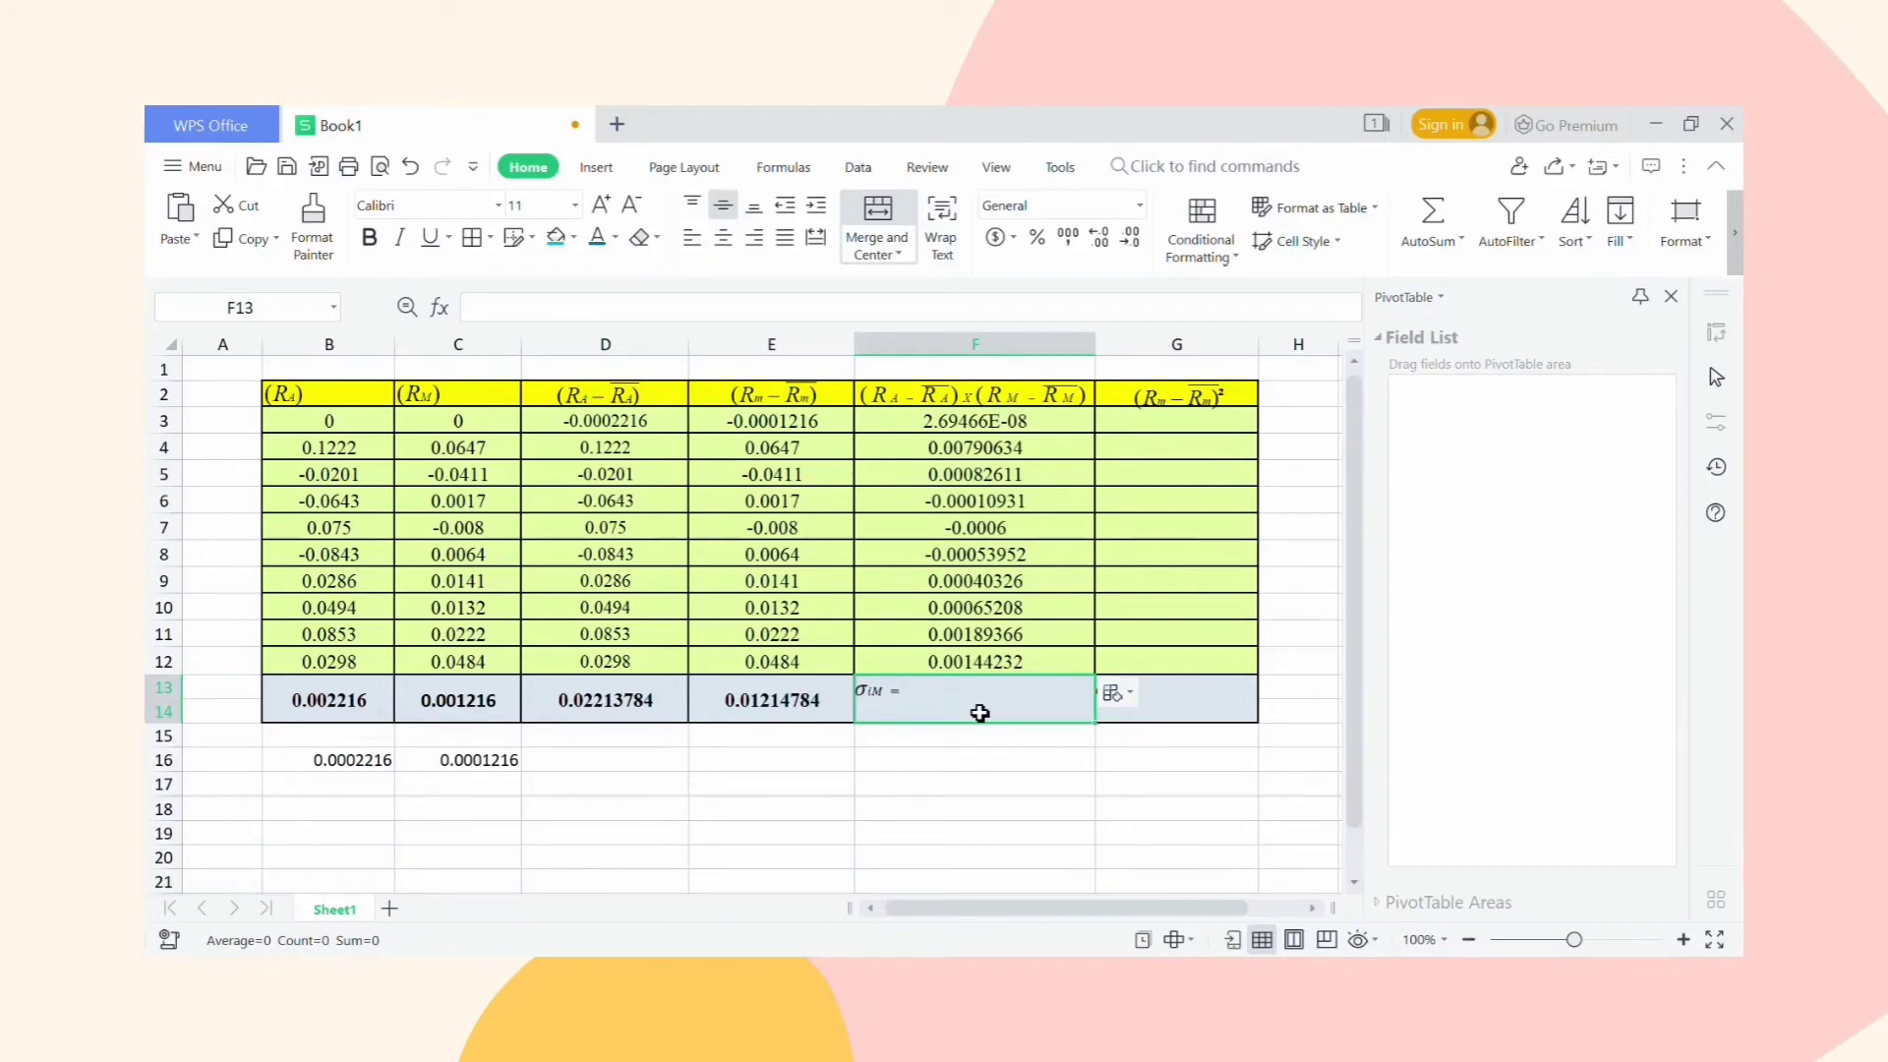
text(=)
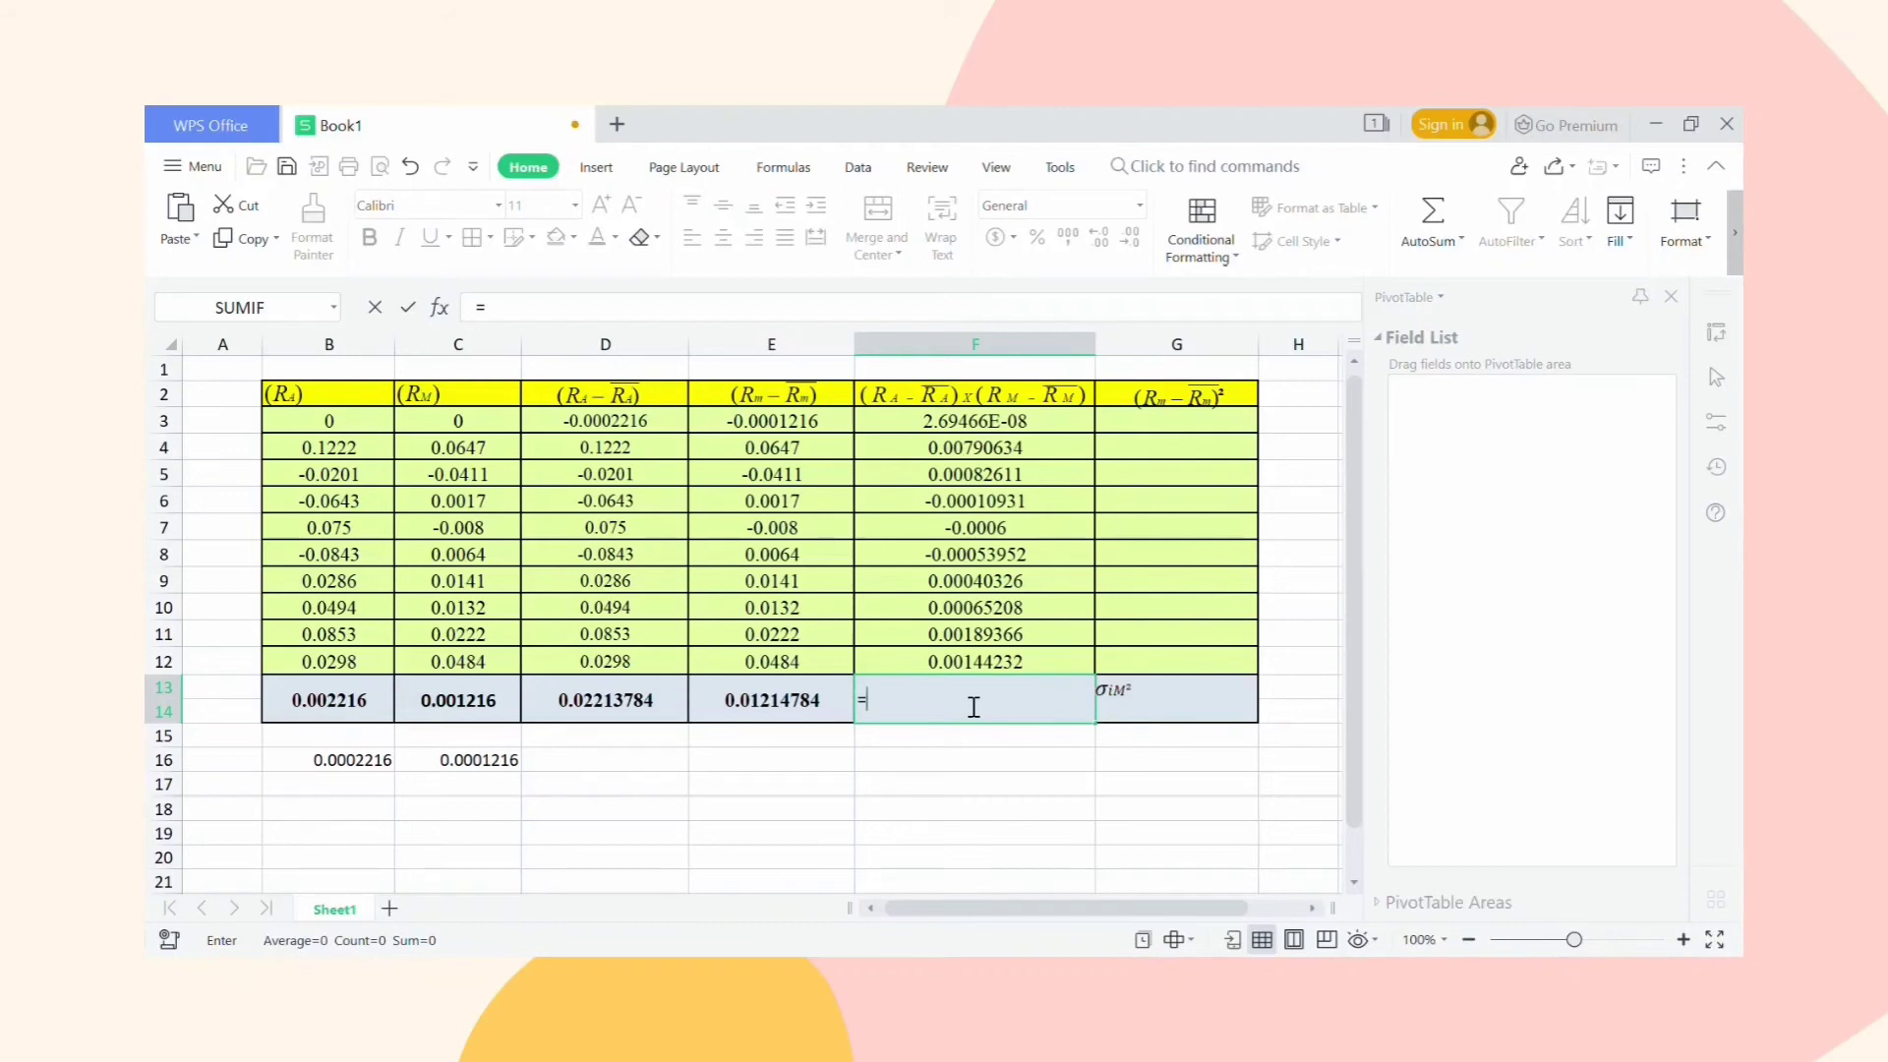
text(averge()
click(919, 708)
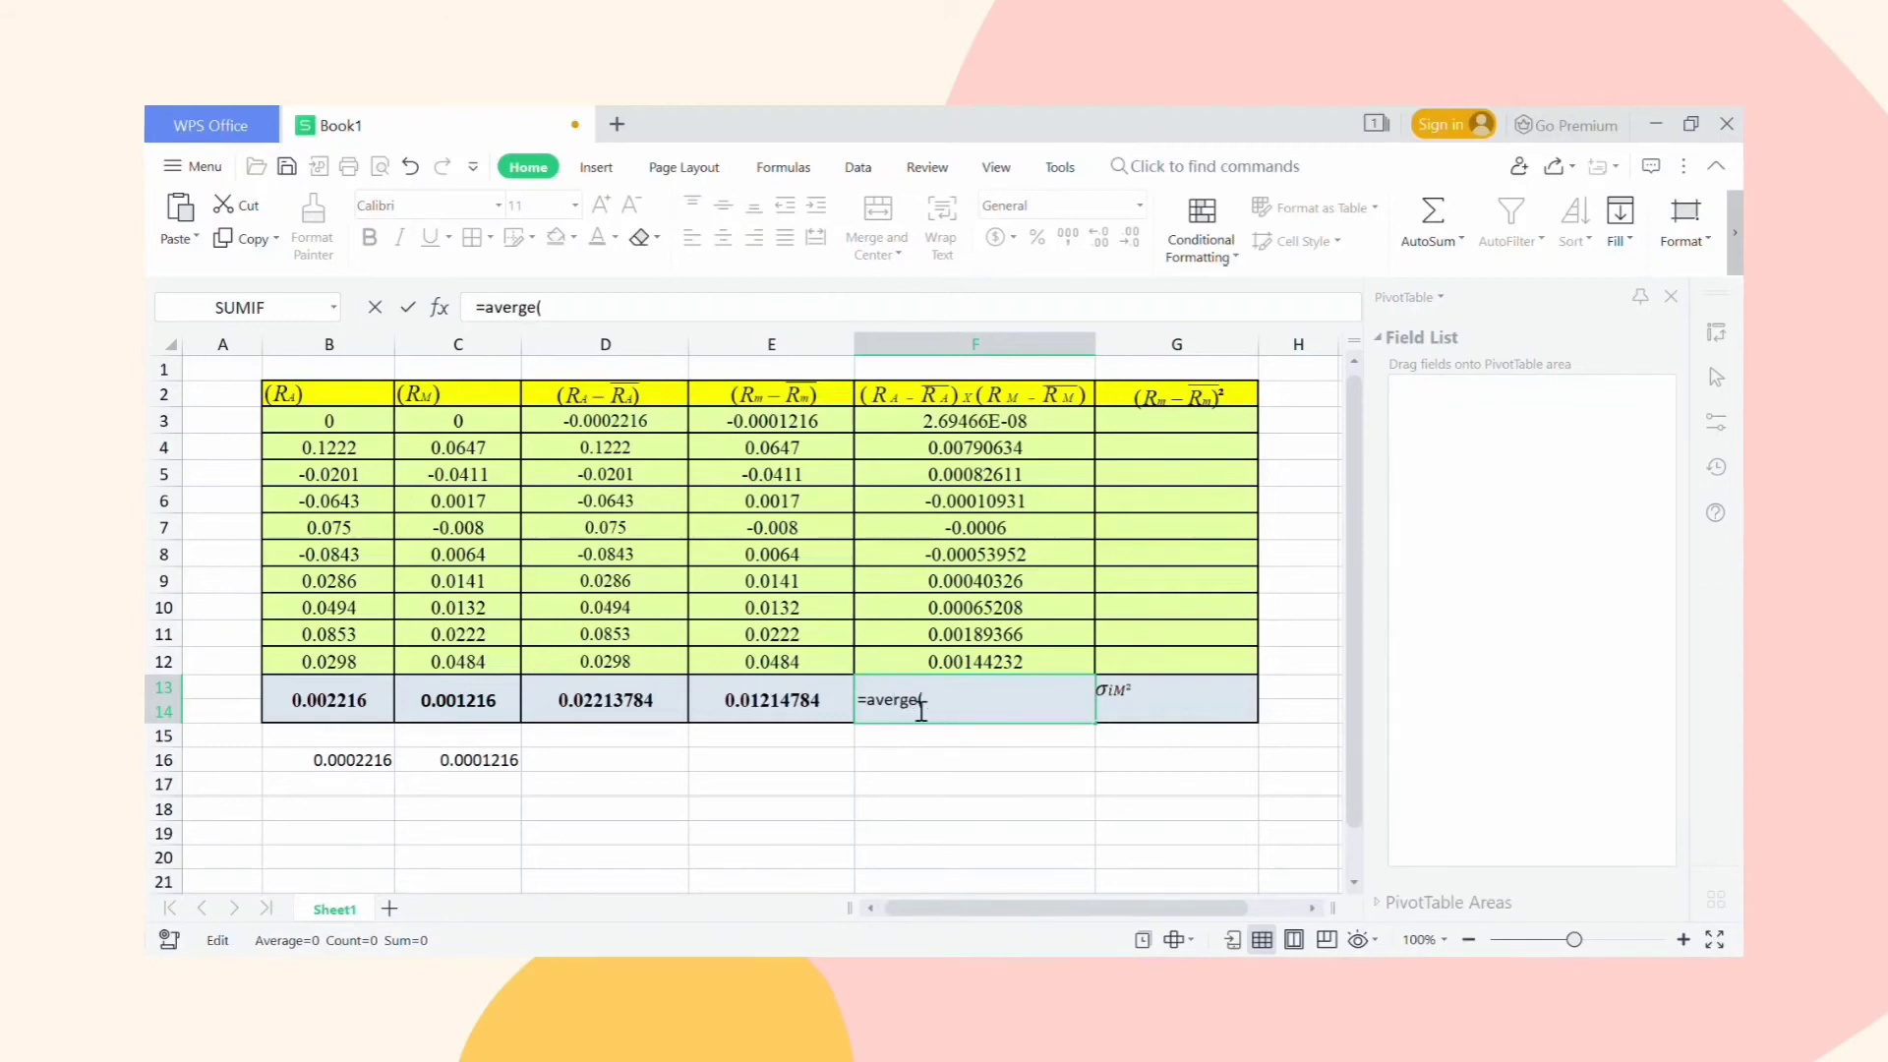
text(a)
drag(934, 423, 1058, 678)
text())
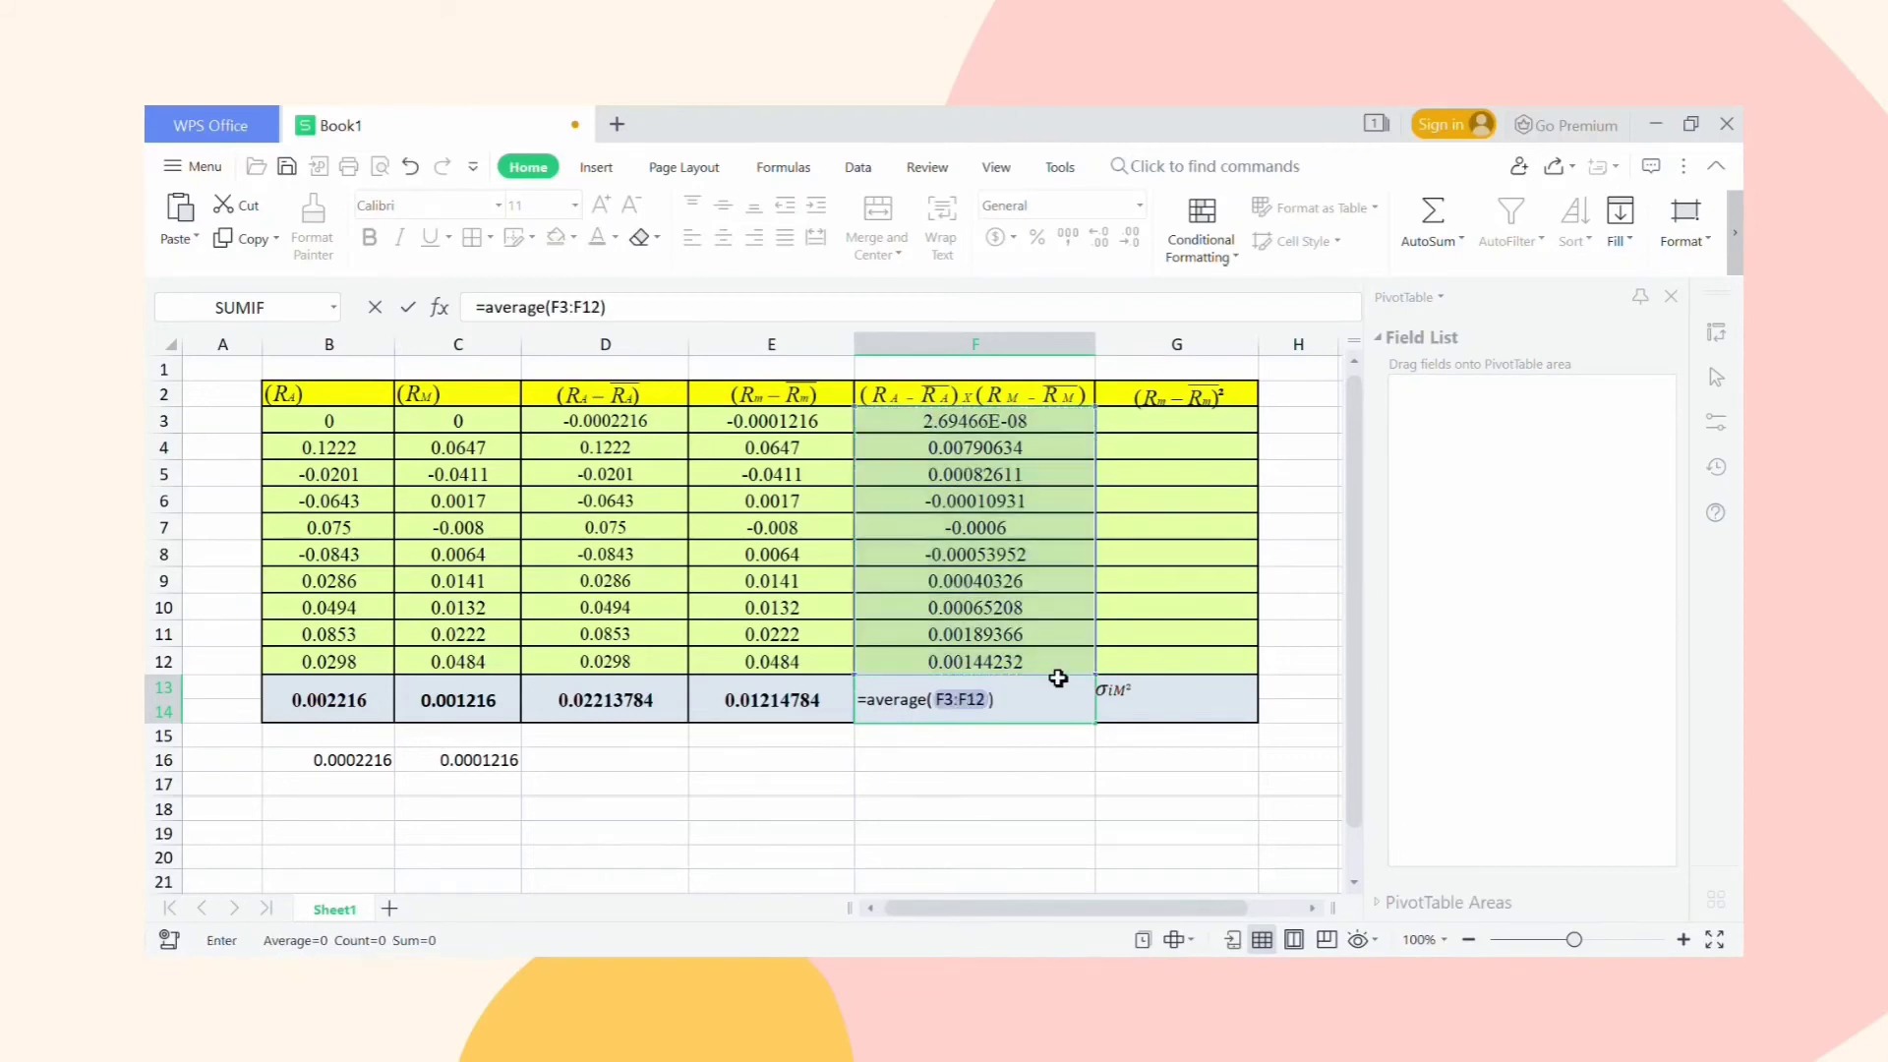
key(Return)
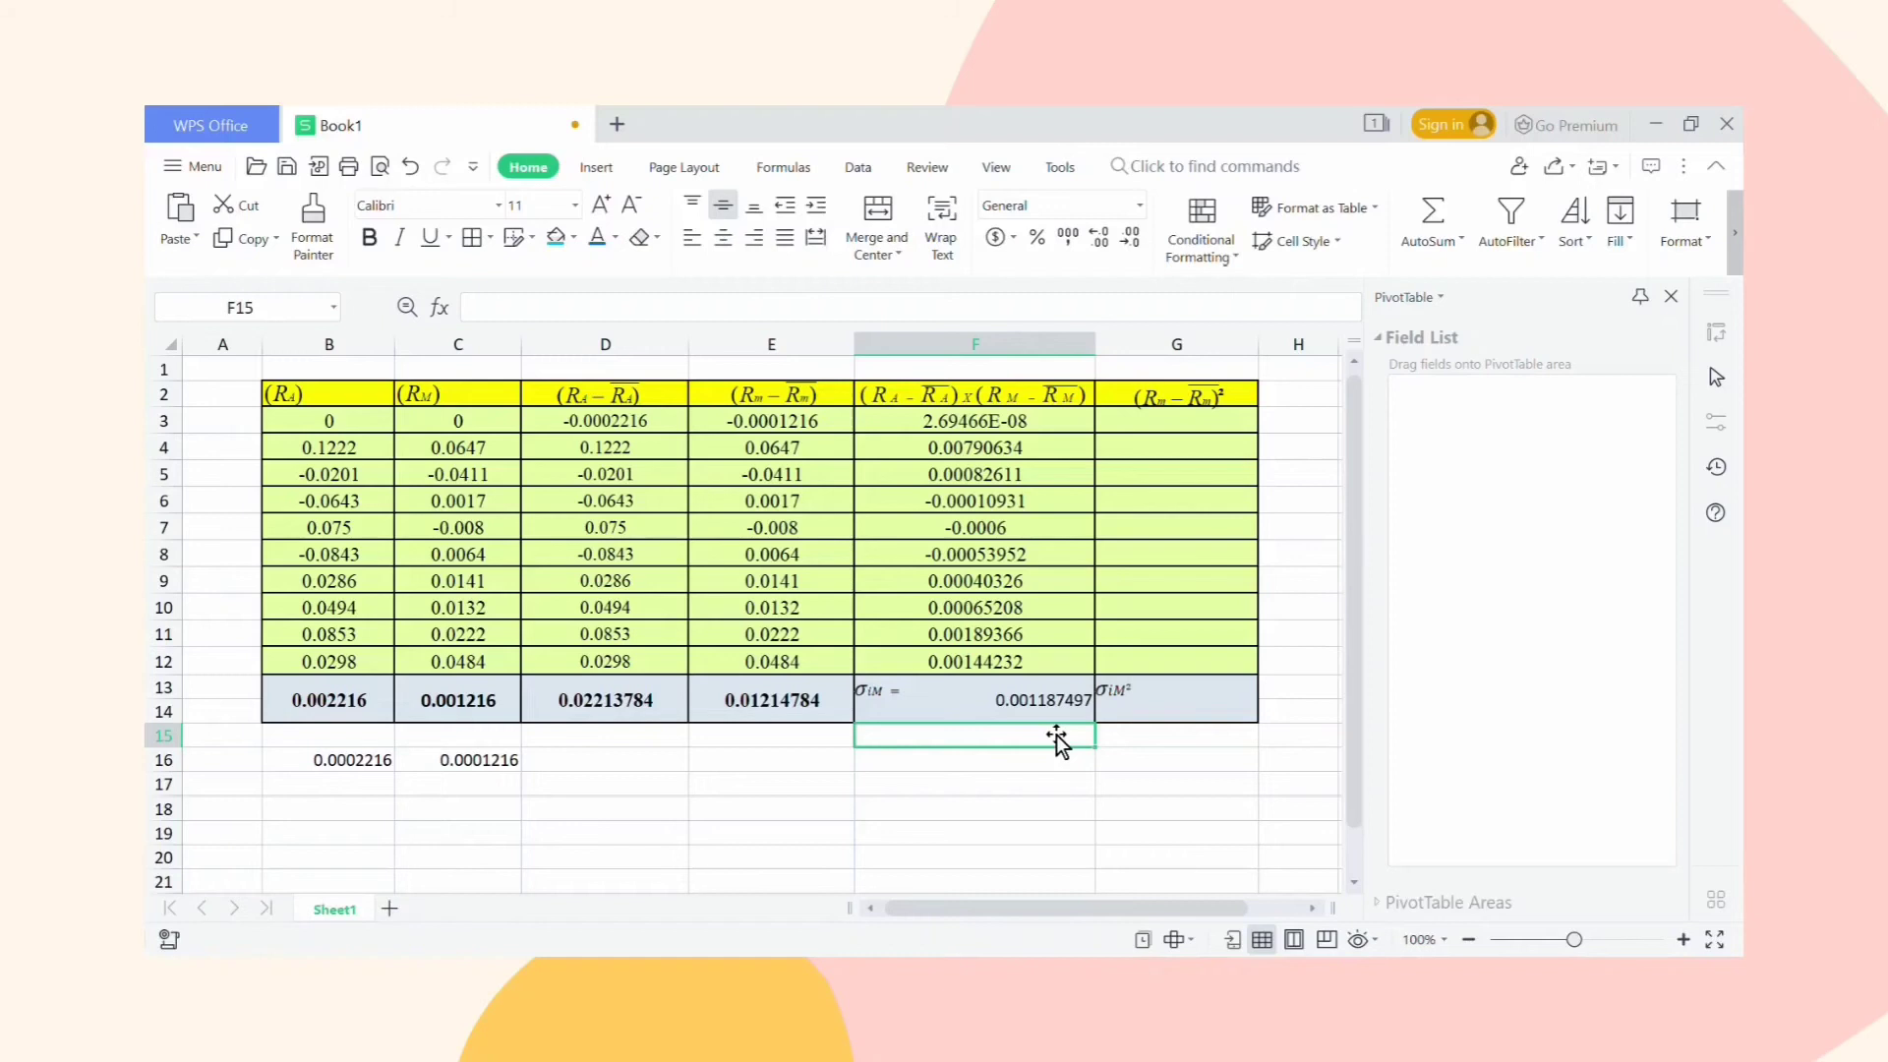
Square the market return deviations by entering =E3*E3 in G3 and filling the formula down through G12.
click(1195, 430)
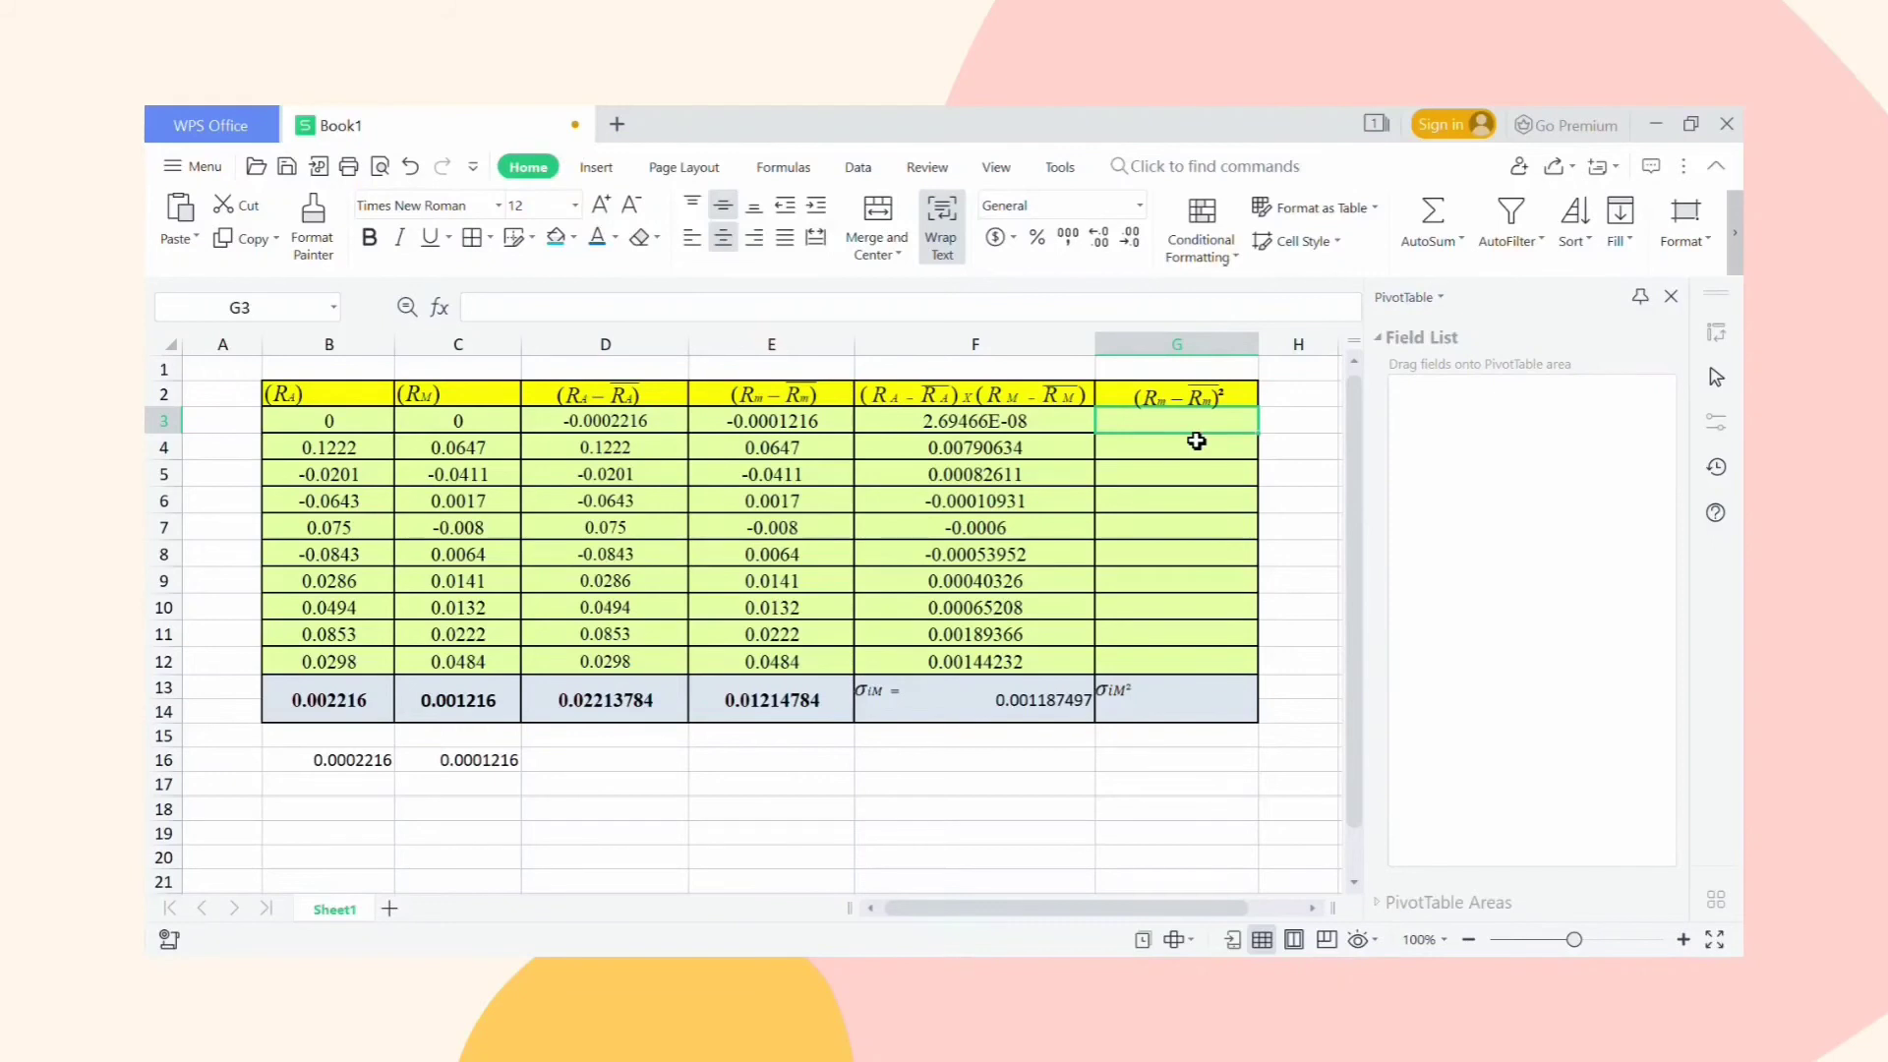
text(=)
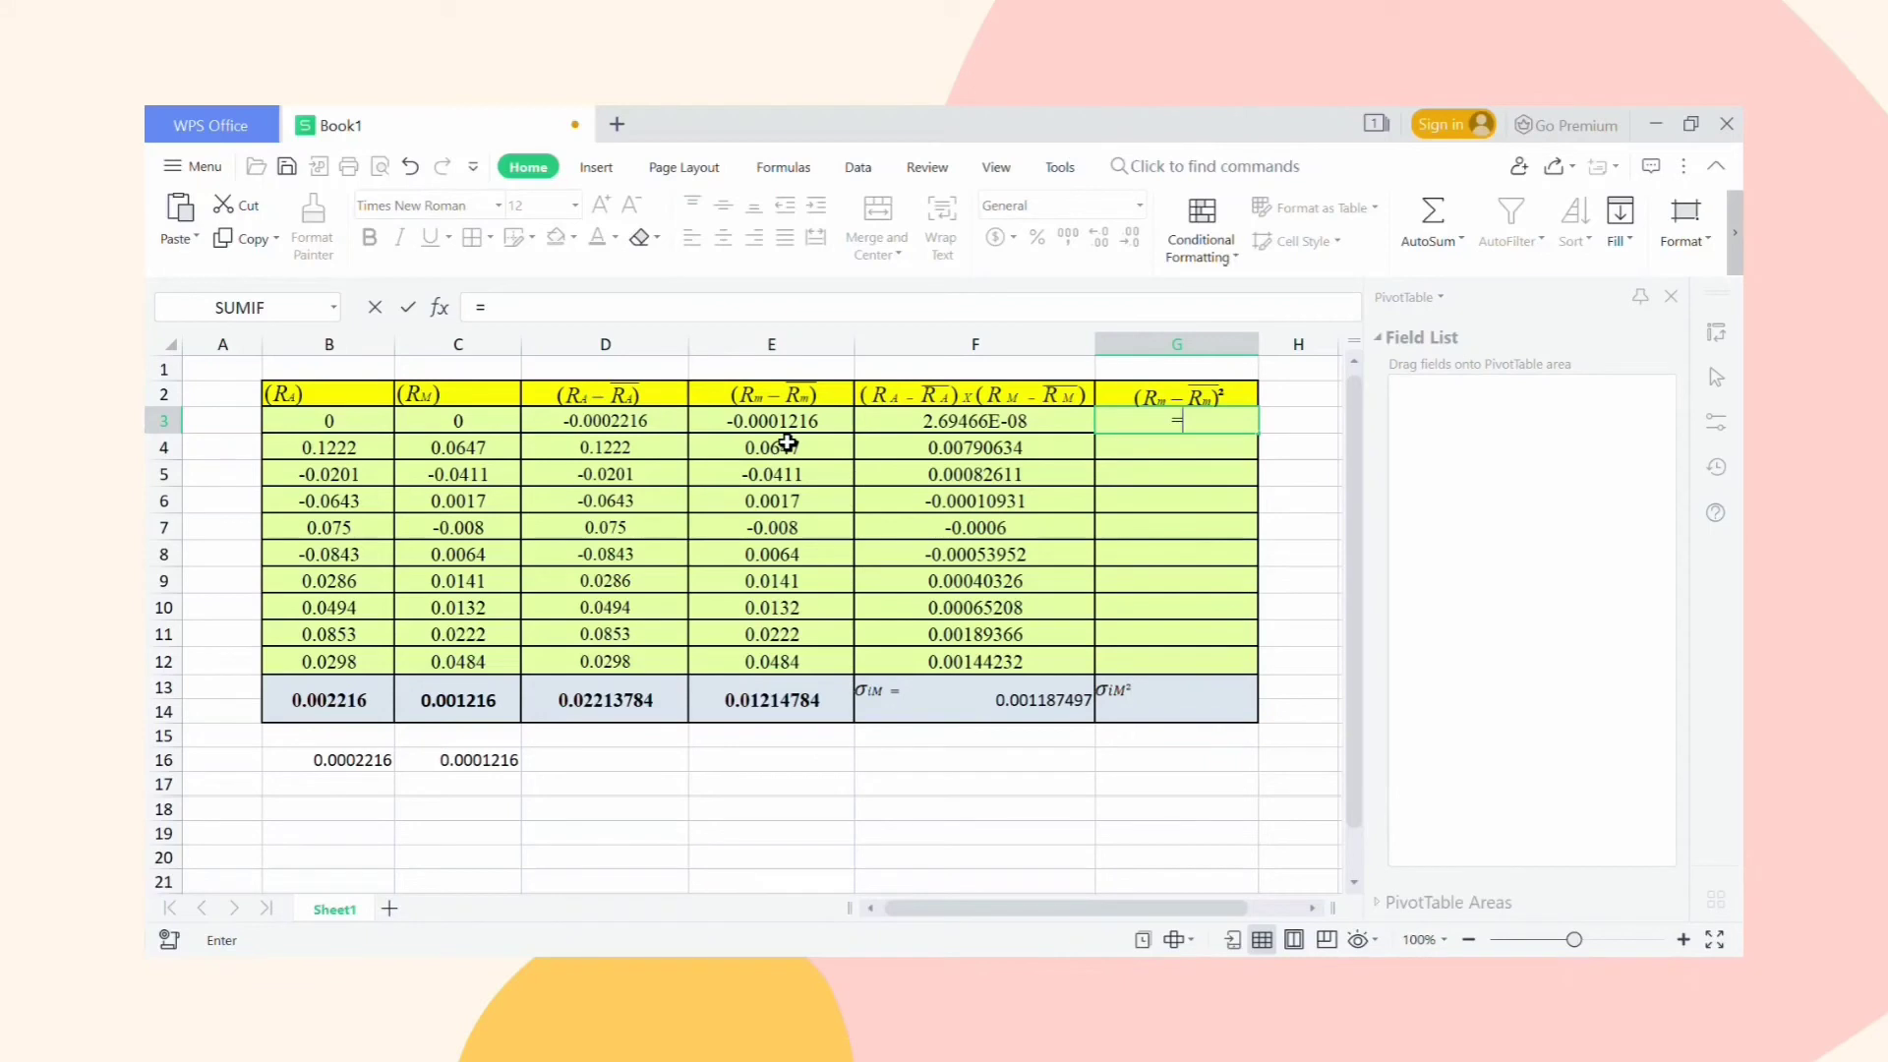
key(Left)
key(Left)
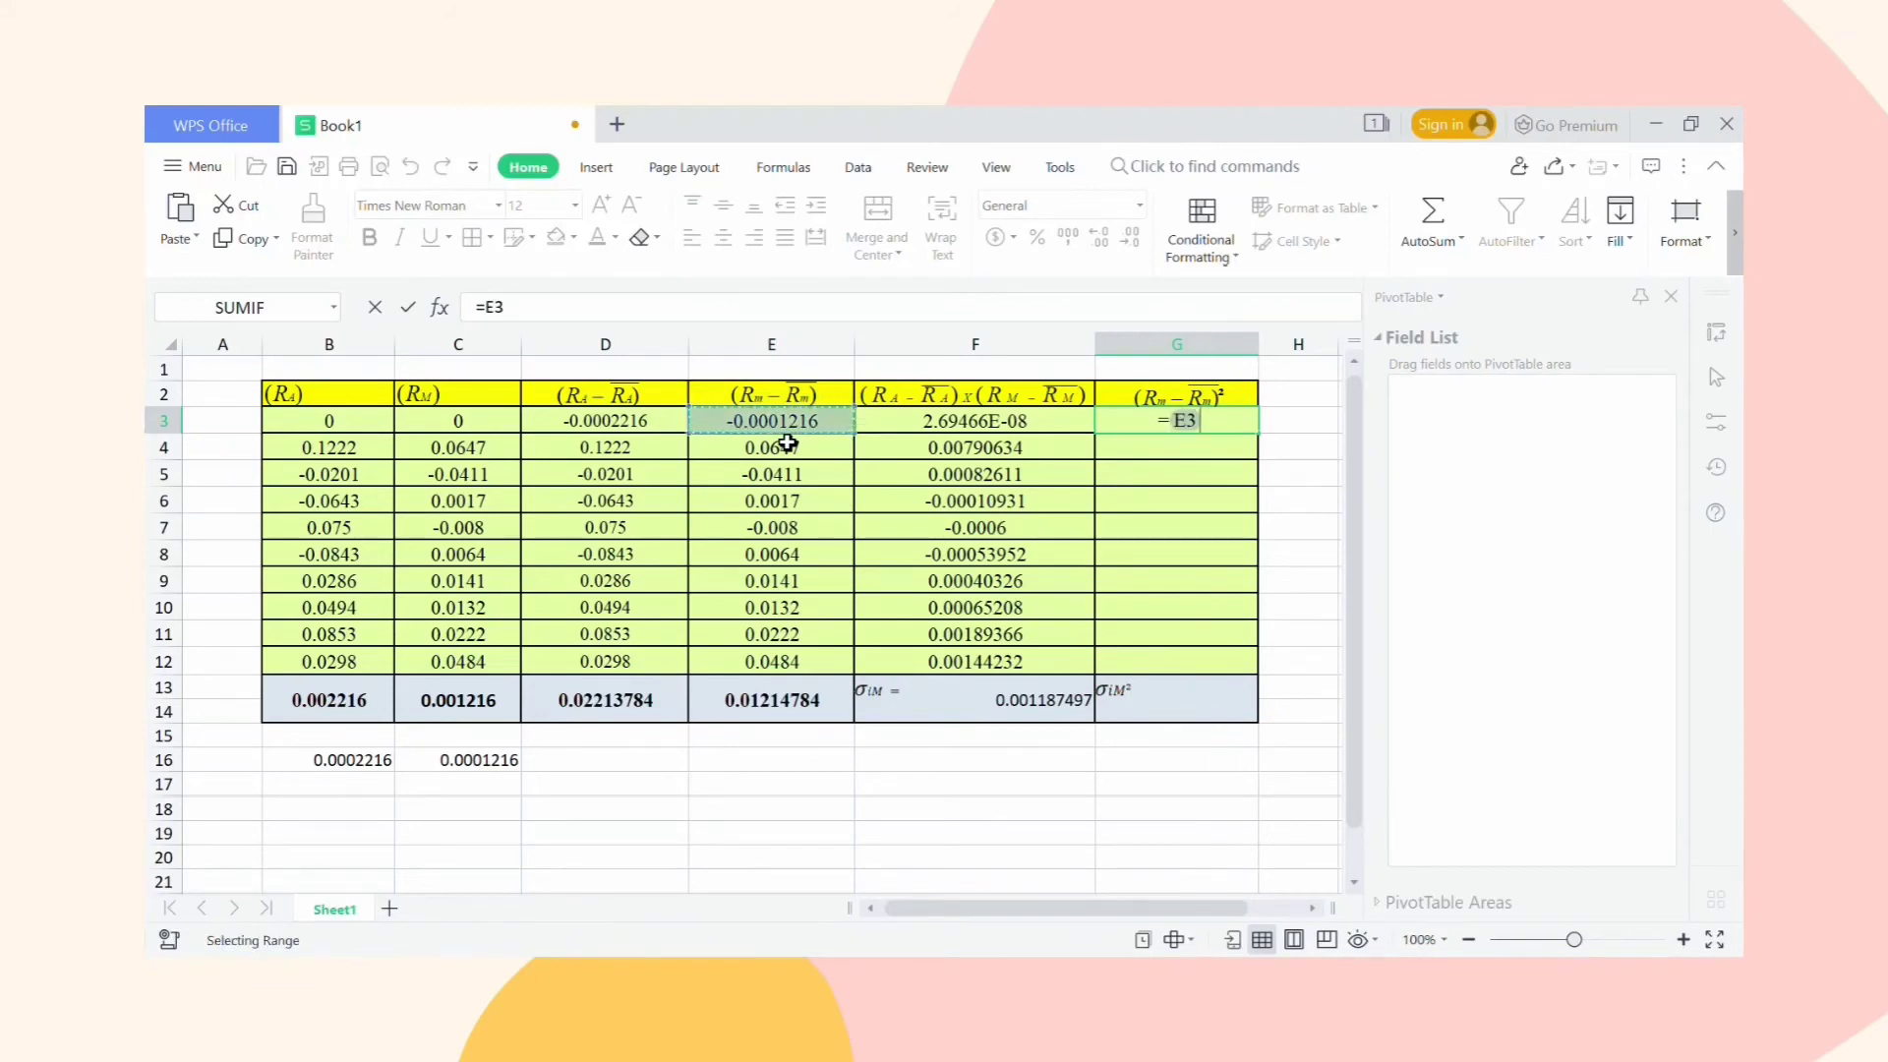
text(*)
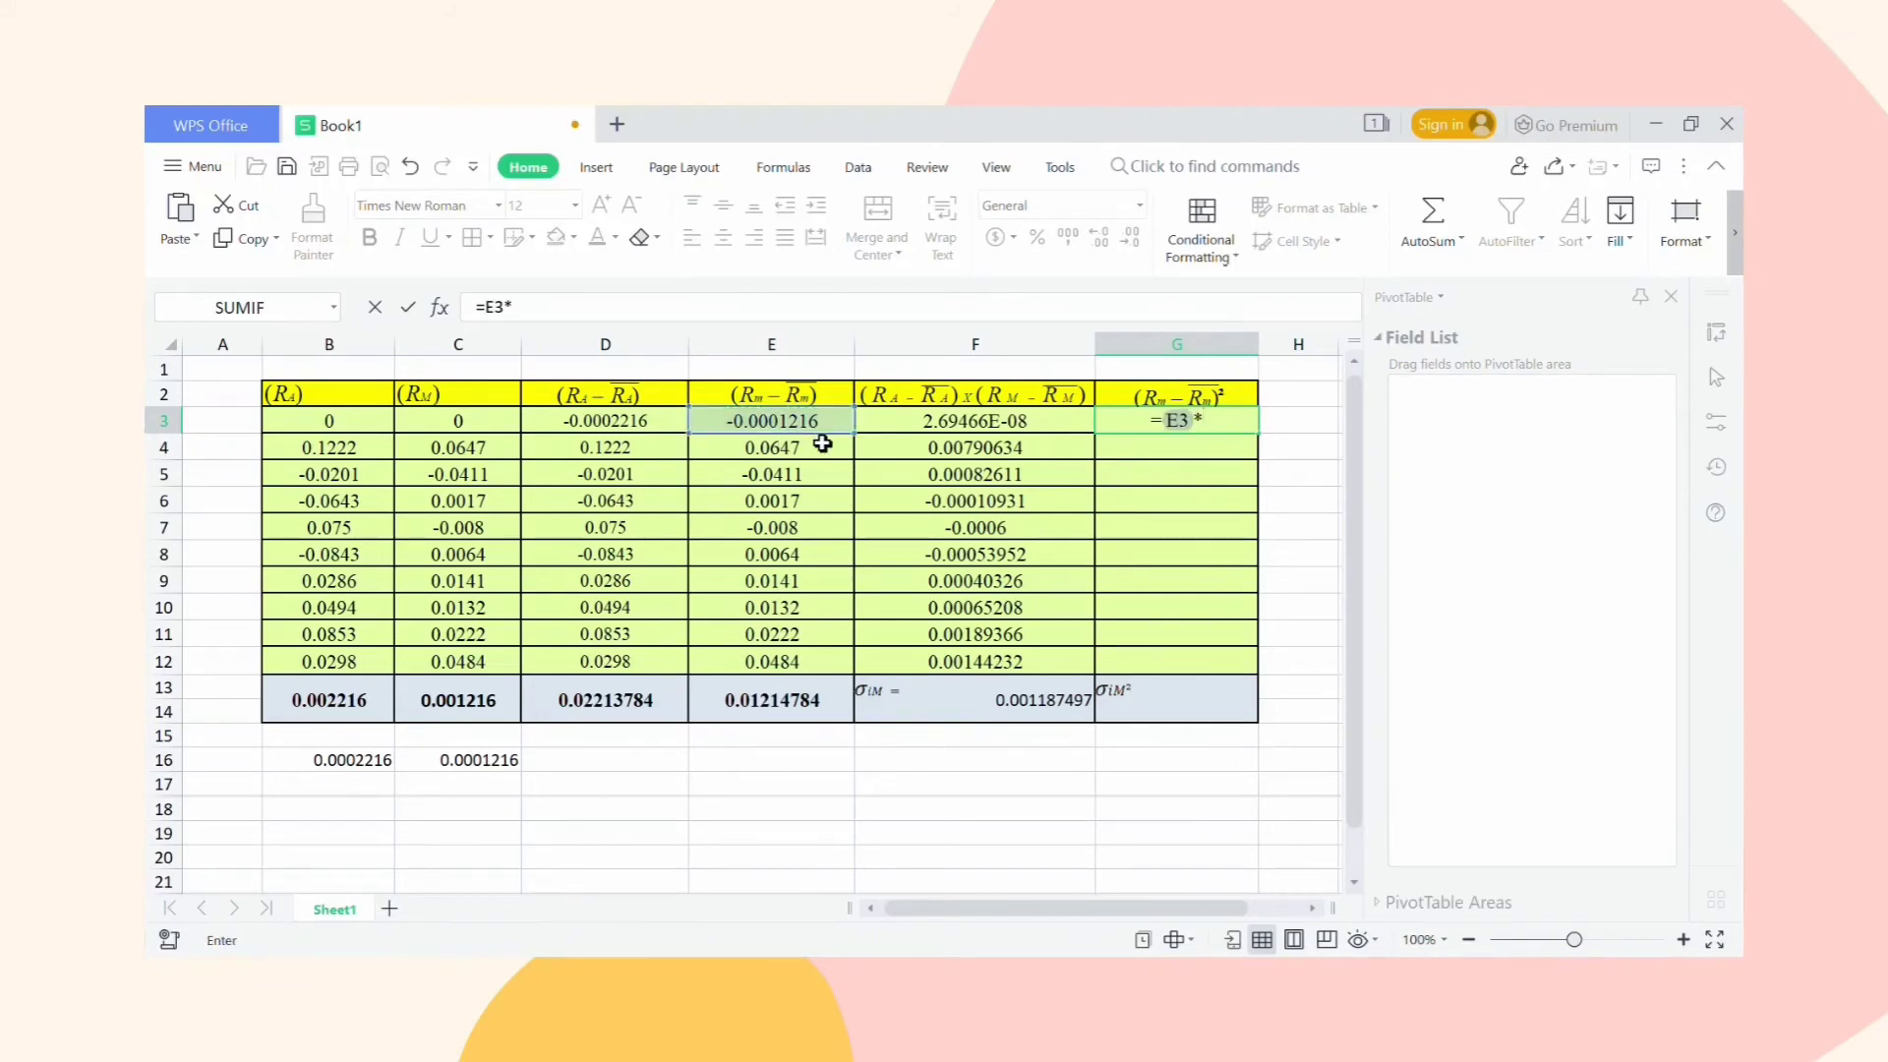
key(Left)
key(Left)
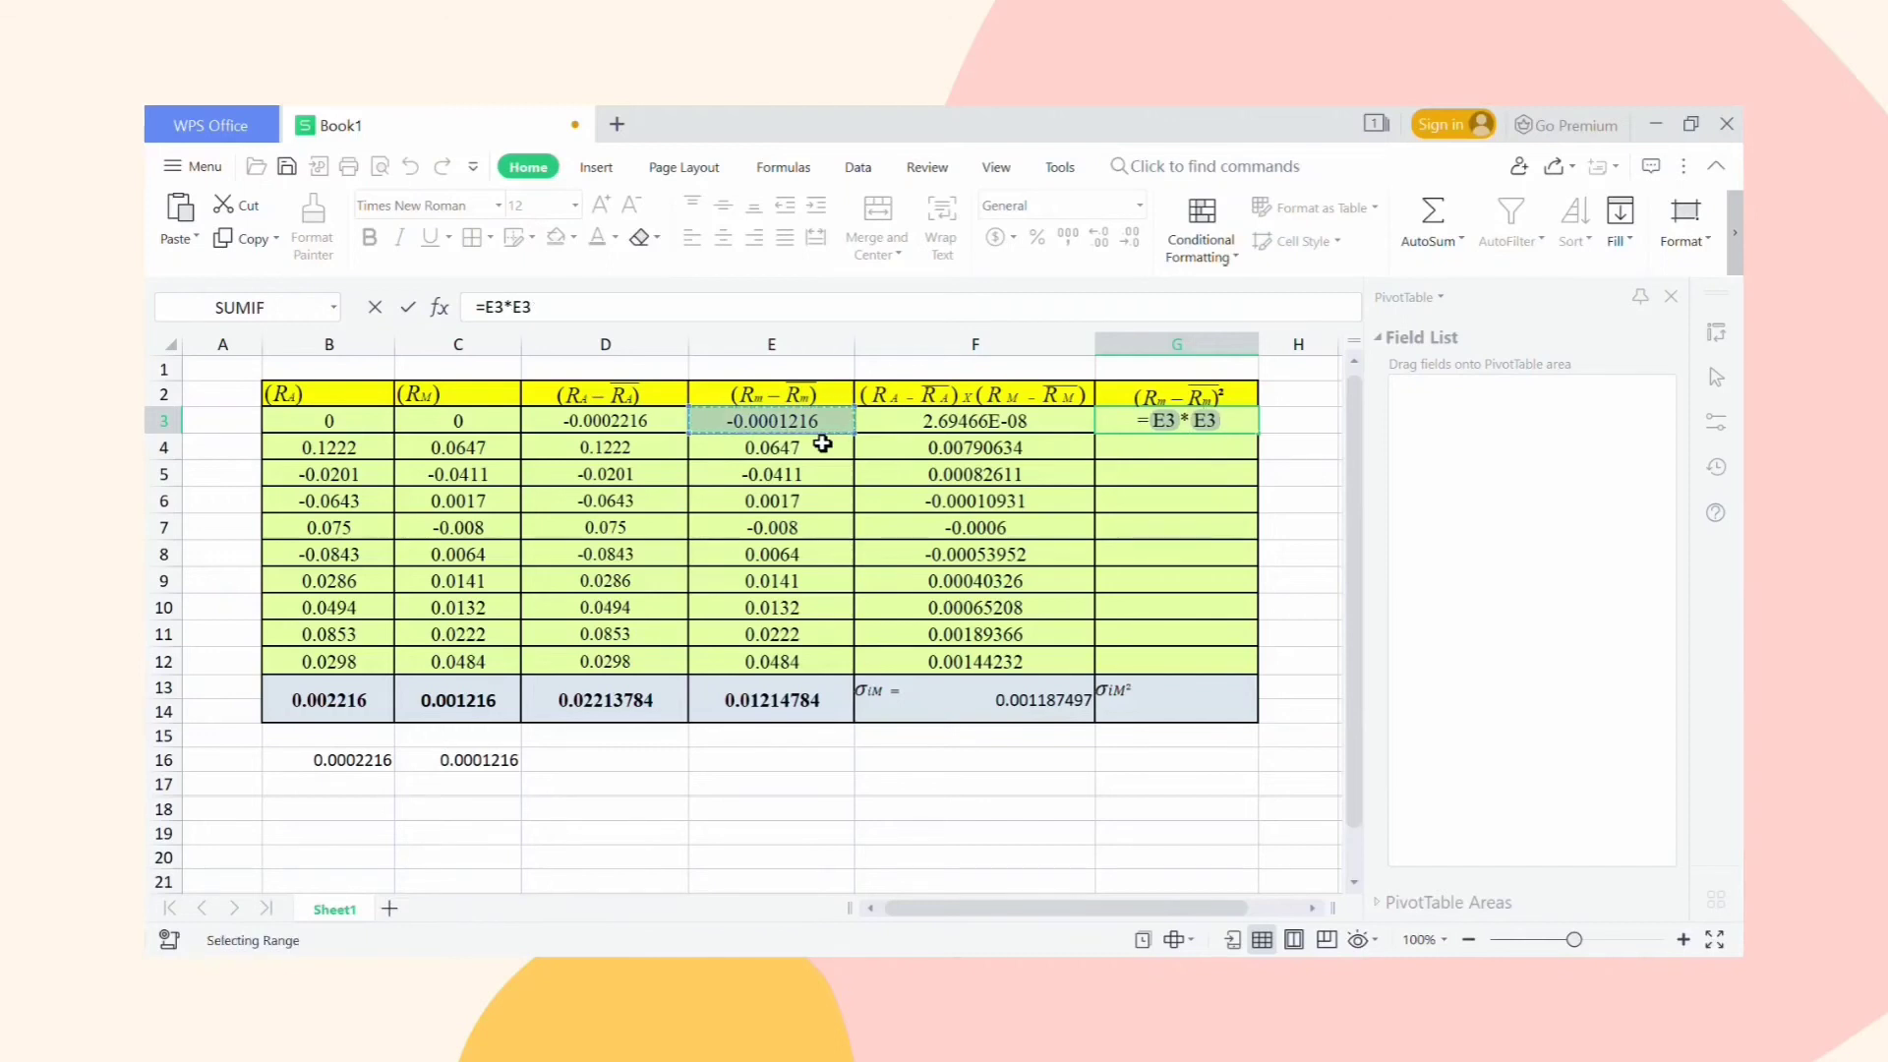
key(Return)
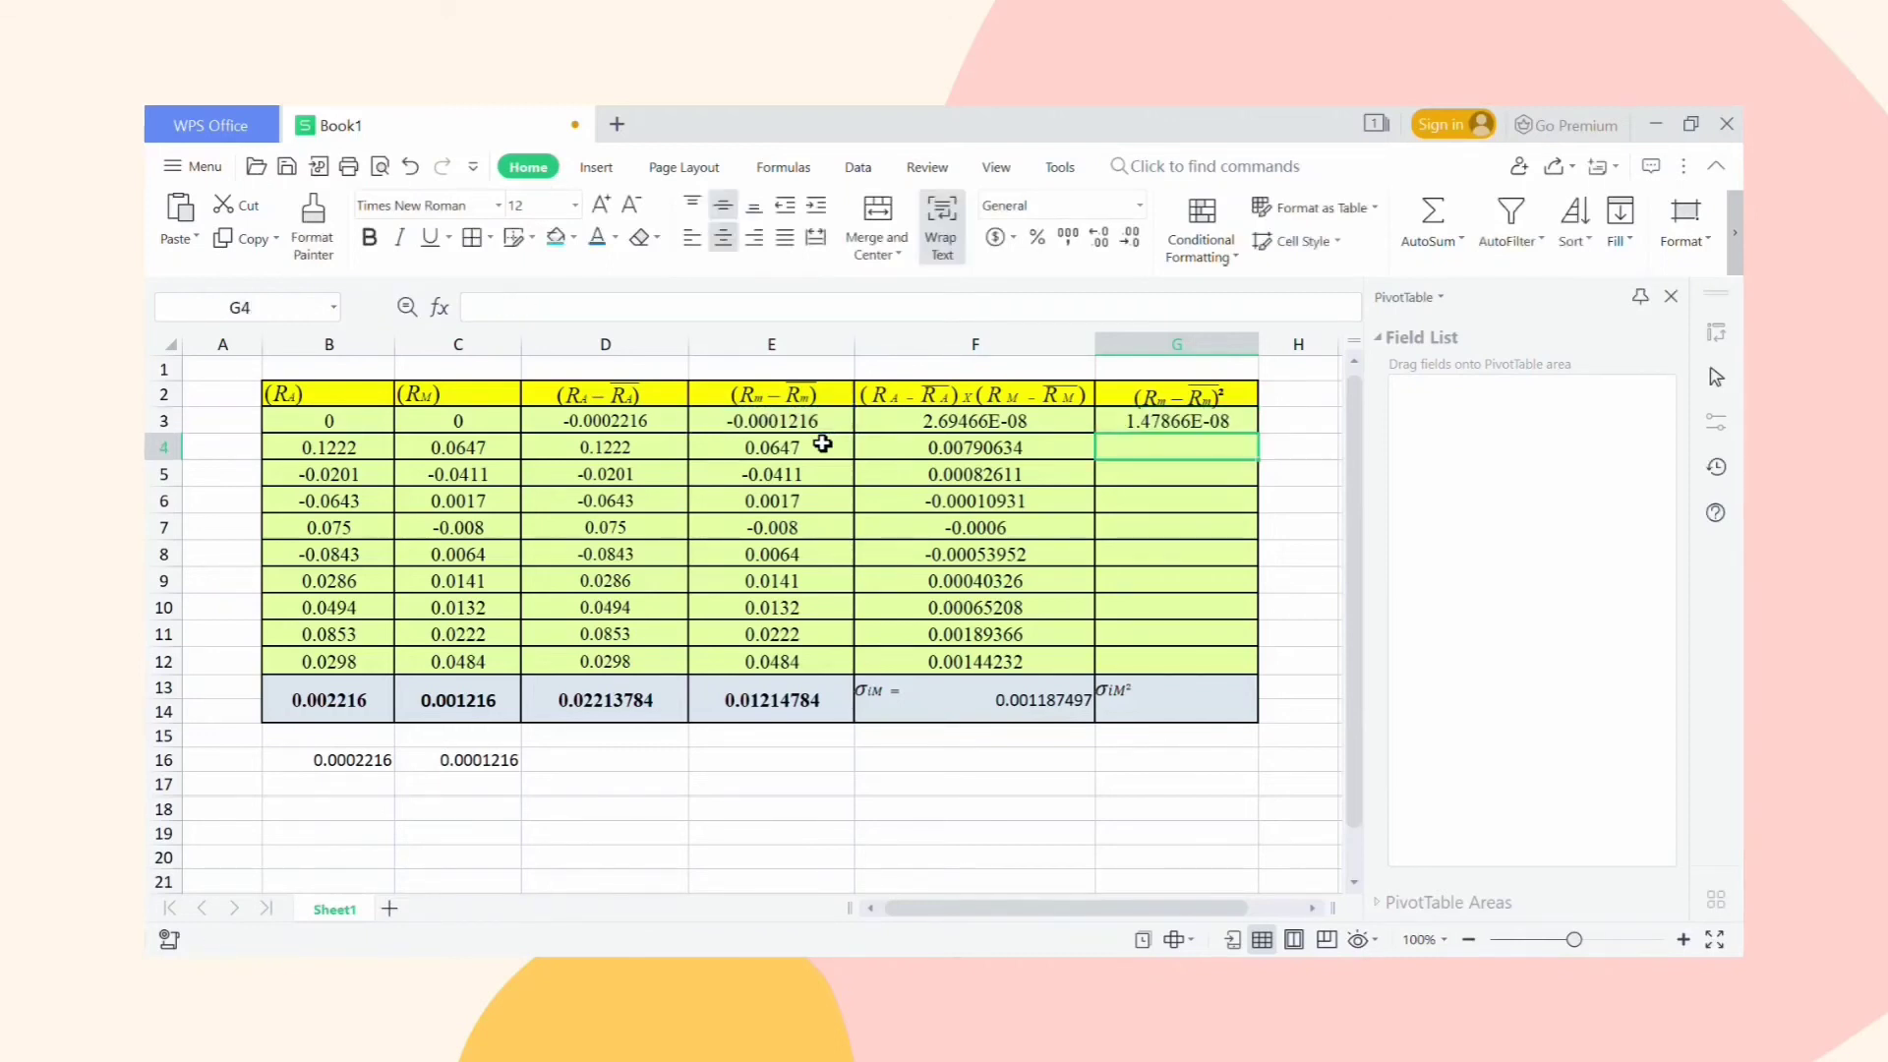
click(1249, 428)
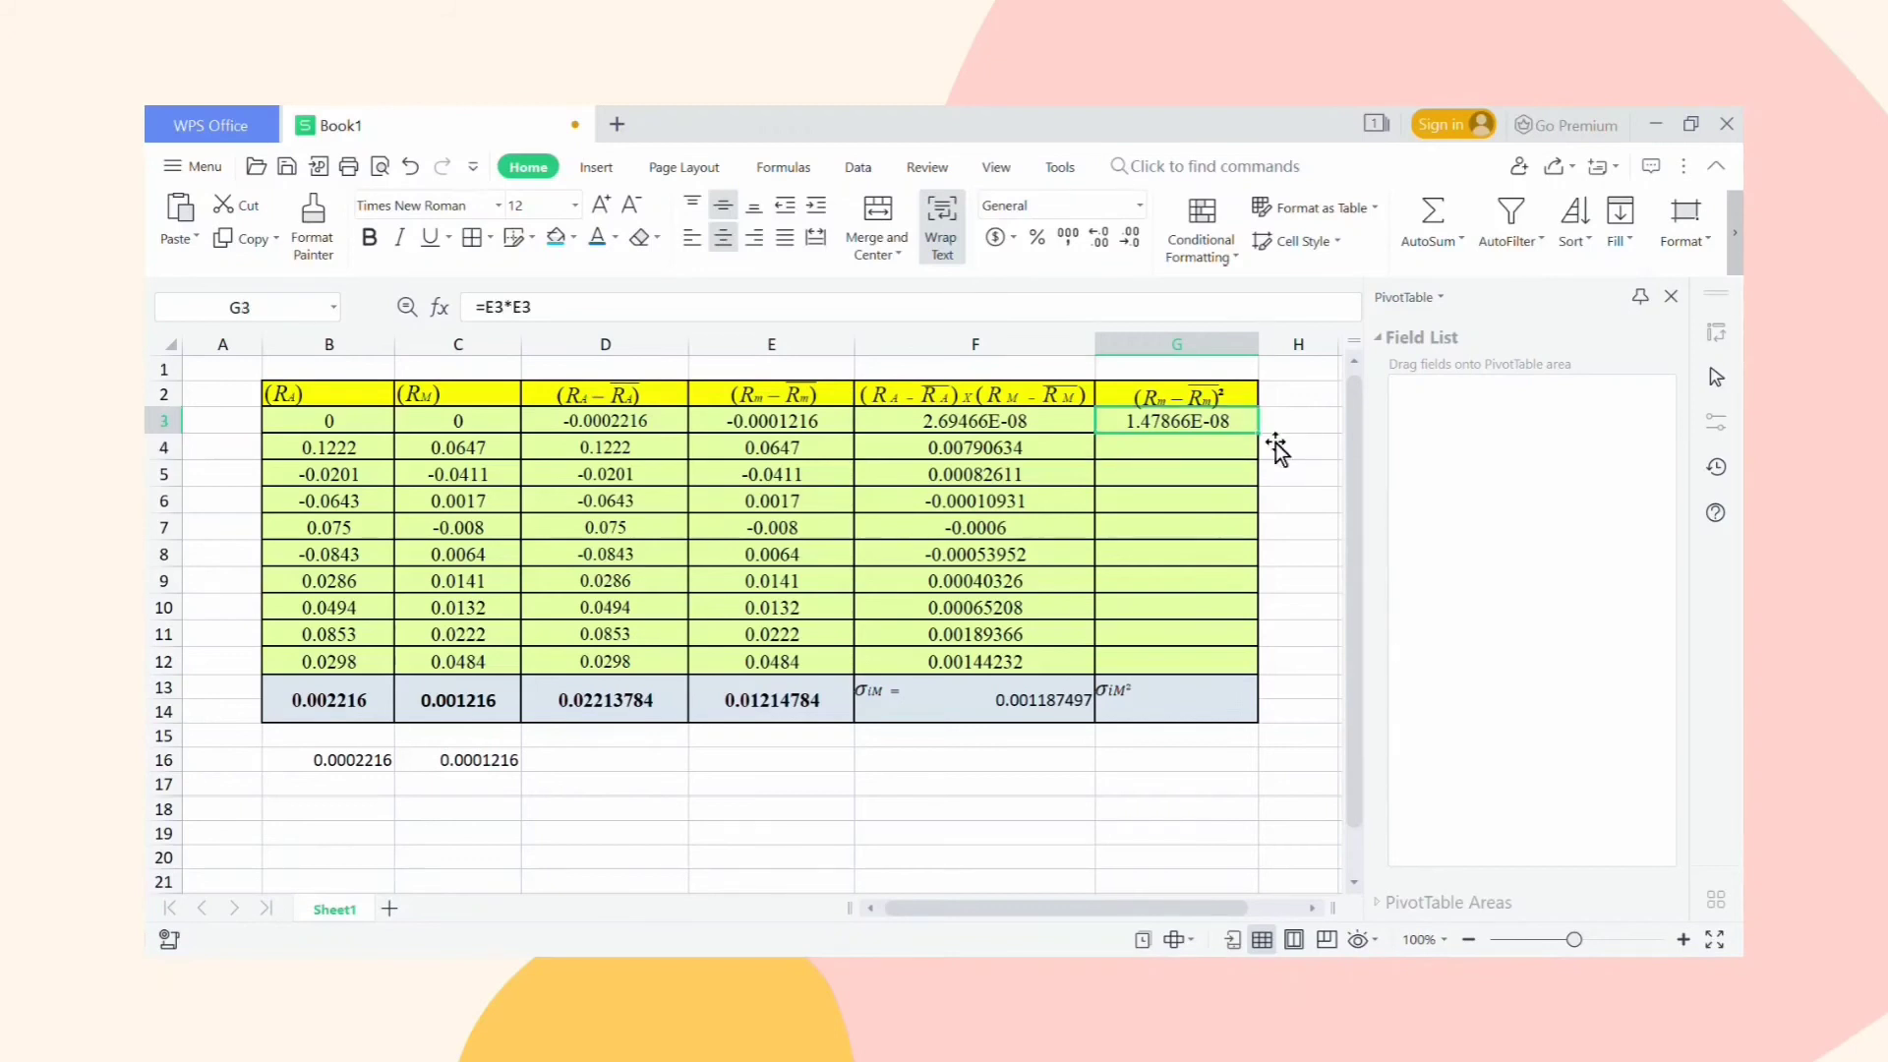
drag(1278, 451, 1266, 679)
Calculate the market variance in merged cell G13 with =average(G3:G12).
click(1204, 729)
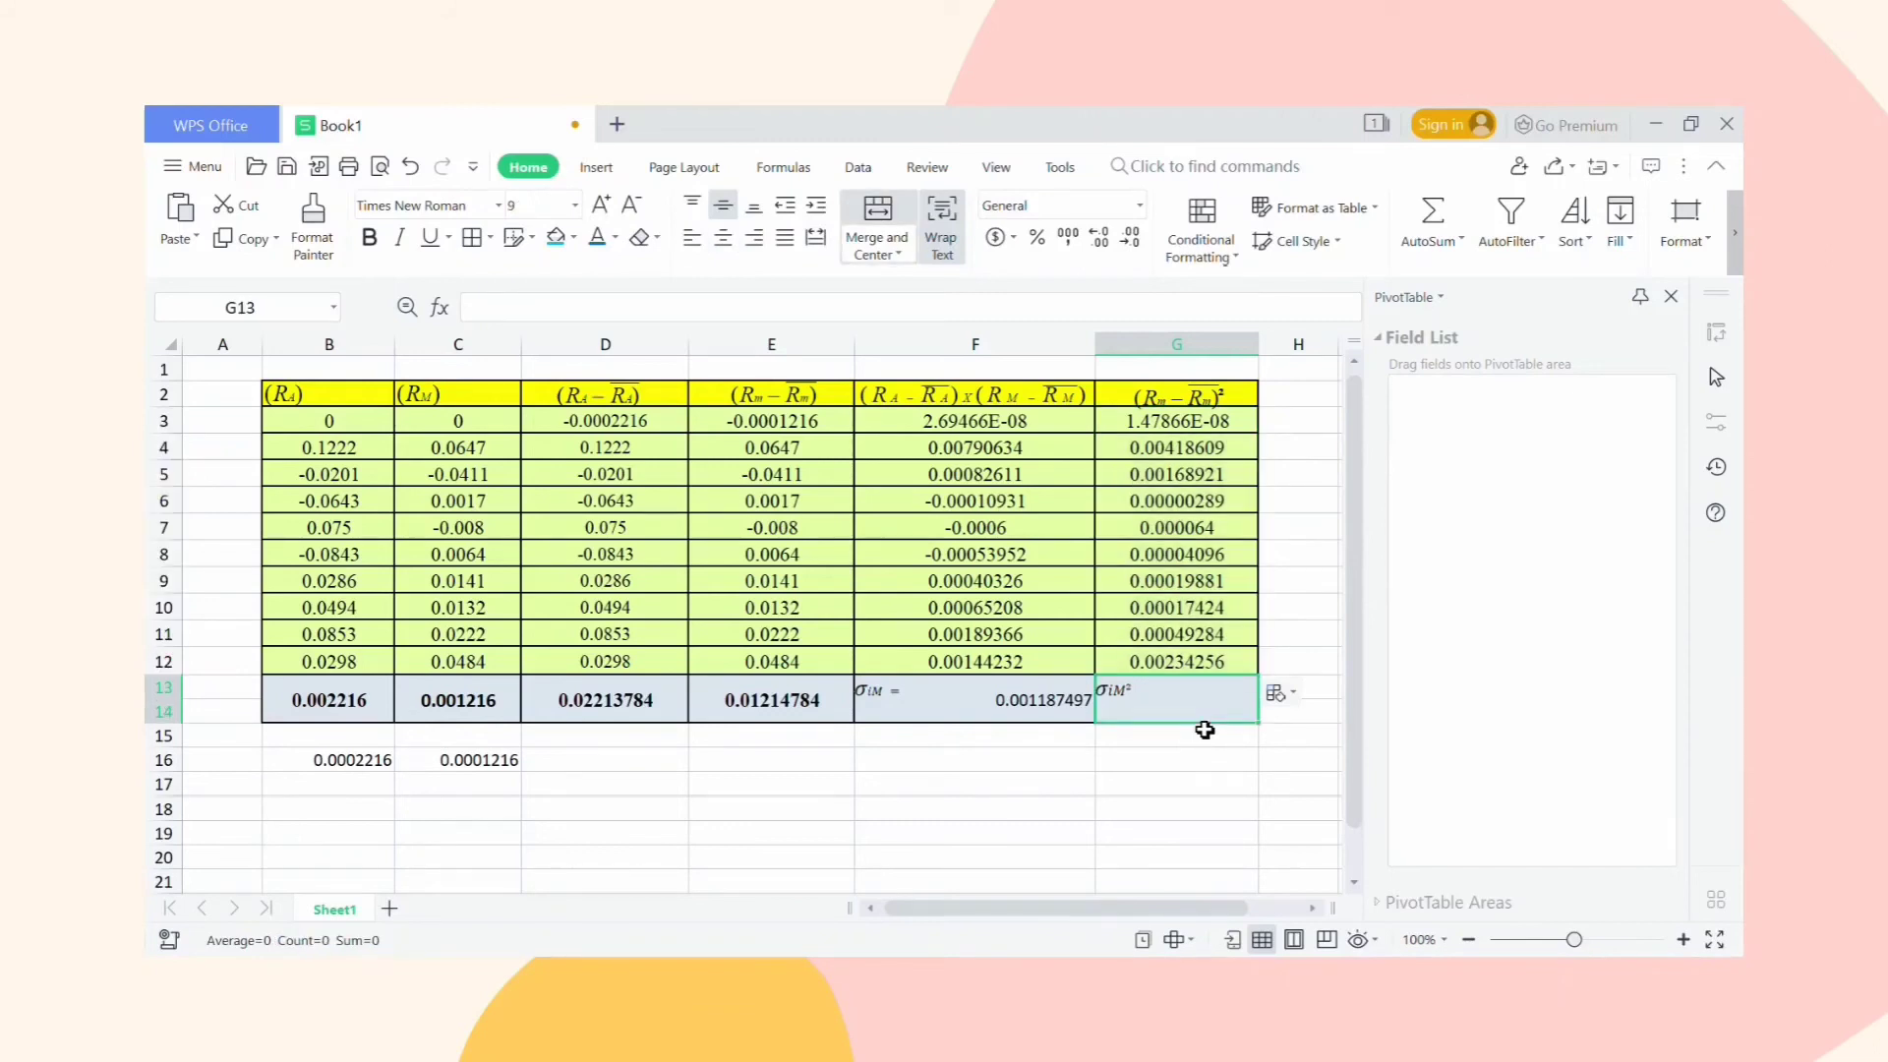
text(=av)
text(eage)
key(BackSpace)
key(BackSpace)
key(BackSpace)
text(ra()
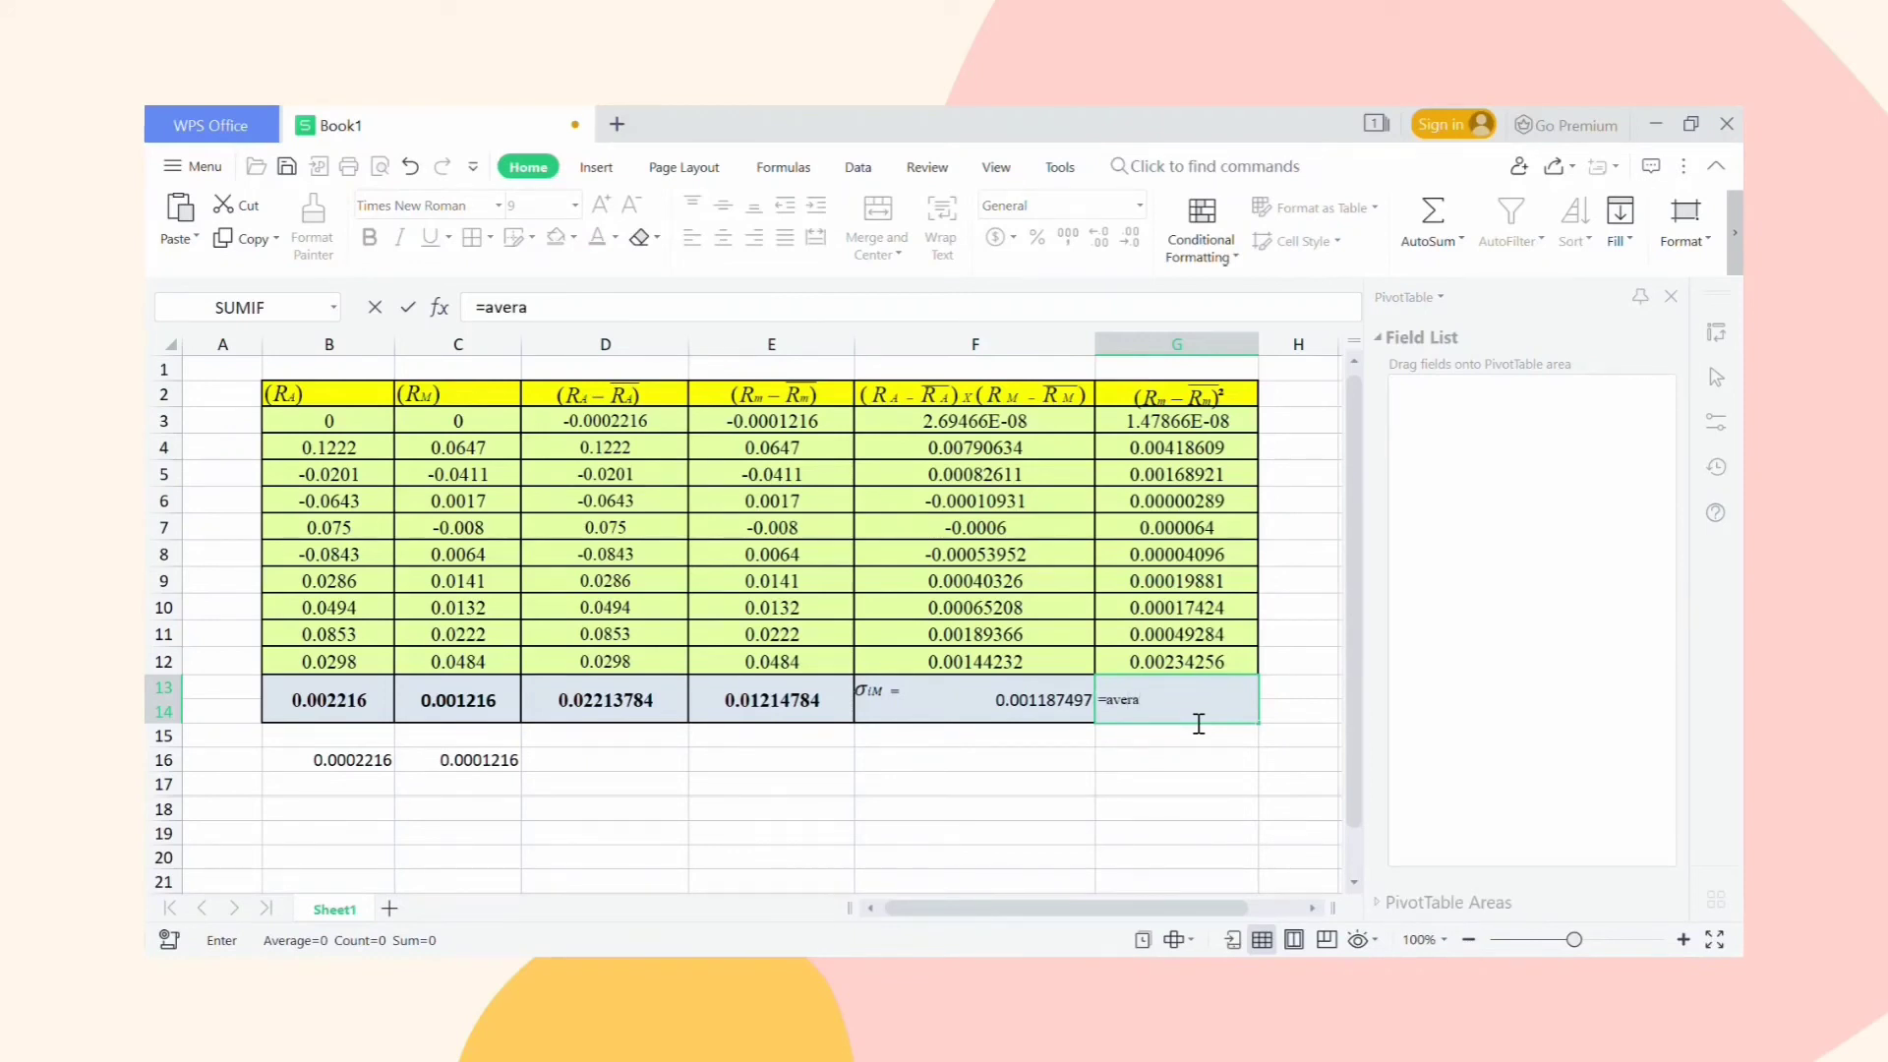
key(BackSpace)
text(ge()
drag(1146, 423, 1250, 681)
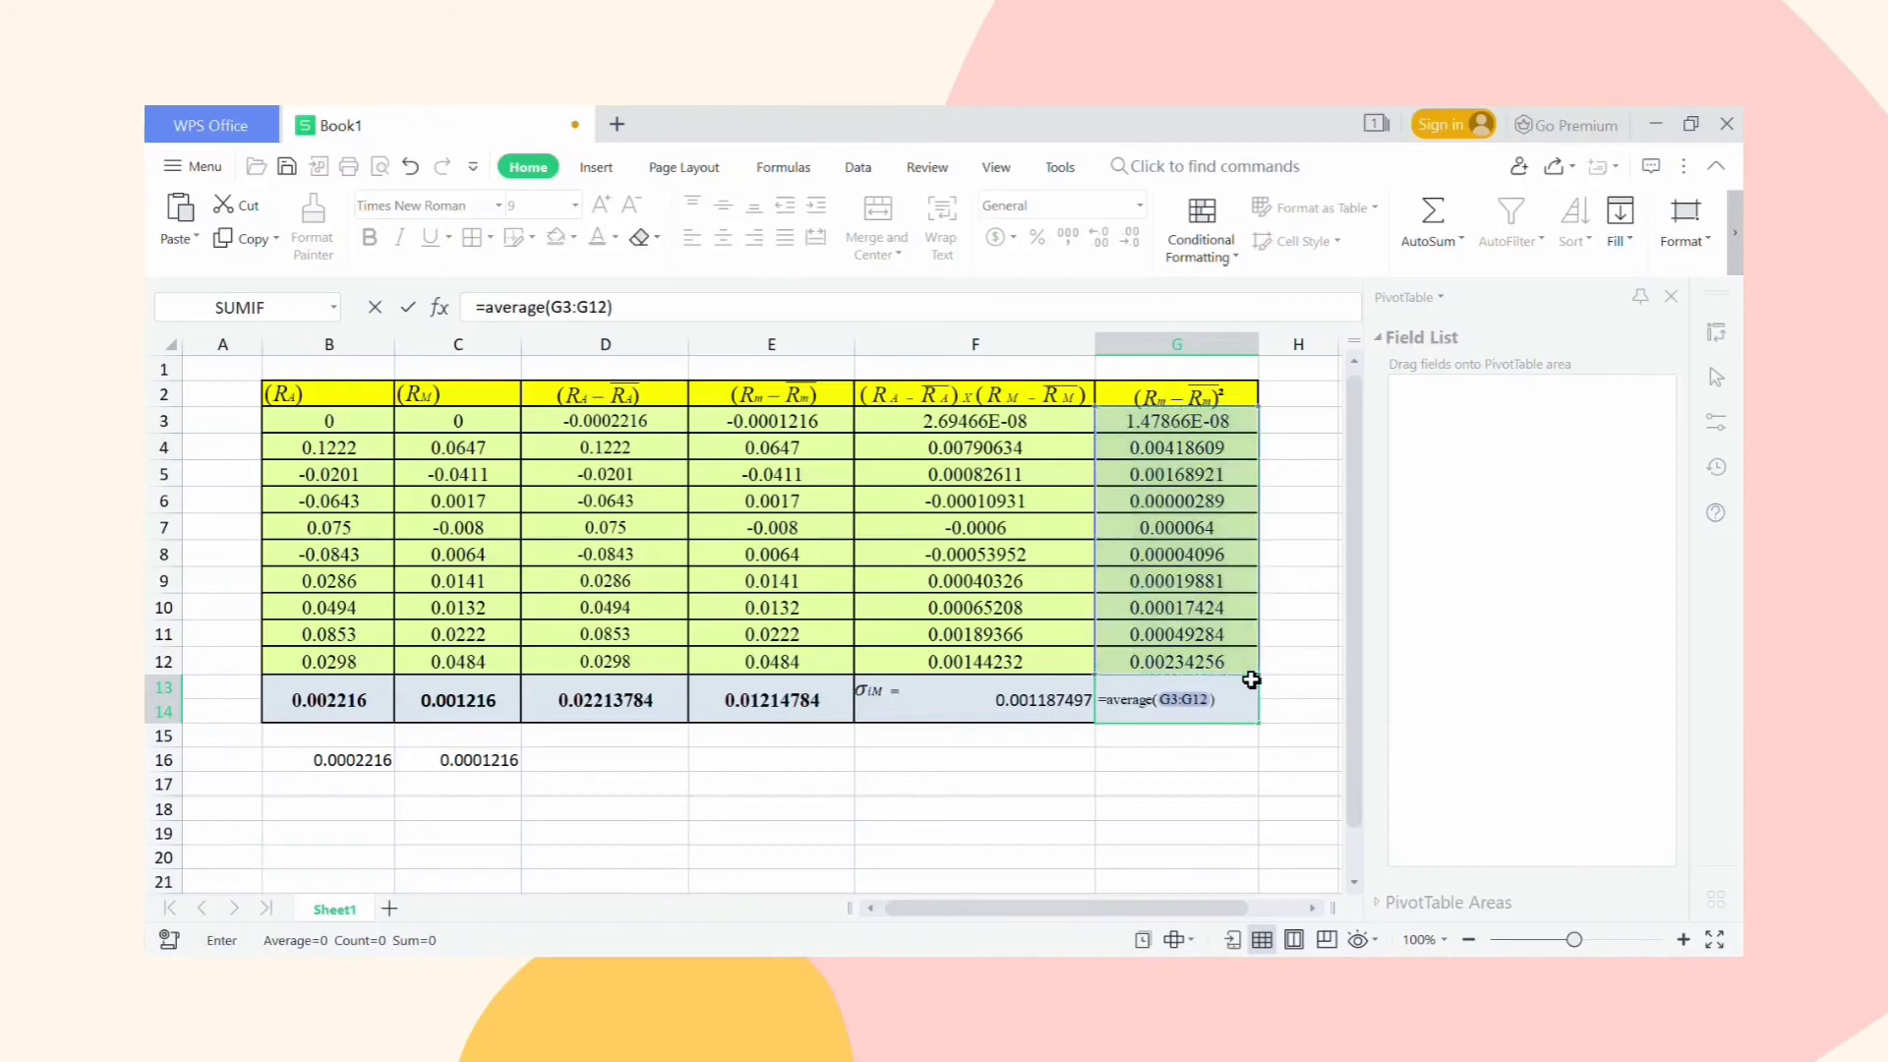
key(Return)
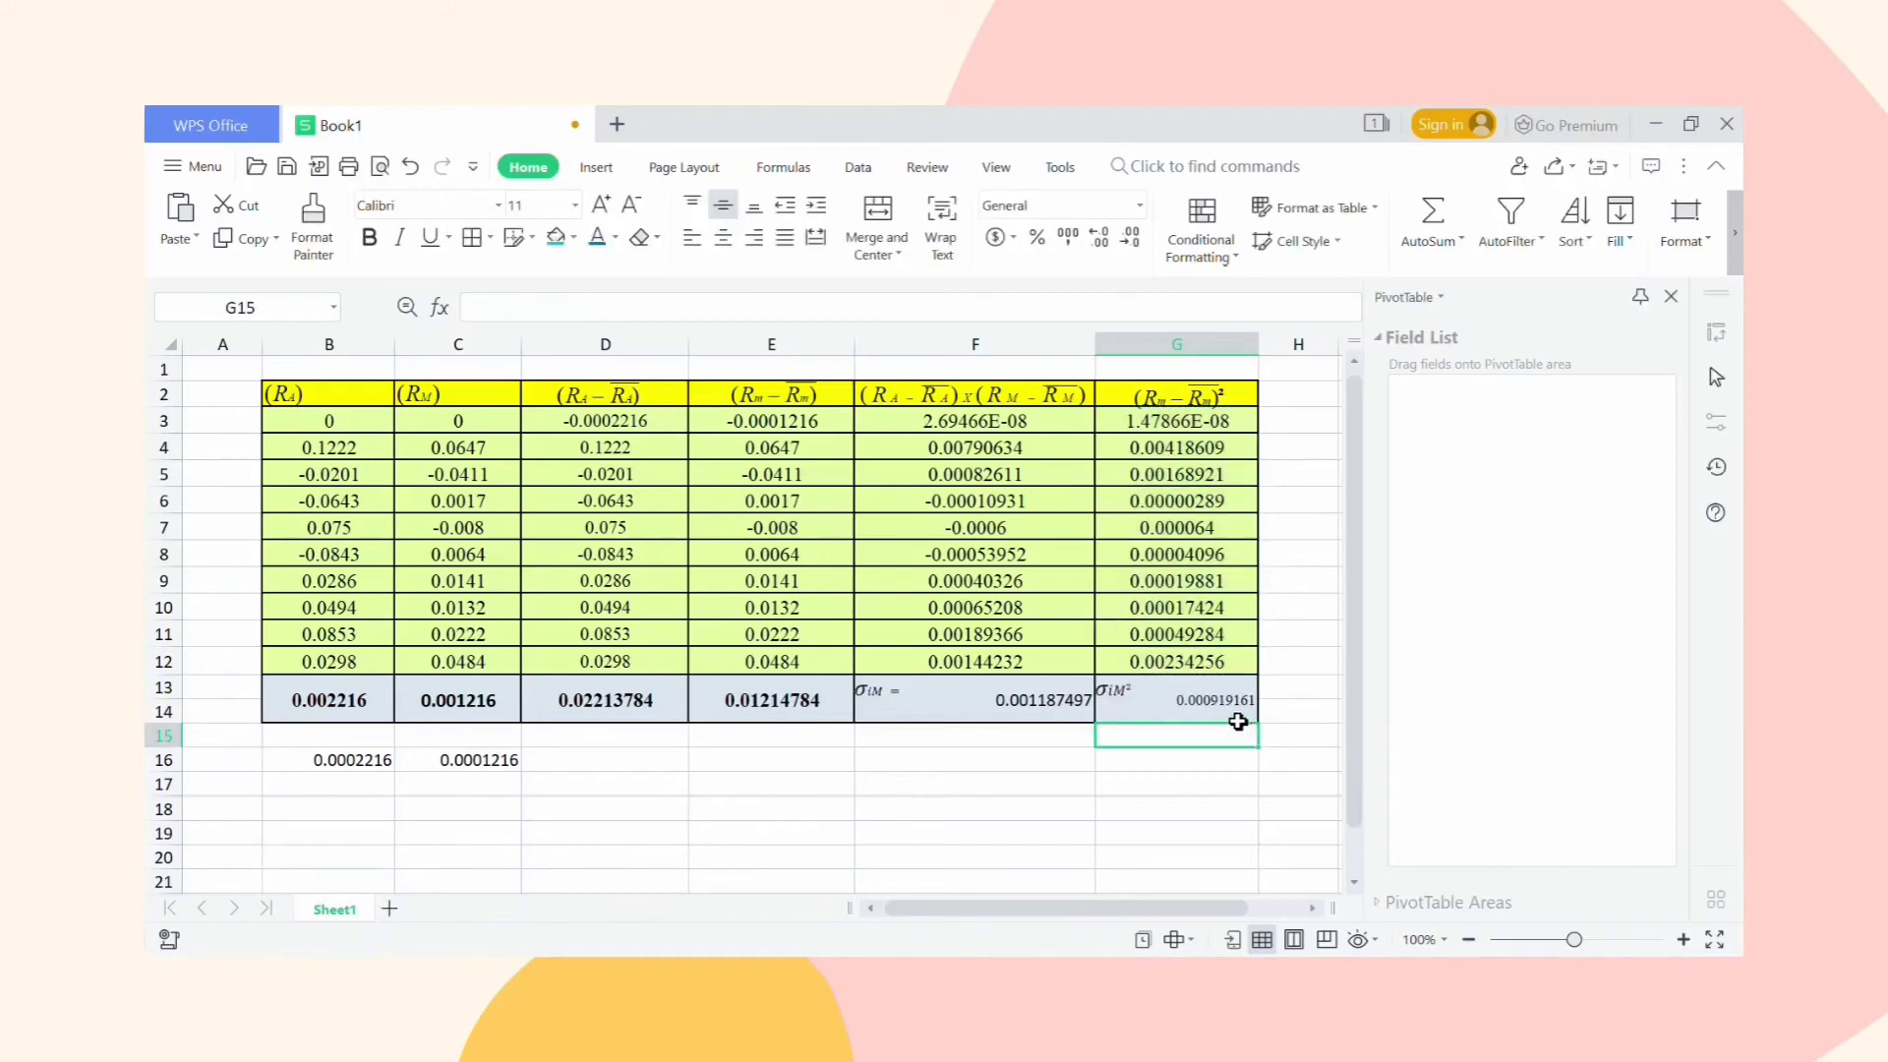
Increase the font size of the market variance in merged cell G13 to 12.
click(1235, 718)
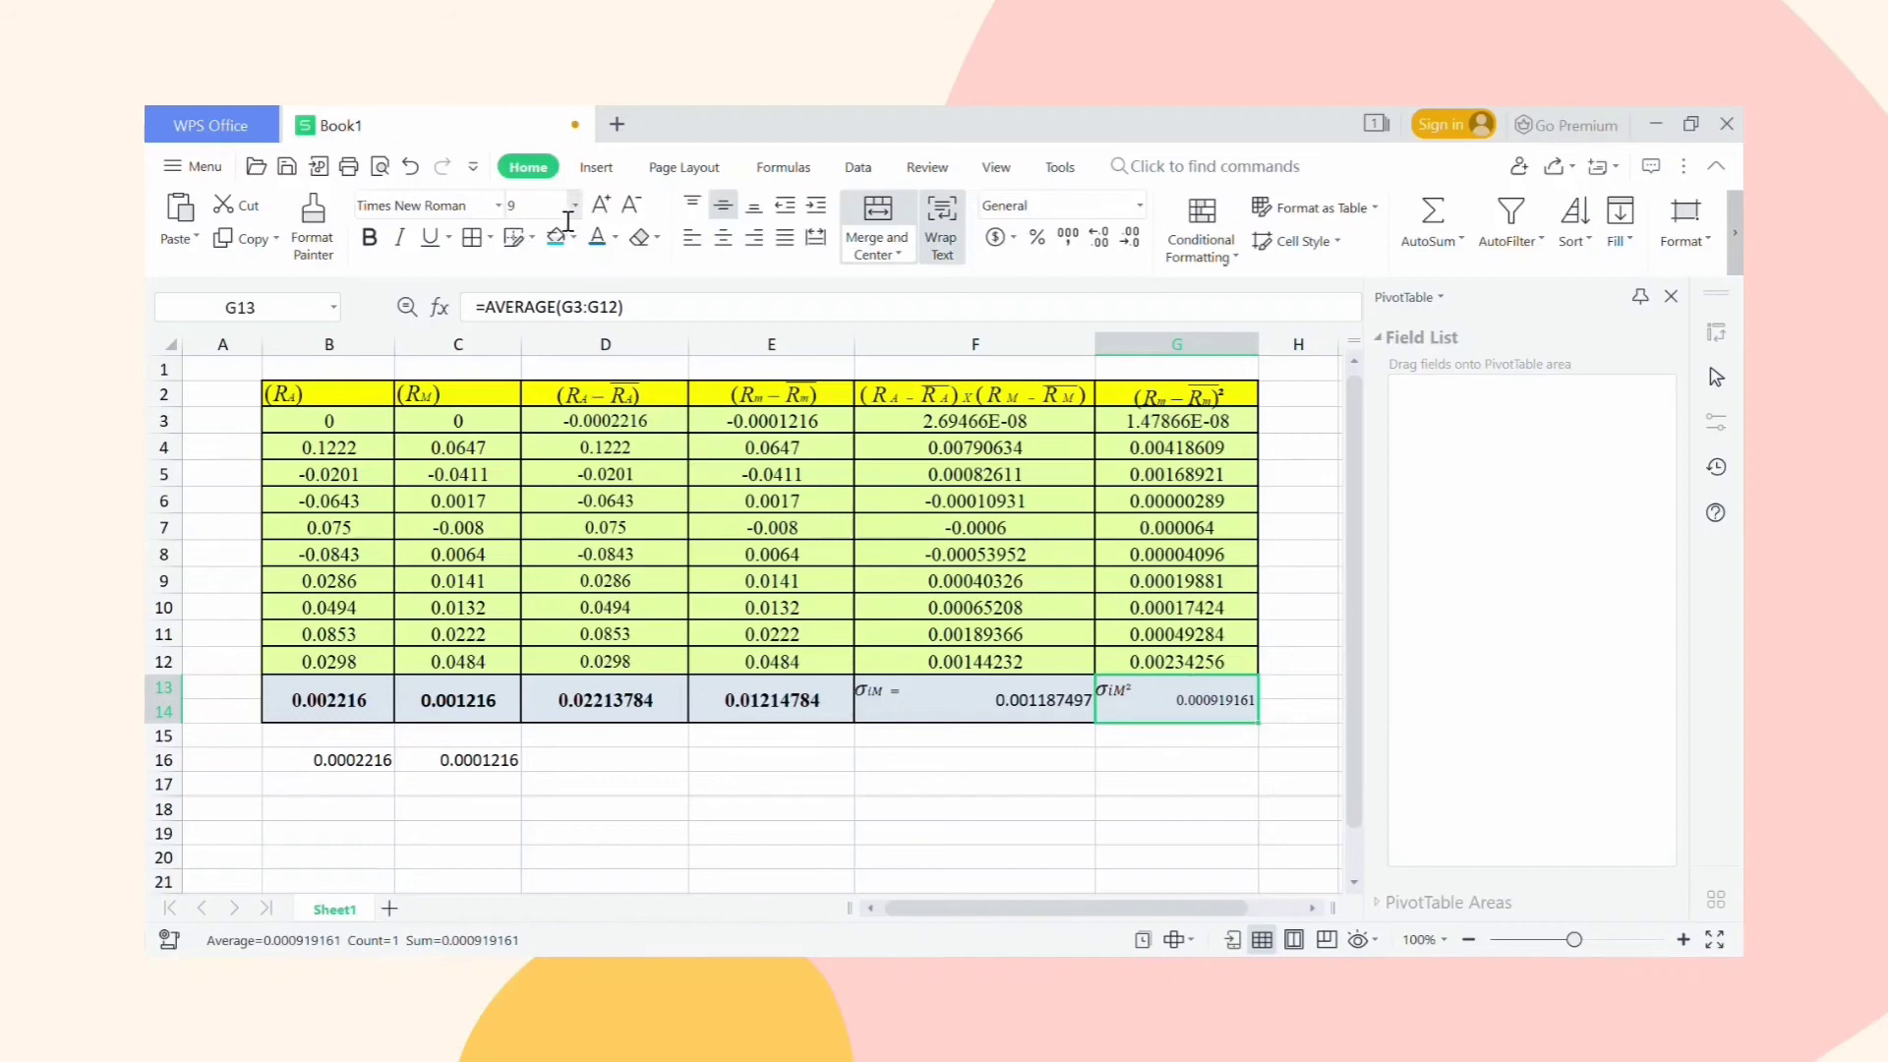
click(599, 206)
click(599, 206)
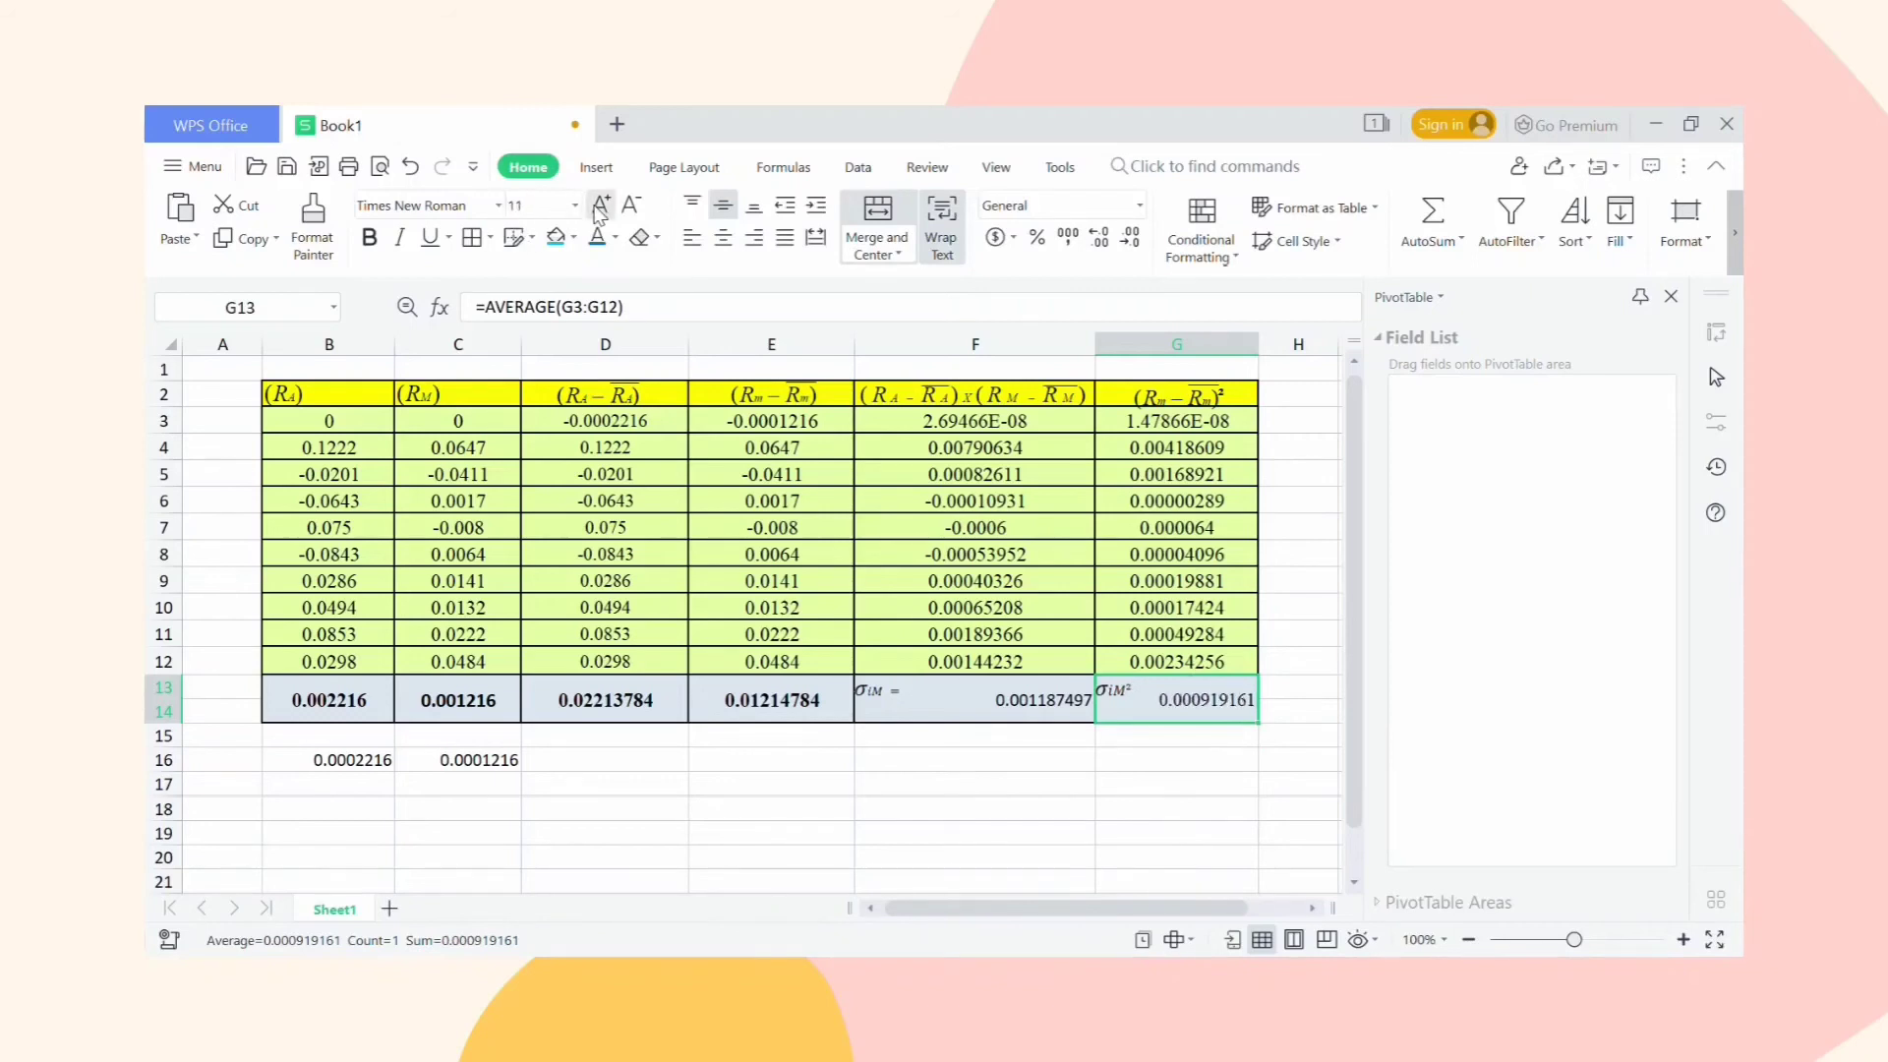
click(600, 206)
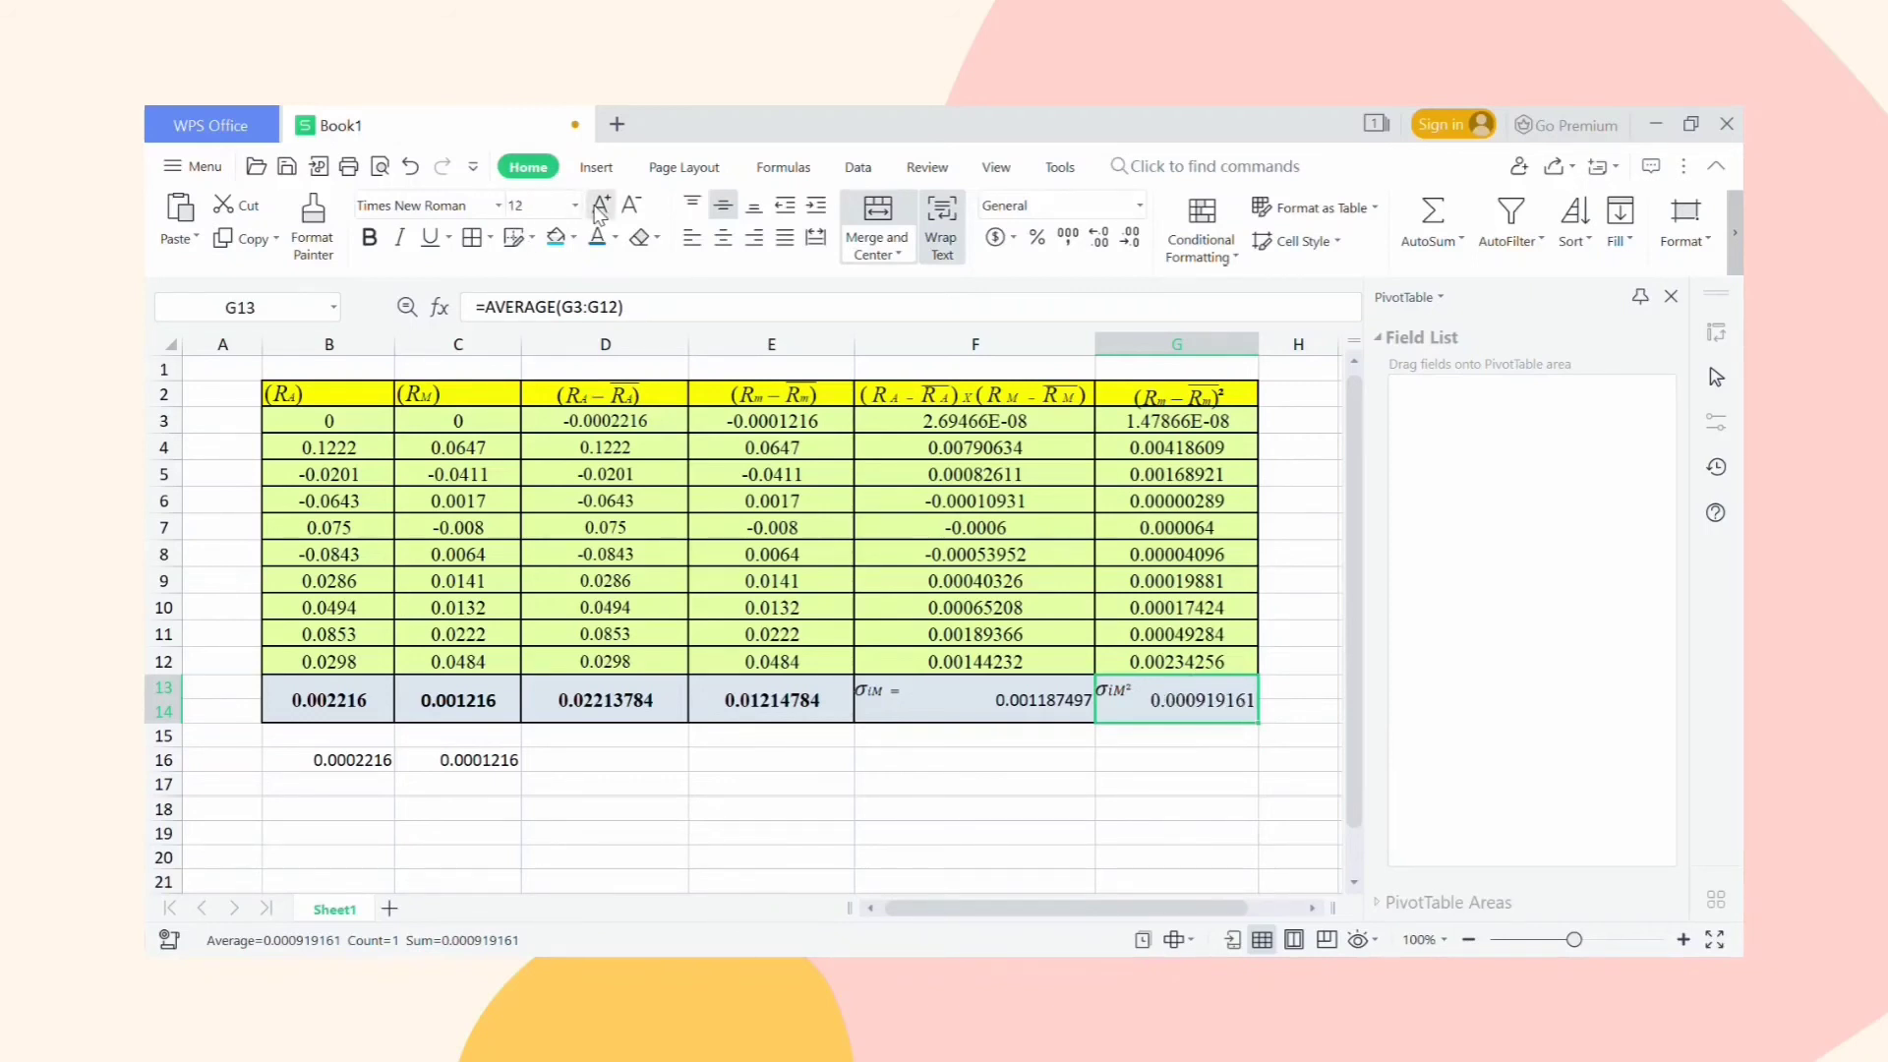